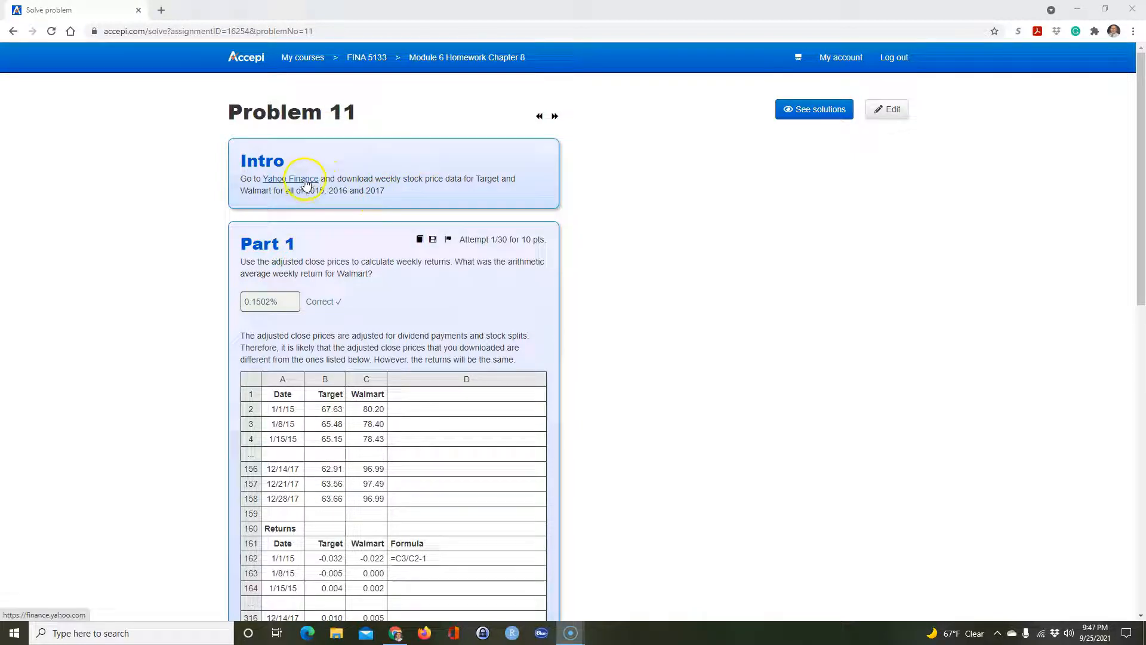
# Open Yahoo Finance from the problem's intro link and look up the quote page for Target.
pyautogui.click(307, 183)
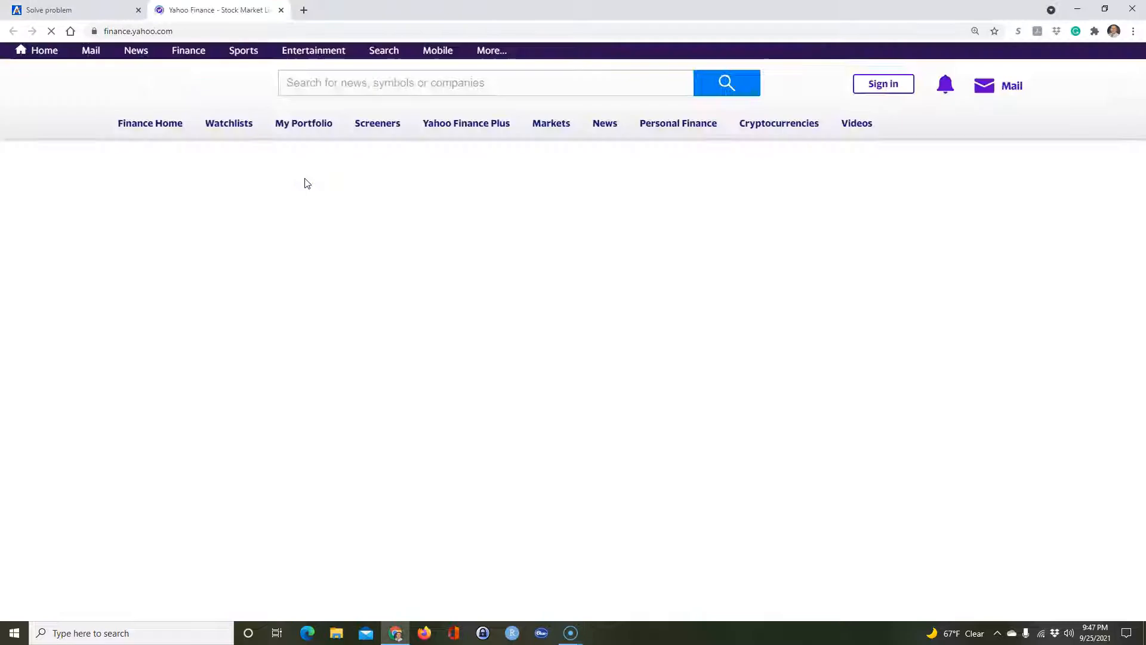
pyautogui.click(374, 84)
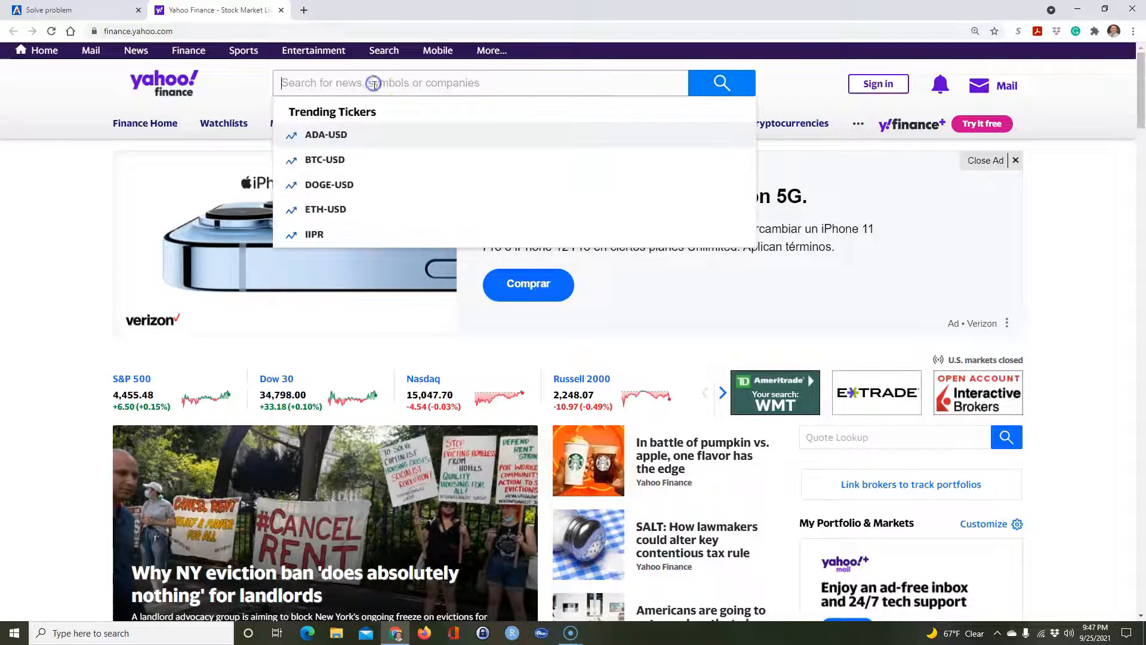
pyautogui.write('targ')
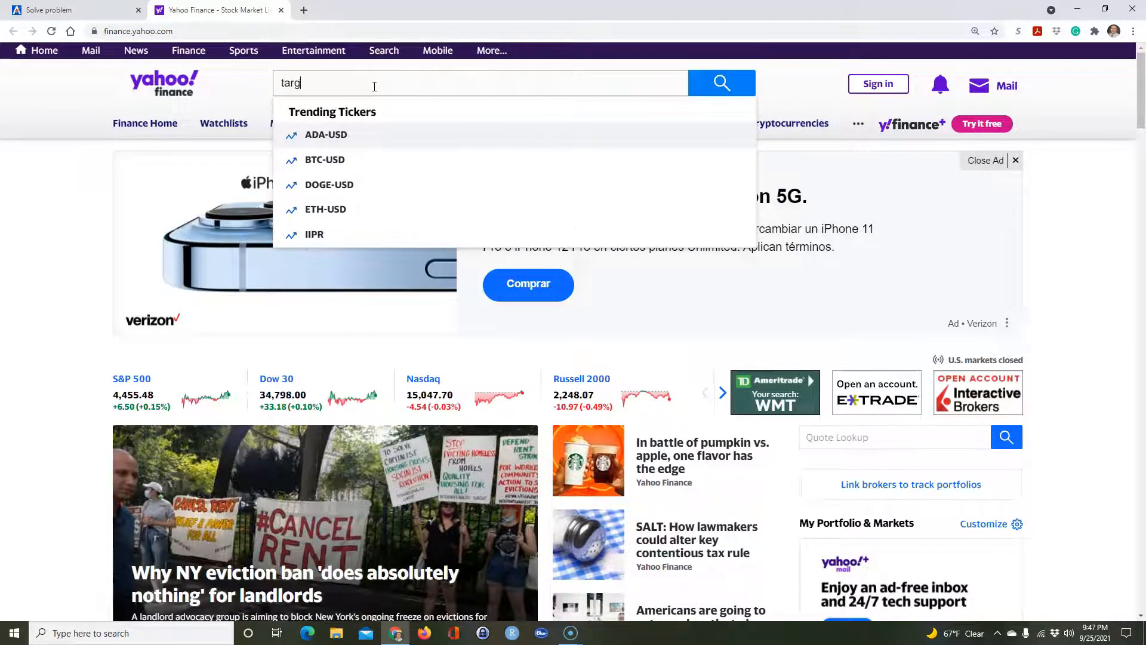
pyautogui.write('et')
pyautogui.press('Return')
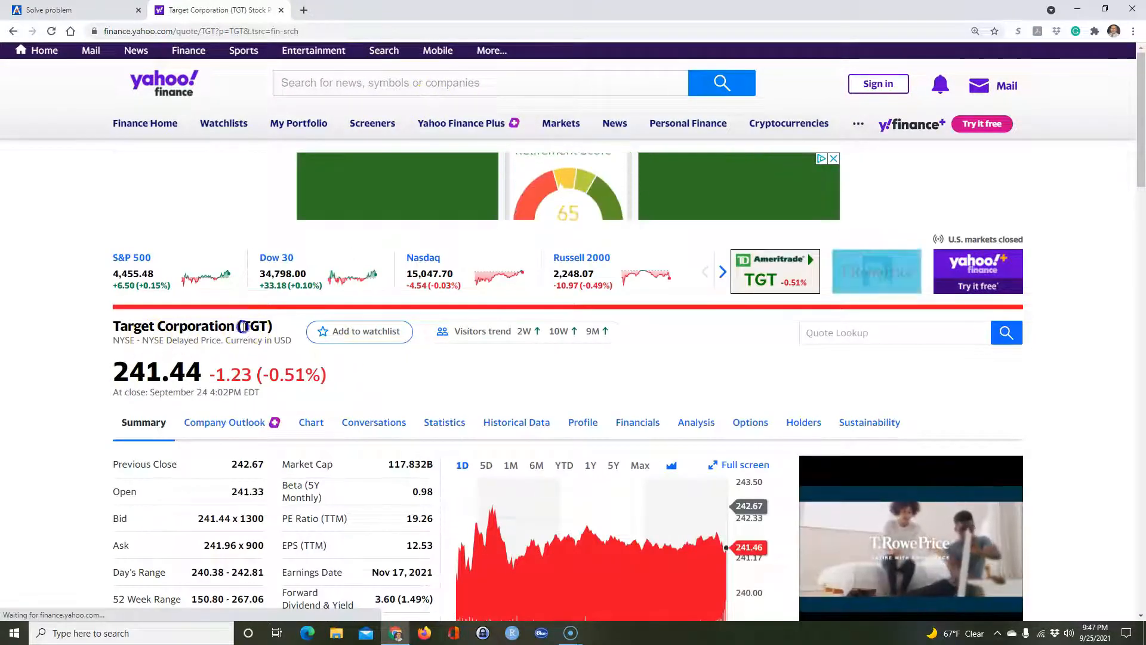
# Open Target's historical price data and set the frequency to Weekly.
pyautogui.doubleClick(243, 326)
pyautogui.click(508, 425)
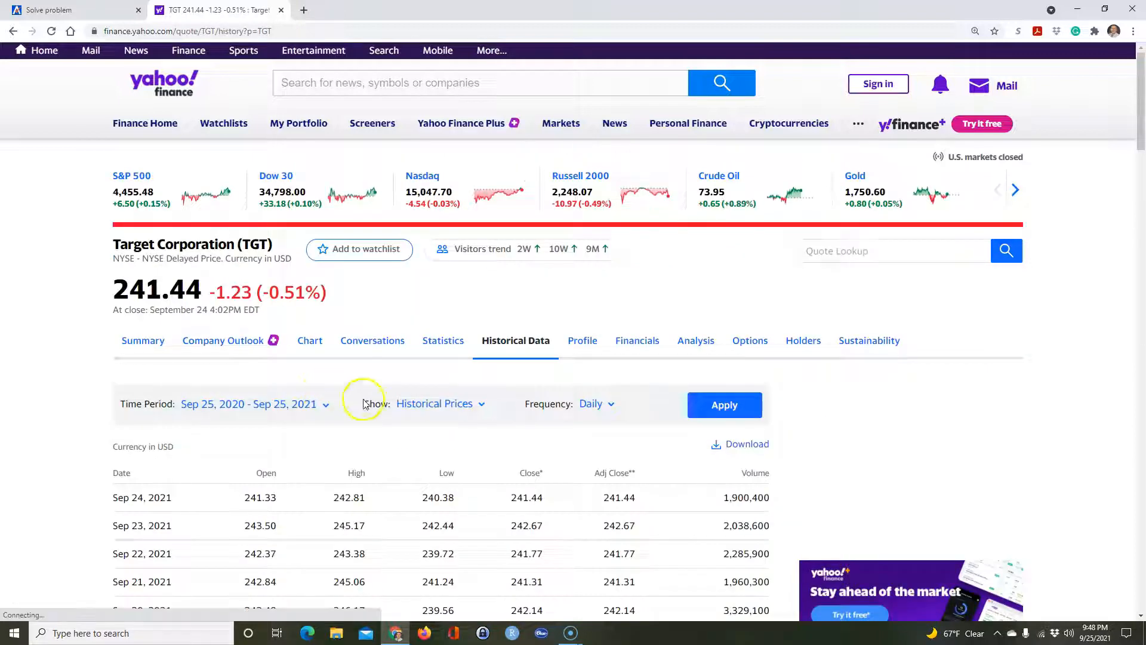
pyautogui.click(591, 549)
pyautogui.click(570, 606)
pyautogui.scroll(-3, 286, 397)
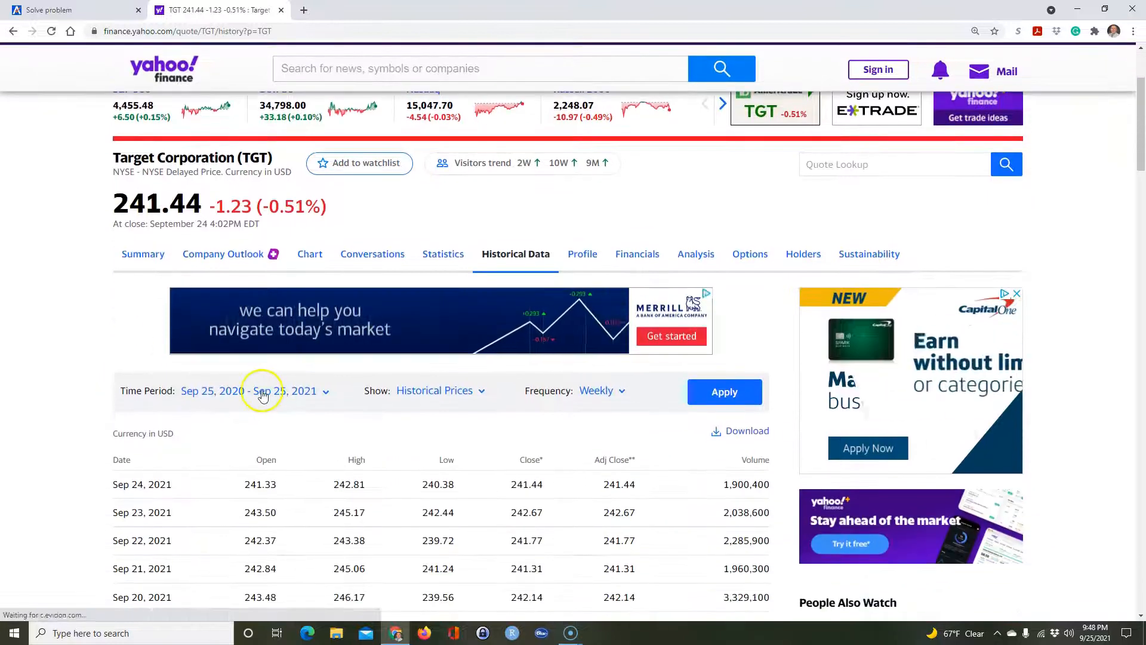
# Set the start date of the time period to 01/01/2015.
pyautogui.click(262, 394)
pyautogui.click(296, 491)
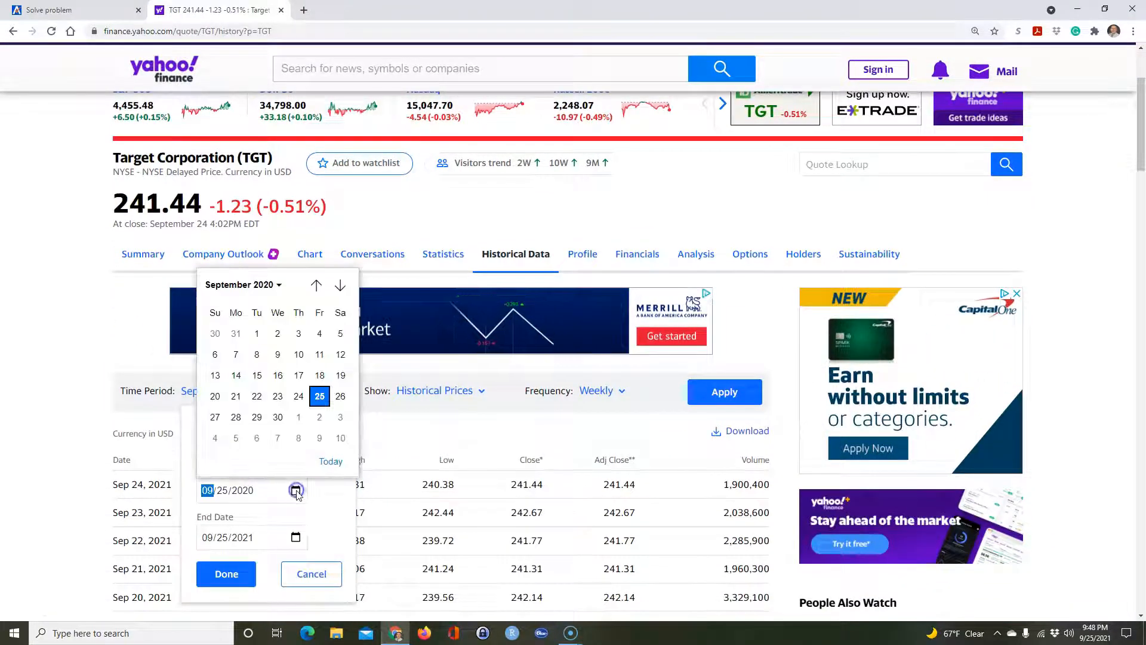
pyautogui.click(259, 285)
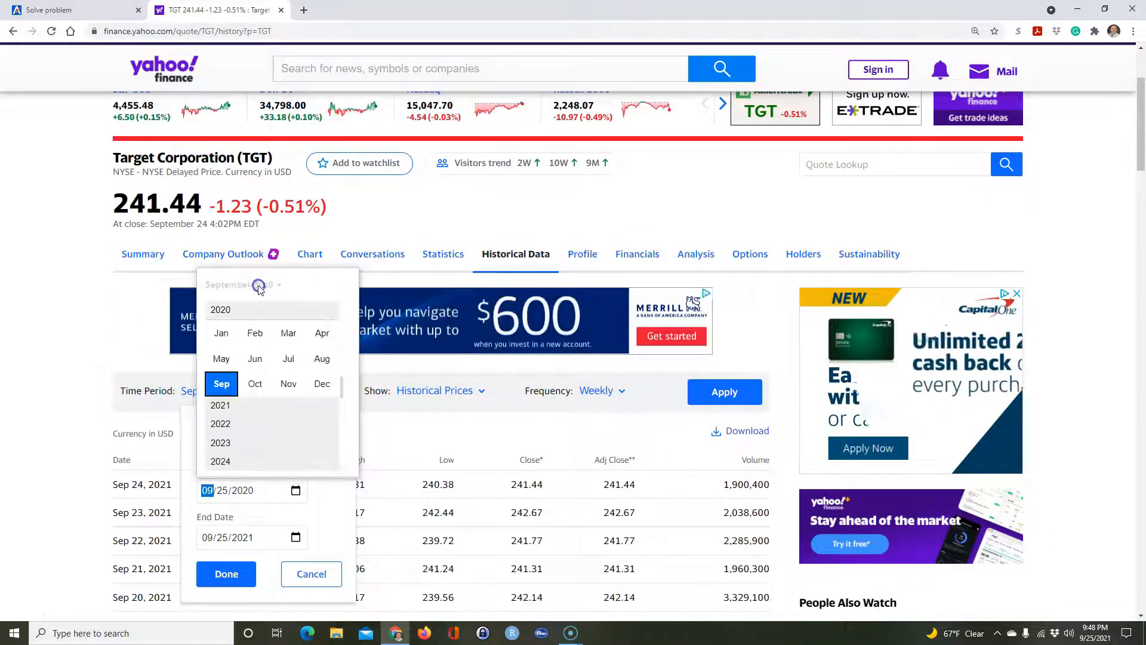
pyautogui.scroll(3, 260, 310)
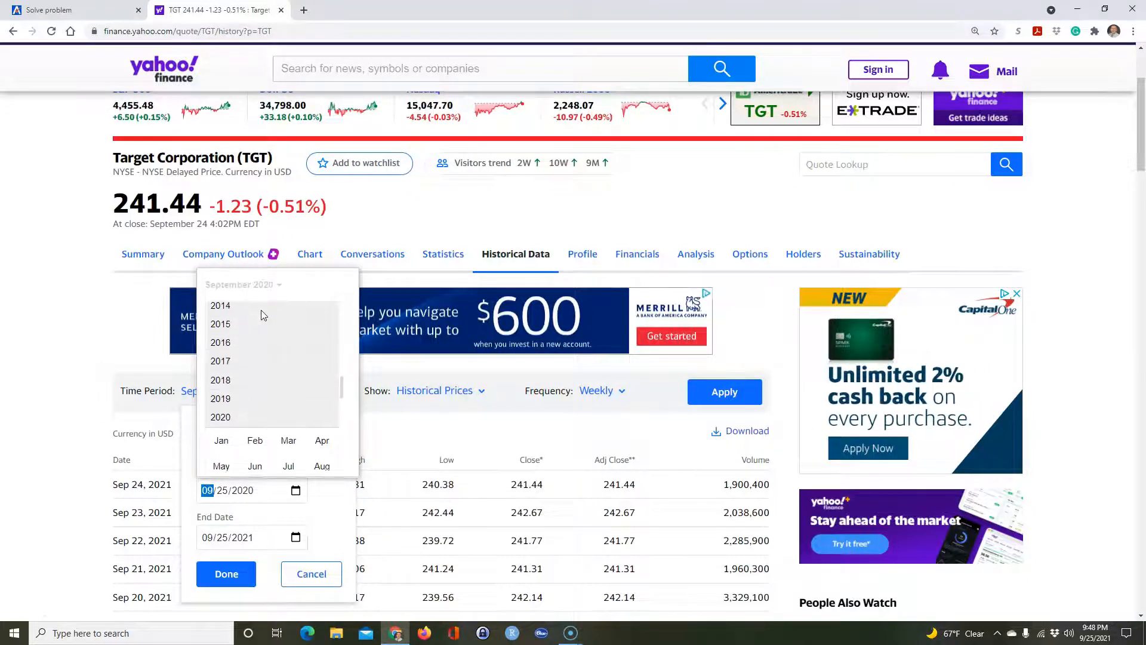
pyautogui.click(221, 324)
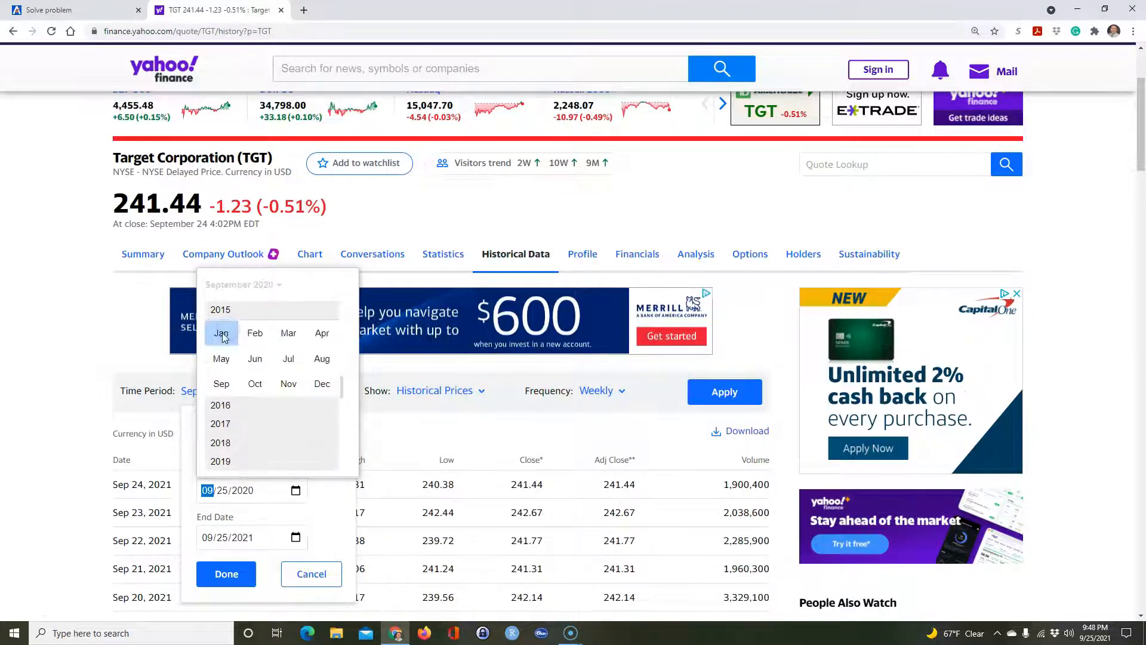
pyautogui.click(222, 335)
pyautogui.click(296, 335)
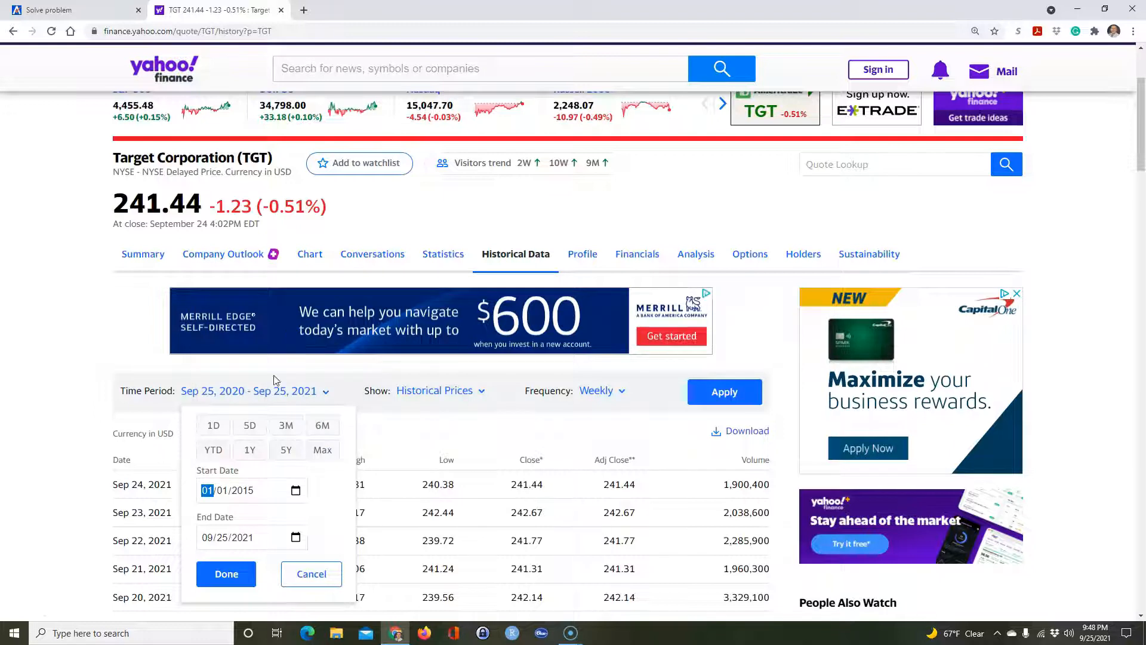
# Set the end date of the time period to December 31, 2017 and apply the settings to the price table.
pyautogui.click(296, 538)
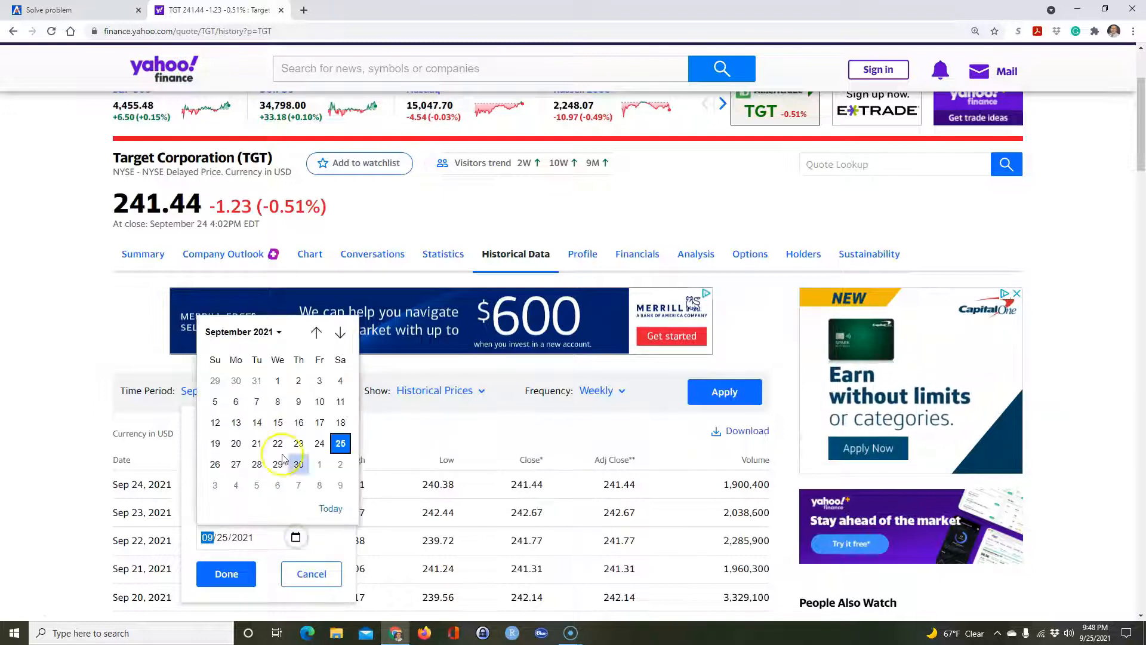
pyautogui.click(241, 332)
pyautogui.scroll(4, 242, 367)
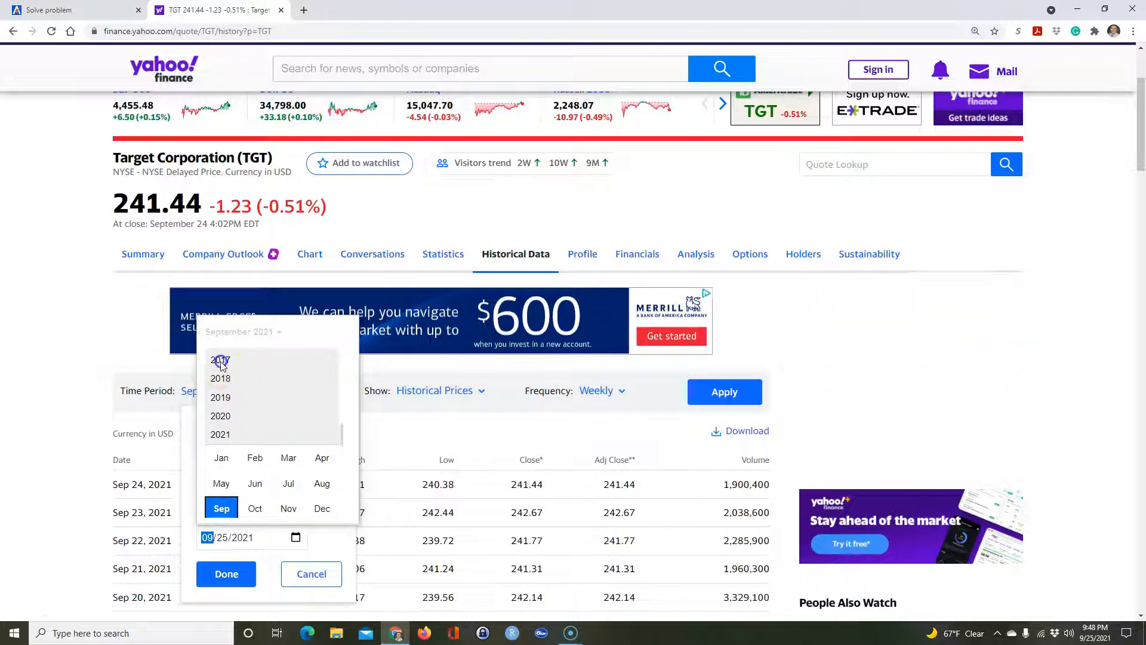
pyautogui.click(220, 362)
pyautogui.click(320, 429)
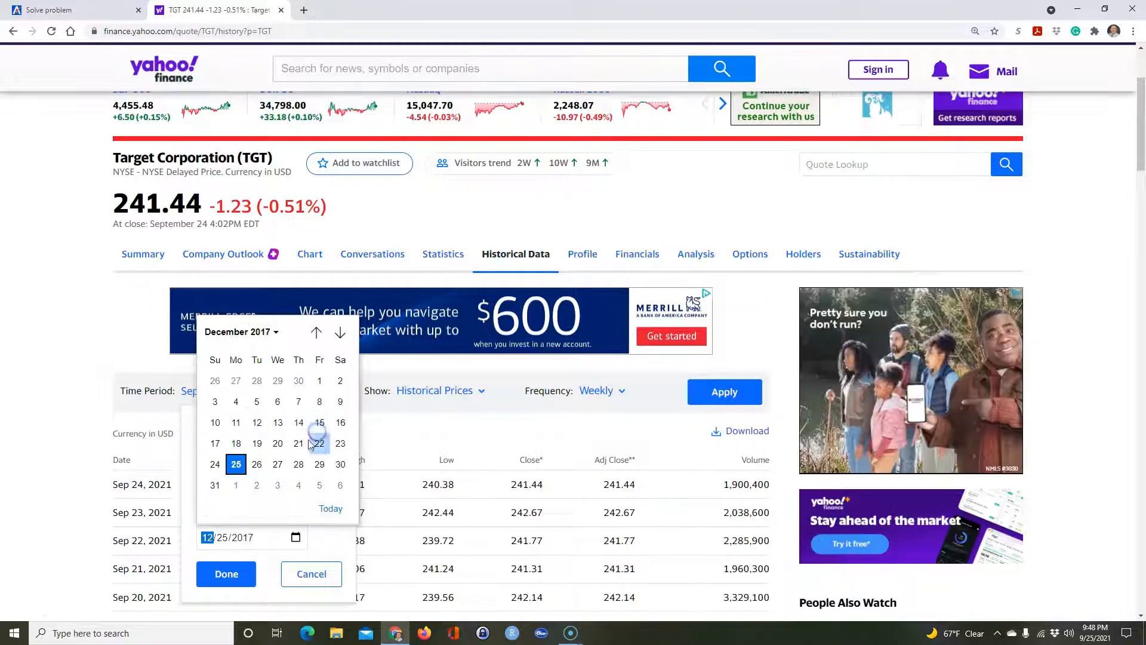
pyautogui.click(215, 484)
pyautogui.click(227, 572)
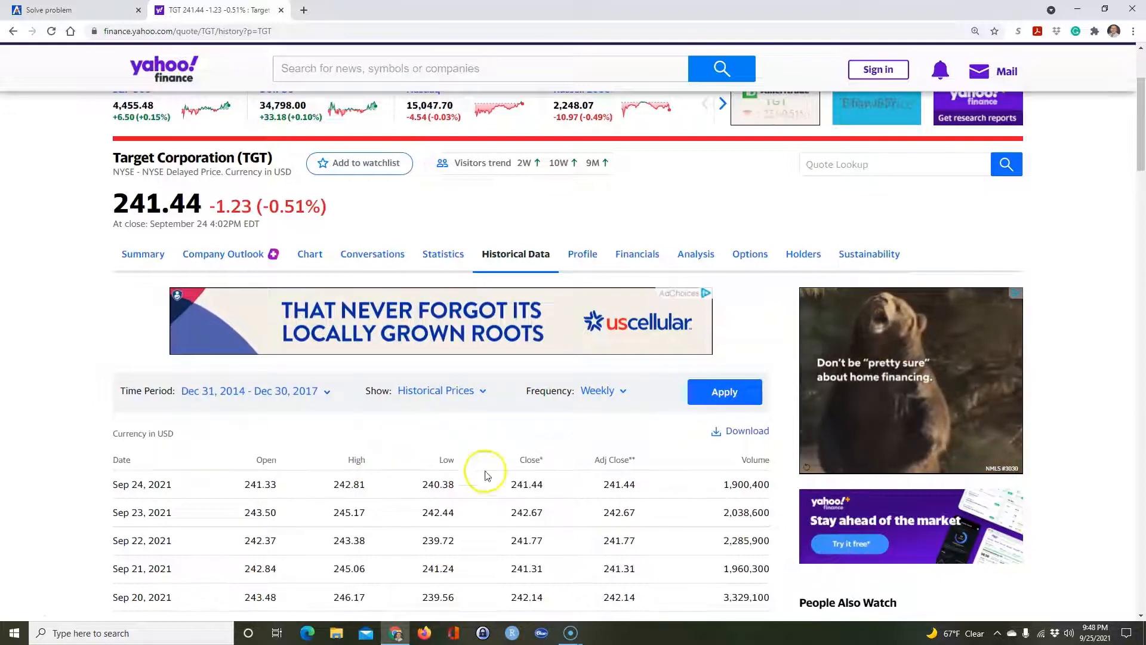
pyautogui.click(725, 396)
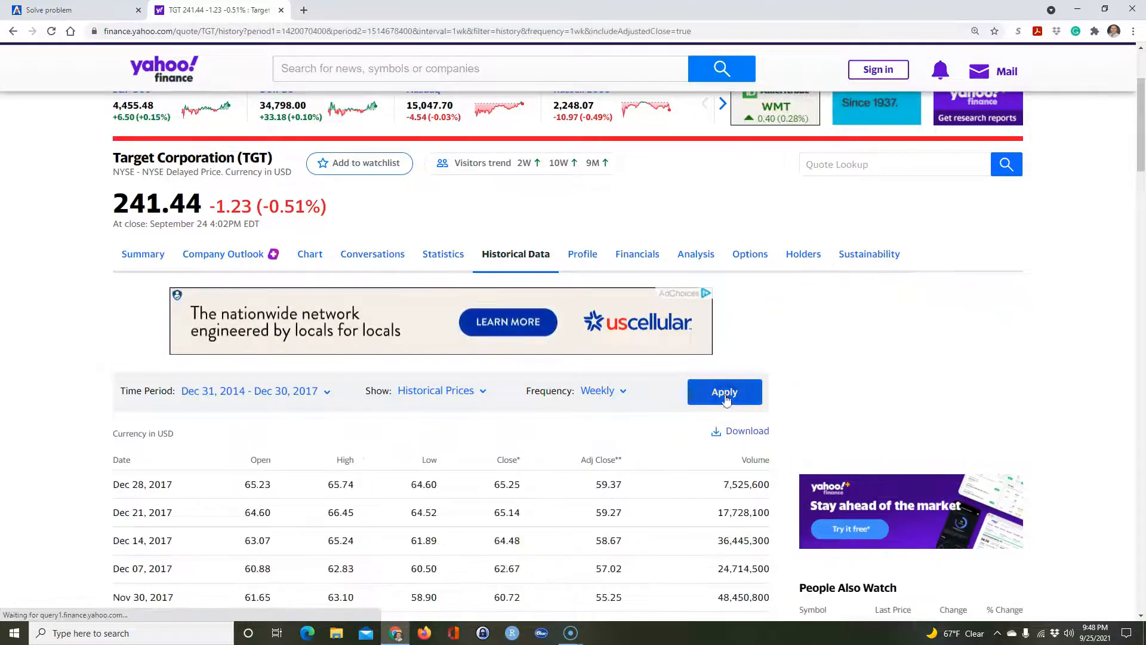
# Examine the adjusted close prices, the problem's note about them, and the November 14, 2017 dividend row.
pyautogui.scroll(-3, 450, 439)
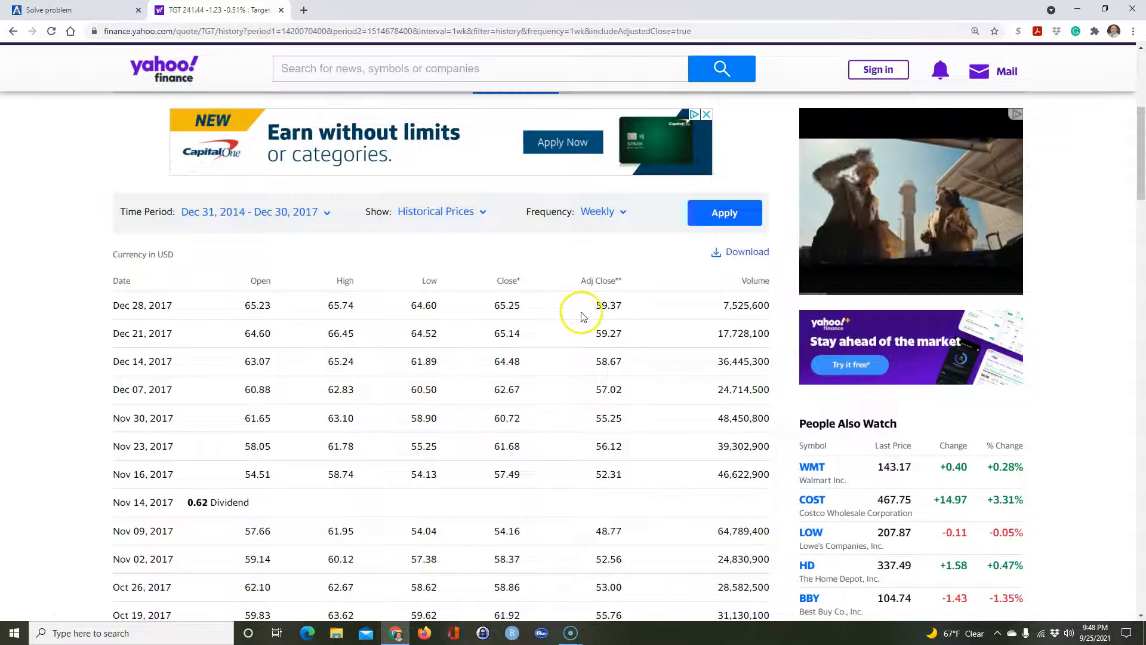
pyautogui.click(84, 10)
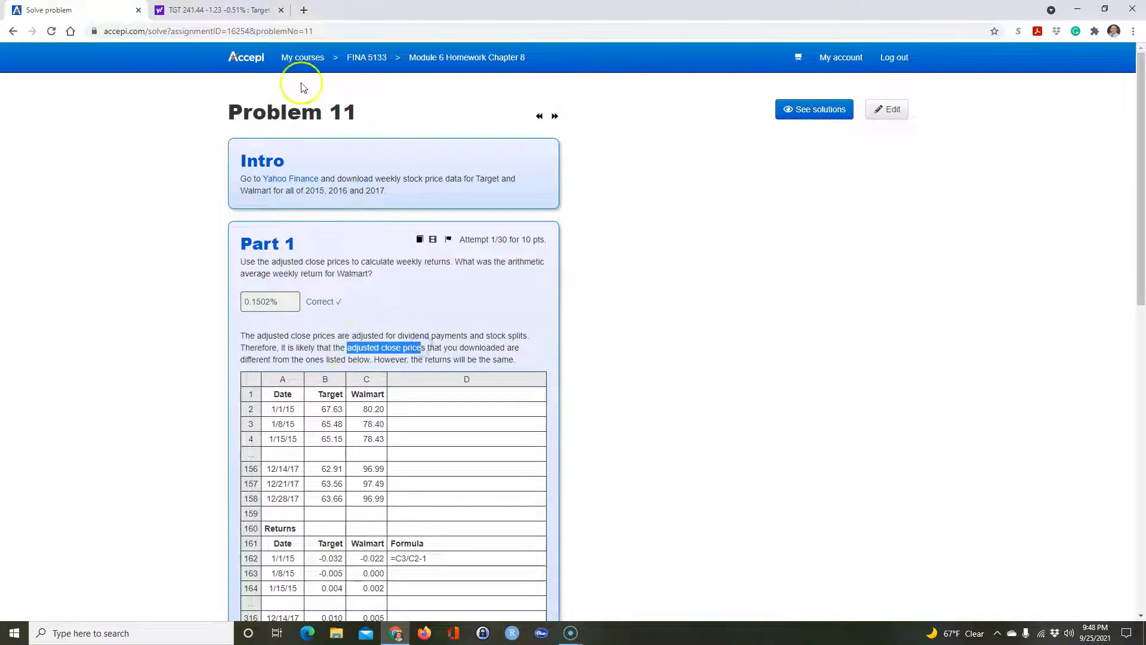
pyautogui.click(226, 11)
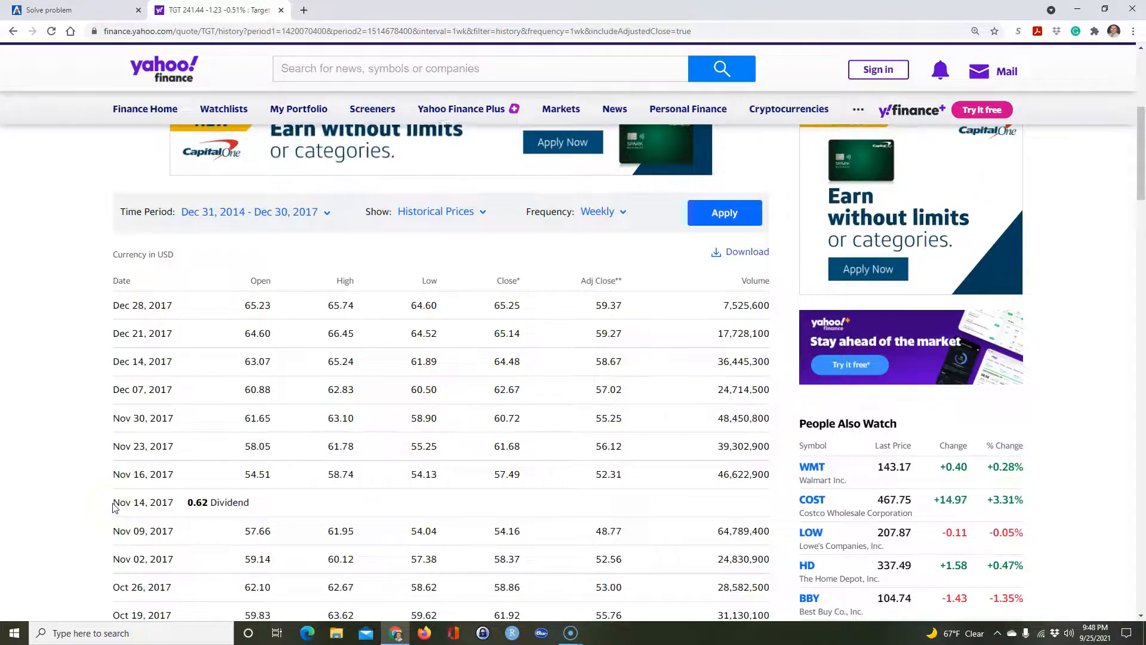
pyautogui.moveTo(137, 502); pyautogui.dragTo(559, 504)
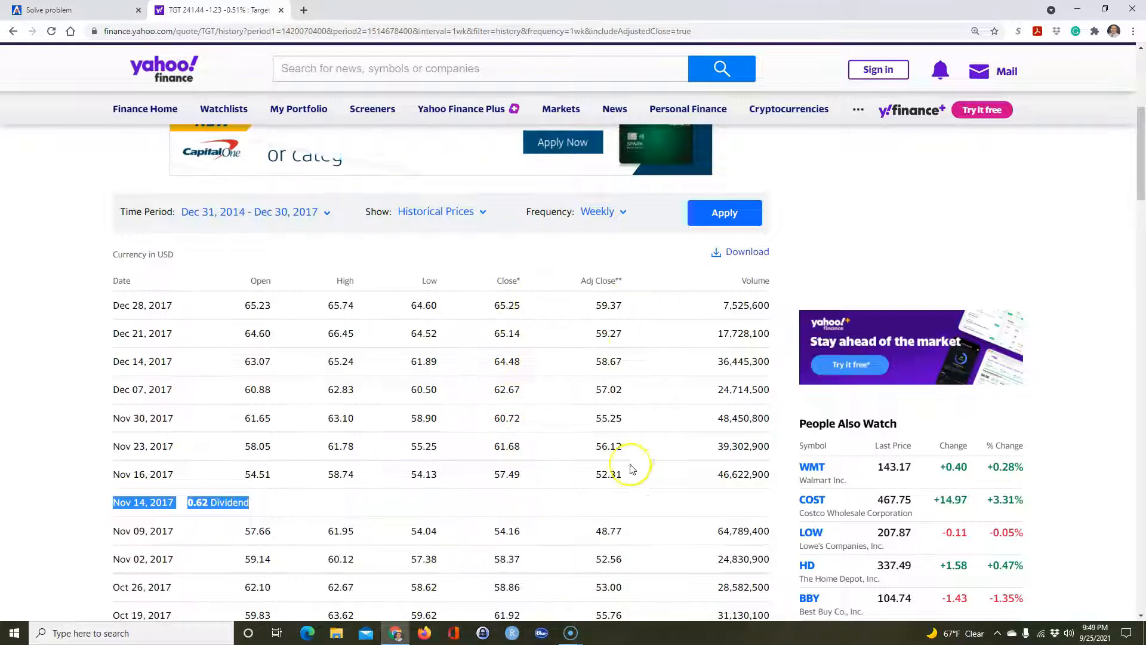
pyautogui.click(576, 516)
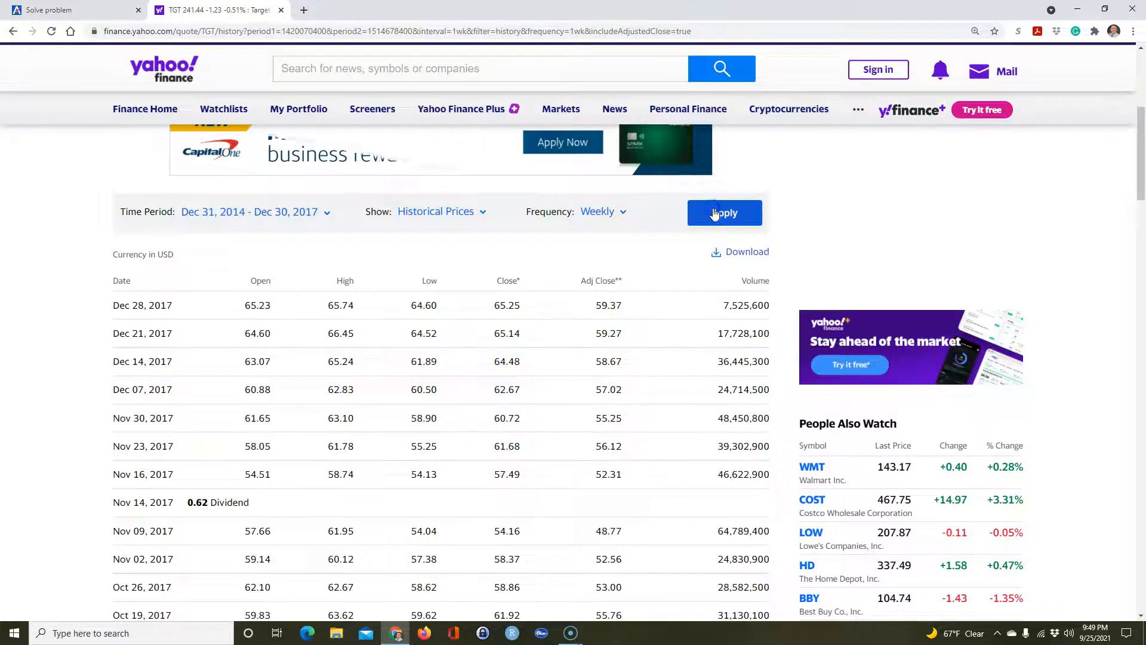
# Download Target's weekly price history into Excel and fit the Date column's width to its contents.
pyautogui.click(747, 252)
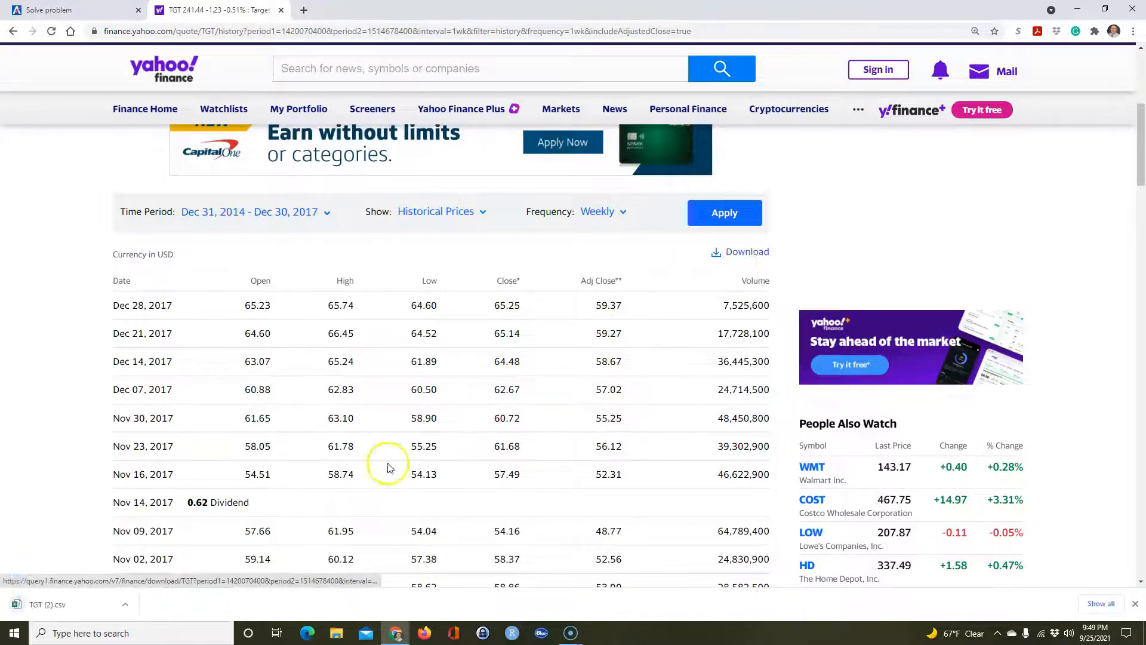
pyautogui.click(59, 613)
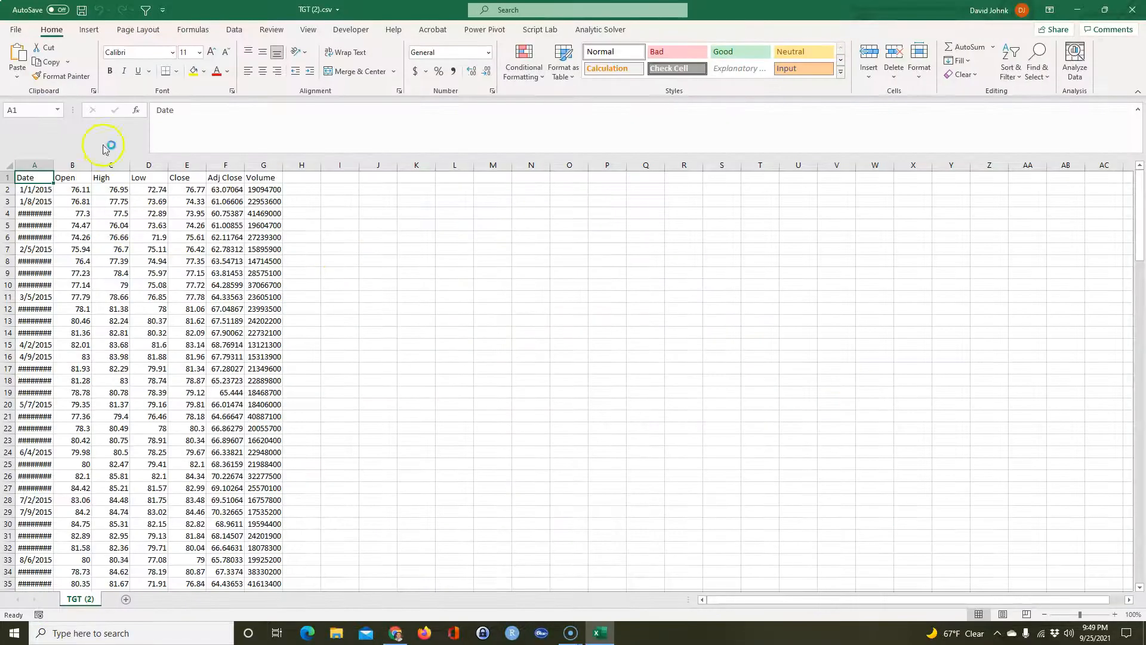
pyautogui.doubleClick(53, 164)
pyautogui.click(171, 297)
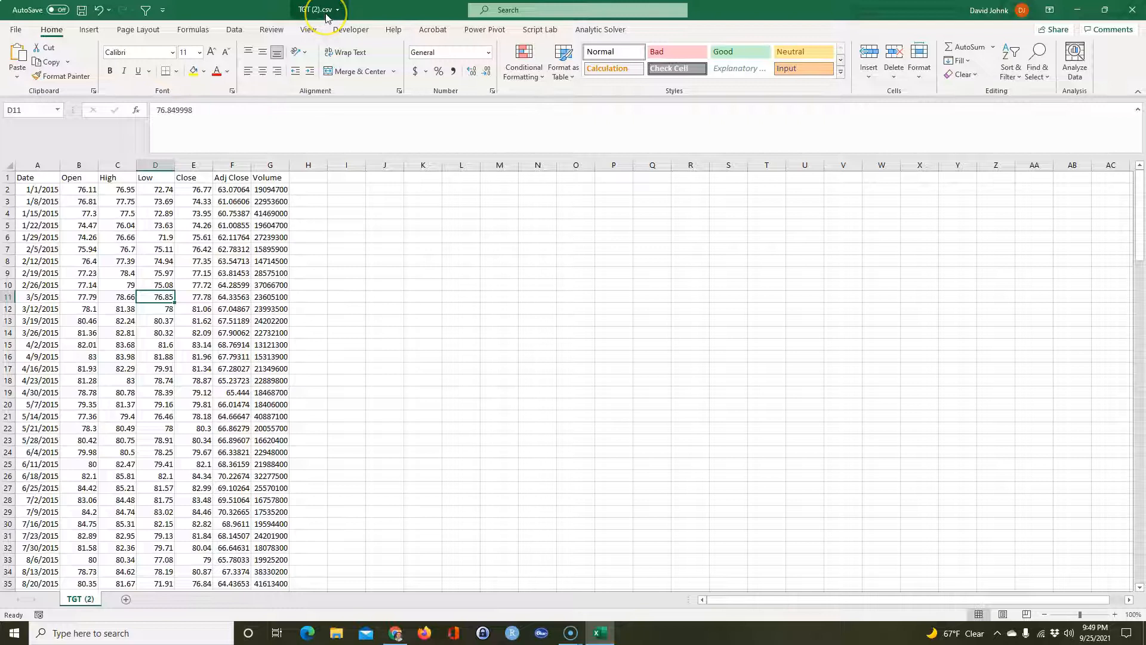
pyautogui.click(231, 296)
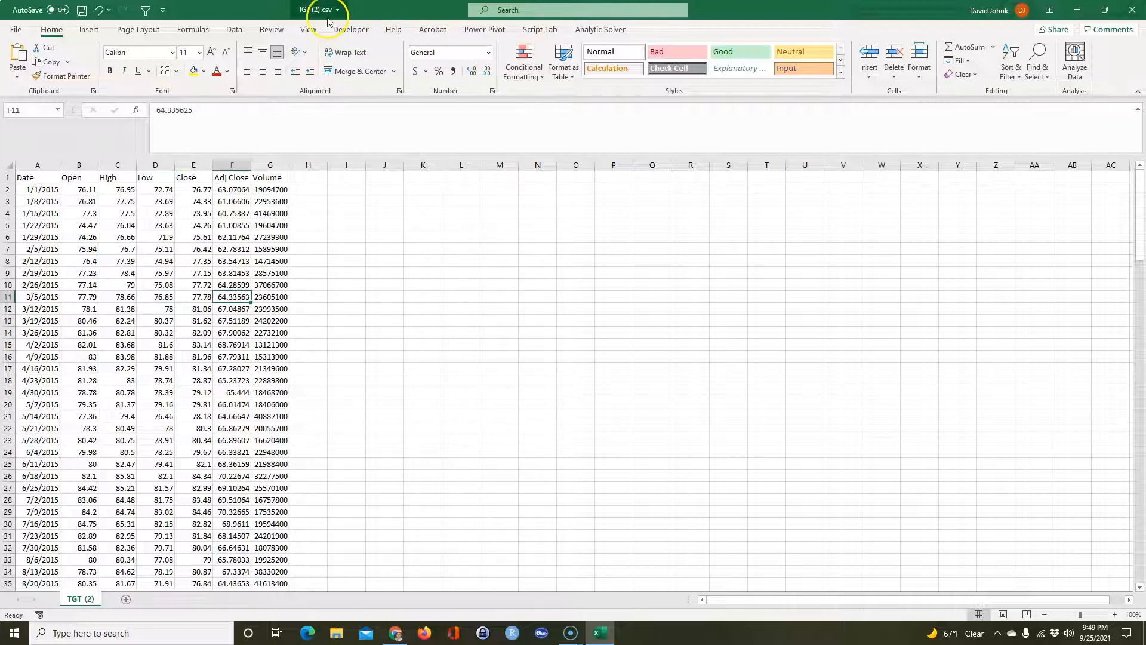
pyautogui.click(154, 272)
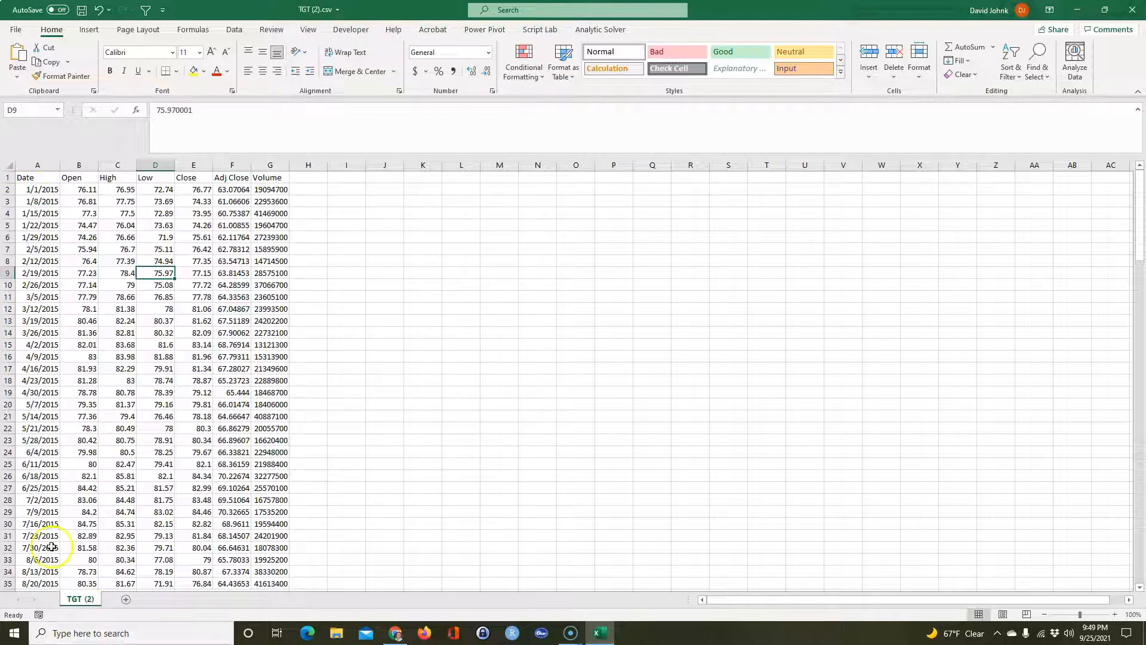
# Copy the Date and Adj Close columns into a new blank workbook starting at cell A1.
pyautogui.click(37, 164)
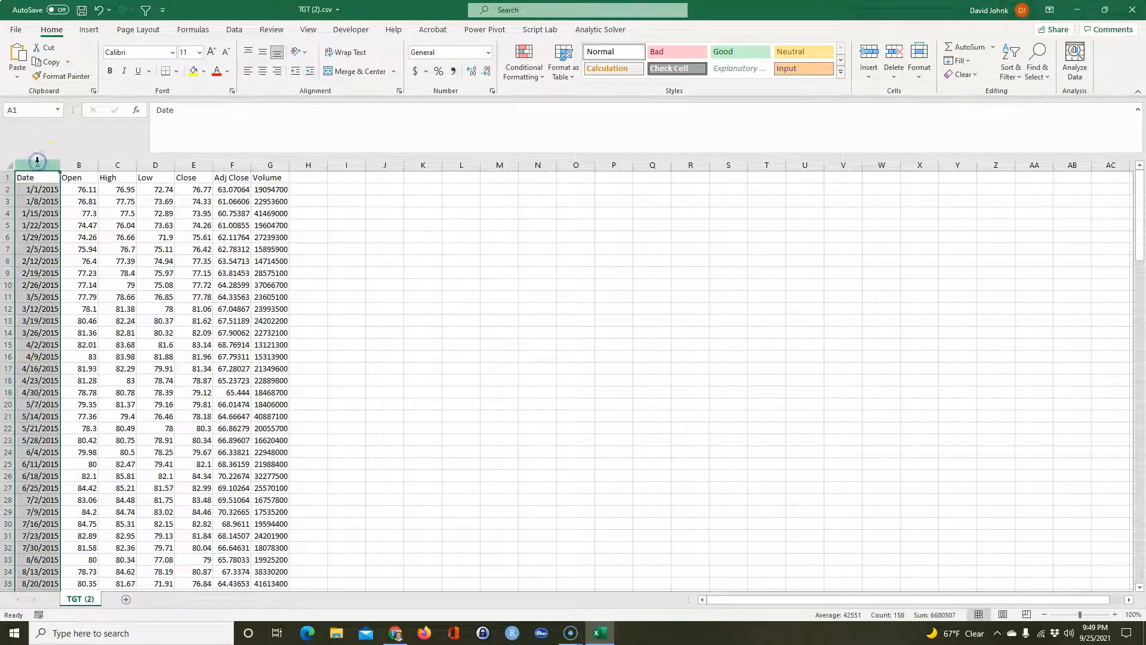
pyautogui.keyDown('ctrl'); pyautogui.click(233, 164); pyautogui.keyUp('ctrl')
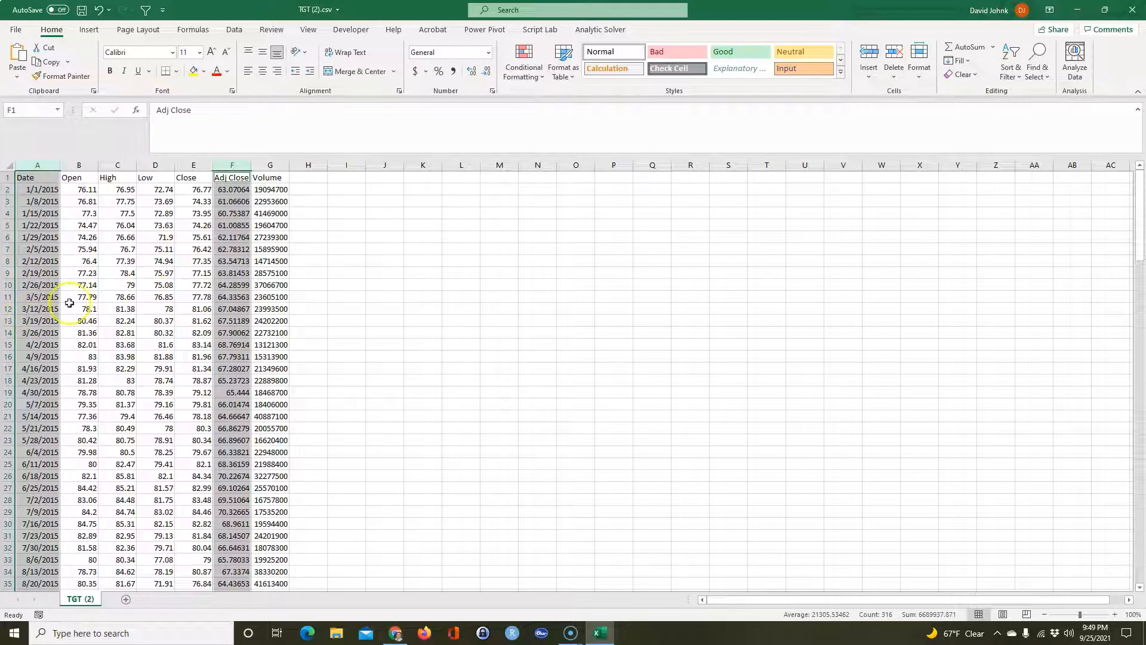
pyautogui.rightClick(37, 304)
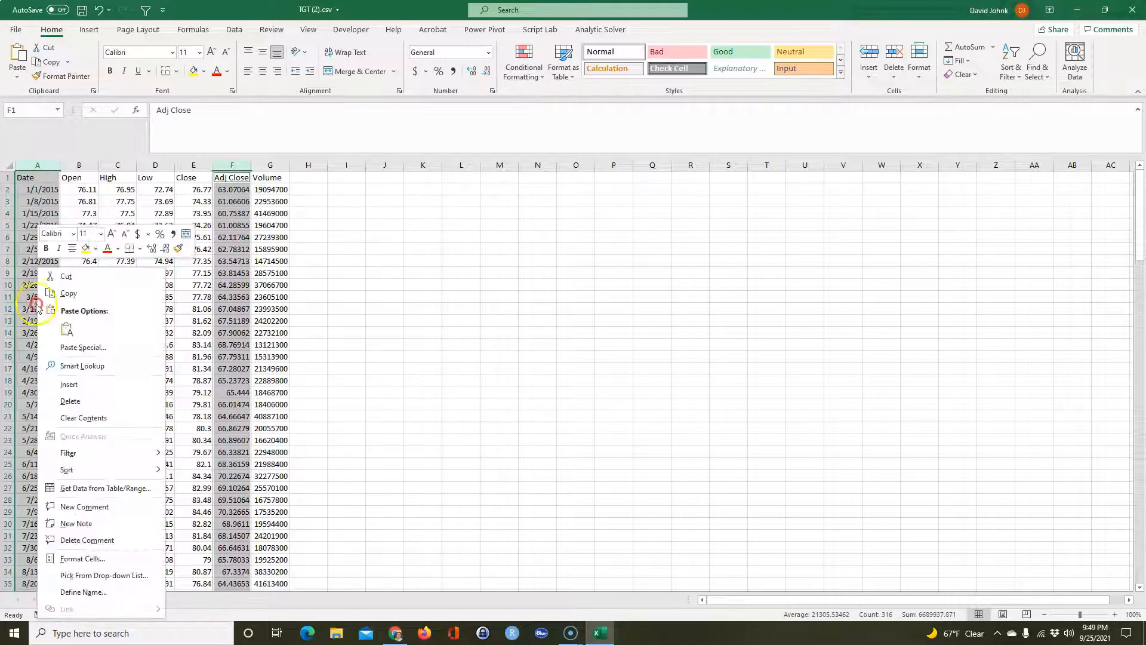
pyautogui.click(68, 293)
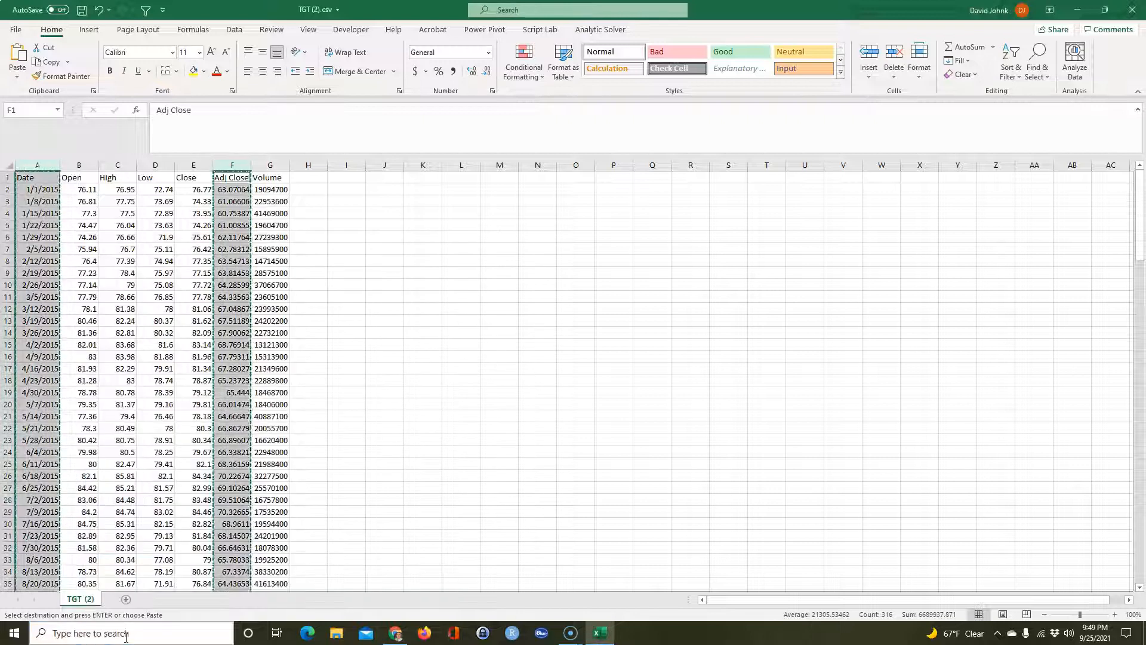
pyautogui.hotkey('ctrl', 'n')
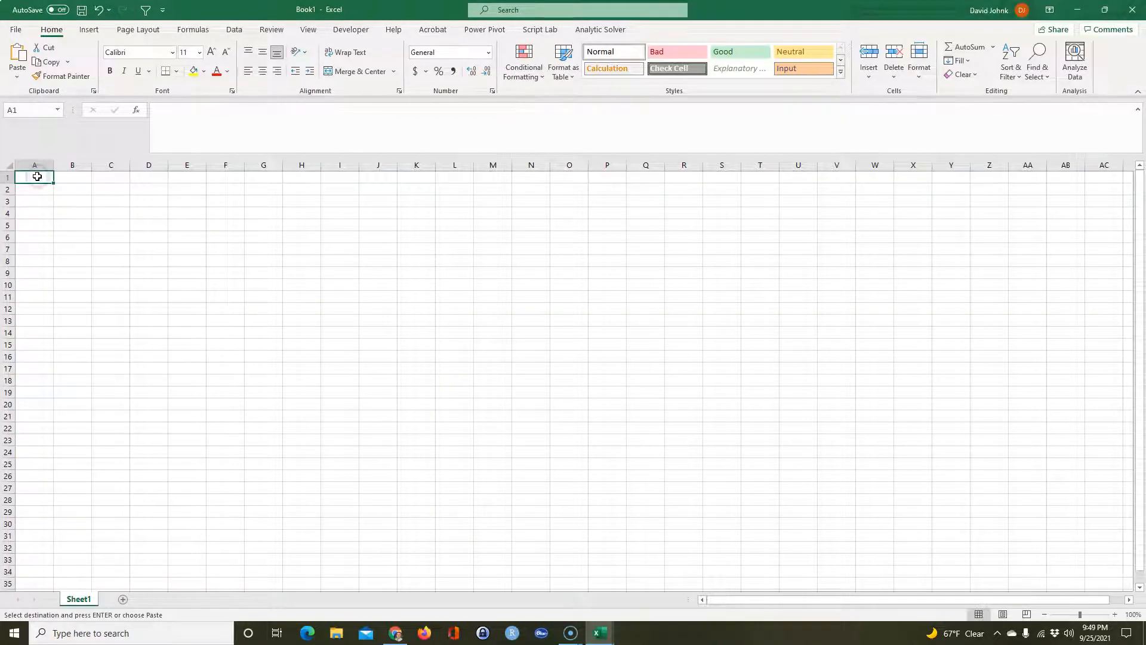
pyautogui.hotkey('ctrl', 'v')
# Replace the Adj Close header in cell B1 with TGT.
pyautogui.click(71, 177)
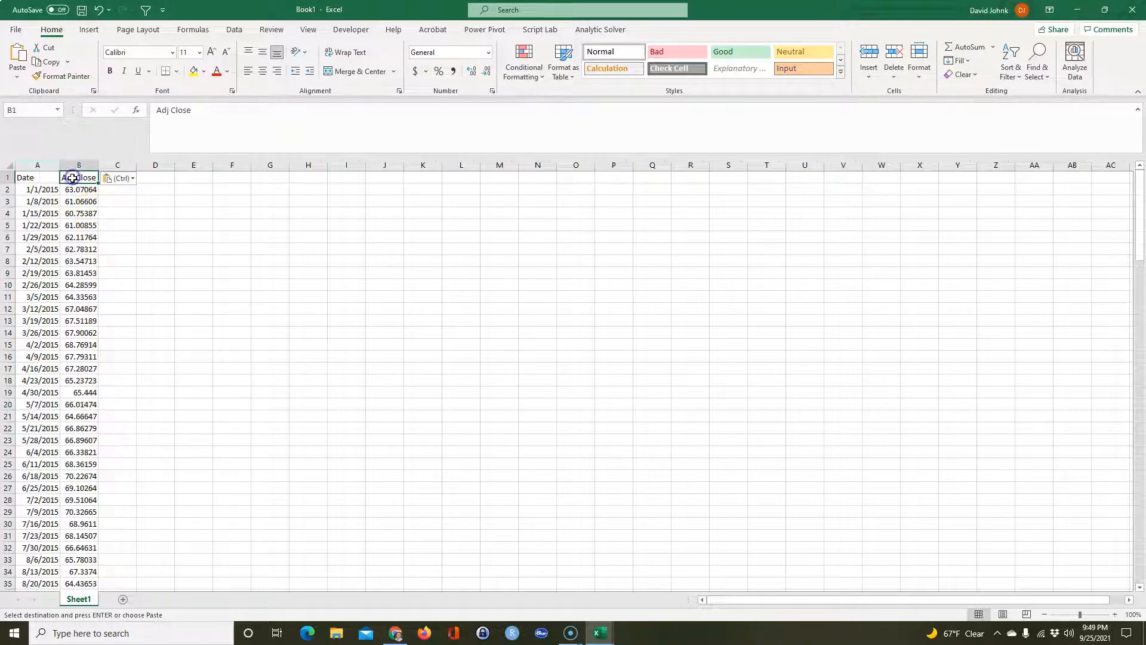
pyautogui.write('TGT')
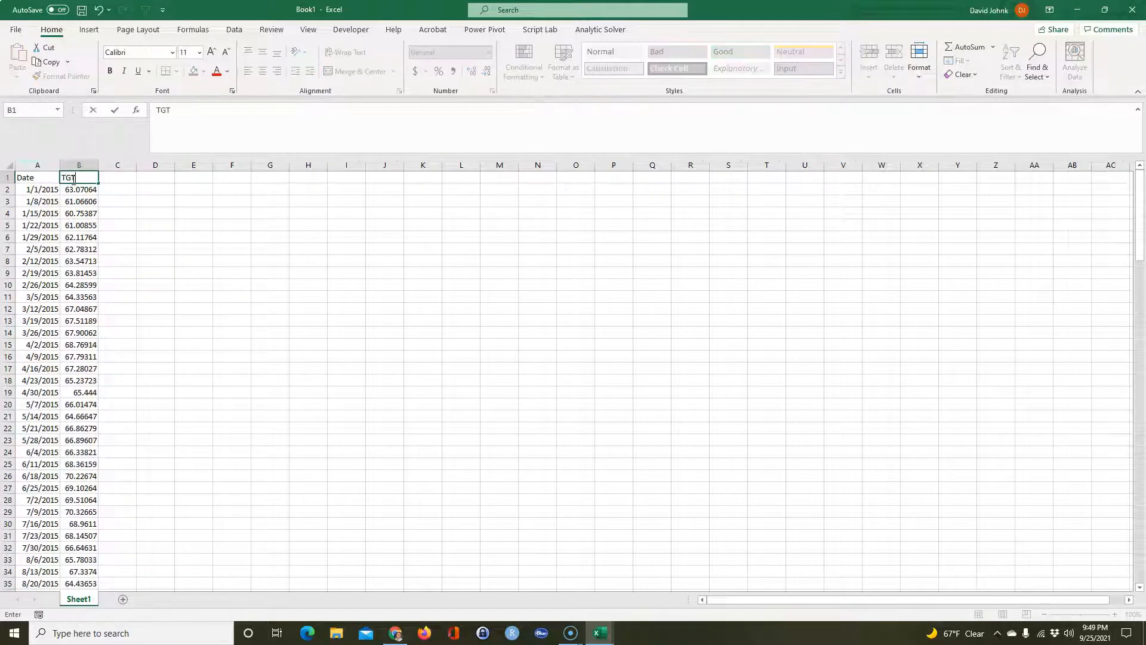
pyautogui.press('Return')
pyautogui.click(193, 237)
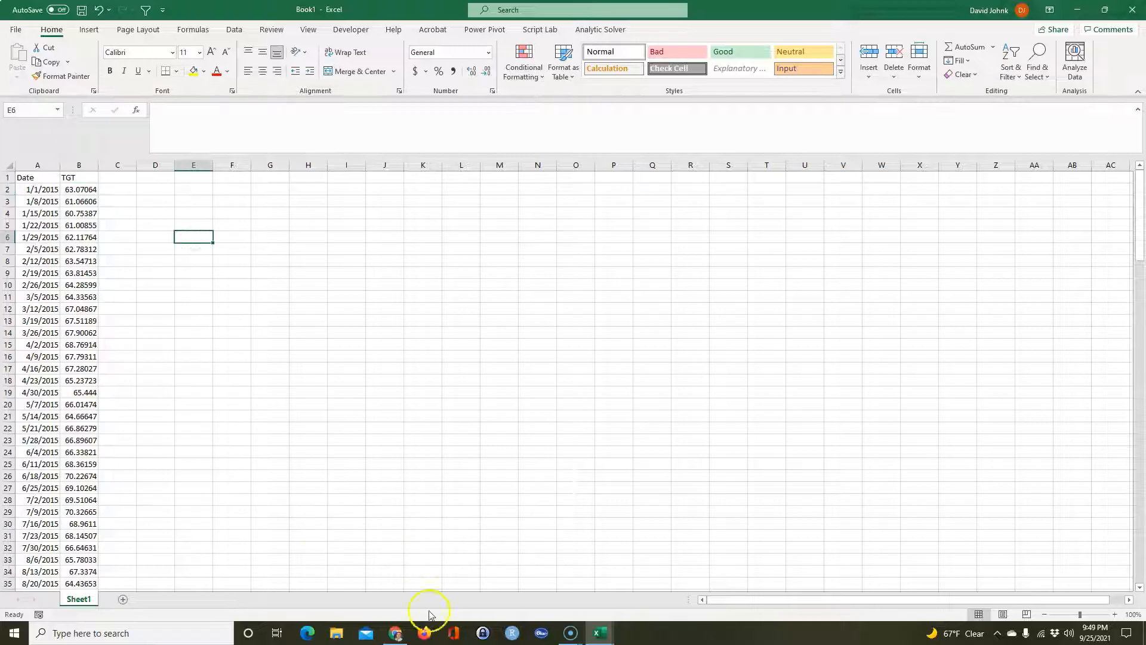
# Switch to Yahoo Finance in the browser, search for walmart and open the historical data of Walmart Inc. (WMT).
pyautogui.click(396, 633)
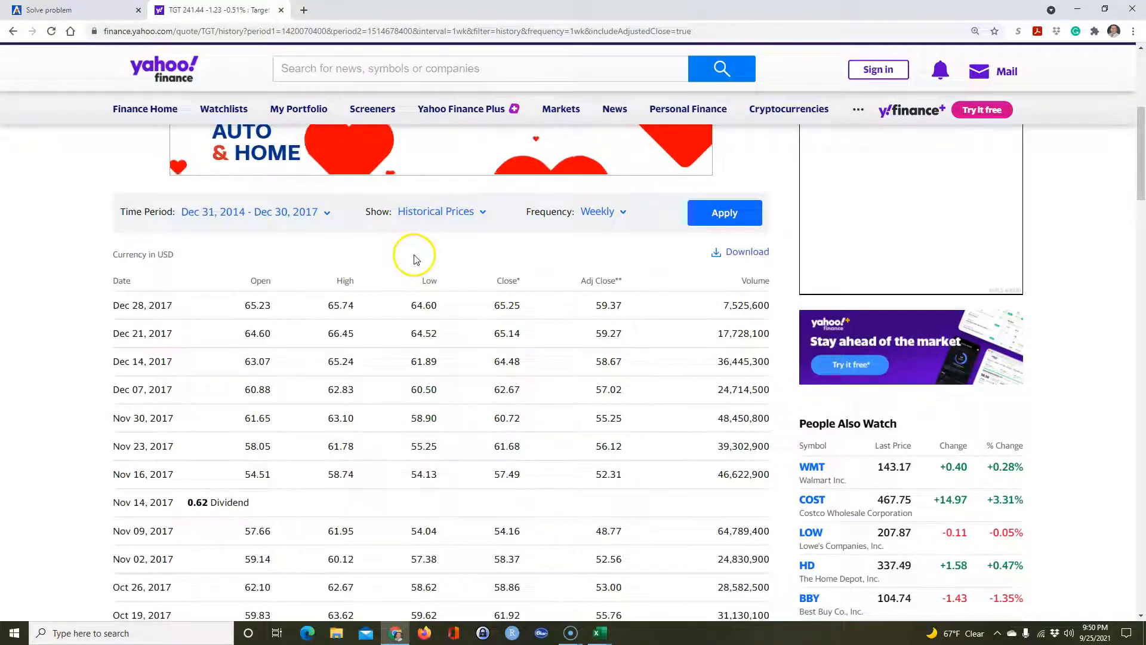
pyautogui.scroll(3, 364, 155)
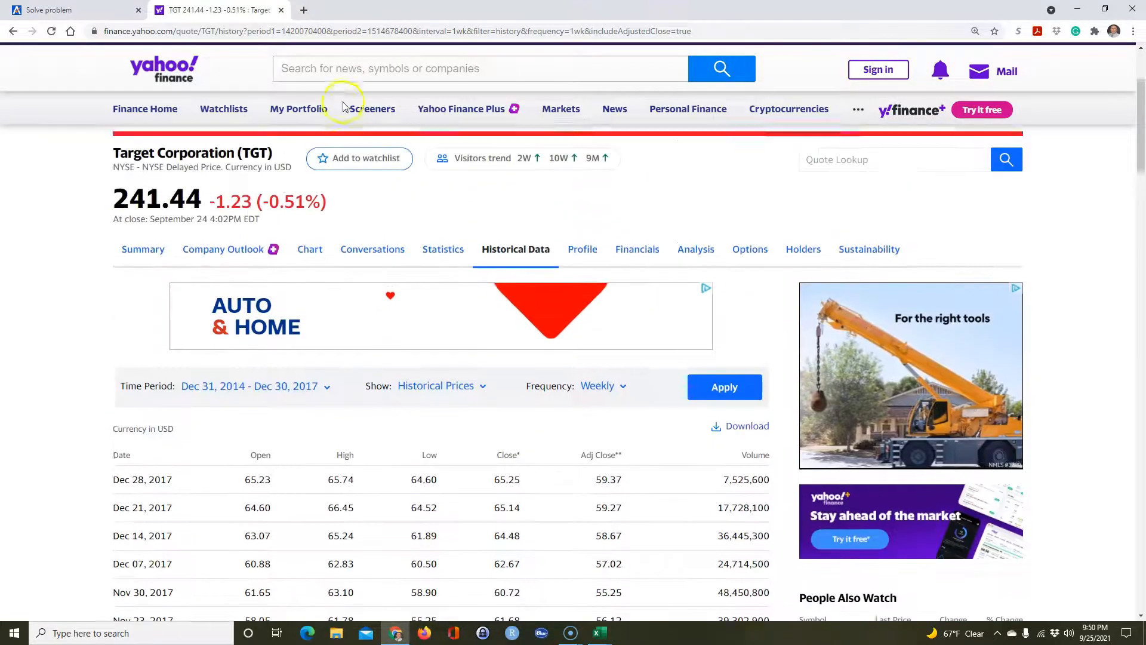
pyautogui.scroll(2, 343, 107)
pyautogui.click(366, 68)
pyautogui.write('wal')
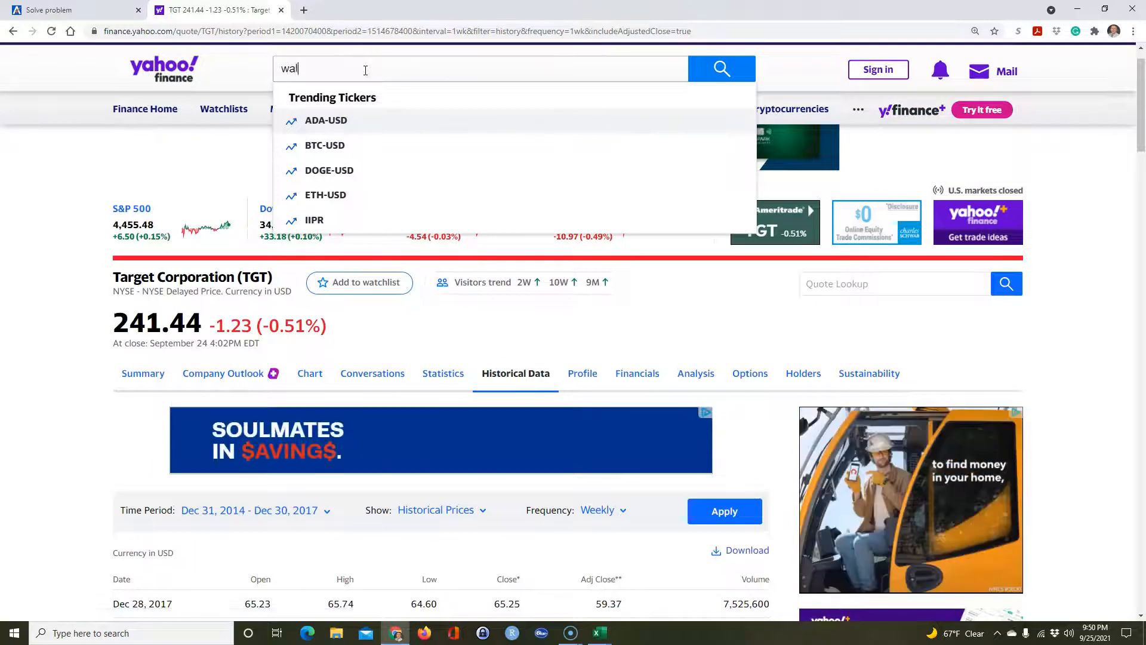
pyautogui.write('mart')
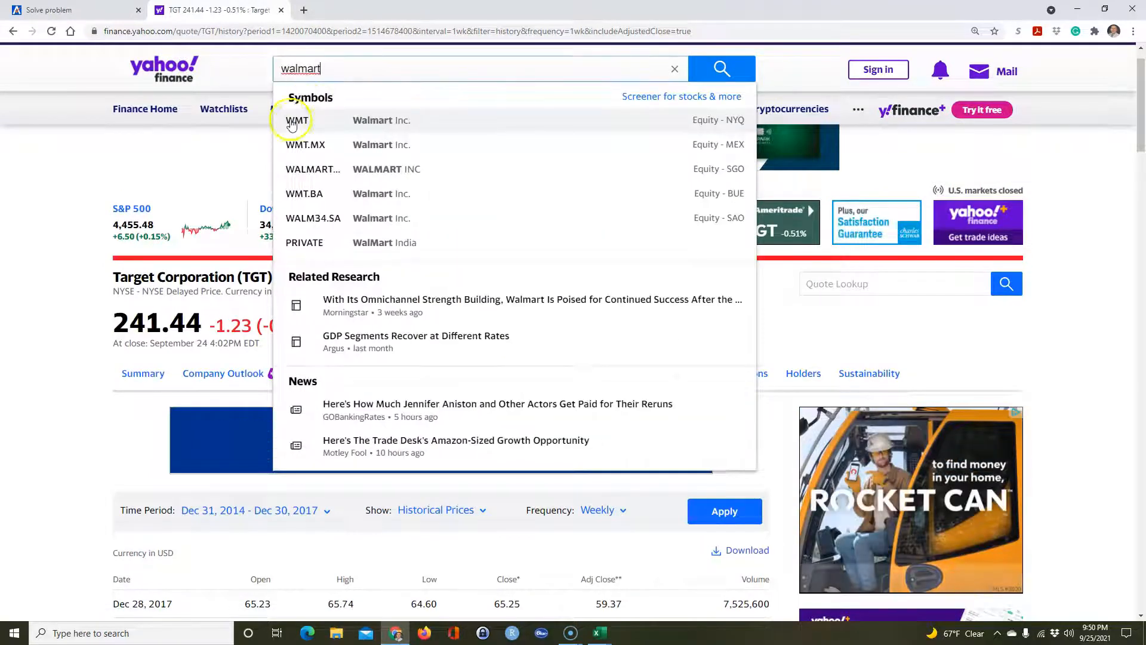
pyautogui.click(293, 123)
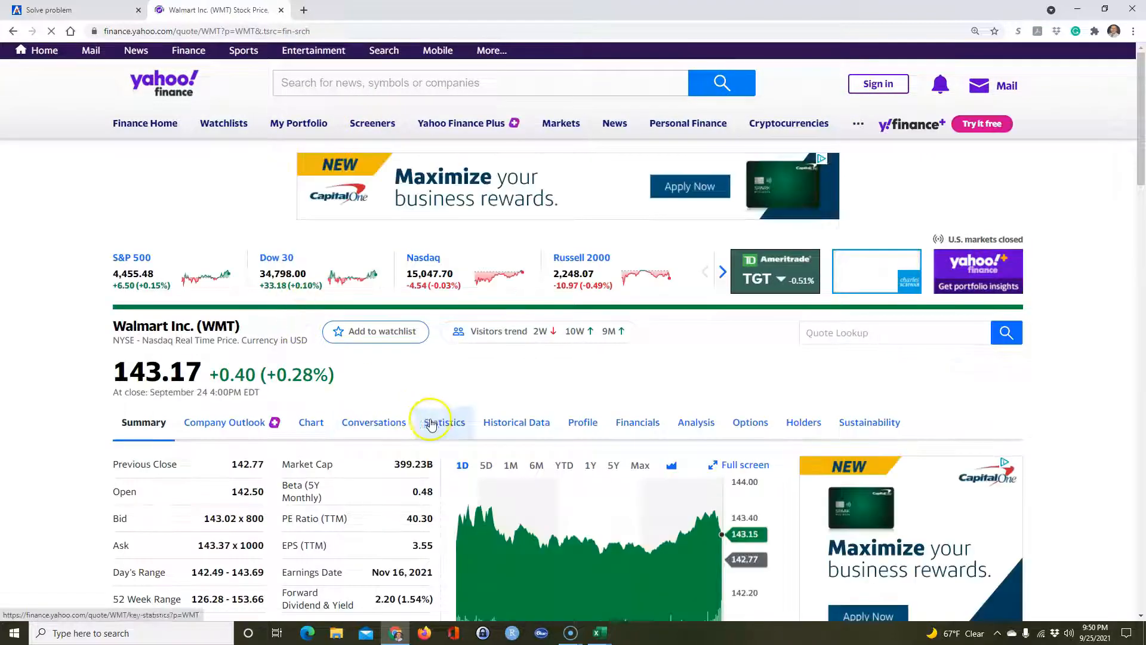
pyautogui.click(496, 421)
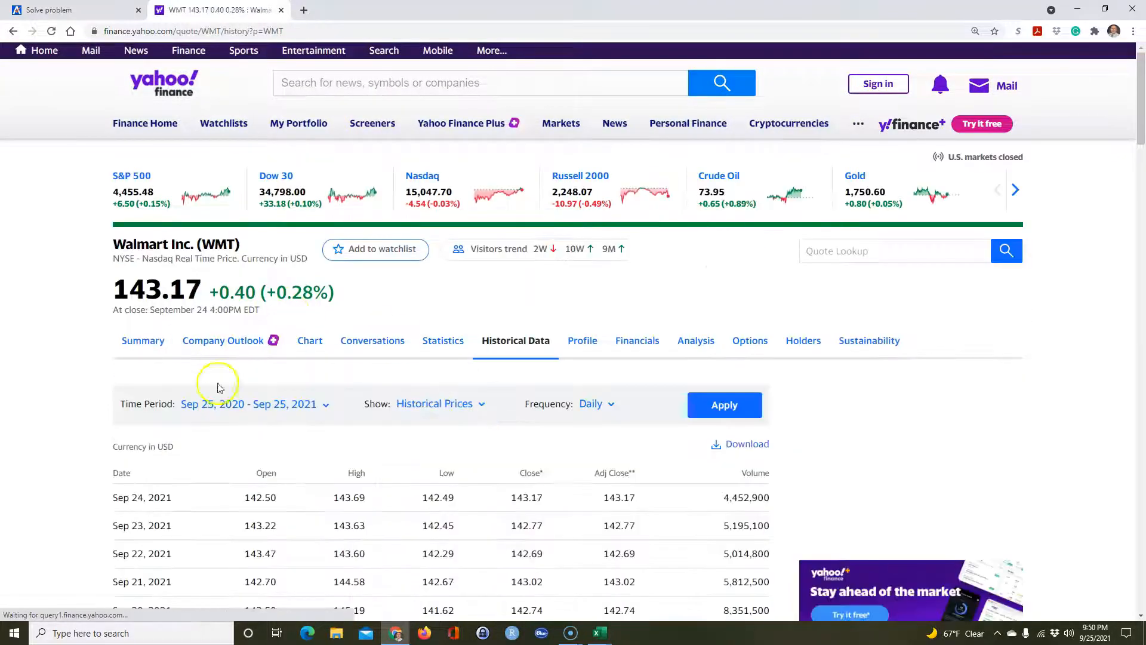
# Set the Walmart price history to weekly frequency with a start date of 01/01/2015.
pyautogui.click(589, 406)
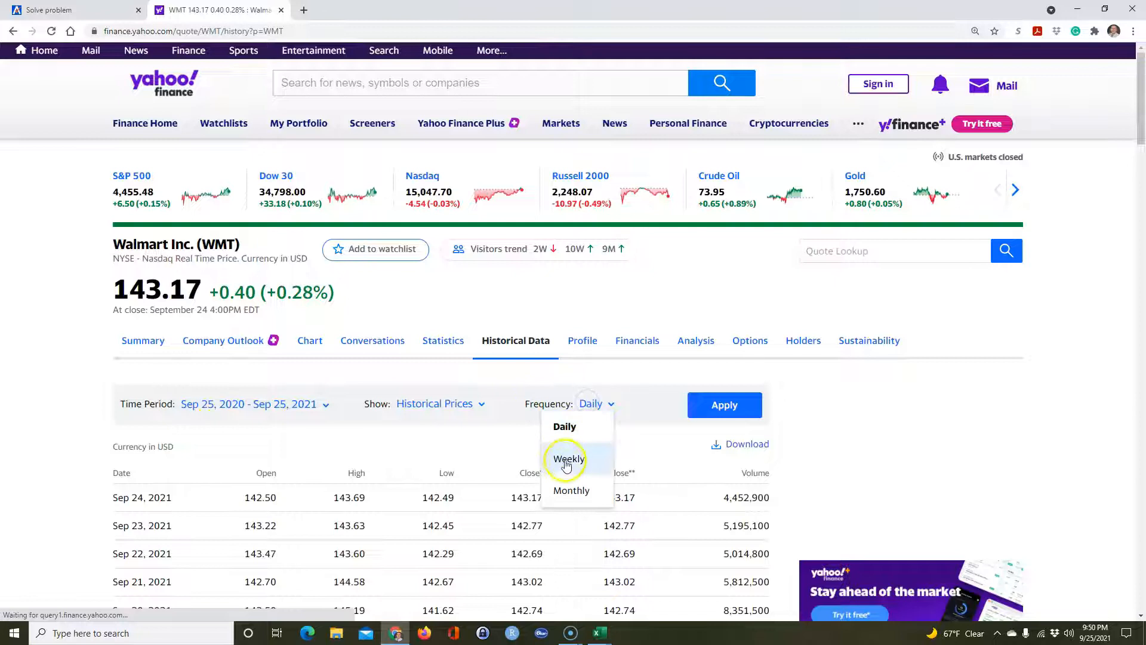
pyautogui.click(564, 457)
pyautogui.click(285, 411)
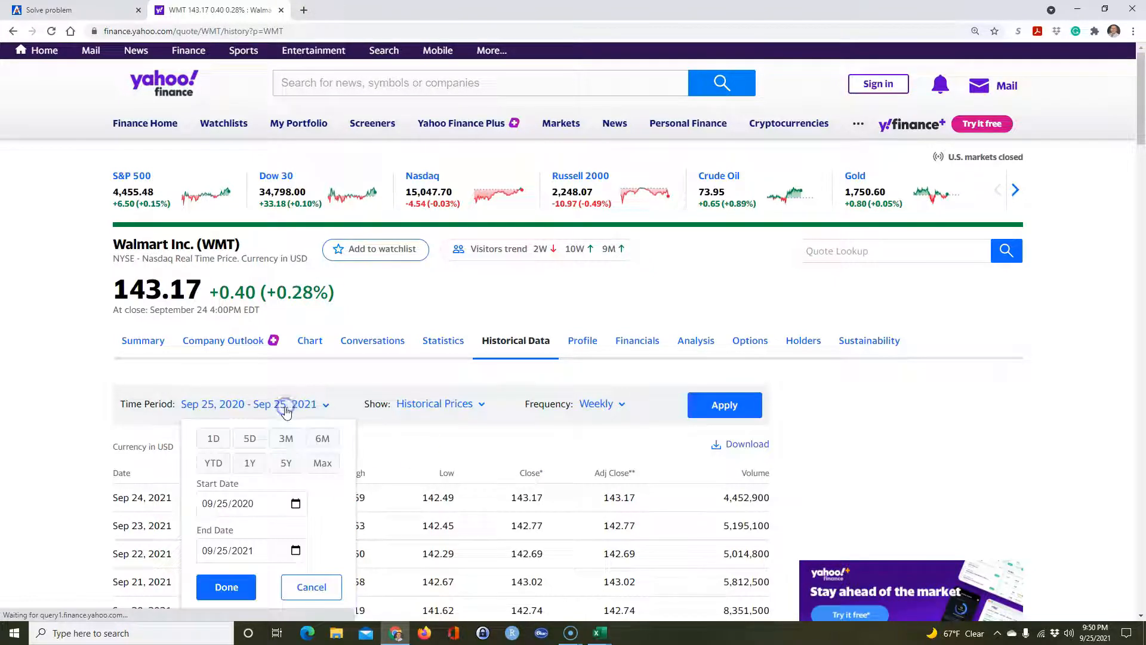
pyautogui.click(294, 503)
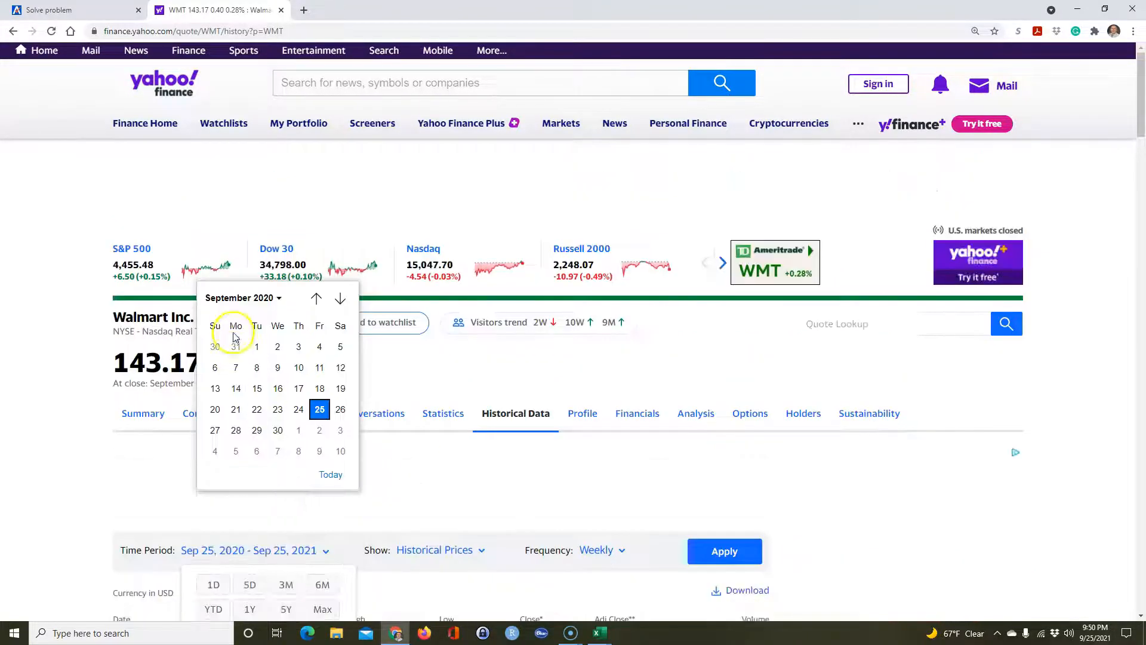
pyautogui.click(242, 298)
pyautogui.scroll(3, 274, 341)
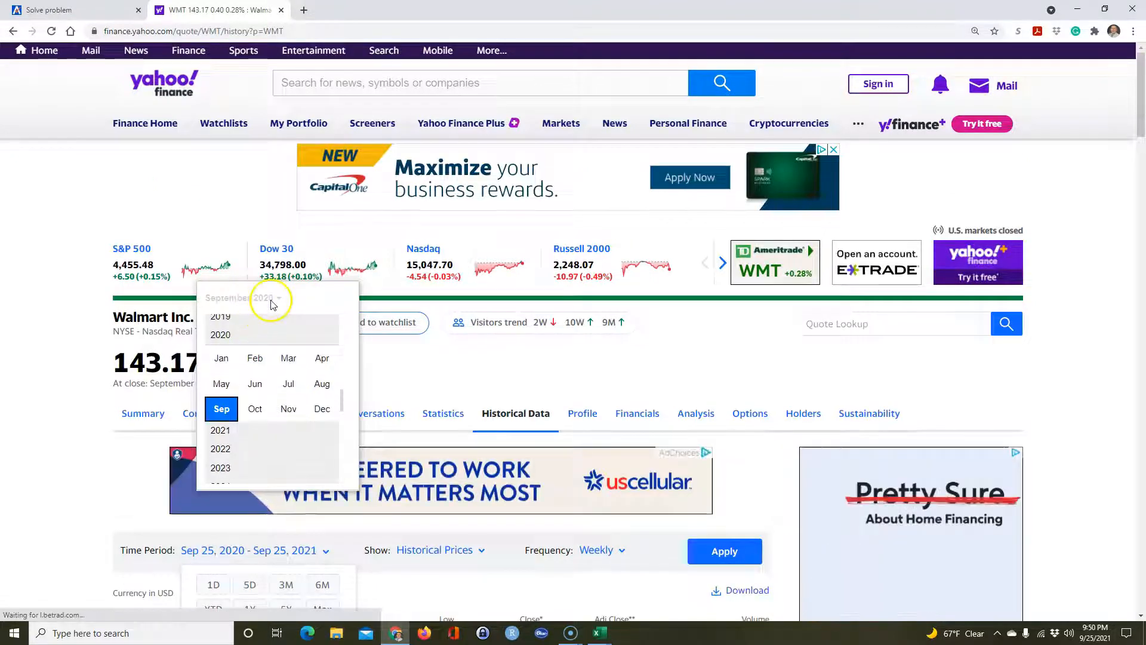
pyautogui.scroll(2, 289, 334)
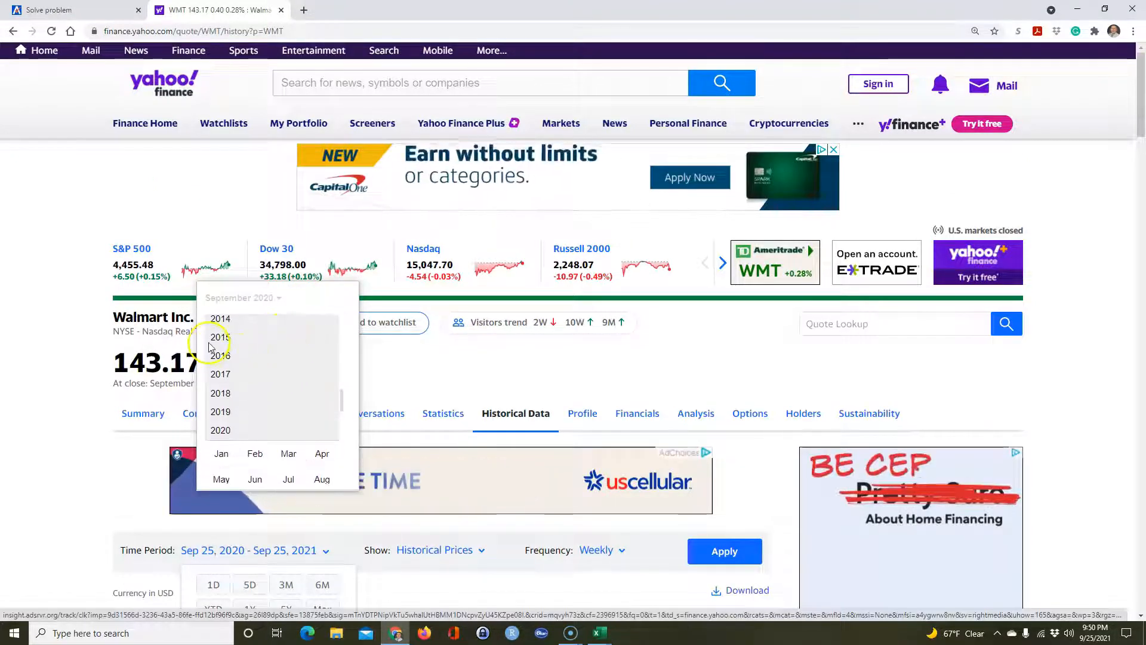
pyautogui.click(222, 334)
pyautogui.click(221, 346)
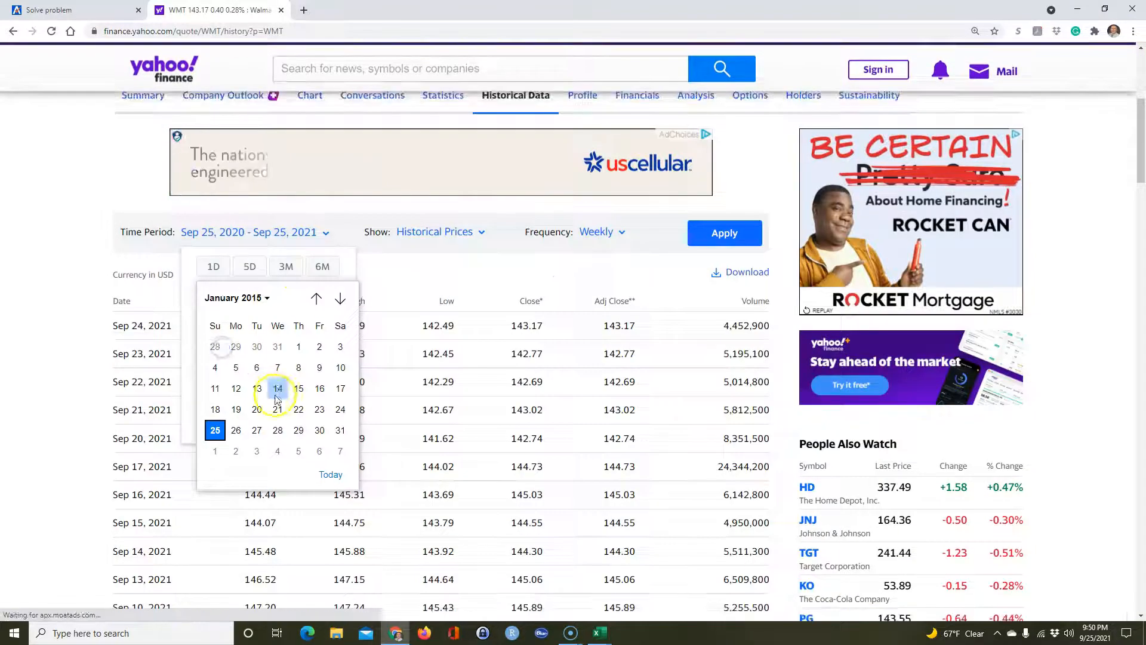
pyautogui.click(291, 352)
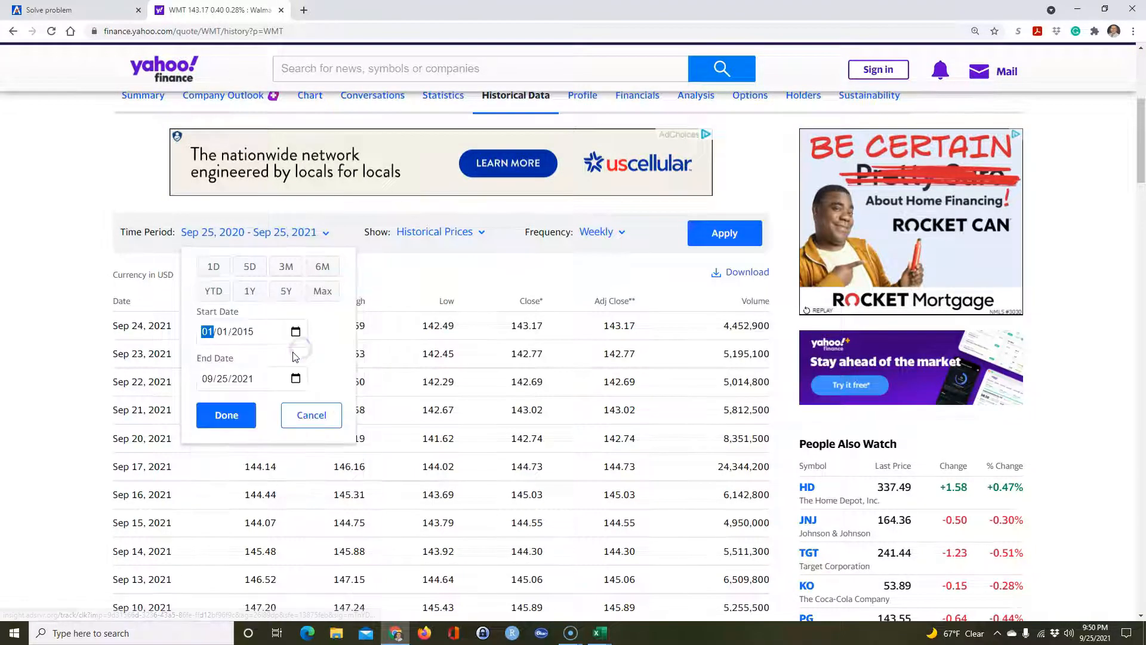
# Set the end date to December 31, 2017 and apply the time period and frequency to the Walmart price history.
pyautogui.click(296, 379)
pyautogui.click(252, 411)
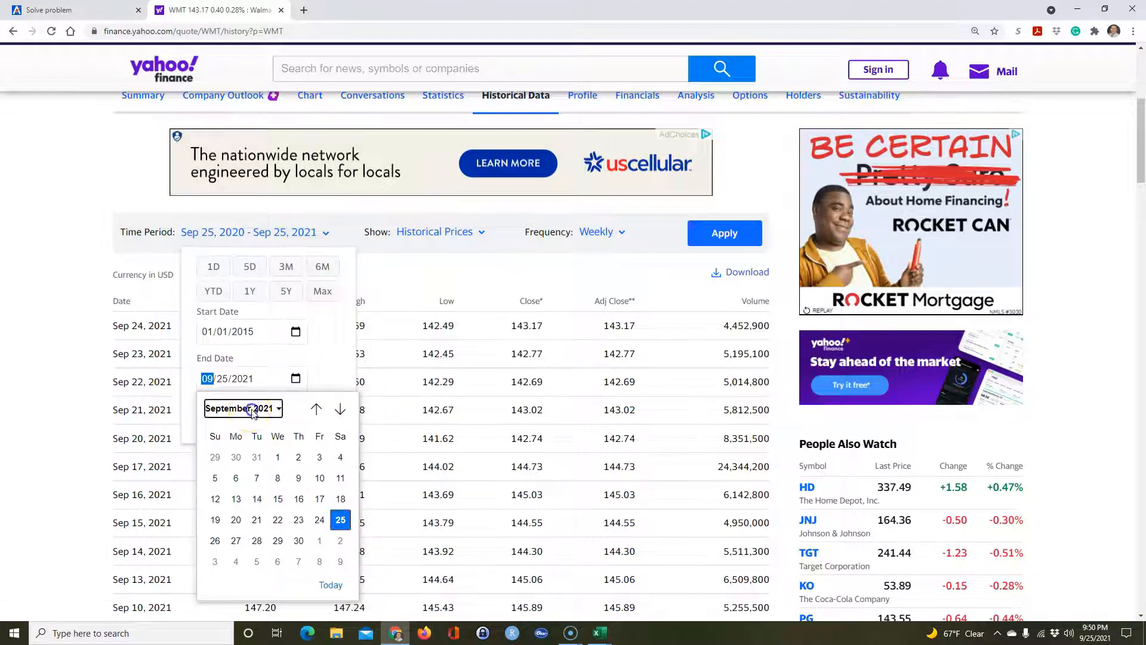
pyautogui.scroll(4, 221, 431)
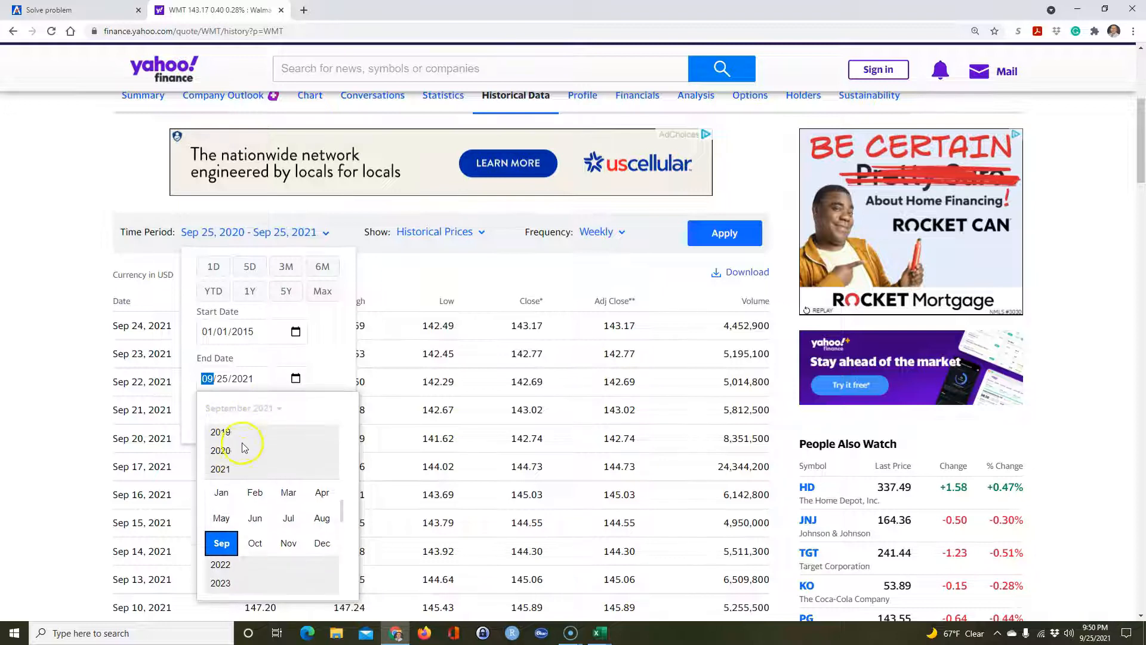
pyautogui.click(221, 436)
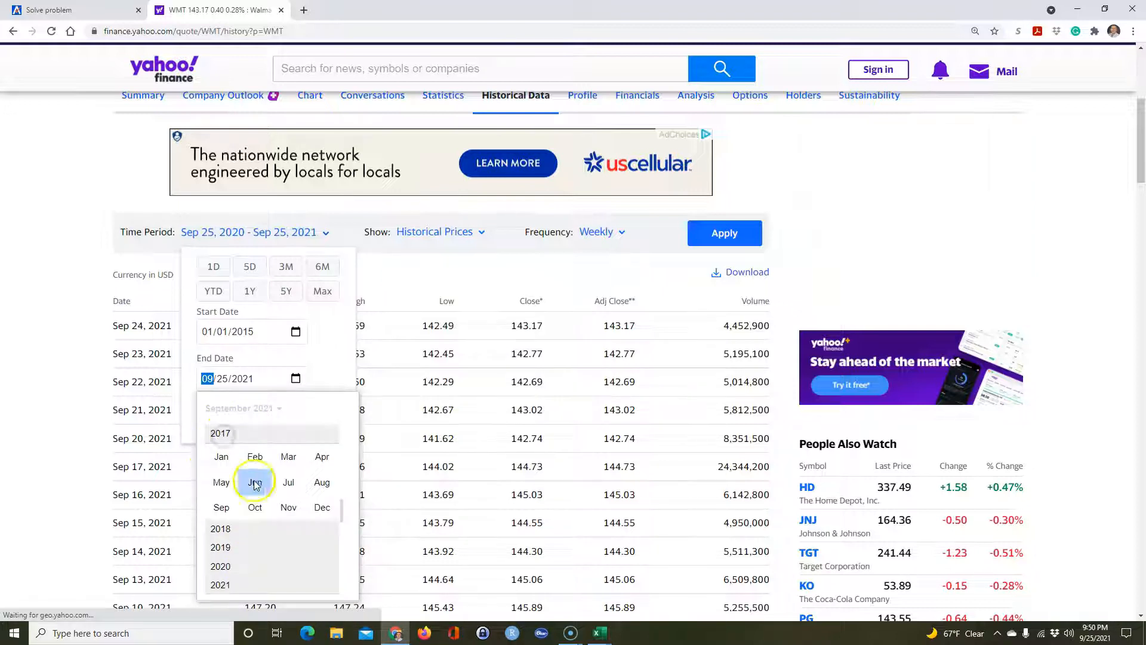
pyautogui.click(322, 504)
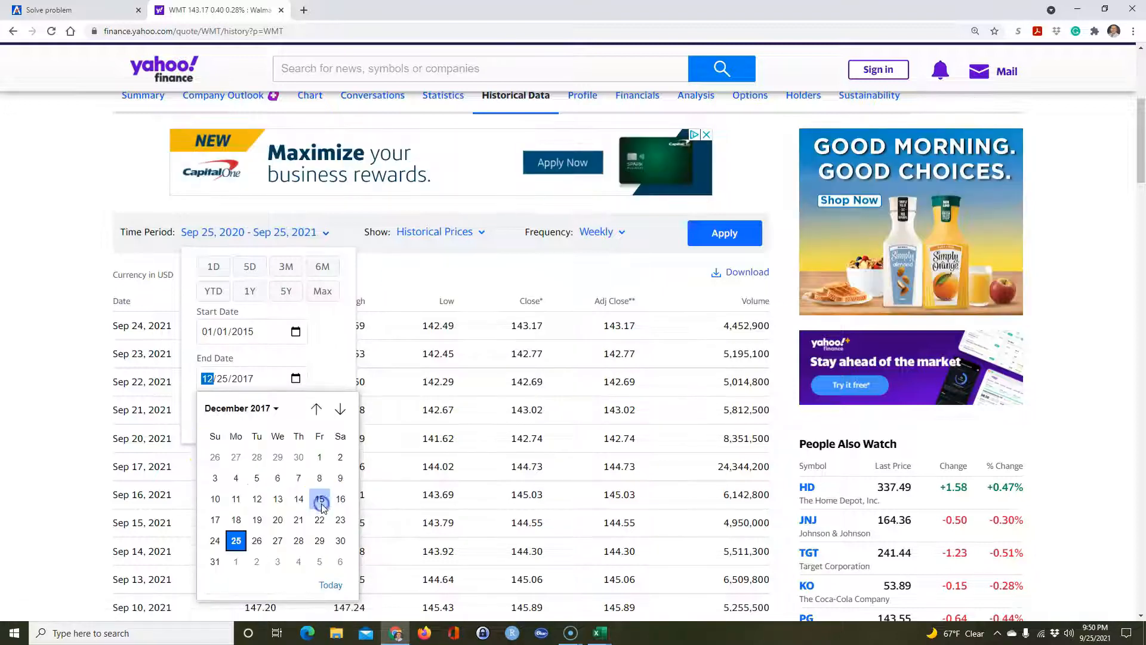
pyautogui.click(215, 562)
pyautogui.click(228, 415)
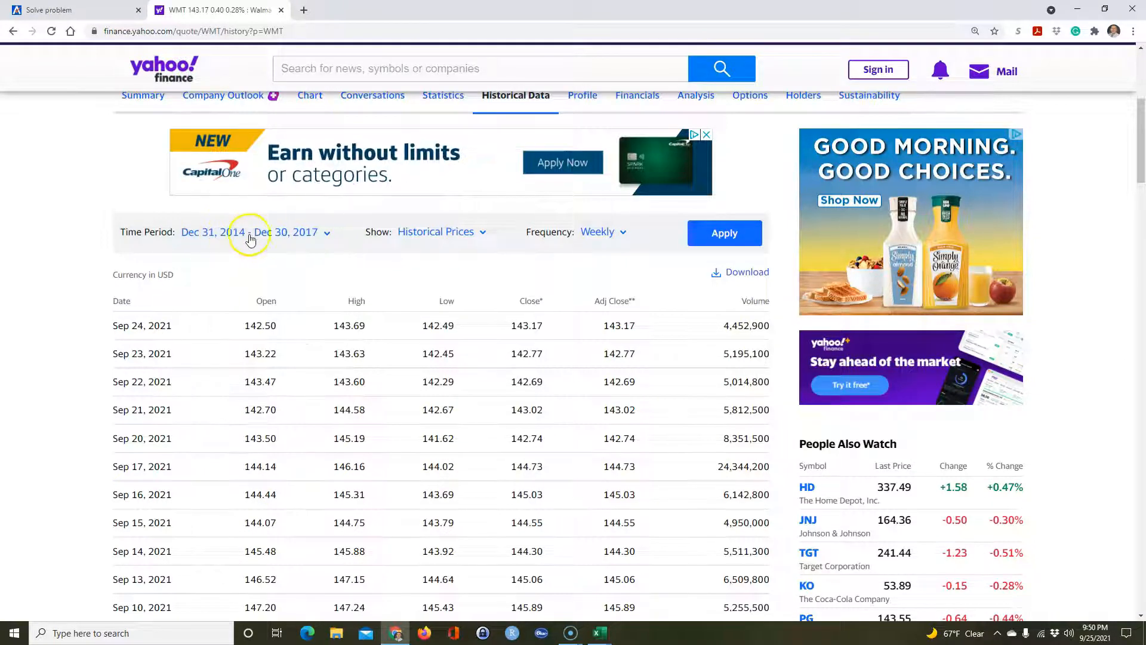
pyautogui.click(716, 234)
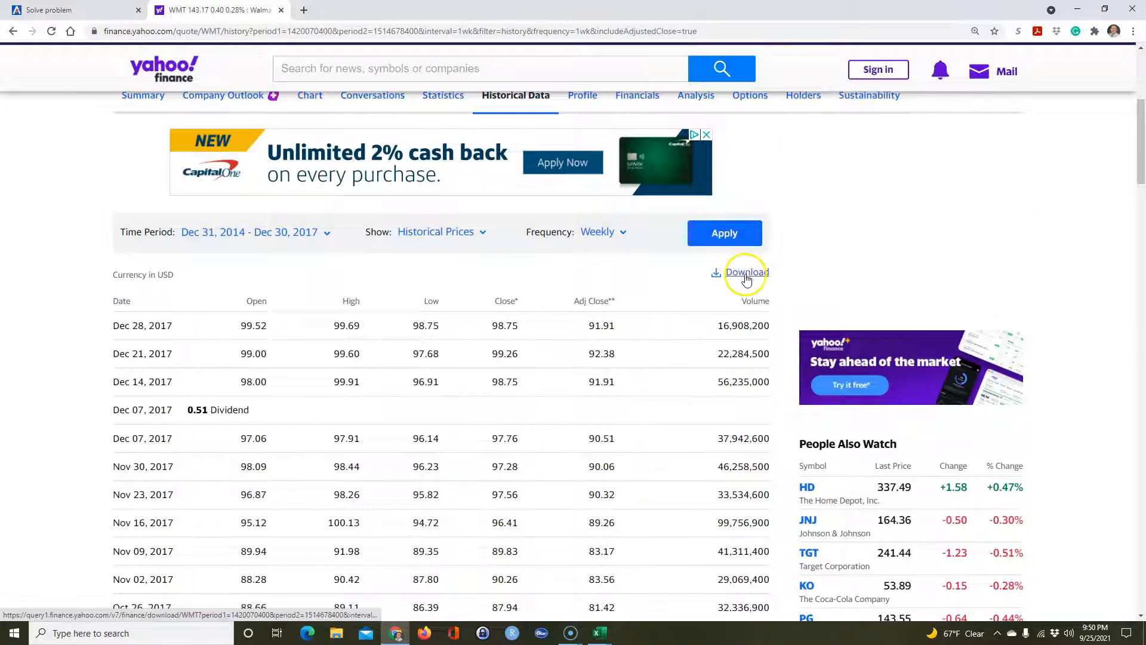
# Download Walmart's weekly price history, open it in Excel and fit the Date column's width to its contents.
pyautogui.click(740, 273)
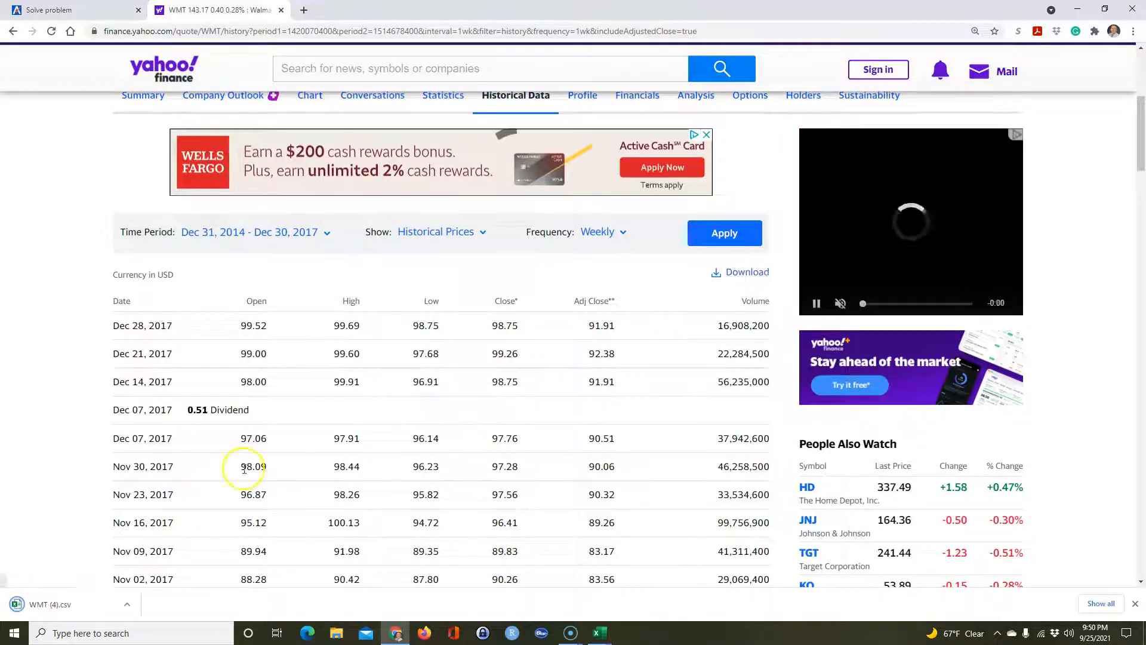
pyautogui.click(62, 605)
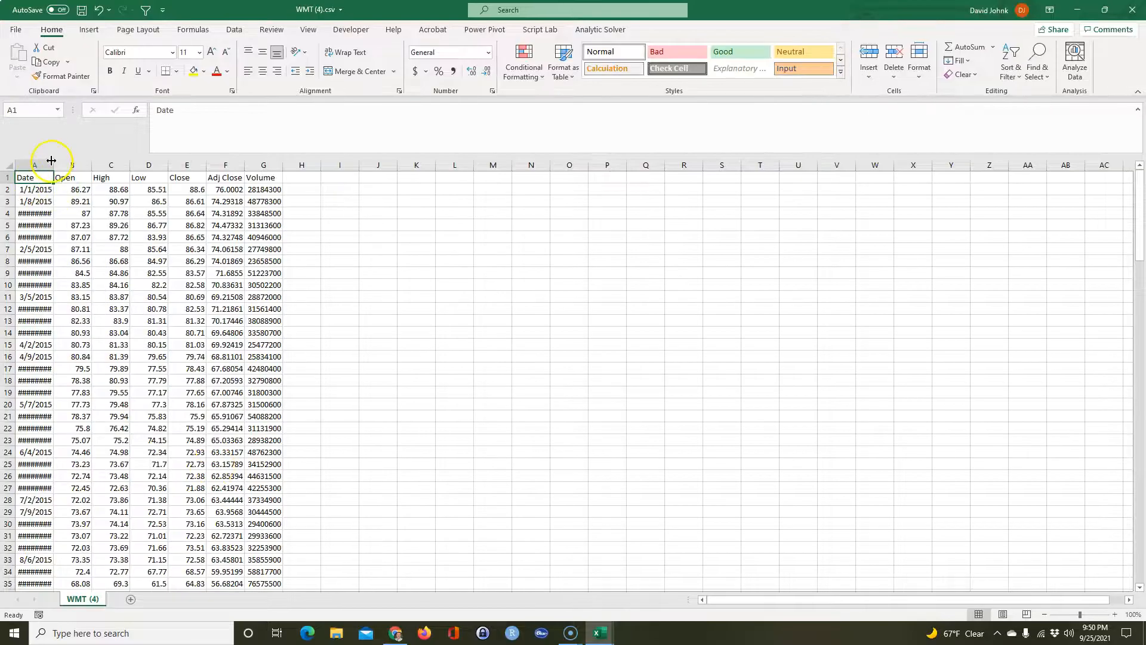
pyautogui.doubleClick(52, 160)
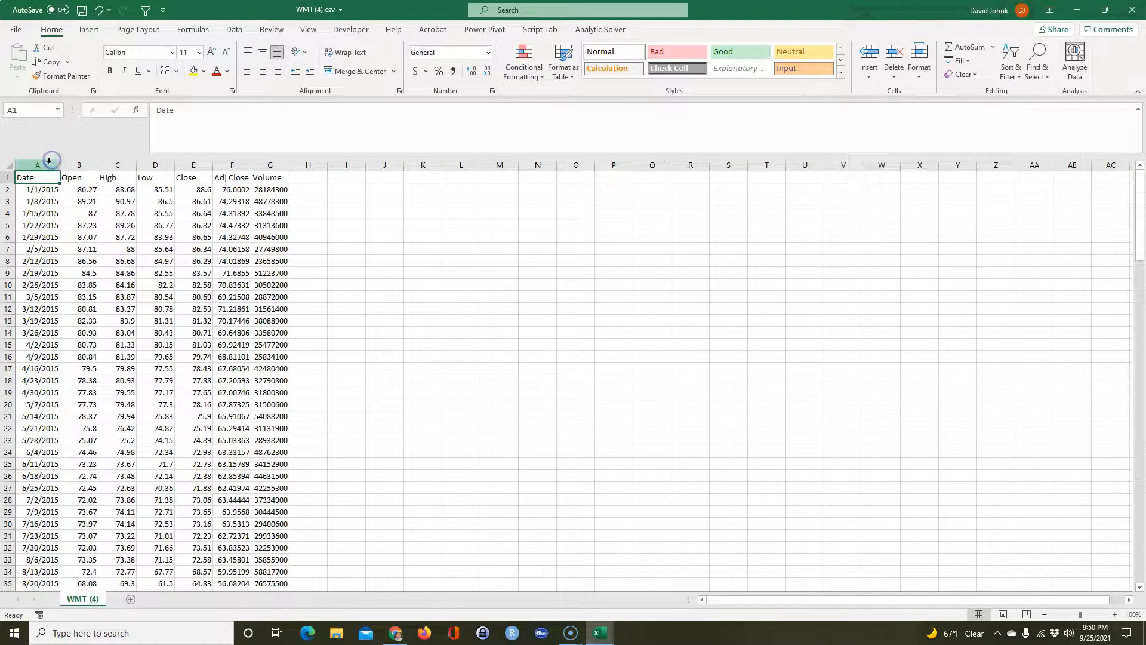
# Copy Walmart's Date and Adj Close columns into the Book1 workbook starting at cell C1.
pyautogui.click(46, 164)
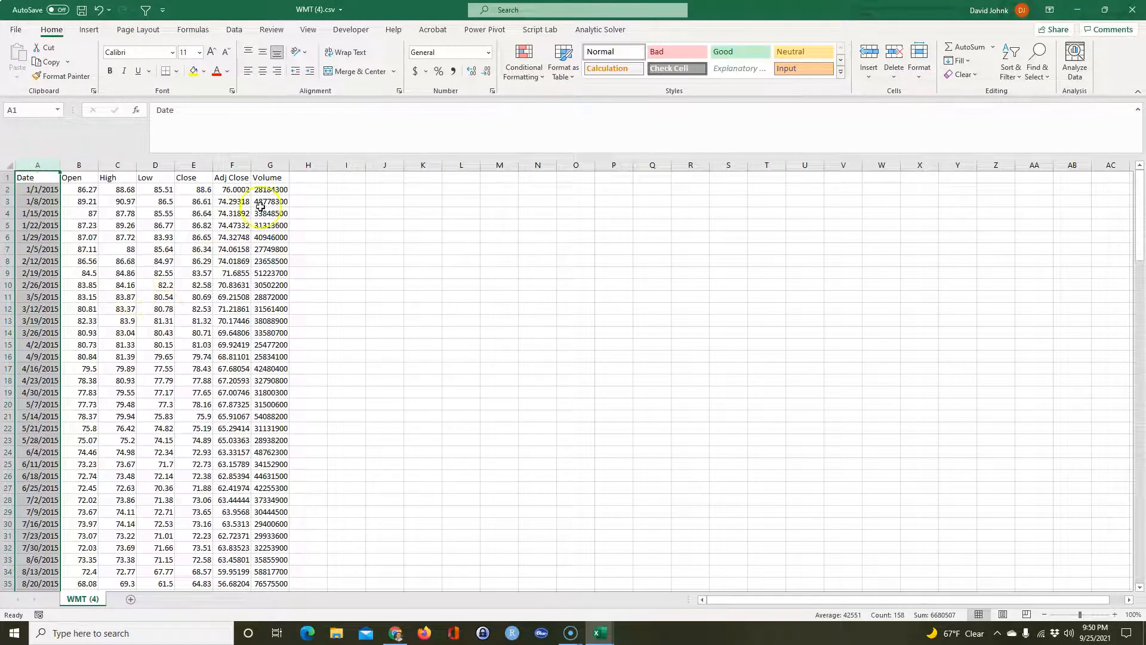
pyautogui.keyDown('ctrl'); pyautogui.click(235, 163); pyautogui.keyUp('ctrl')
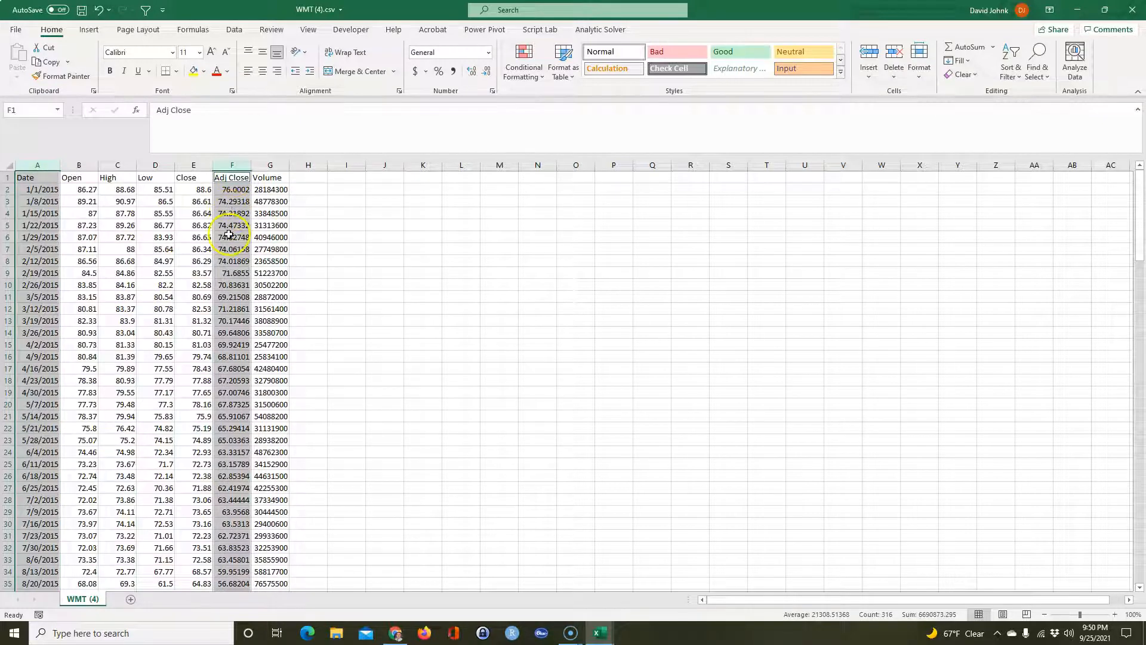
pyautogui.rightClick(228, 270)
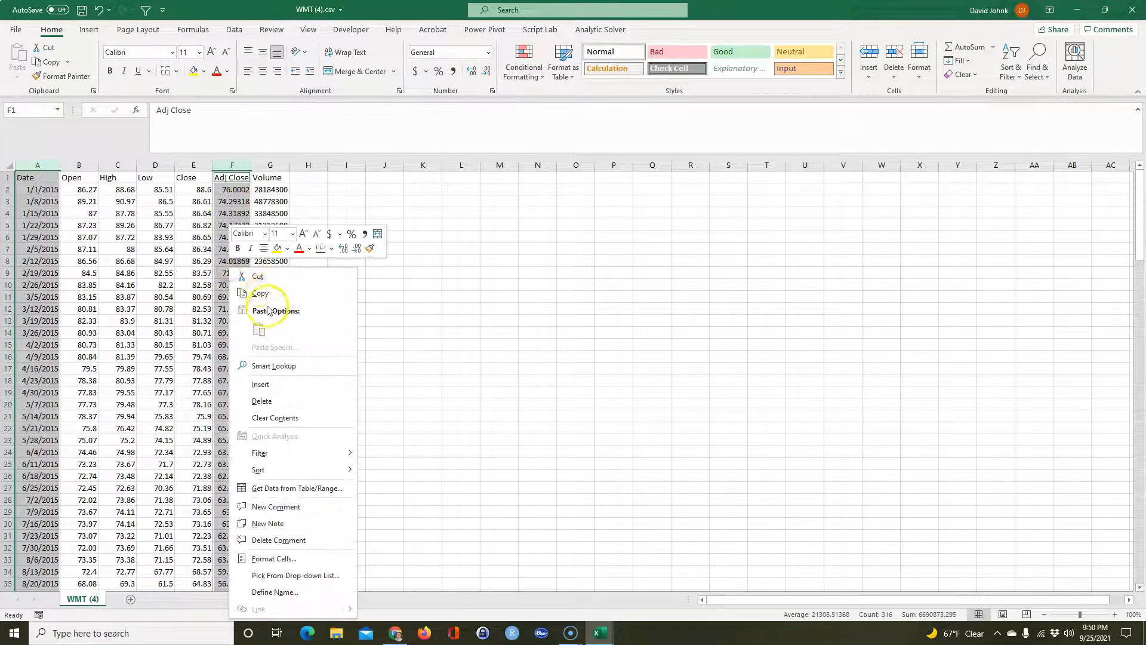
pyautogui.click(256, 290)
pyautogui.click(600, 633)
pyautogui.click(535, 576)
pyautogui.click(112, 175)
pyautogui.hotkey('ctrl', 'v')
pyautogui.click(184, 332)
# Replace the Adj Close header in cell D1 with WMT.
pyautogui.click(161, 179)
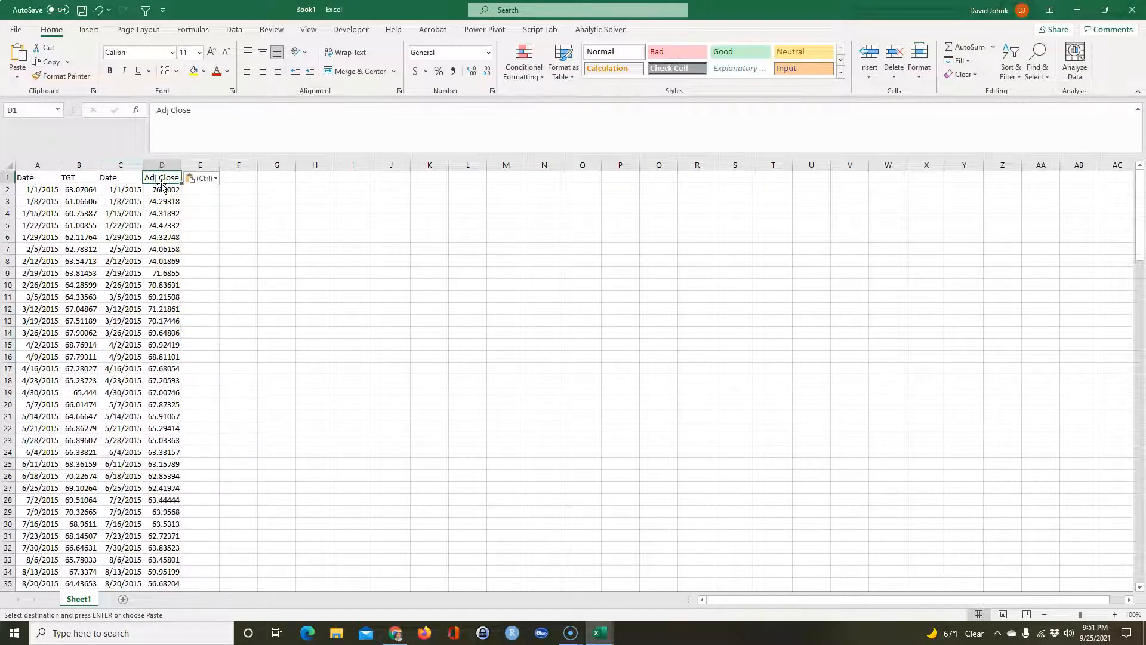
pyautogui.write('WMT')
pyautogui.press('Return')
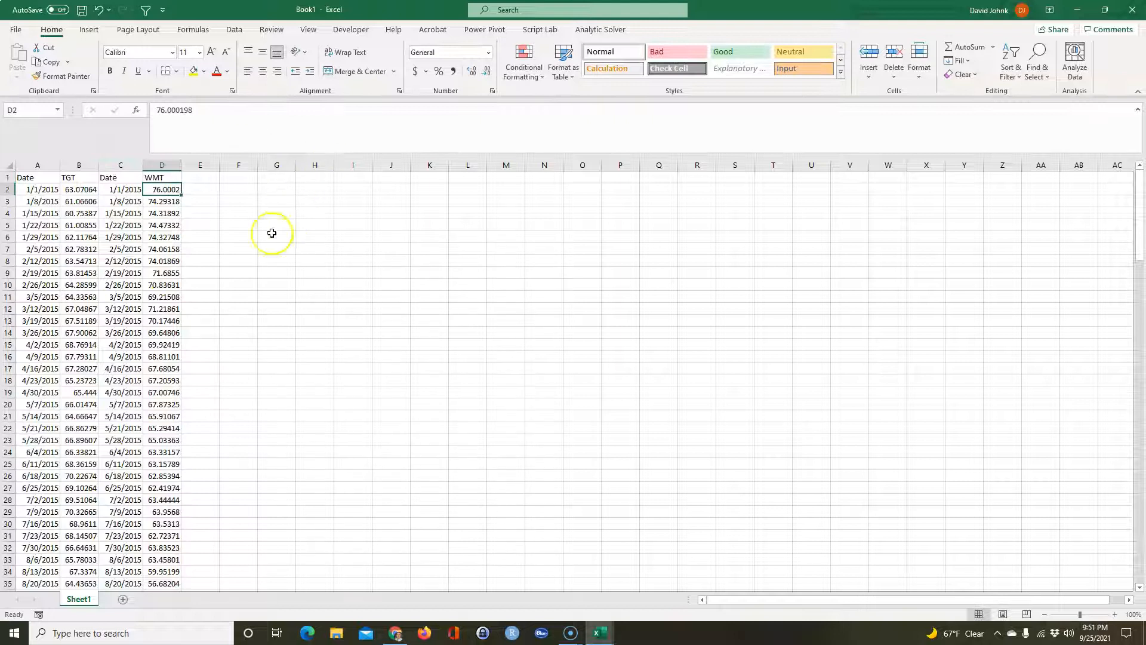
# Apply the dollar Accounting number format to the TGT and WMT price columns, B and D.
pyautogui.click(70, 161)
pyautogui.keyDown('ctrl'); pyautogui.click(160, 164); pyautogui.keyUp('ctrl')
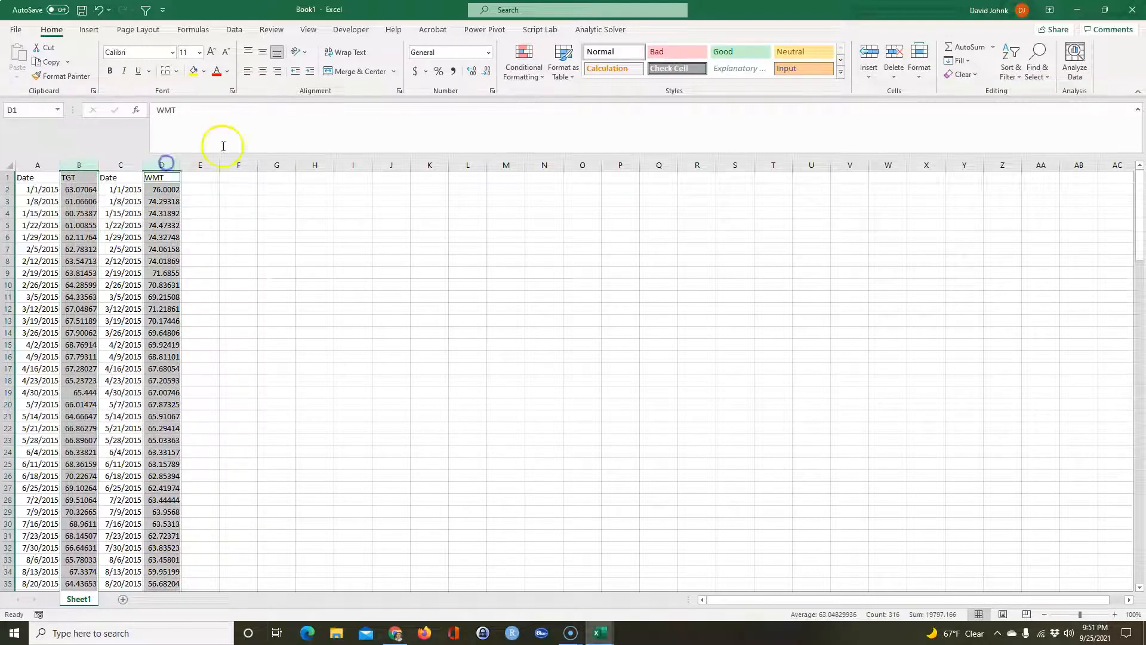
pyautogui.click(418, 72)
pyautogui.click(391, 273)
pyautogui.click(239, 357)
pyautogui.click(158, 354)
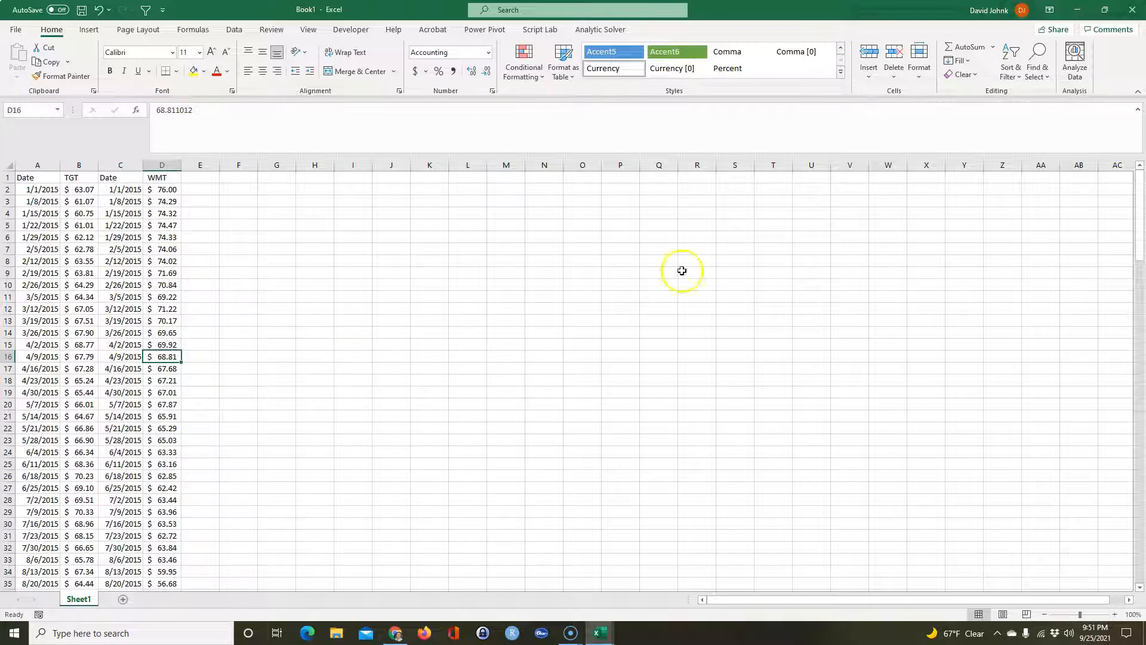
# Copy the web address of the Bulk Stock Data Series Download page from the browser into cell N1 of Book1.
pyautogui.hotkey('alt', 'Tab')
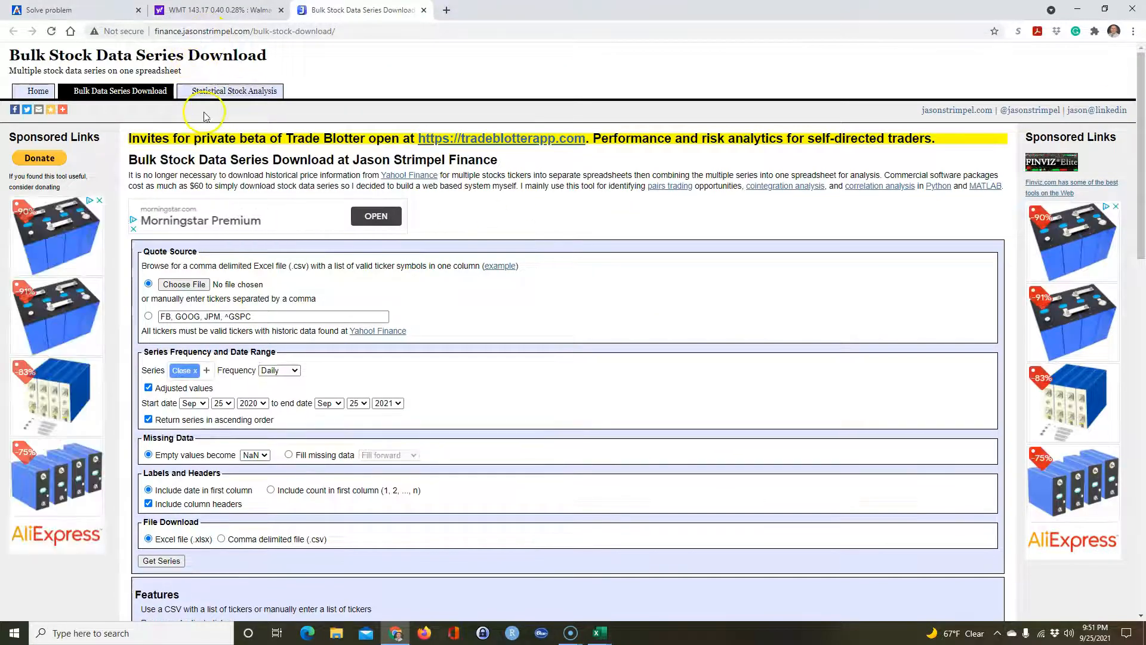
pyautogui.click(180, 30)
pyautogui.rightClick(180, 30)
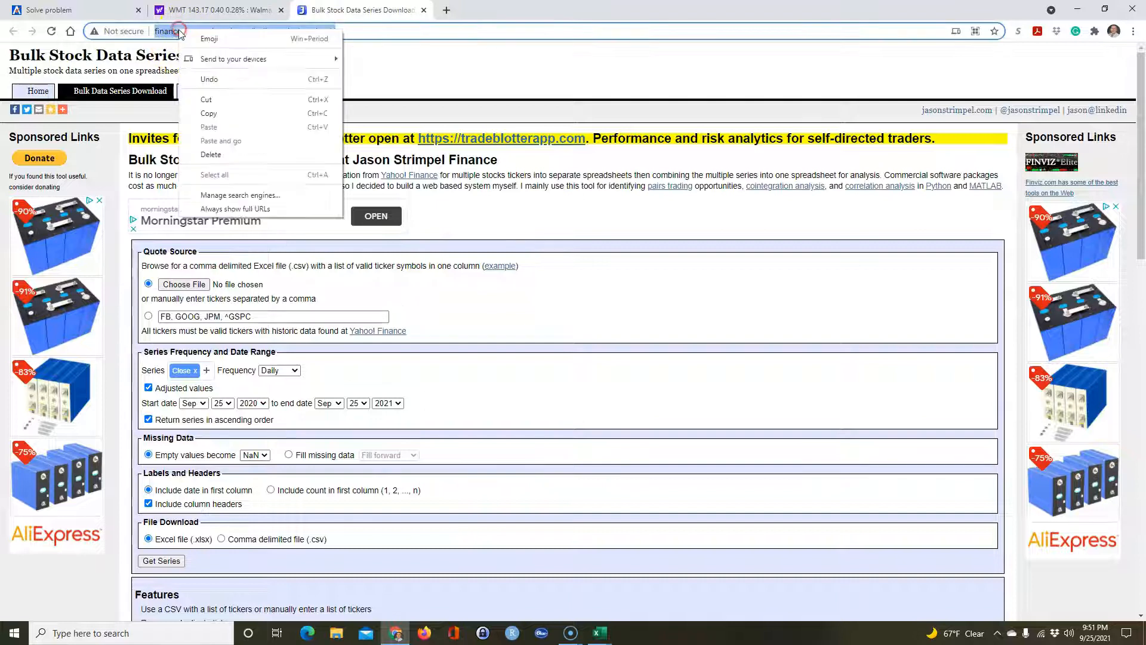
pyautogui.click(209, 114)
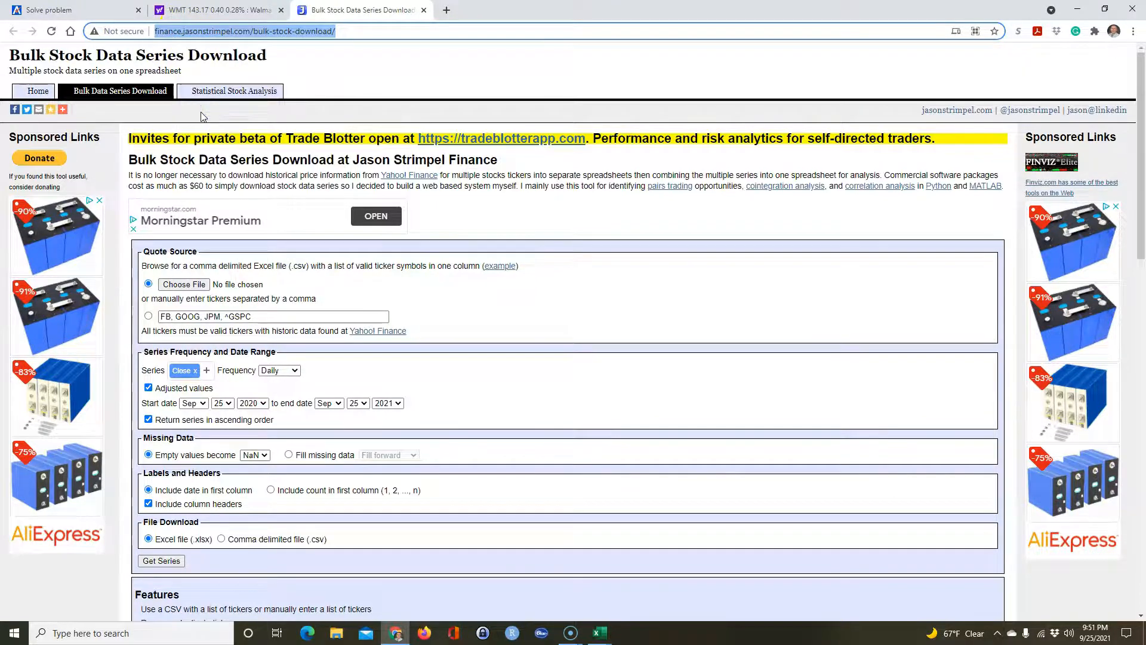
pyautogui.hotkey('alt', 'Tab')
pyautogui.click(535, 177)
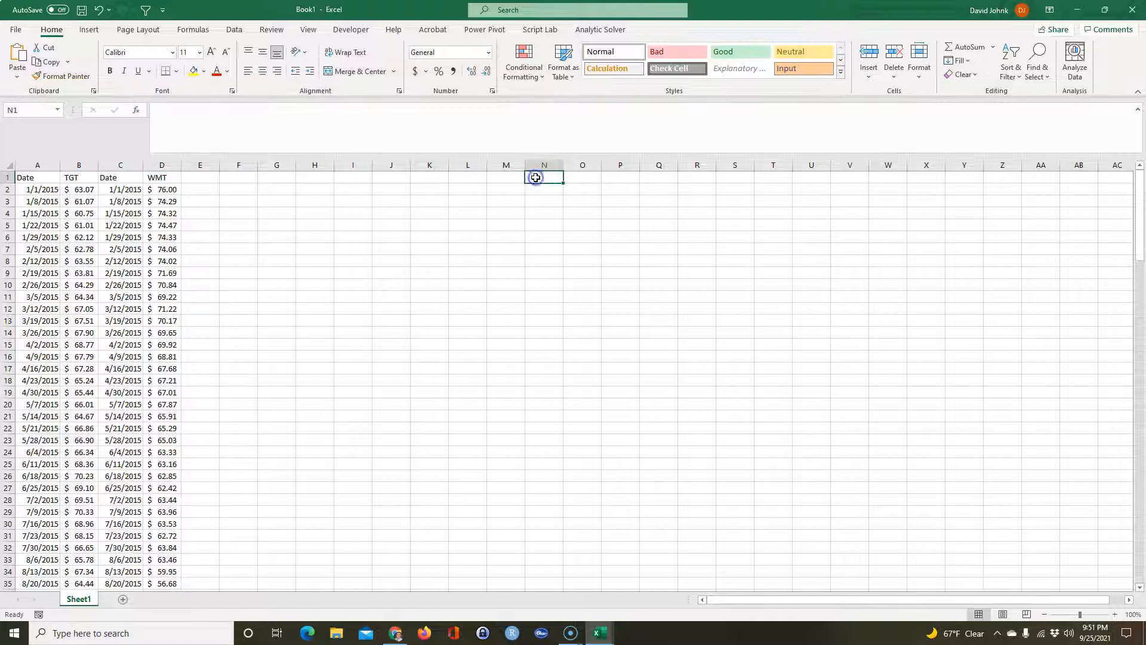
pyautogui.hotkey('ctrl', 'v')
pyautogui.moveTo(546, 284); pyautogui.dragTo(556, 276)
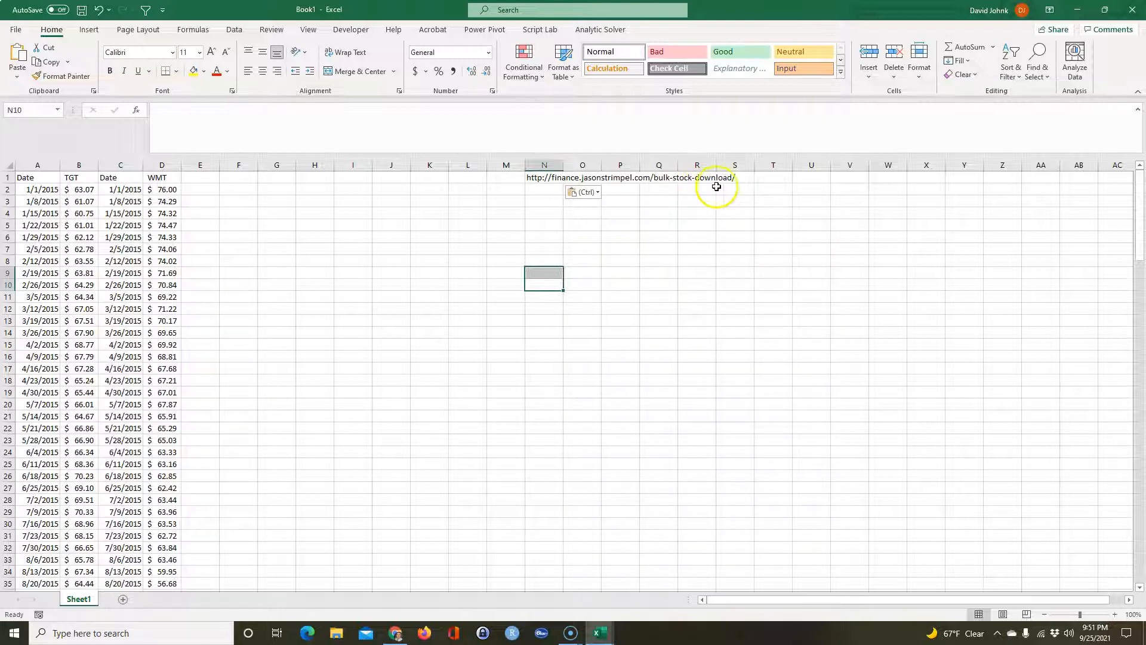
pyautogui.moveTo(347, 321); pyautogui.dragTo(344, 313)
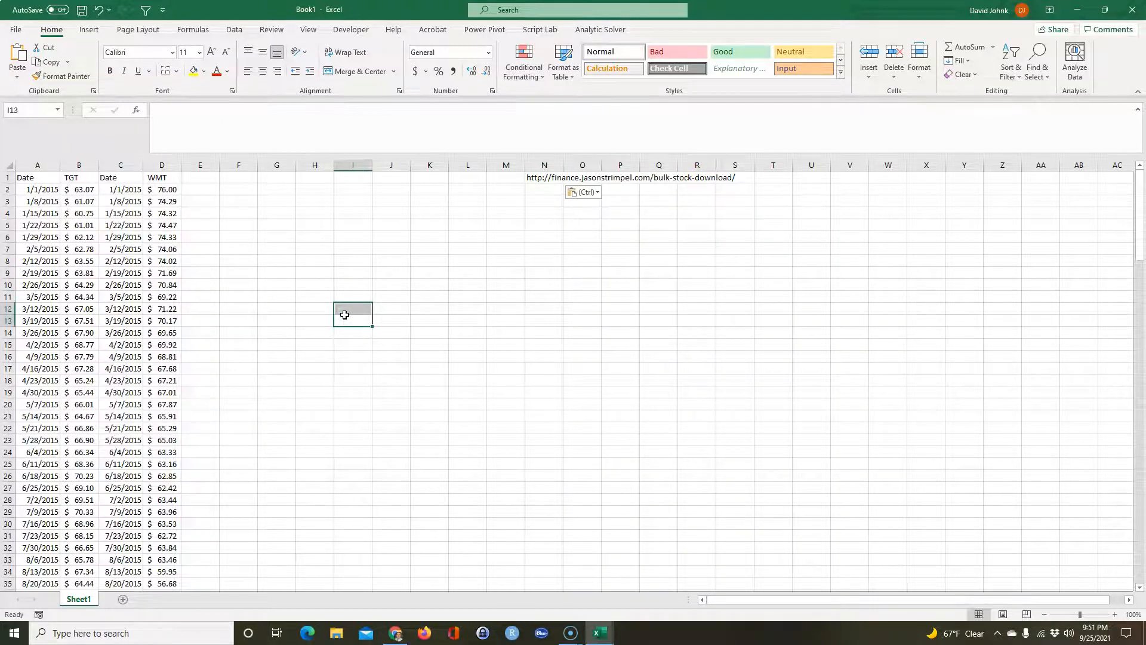
# Switch to the Bulk Stock Data Series Download page, manually enter the tickers TGT, WMT, and set the frequency to Weekly.
pyautogui.hotkey('alt', 'Tab')
pyautogui.click(189, 285)
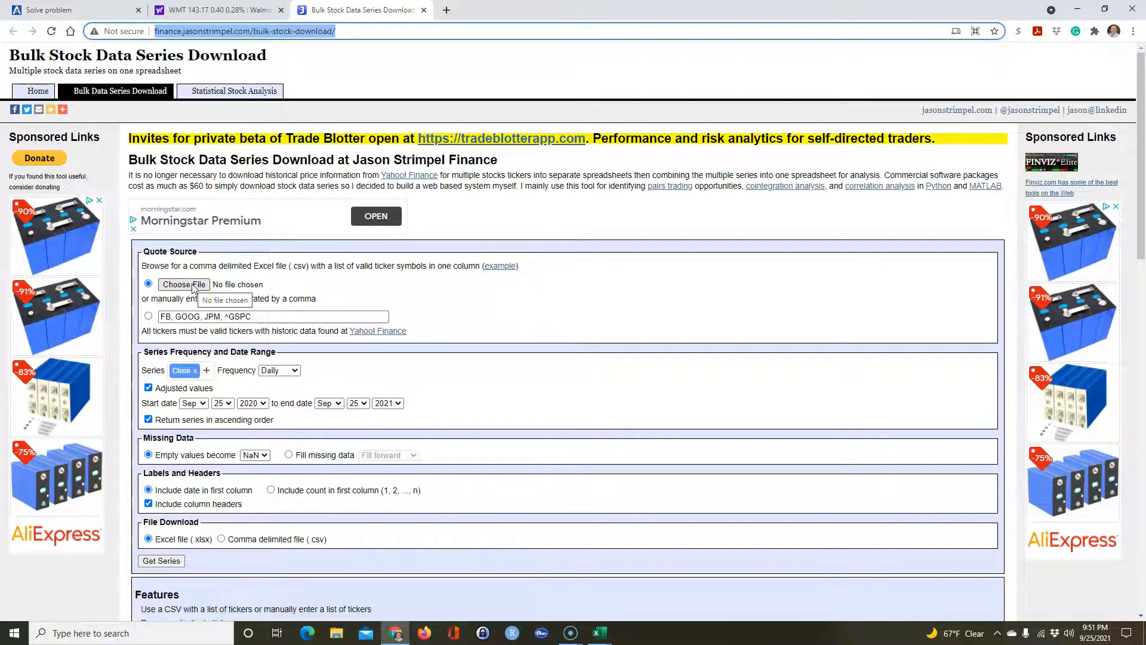
pyautogui.click(148, 317)
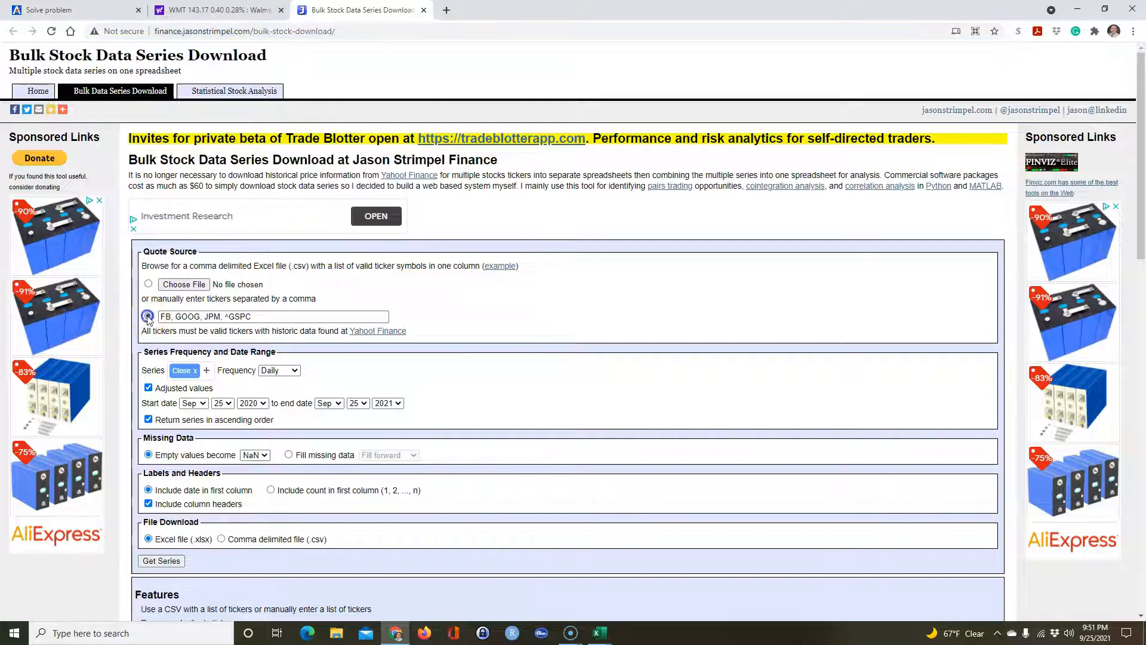
pyautogui.moveTo(271, 317); pyautogui.dragTo(129, 322)
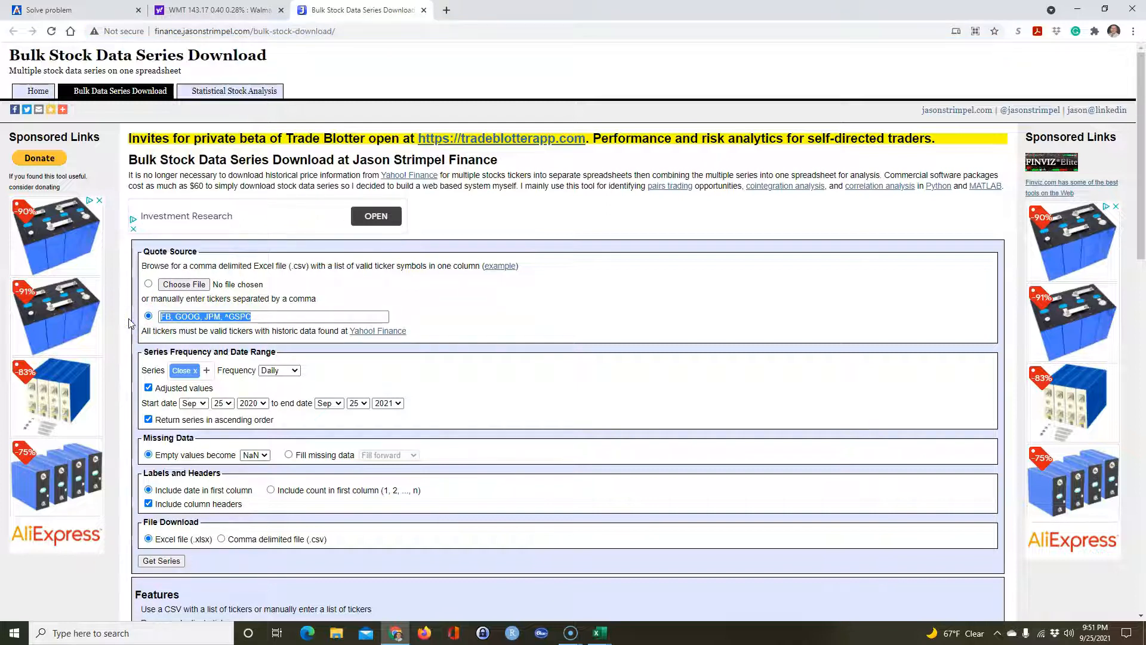
pyautogui.write('TGT, WMT')
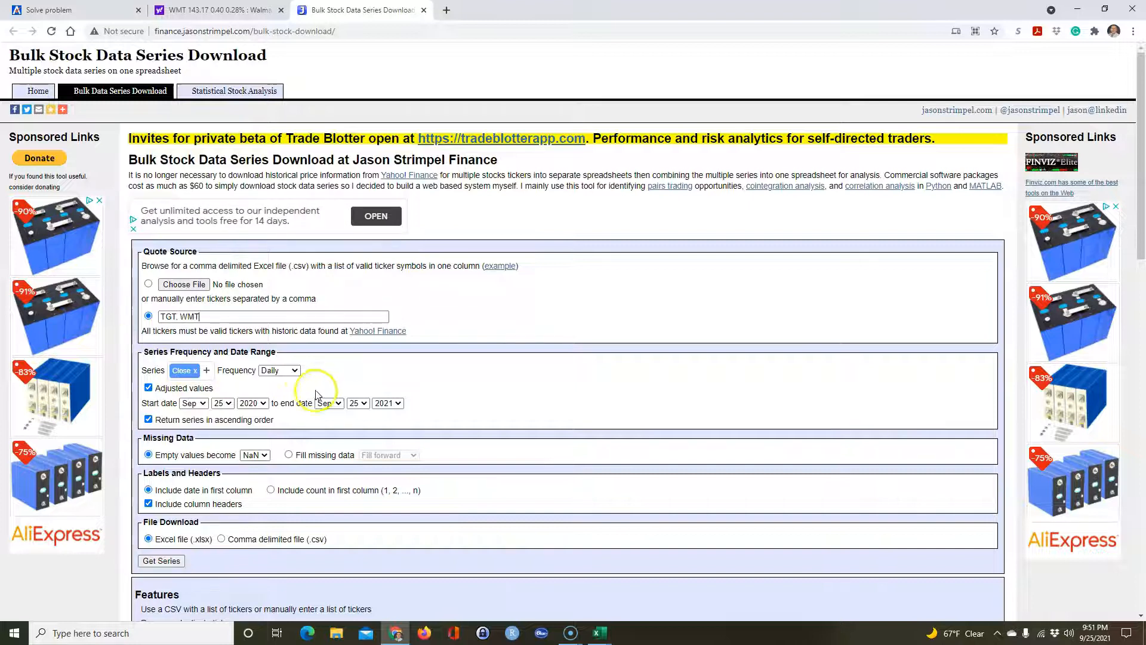
pyautogui.click(273, 378)
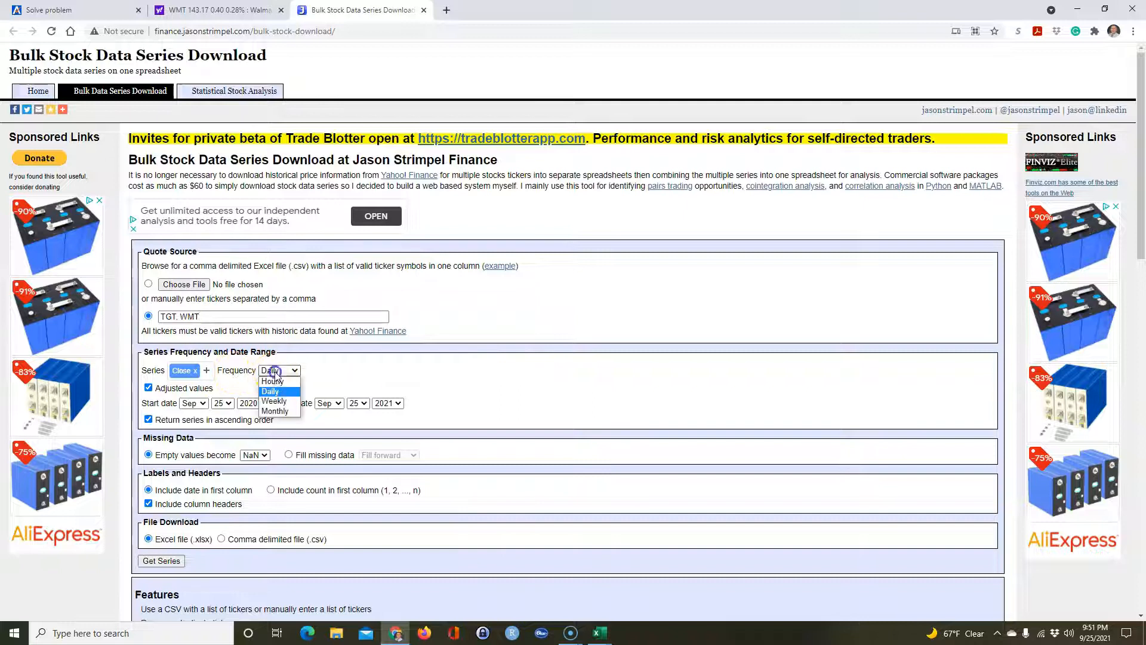
pyautogui.click(275, 398)
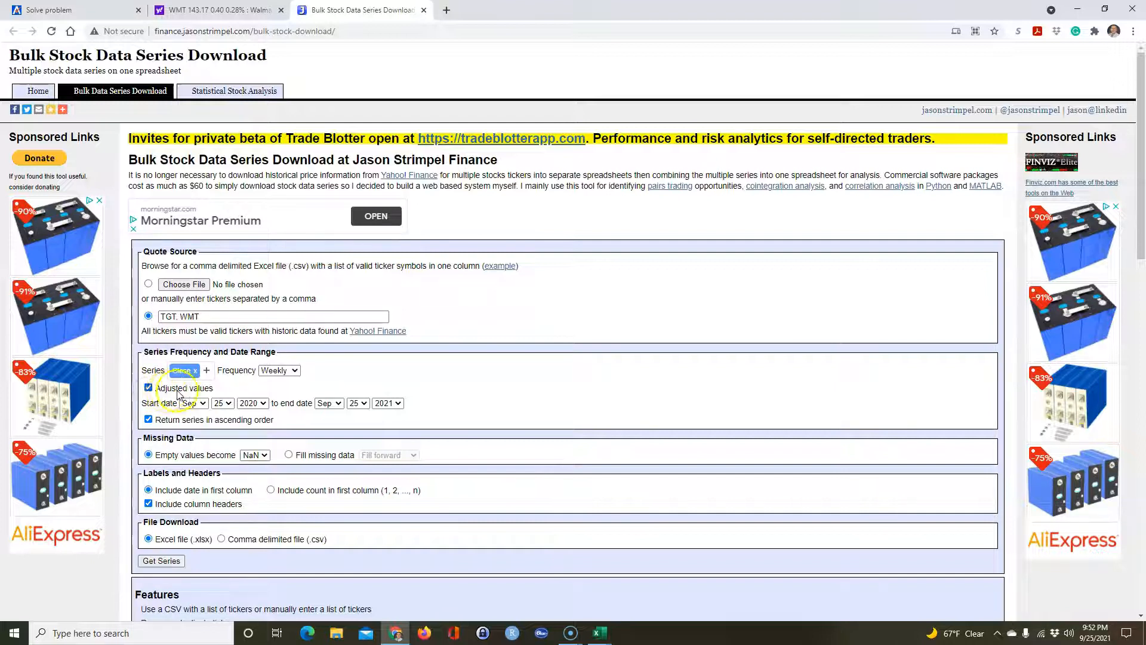
# Set the start date of the price series to Jan 1, 2015.
pyautogui.click(192, 403)
pyautogui.click(189, 413)
pyautogui.click(222, 403)
pyautogui.moveTo(230, 466); pyautogui.dragTo(231, 418)
pyautogui.click(218, 416)
pyautogui.click(252, 403)
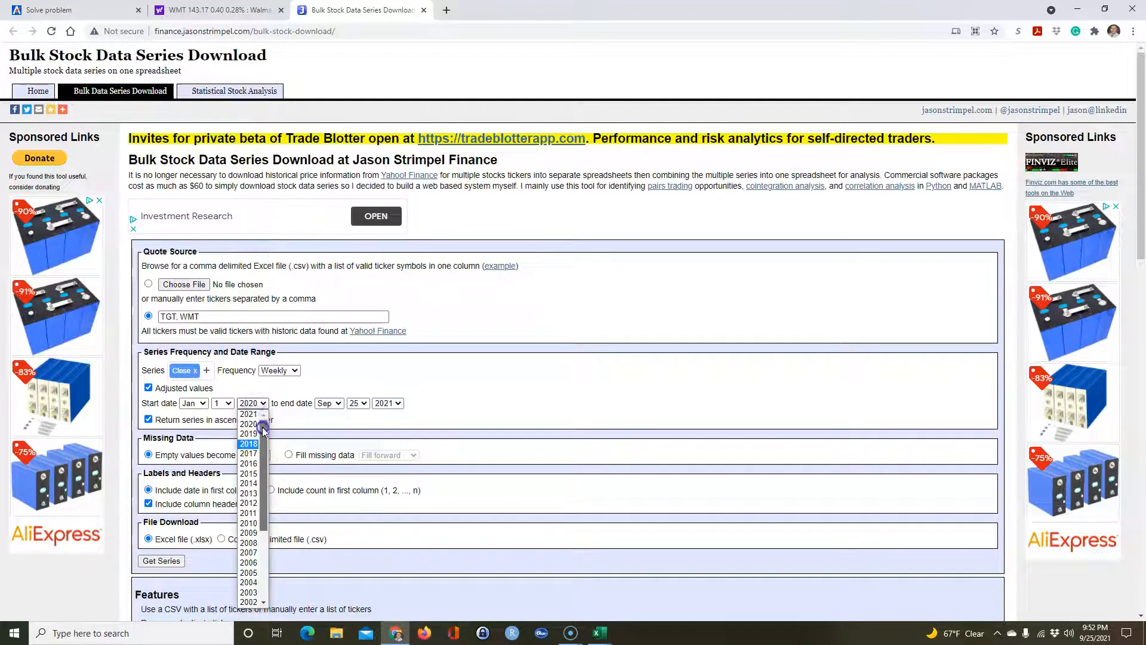
pyautogui.click(248, 473)
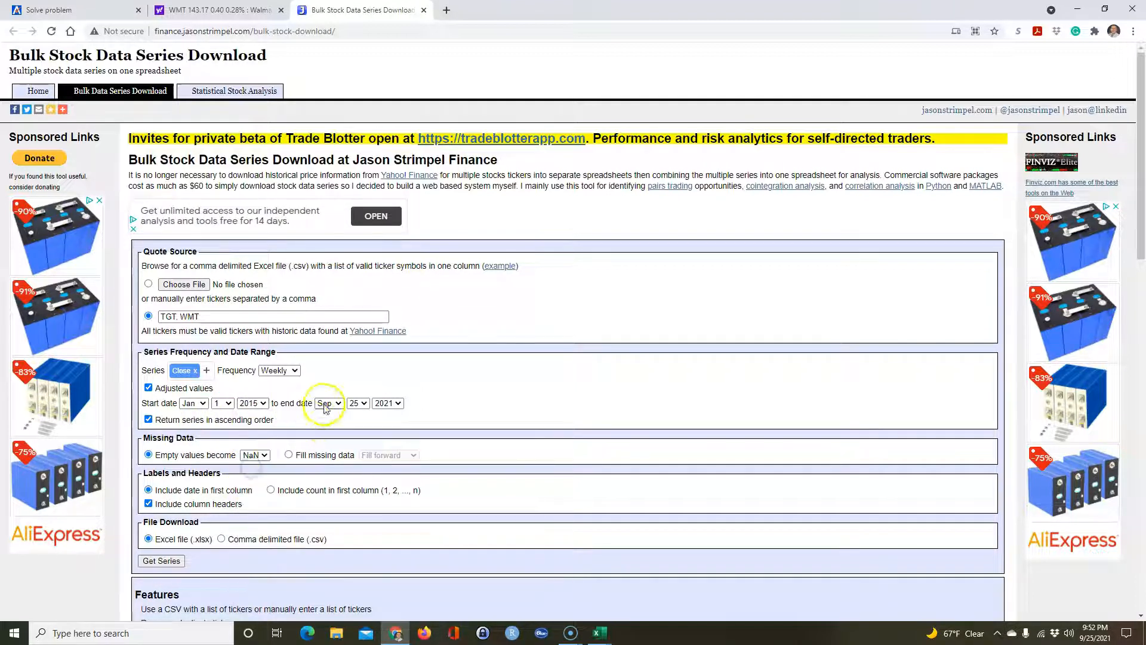
# Set the end date of the price series to Dec 31, 2017.
pyautogui.click(326, 405)
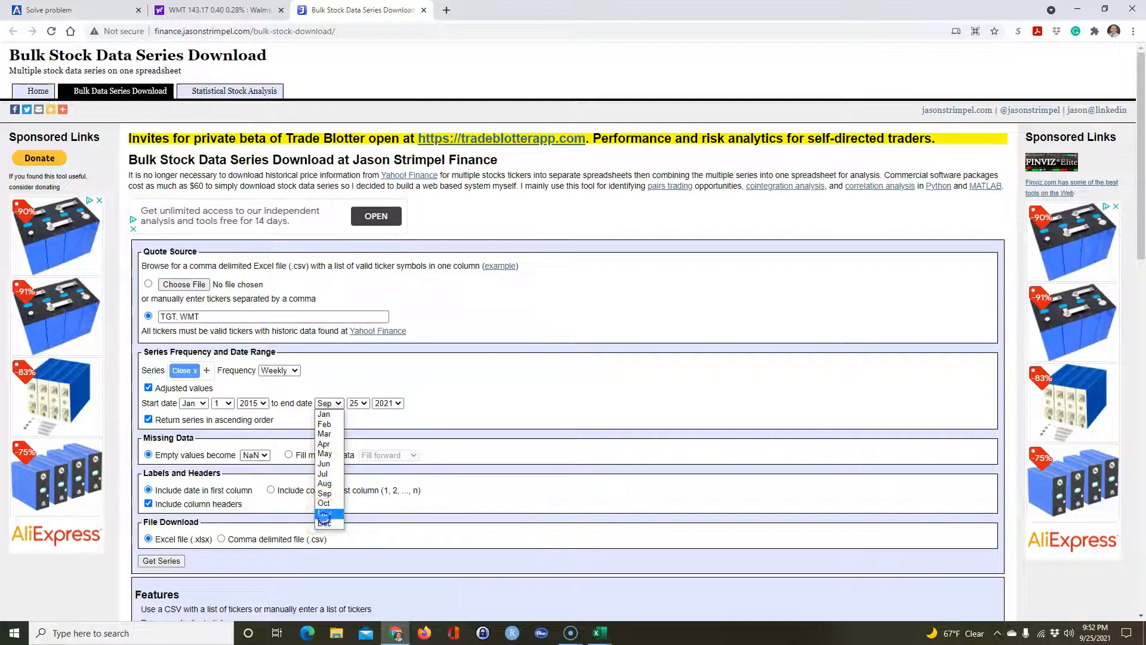
pyautogui.click(323, 515)
pyautogui.click(328, 403)
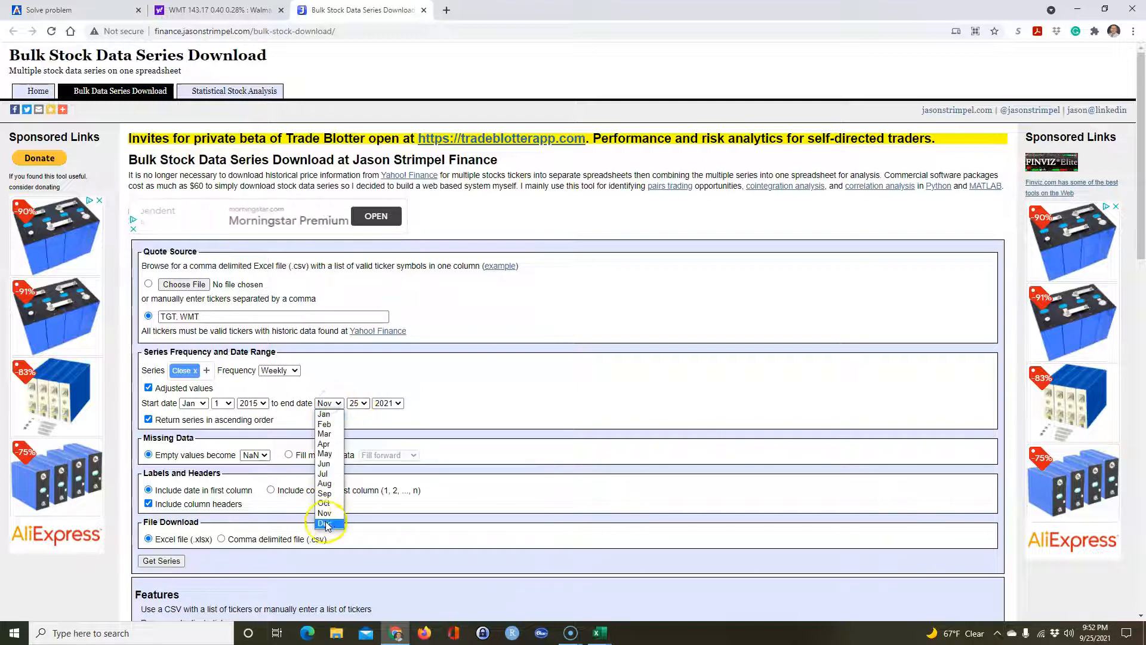
pyautogui.click(327, 523)
pyautogui.click(358, 403)
pyautogui.moveTo(364, 543); pyautogui.dragTo(363, 590)
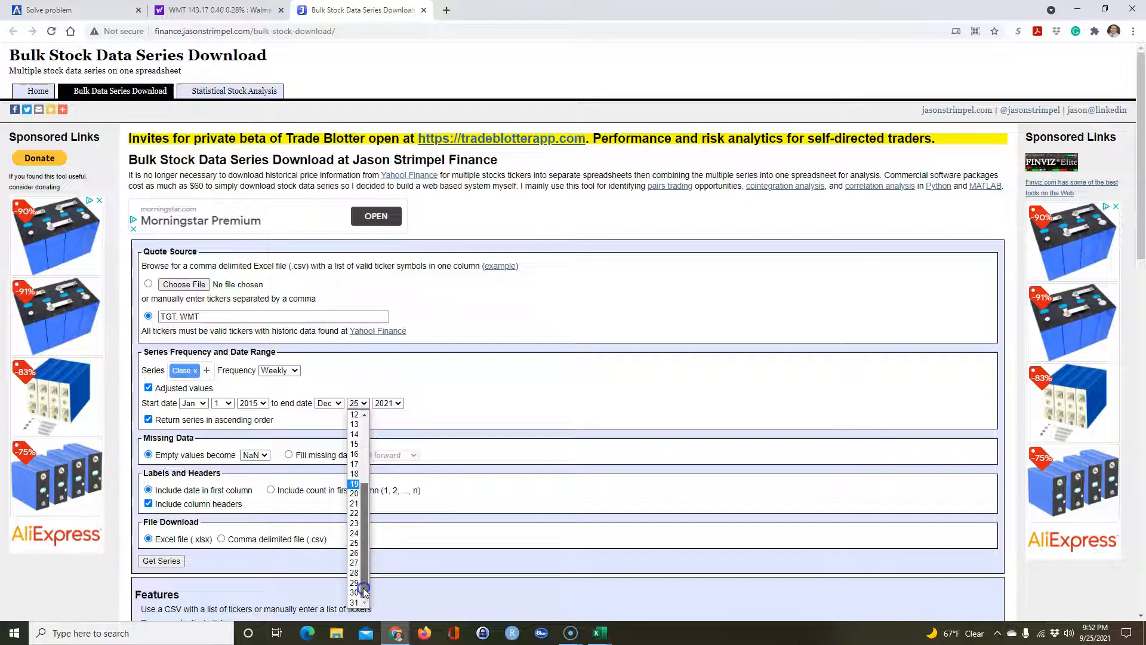
pyautogui.click(355, 603)
pyautogui.click(385, 404)
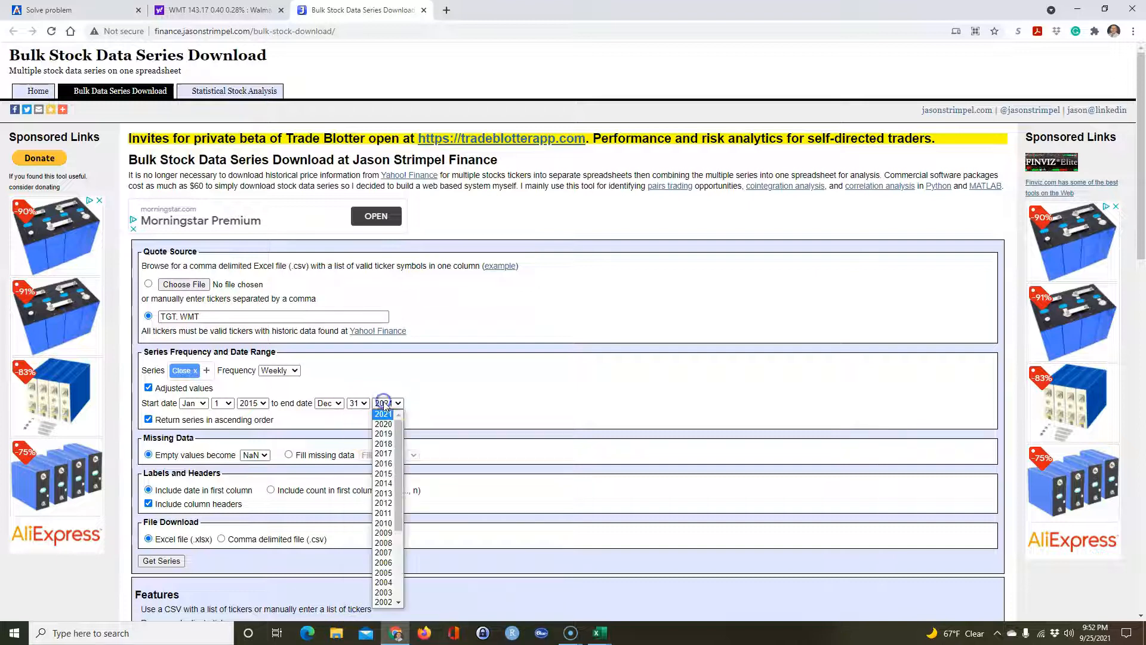
pyautogui.click(384, 453)
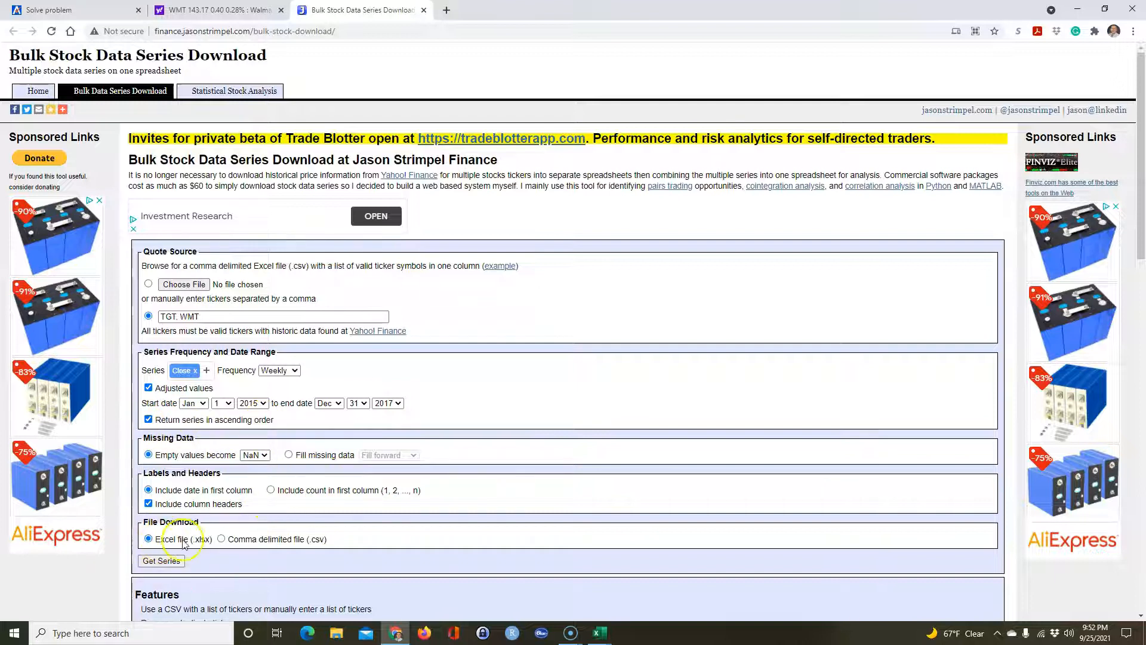
# Generate and download the series file FFL1Y553.xlsx, and open it in Excel with editing enabled.
pyautogui.click(161, 561)
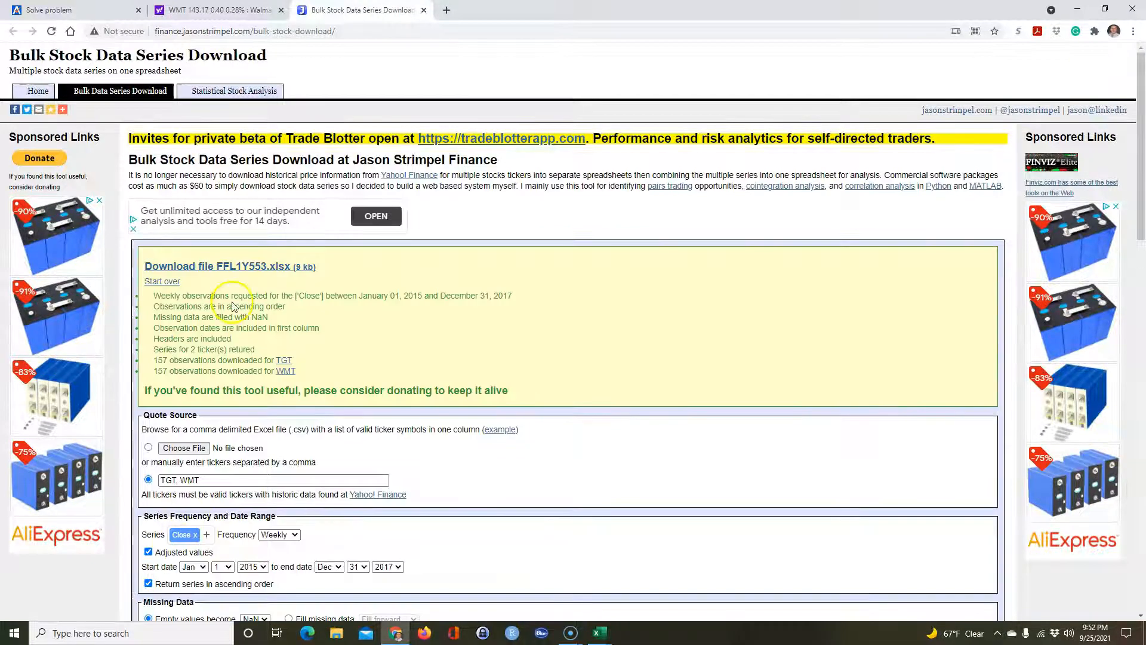
pyautogui.click(239, 268)
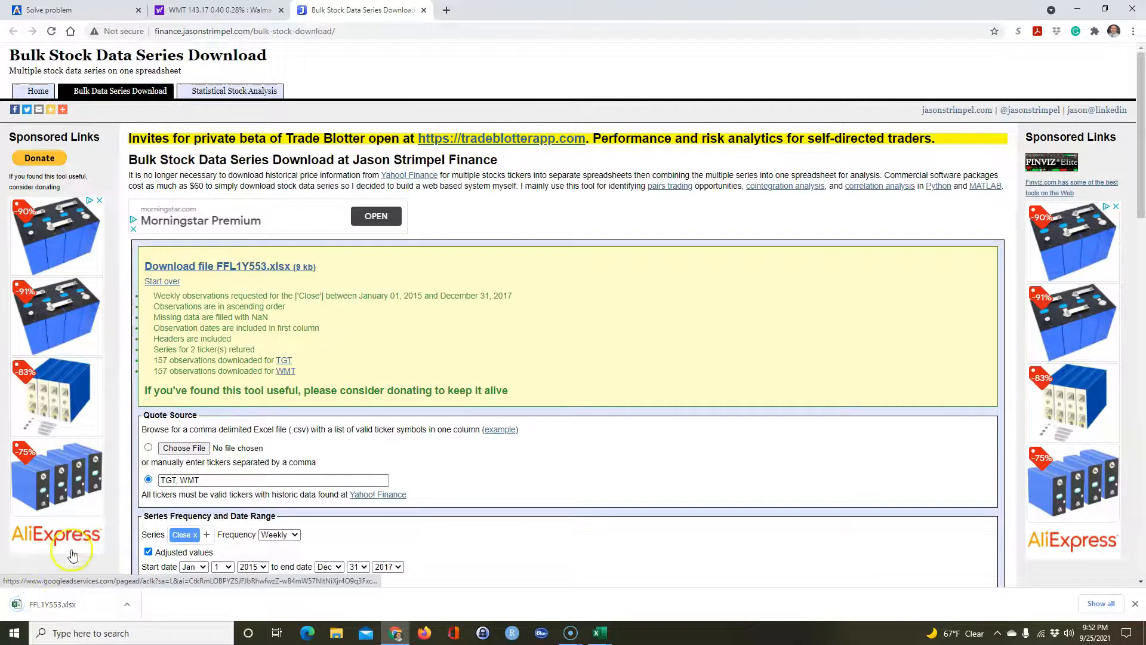
pyautogui.click(347, 316)
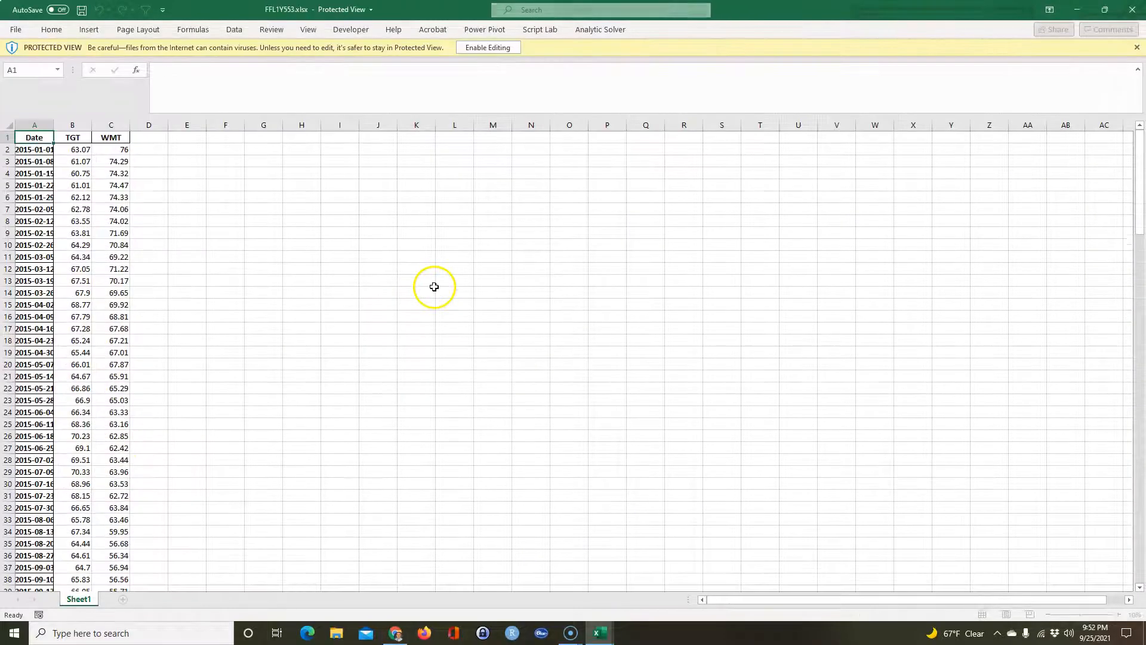
pyautogui.click(226, 269)
pyautogui.click(111, 185)
pyautogui.moveTo(57, 125); pyautogui.dragTo(146, 126)
pyautogui.click(488, 48)
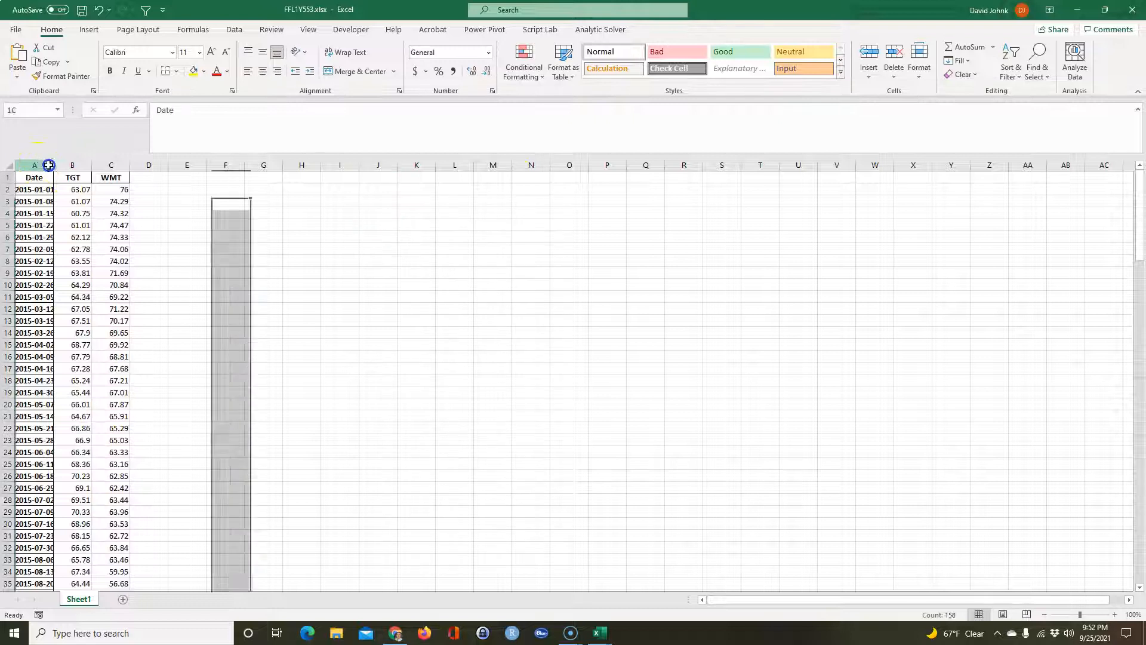
# Copy the Date, TGT and WMT columns from FFL1Y553.xlsx into the Book1 workbook starting at cell E1.
pyautogui.moveTo(37, 159); pyautogui.dragTo(111, 165)
pyautogui.rightClick(94, 223)
pyautogui.click(124, 250)
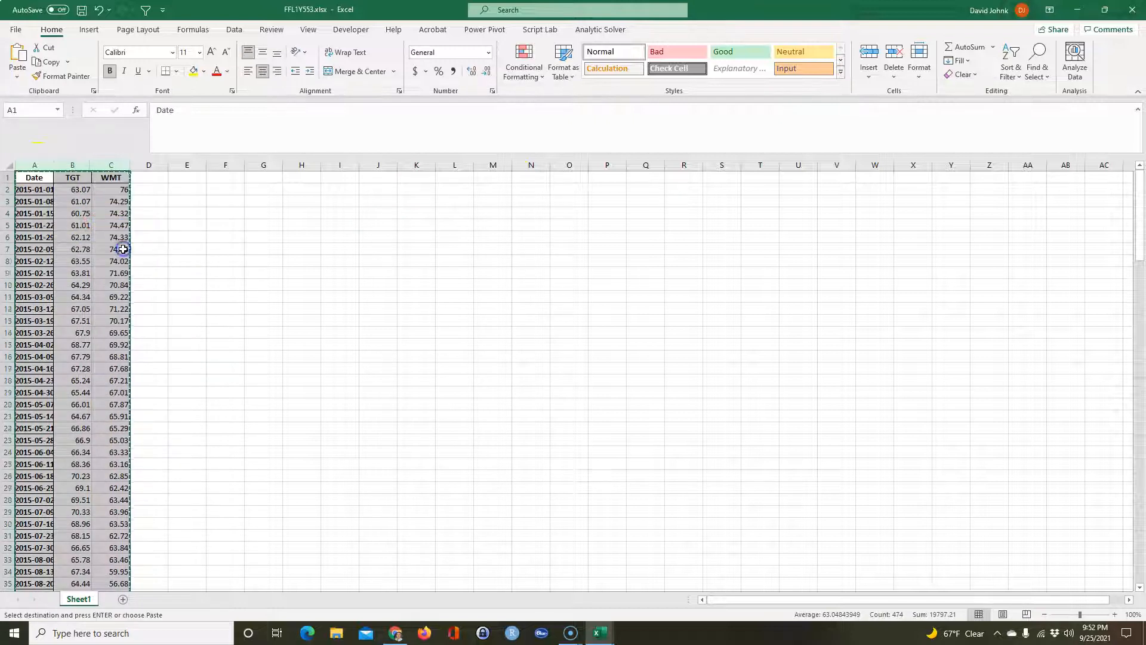
pyautogui.hotkey('alt', 'Tab')
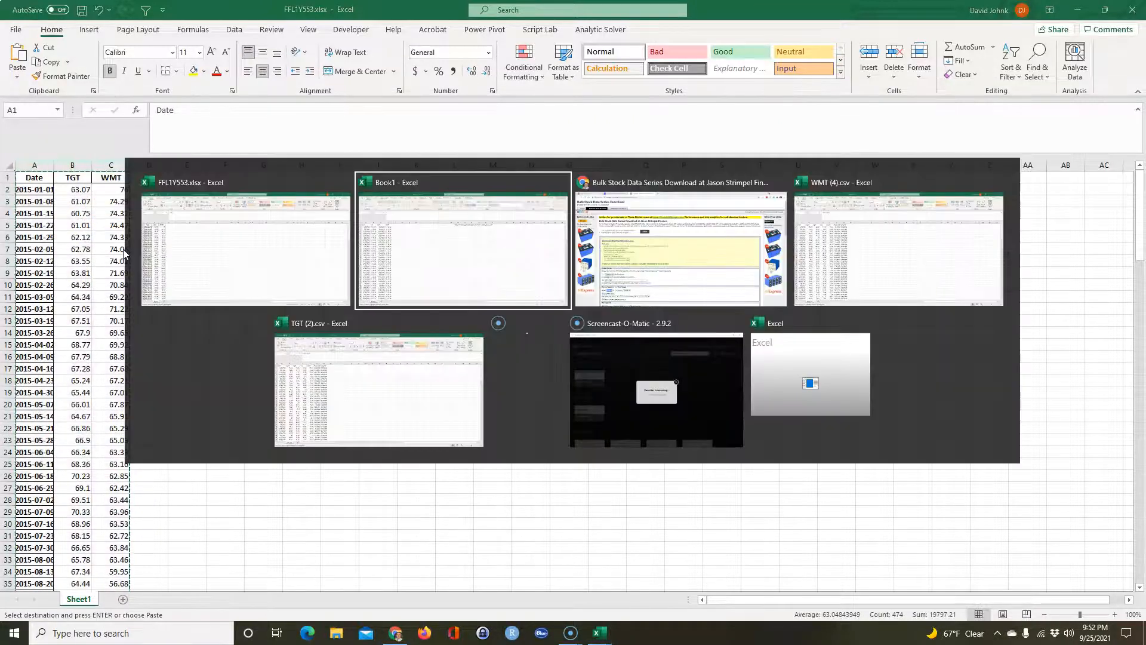
pyautogui.hotkey('alt', 'Tab')
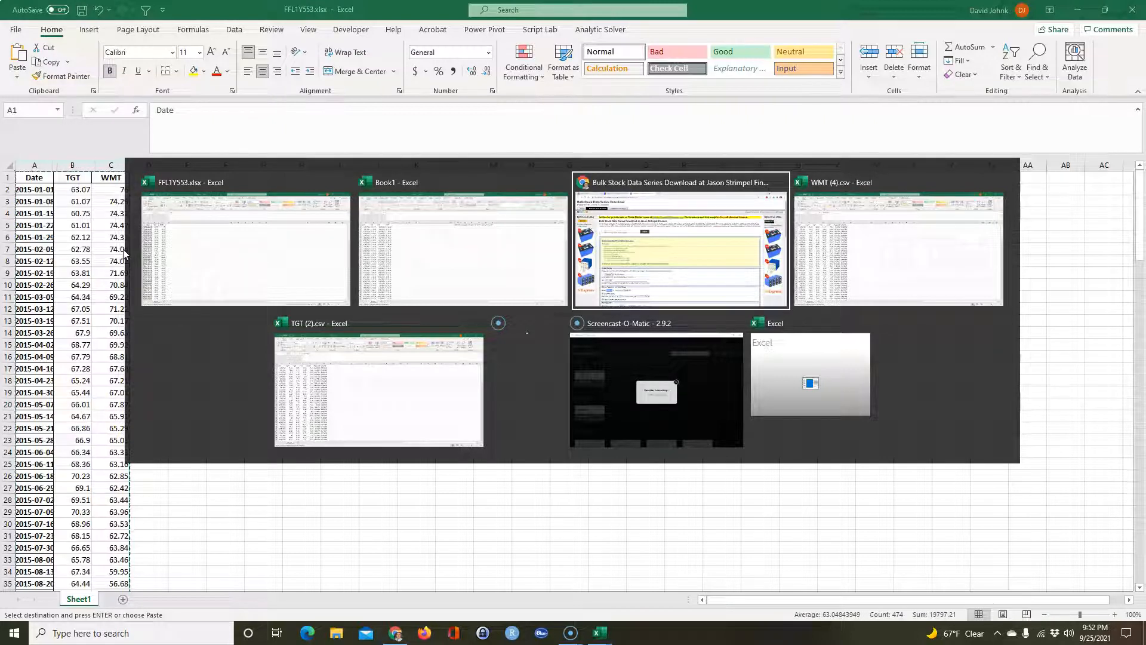
pyautogui.hotkey('alt', 'Tab')
pyautogui.hotkey('alt', 'Tab')
pyautogui.hotkey('alt', 'Tab')
pyautogui.hotkey('alt', 'Tab')
pyautogui.hotkey('alt', 'Tab')
pyautogui.hotkey('alt', 'Tab')
pyautogui.hotkey('alt', 'Tab')
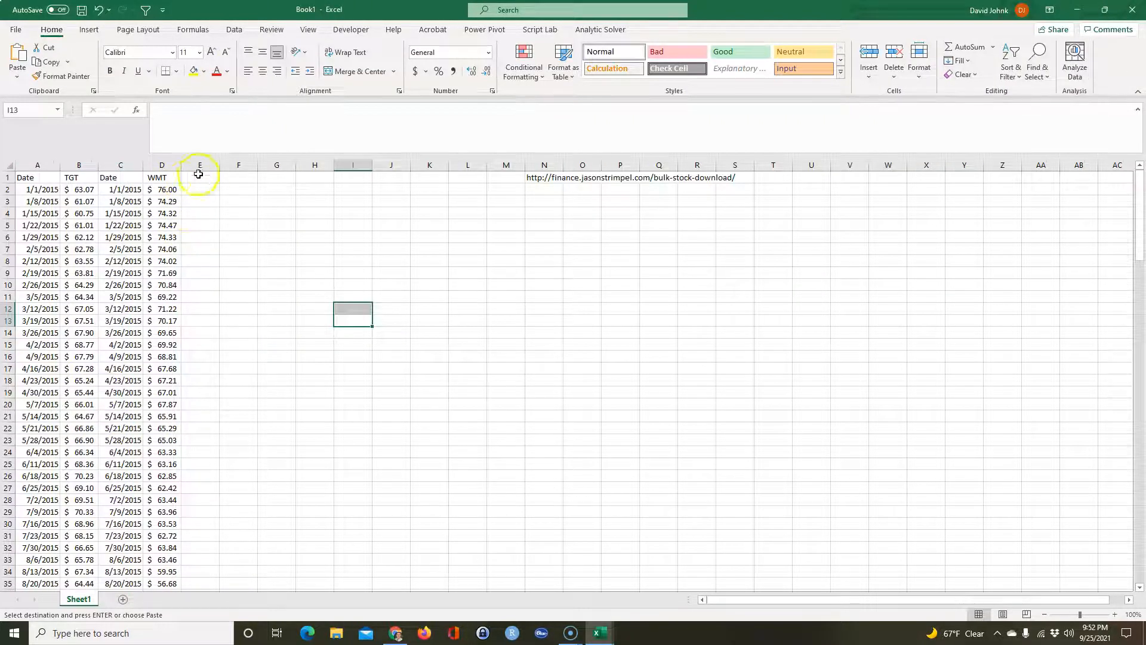
pyautogui.click(197, 178)
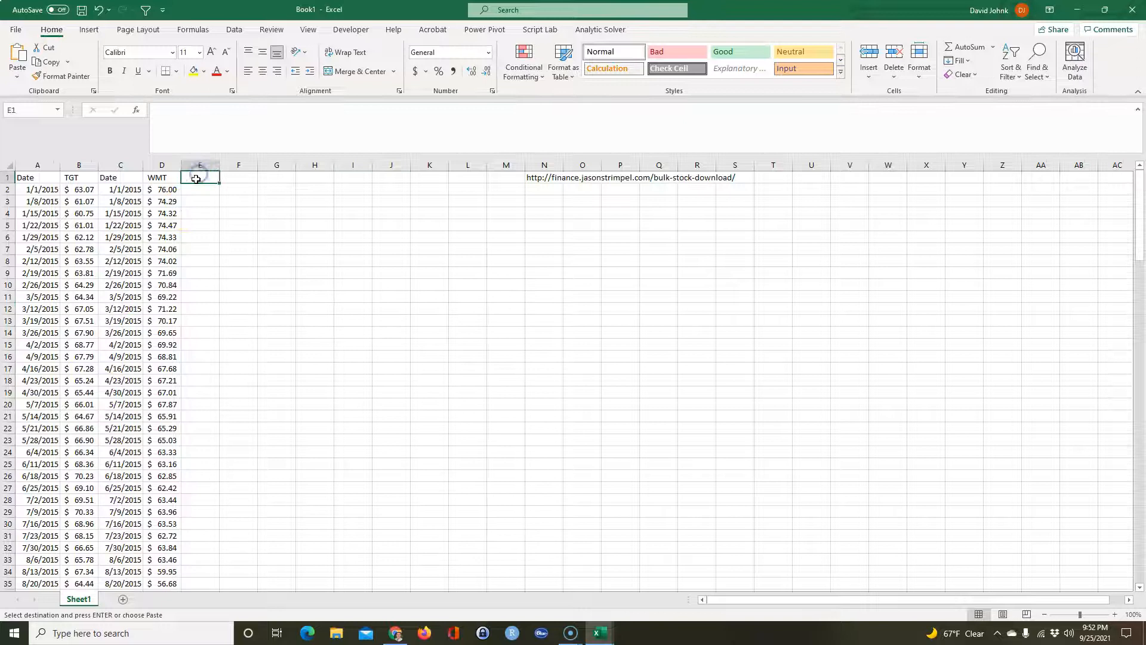
pyautogui.hotkey('ctrl', 'v')
pyautogui.click(277, 273)
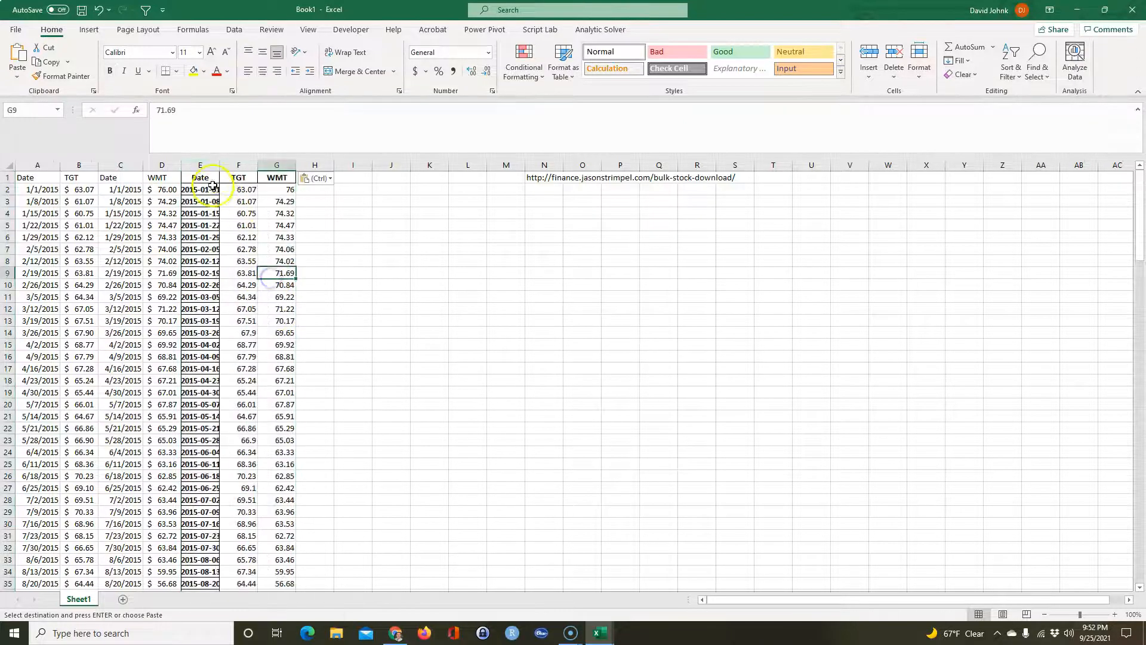
# Autofit the width of date column E and apply the dollar Accounting number format to price columns F and G.
pyautogui.doubleClick(222, 164)
pyautogui.click(205, 235)
pyautogui.moveTo(245, 166); pyautogui.dragTo(283, 167)
pyautogui.click(412, 71)
pyautogui.click(278, 305)
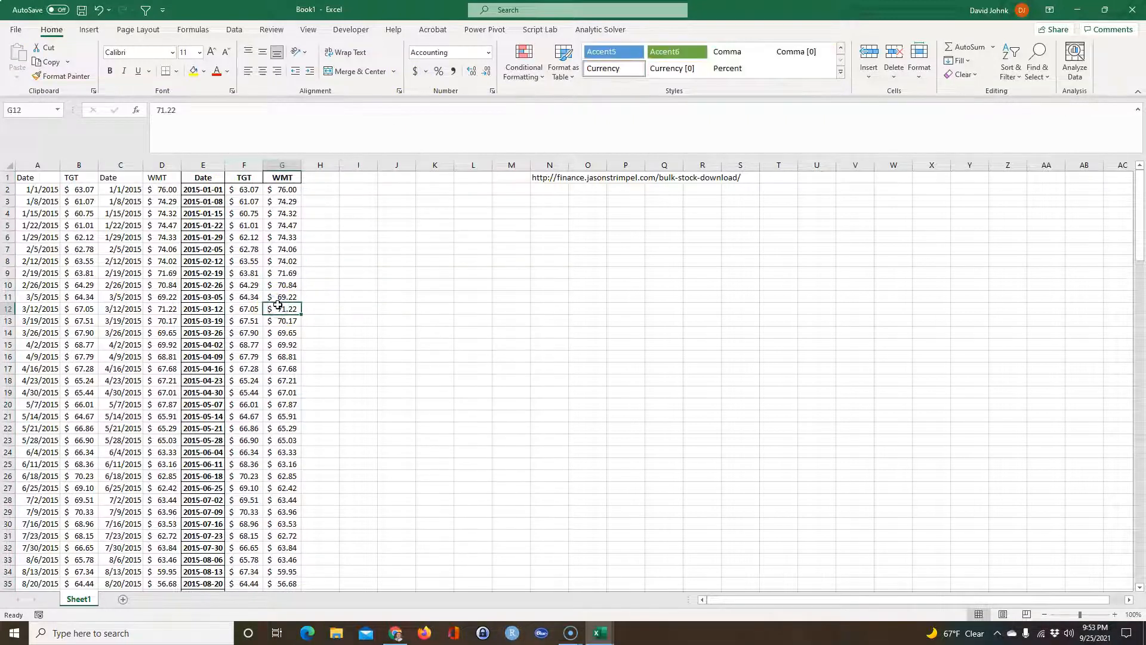
# Compare the bulk-downloaded dates and prices in columns E to G with the Yahoo Finance data in columns A to D.
pyautogui.click(242, 322)
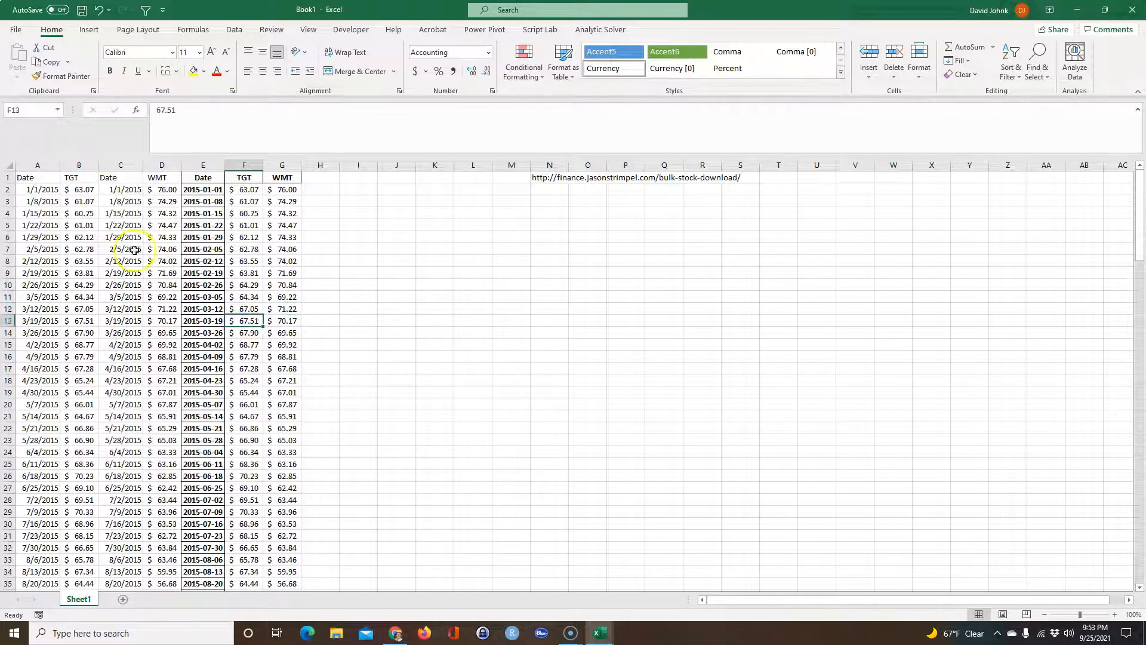
pyautogui.click(202, 215)
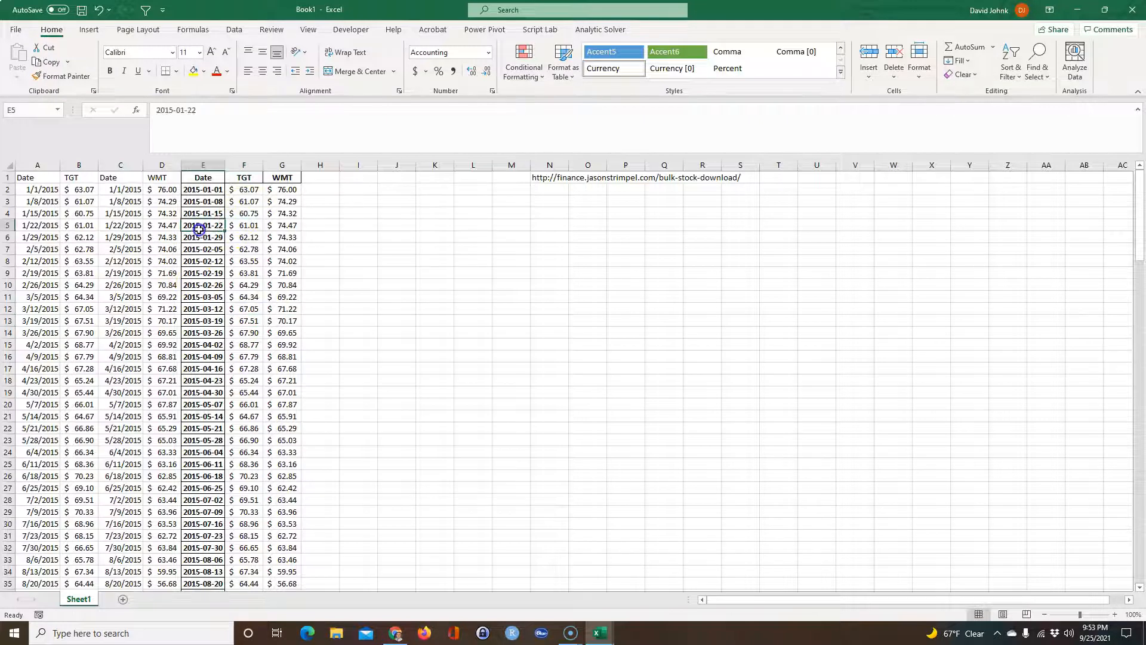
pyautogui.click(545, 181)
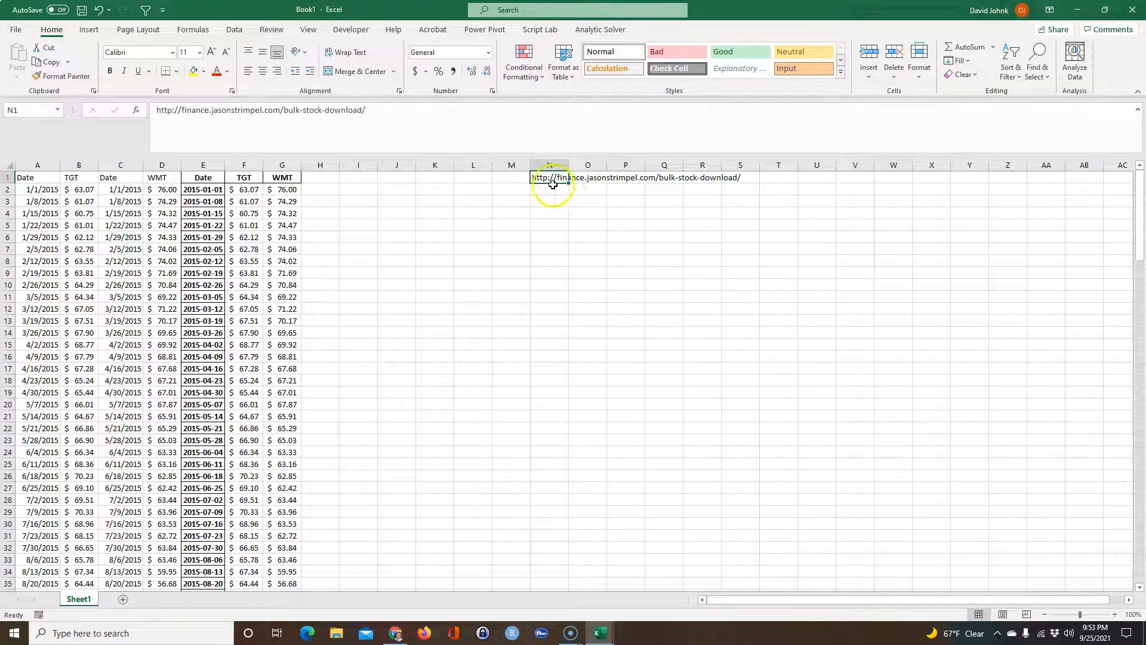
pyautogui.click(534, 275)
pyautogui.click(251, 240)
pyautogui.click(191, 265)
pyautogui.click(374, 261)
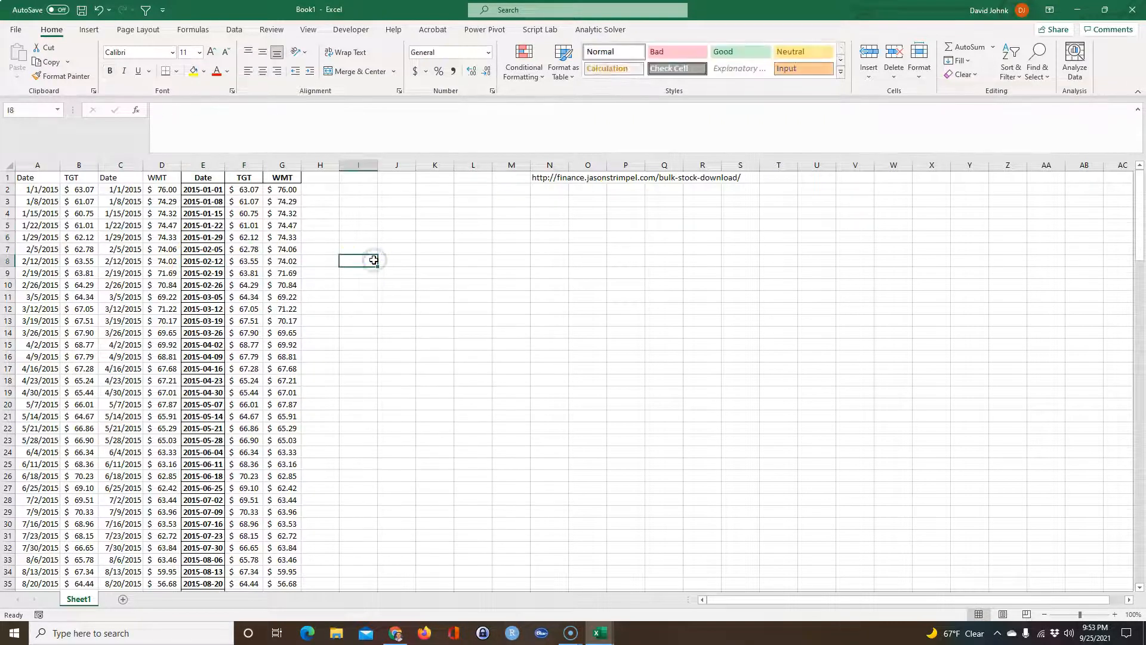
pyautogui.click(284, 286)
pyautogui.click(248, 297)
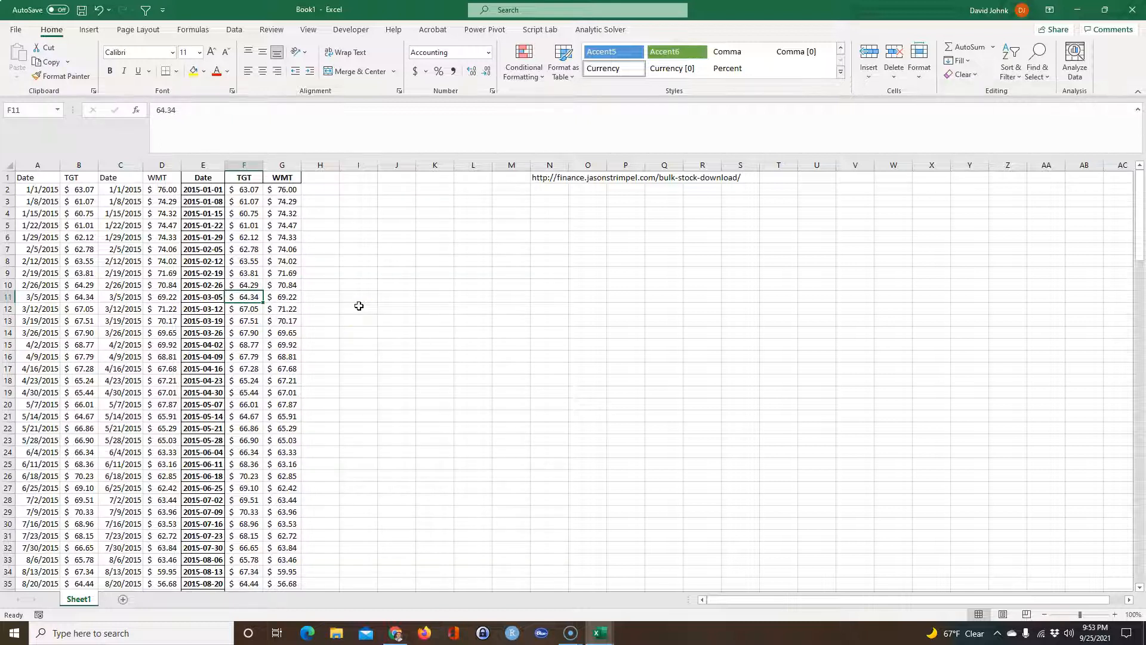
# Record the period's start date 1/1/2015 in cell T1 and its end date 12/31/2017 in cell T2.
pyautogui.click(854, 177)
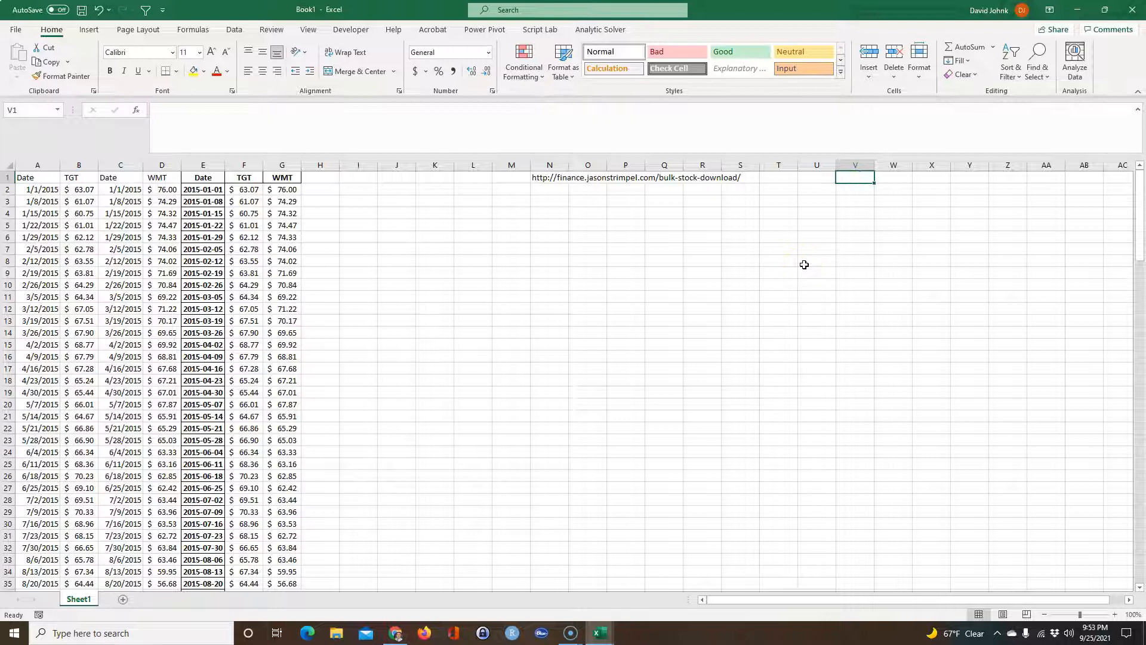
pyautogui.click(788, 179)
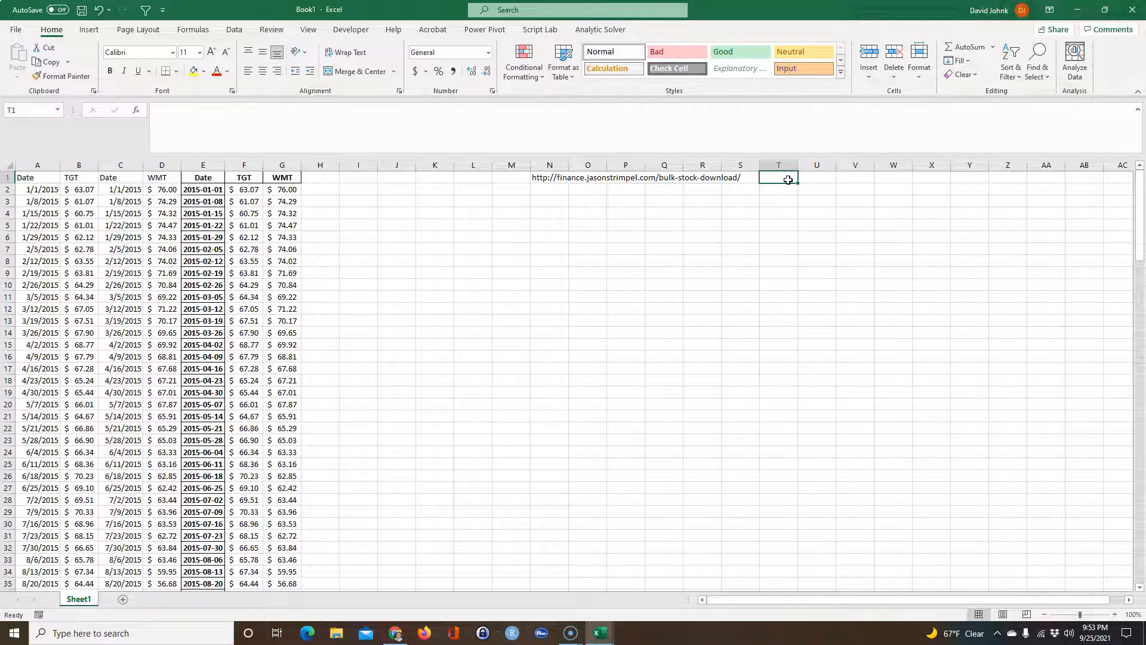
pyautogui.write('1/1/2015')
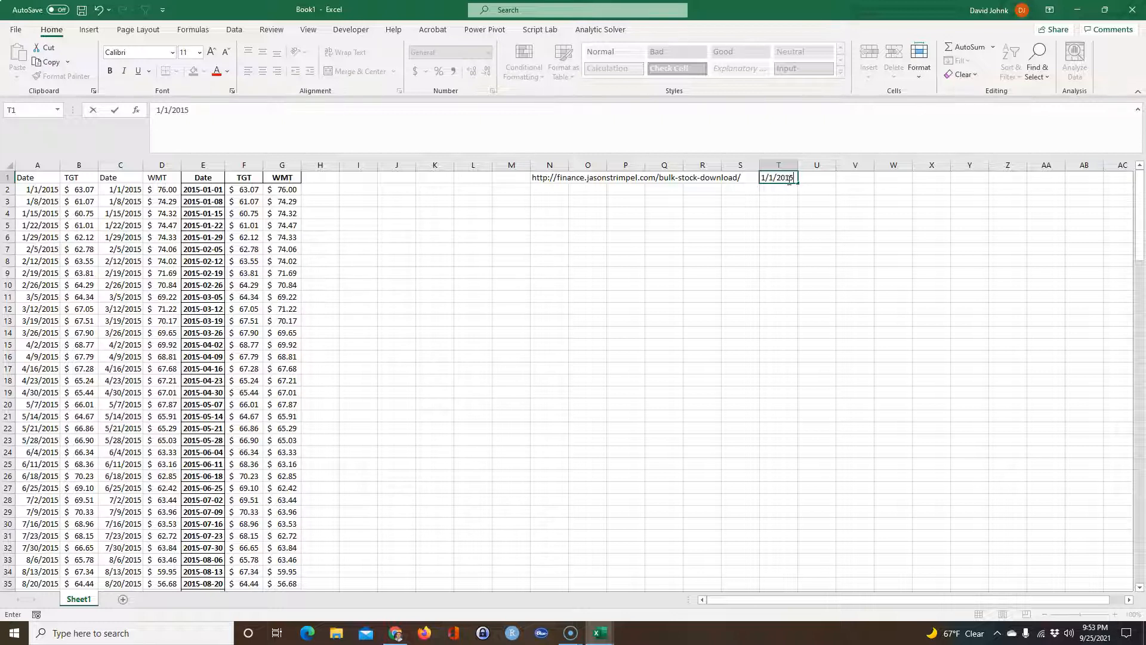
pyautogui.press('Return')
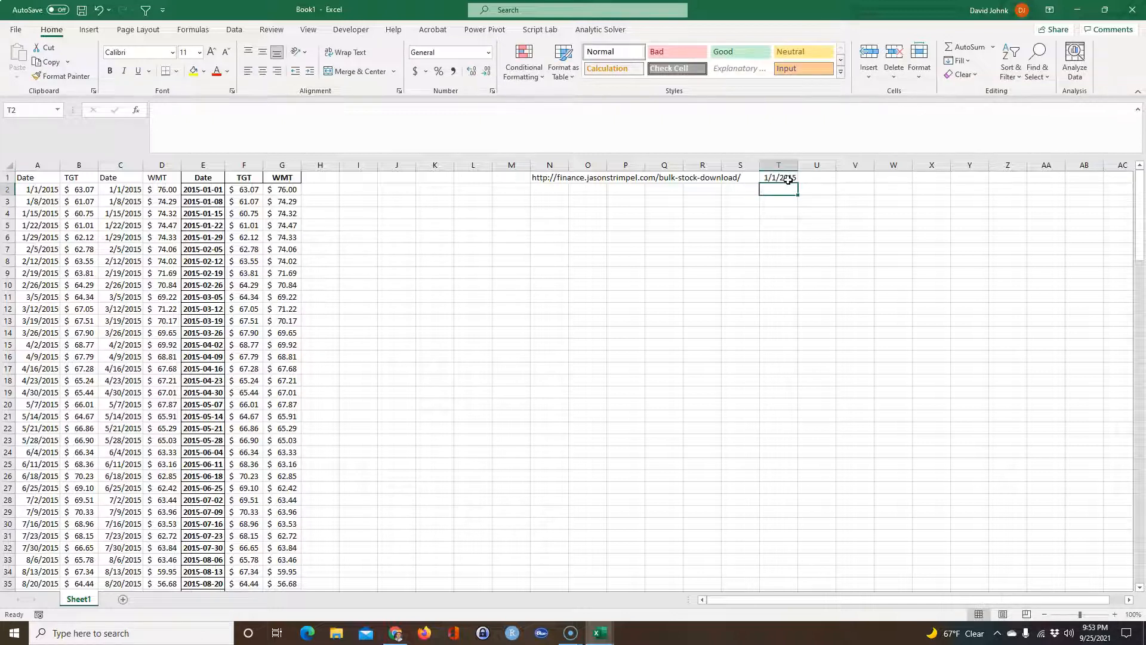
pyautogui.write('12/')
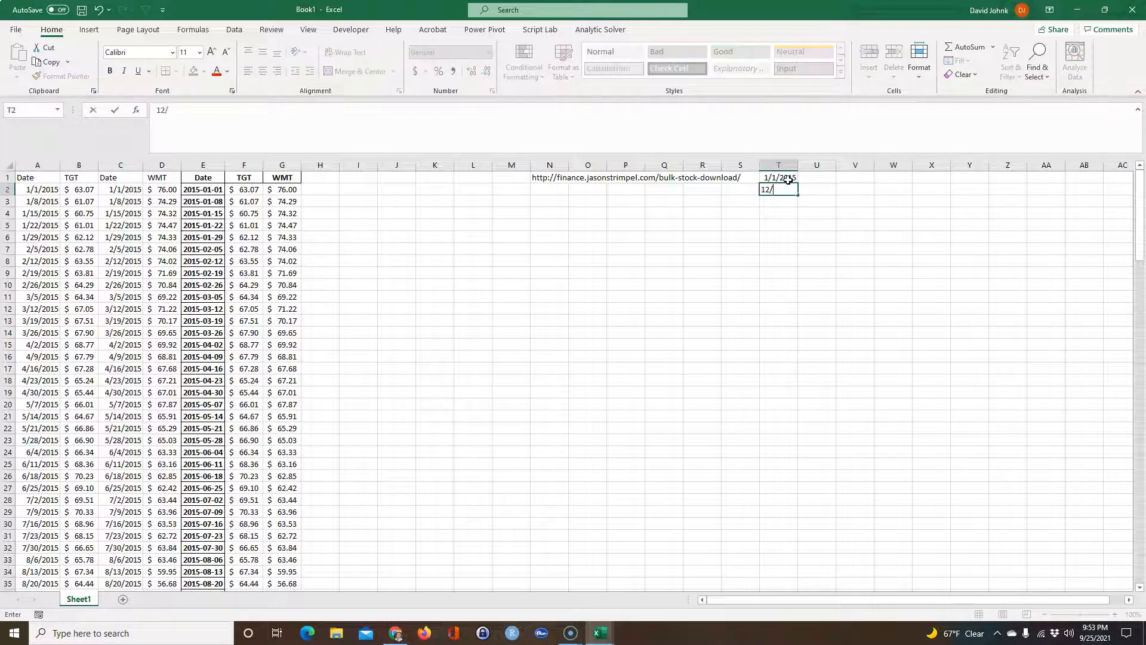
pyautogui.write('31/2017')
pyautogui.press('Return')
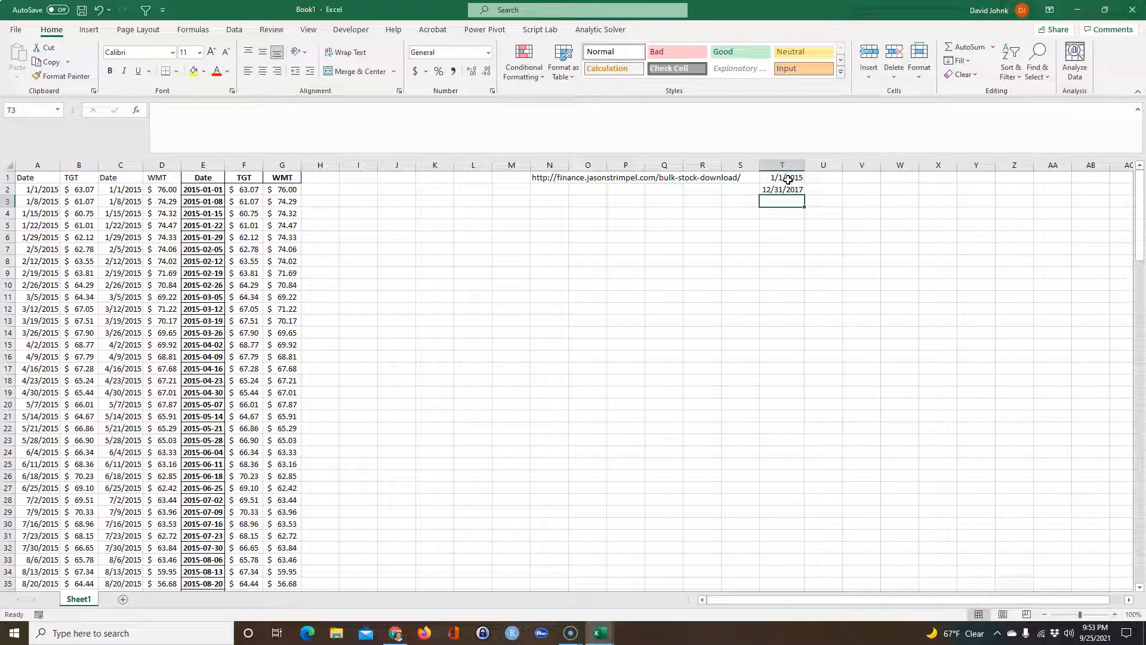
# Enter the ticker labels TGT in cell V1 and WMT in cell X1.
pyautogui.click(861, 178)
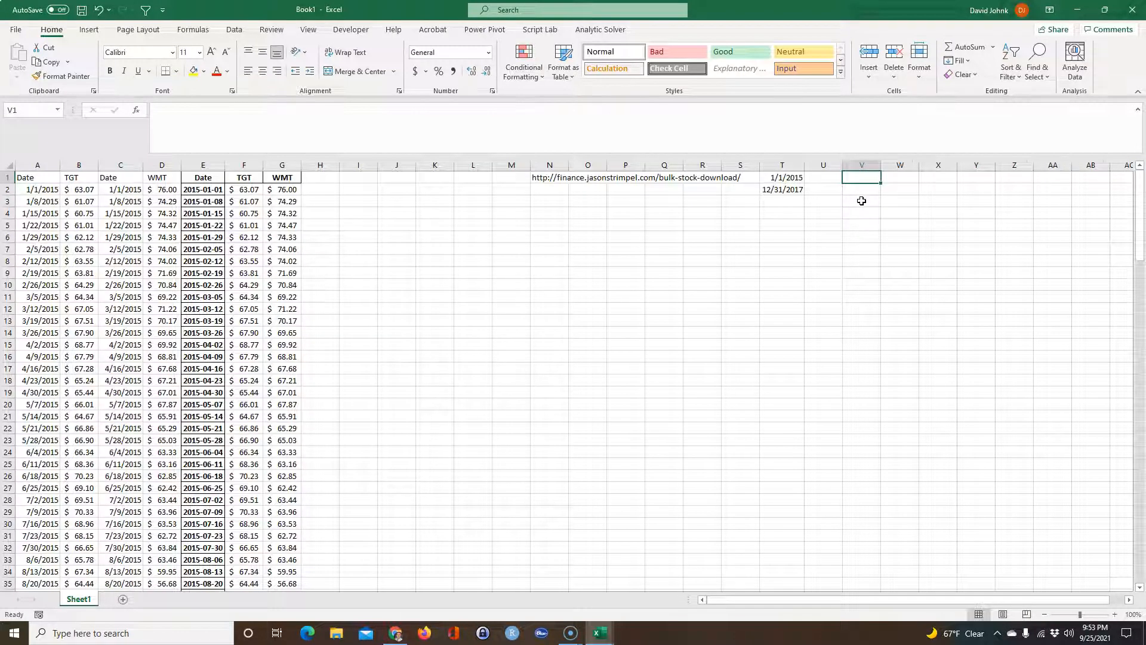
pyautogui.write('WMT')
pyautogui.press('Escape')
pyautogui.write('TGT')
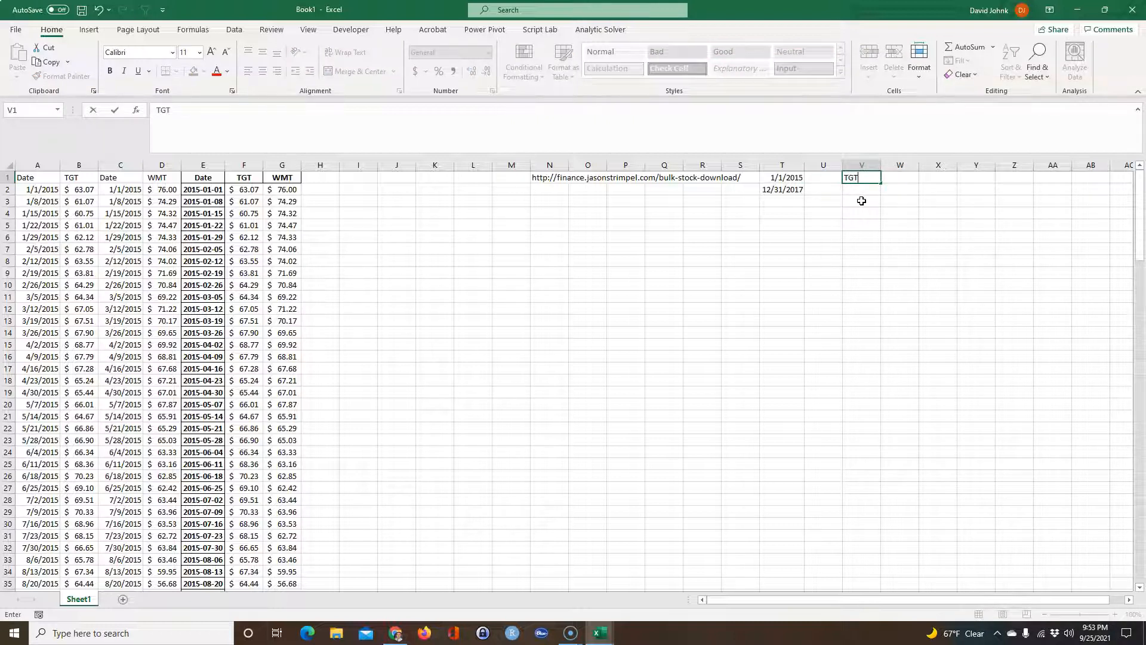
pyautogui.hotkey('ctrl', 'Return')
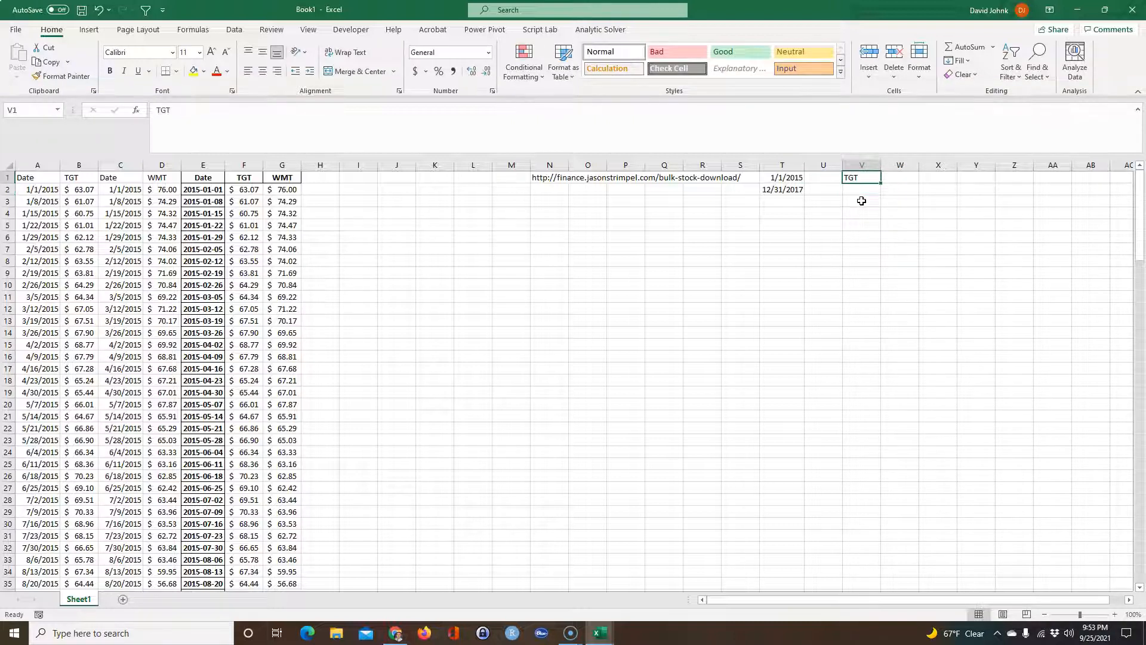
pyautogui.press('Right')
pyautogui.press('Right')
pyautogui.write('W')
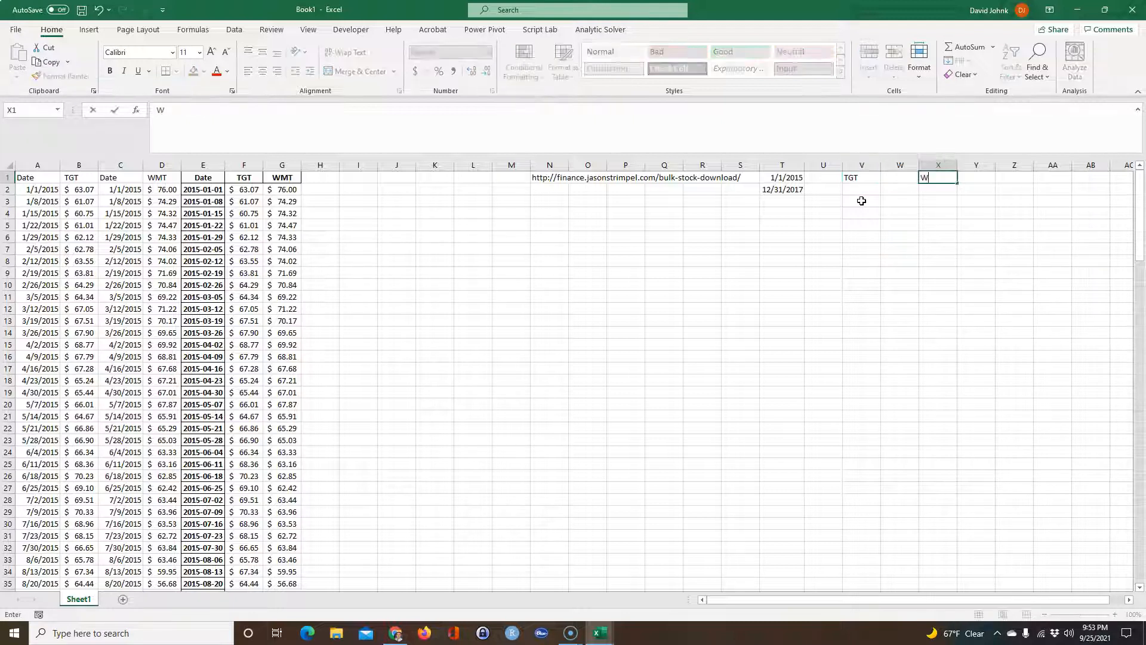
pyautogui.press('Return')
# Retrieve Target's weekly closing prices in V2 with STOCKHISTORY, using V1 as ticker, T1 and T2 as dates, and interval 1.
pyautogui.click(856, 188)
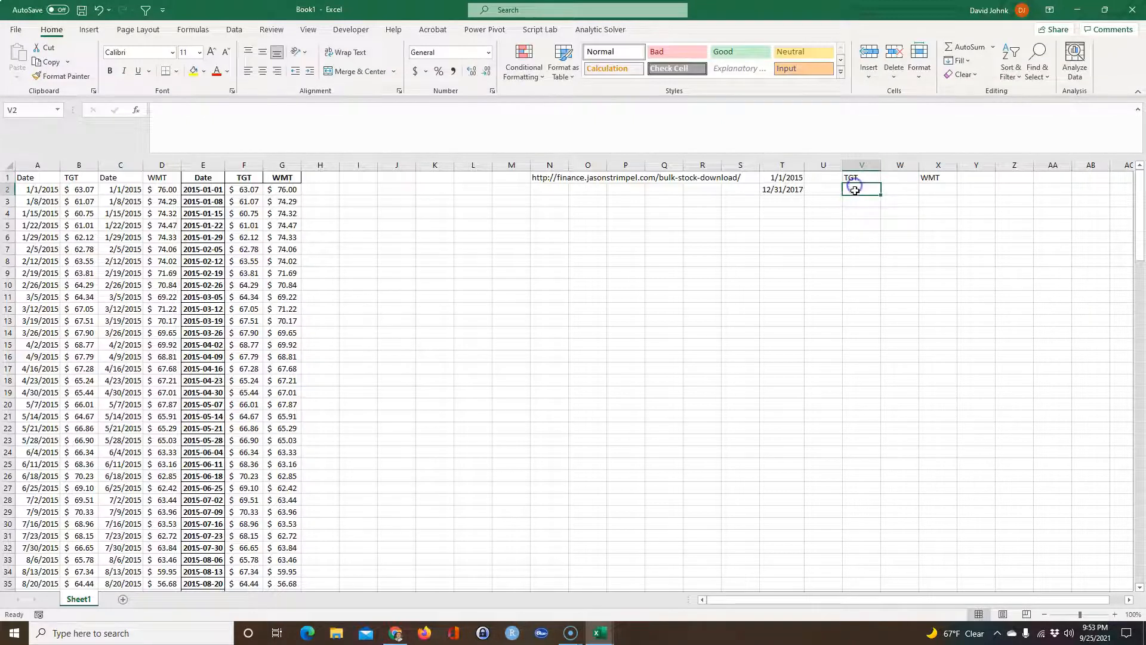
pyautogui.write('=s')
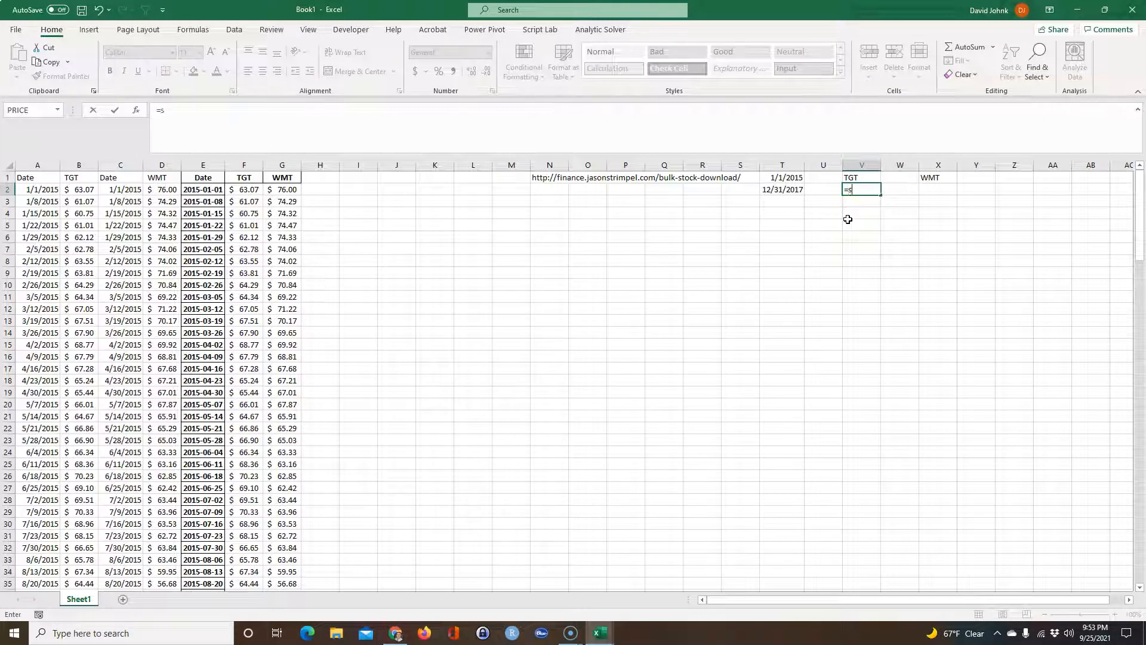
pyautogui.write('tock')
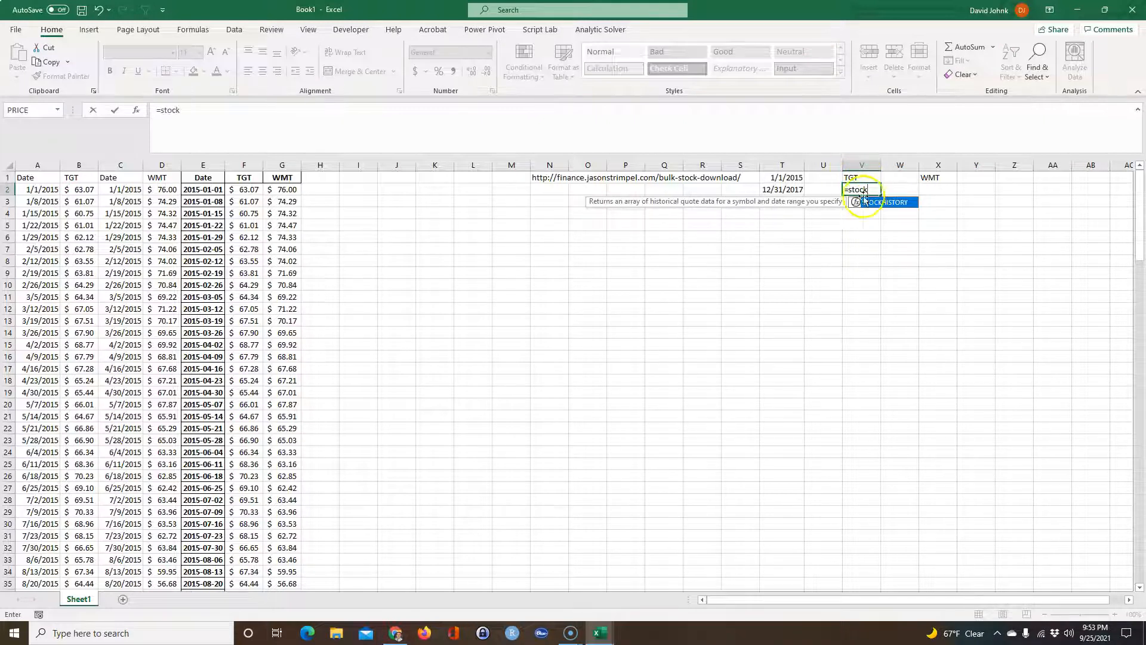
pyautogui.doubleClick(884, 202)
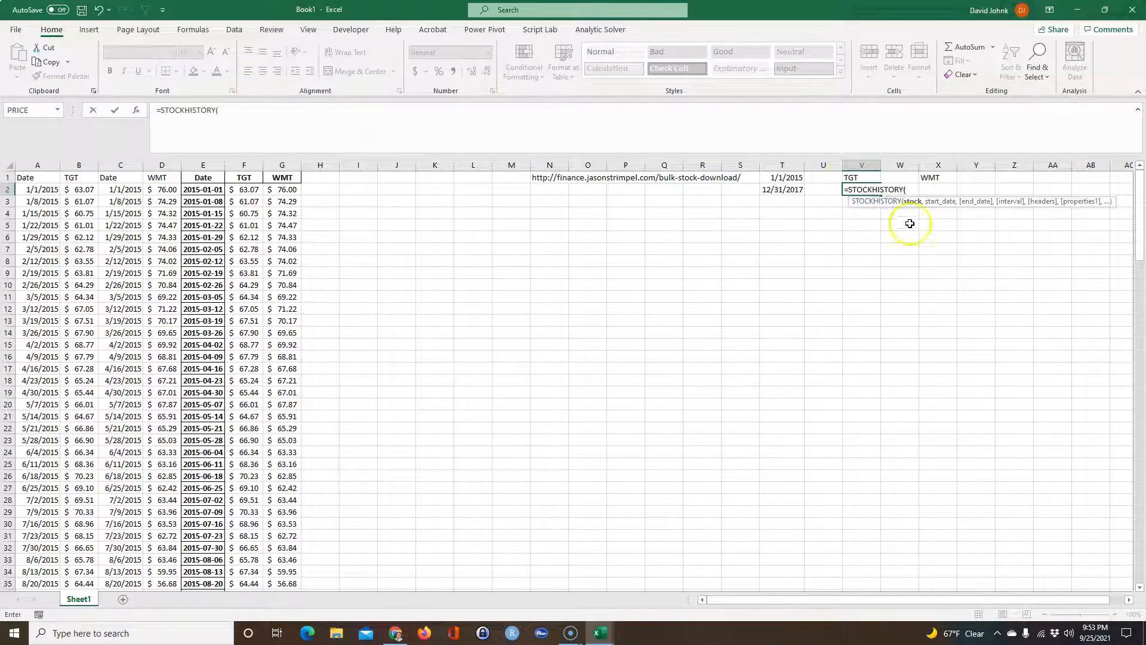
pyautogui.click(860, 178)
pyautogui.write(',')
pyautogui.click(784, 178)
pyautogui.write(',')
pyautogui.click(784, 190)
pyautogui.write(',')
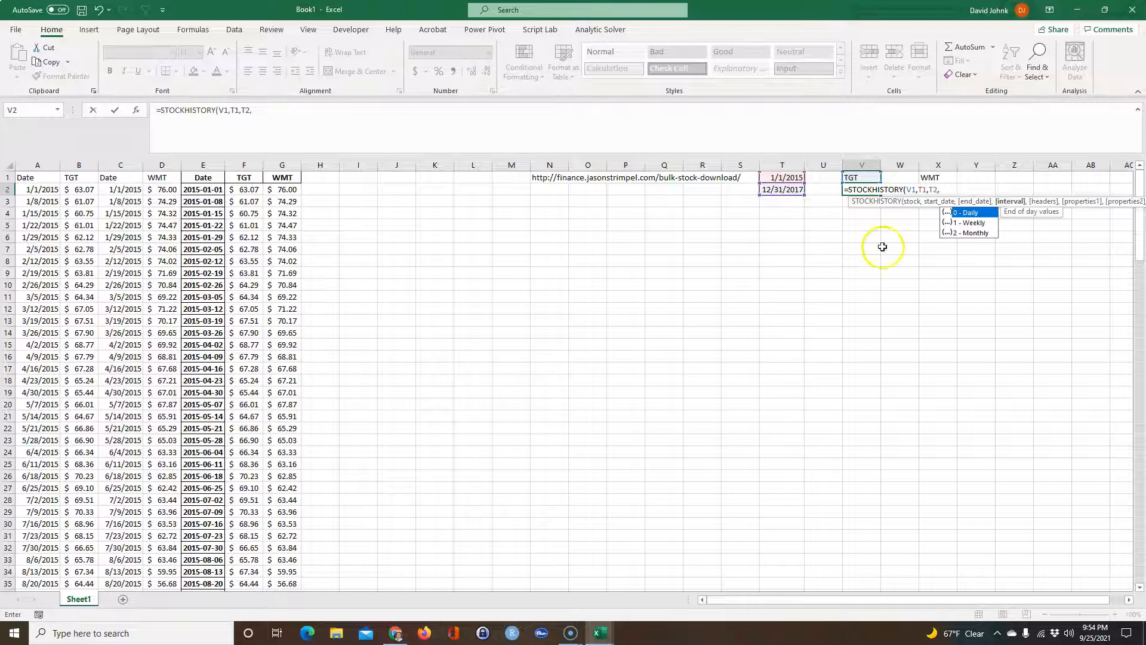
pyautogui.doubleClick(978, 224)
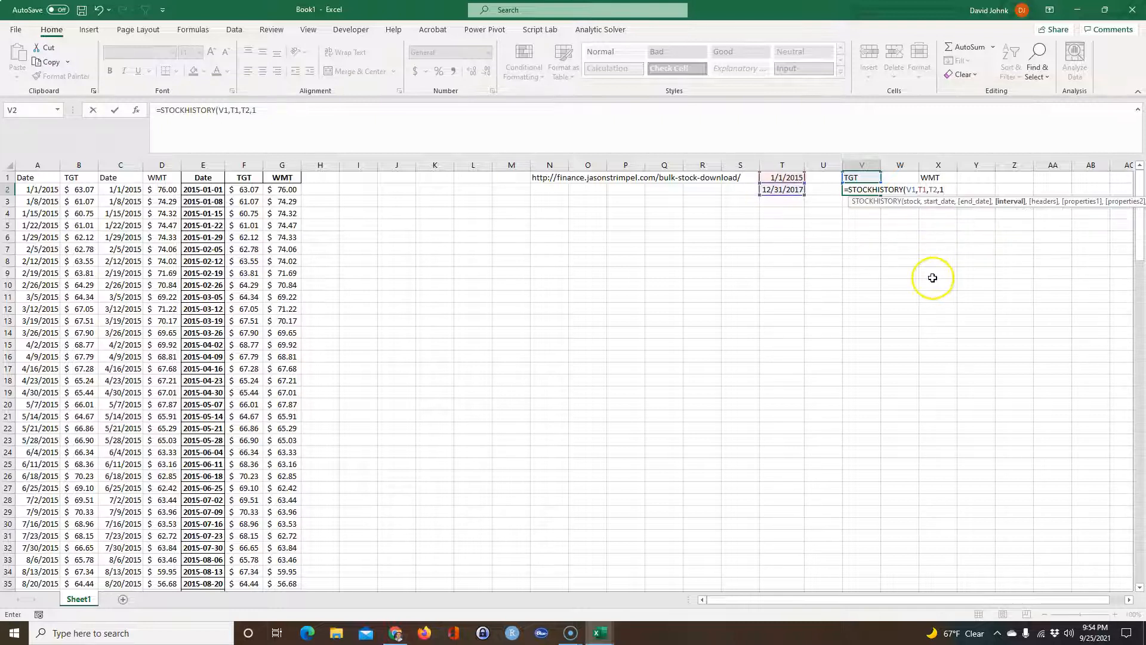
pyautogui.press('Return')
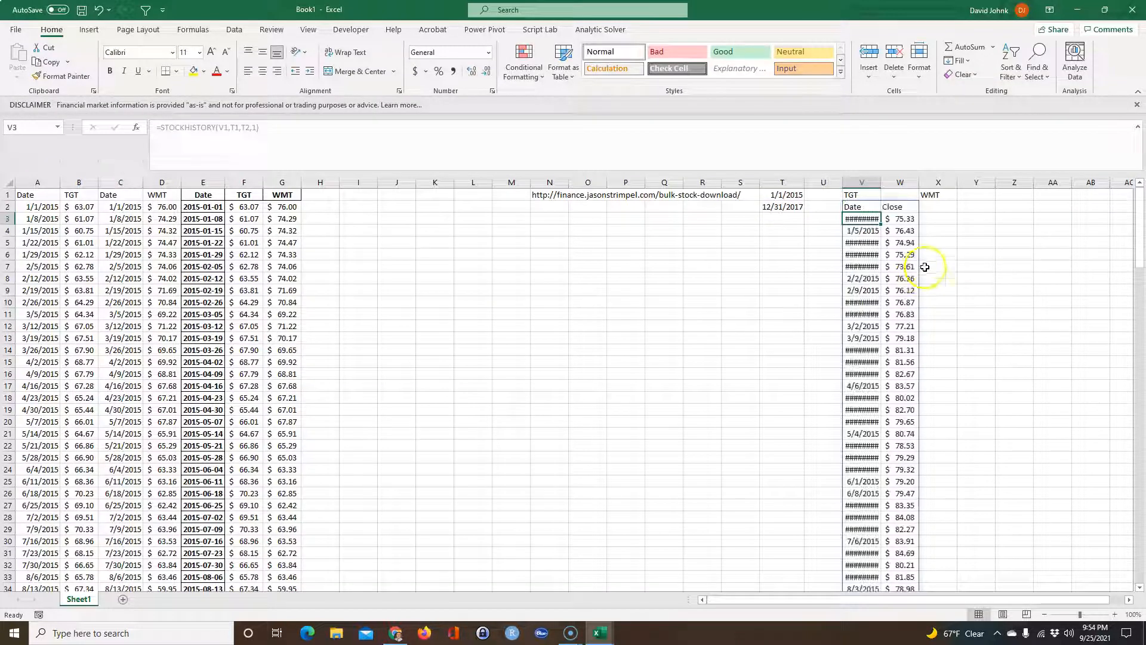
# Autofit column V and move the TGT label to W1 and the WMT label to Y1.
pyautogui.doubleClick(881, 182)
pyautogui.click(867, 266)
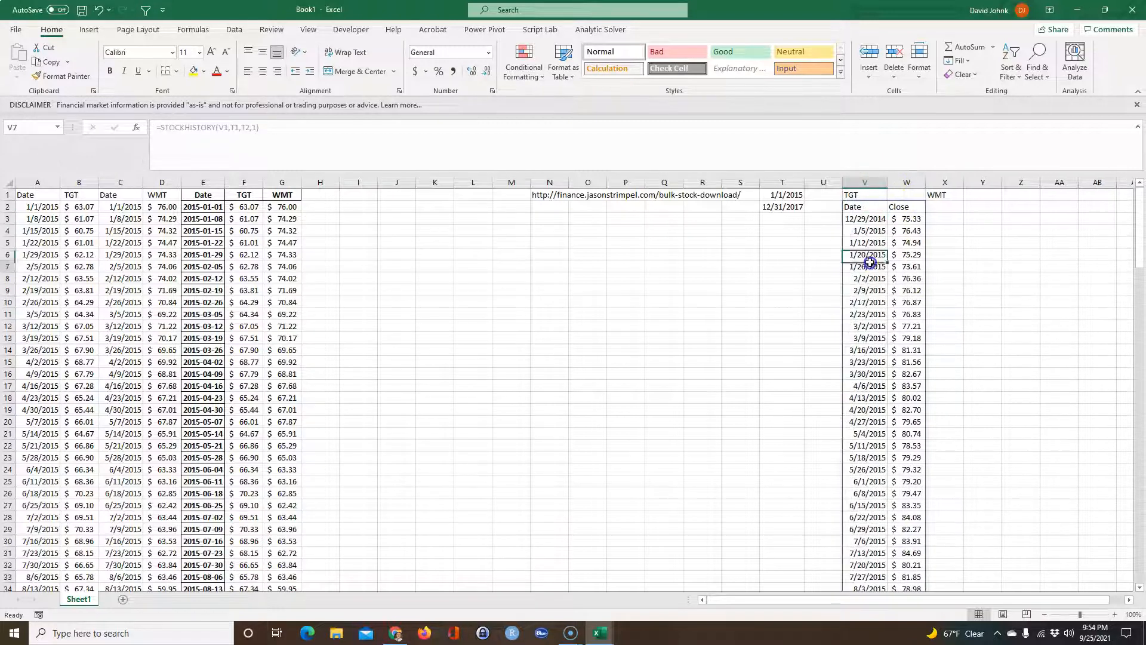
pyautogui.click(872, 197)
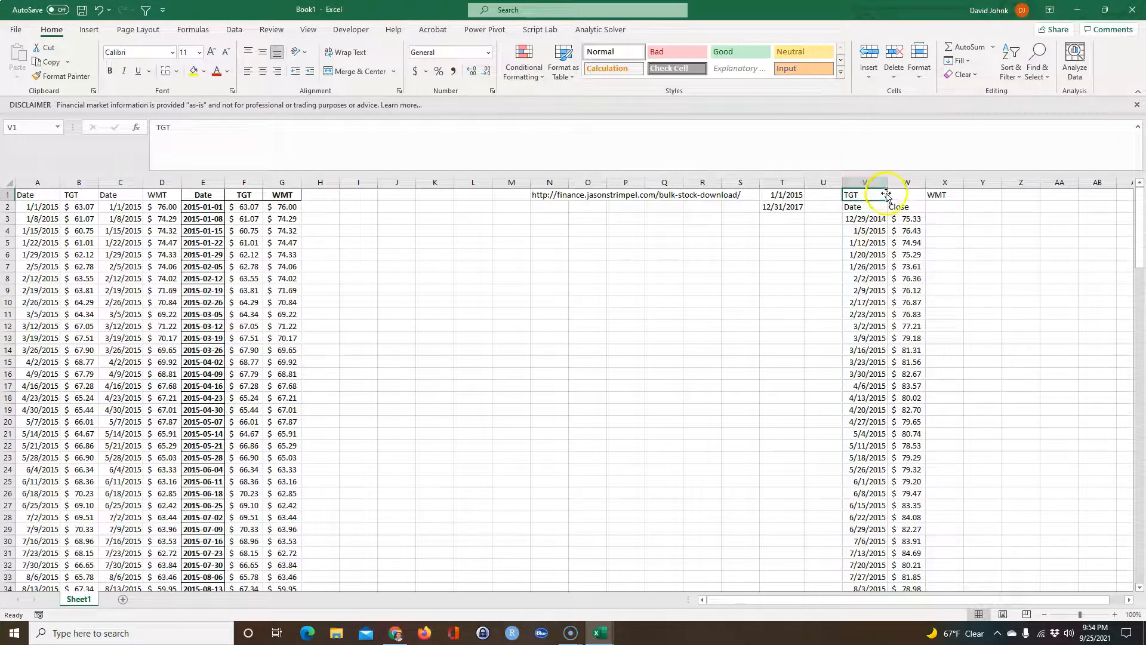
pyautogui.moveTo(888, 196); pyautogui.dragTo(1003, 195)
pyautogui.click(867, 261)
# Retrieve Walmart's weekly closing prices in X2 with STOCKHISTORY, using Y1, T1, T2 and interval 1, and autofit column X.
pyautogui.click(948, 199)
pyautogui.click(948, 207)
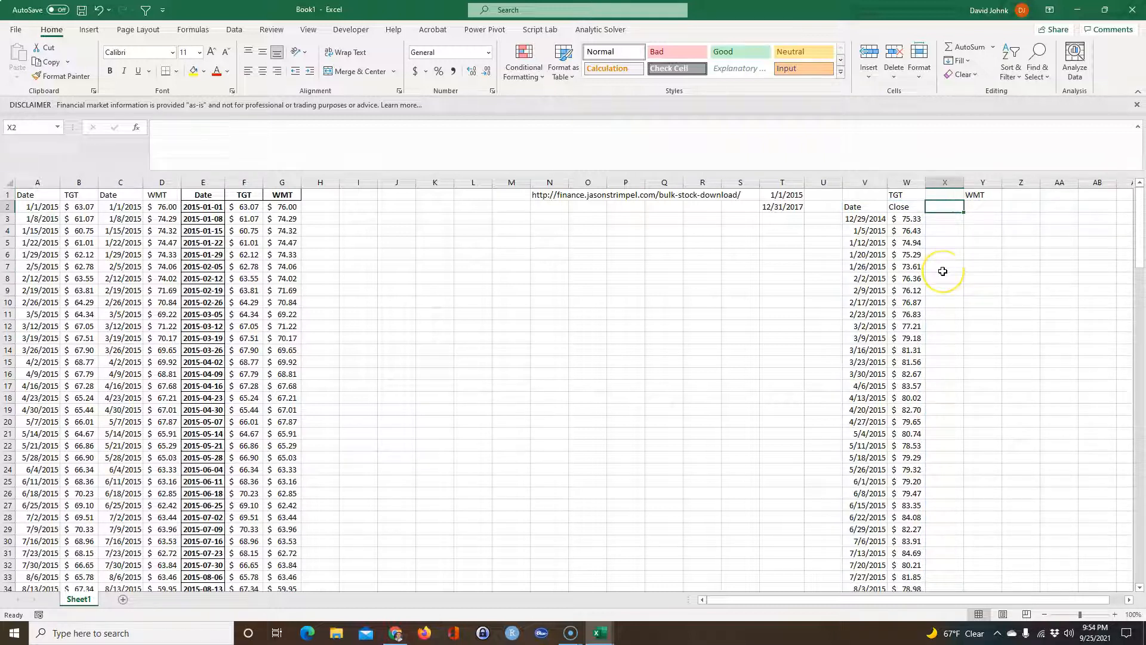
pyautogui.write('=s')
pyautogui.write('to')
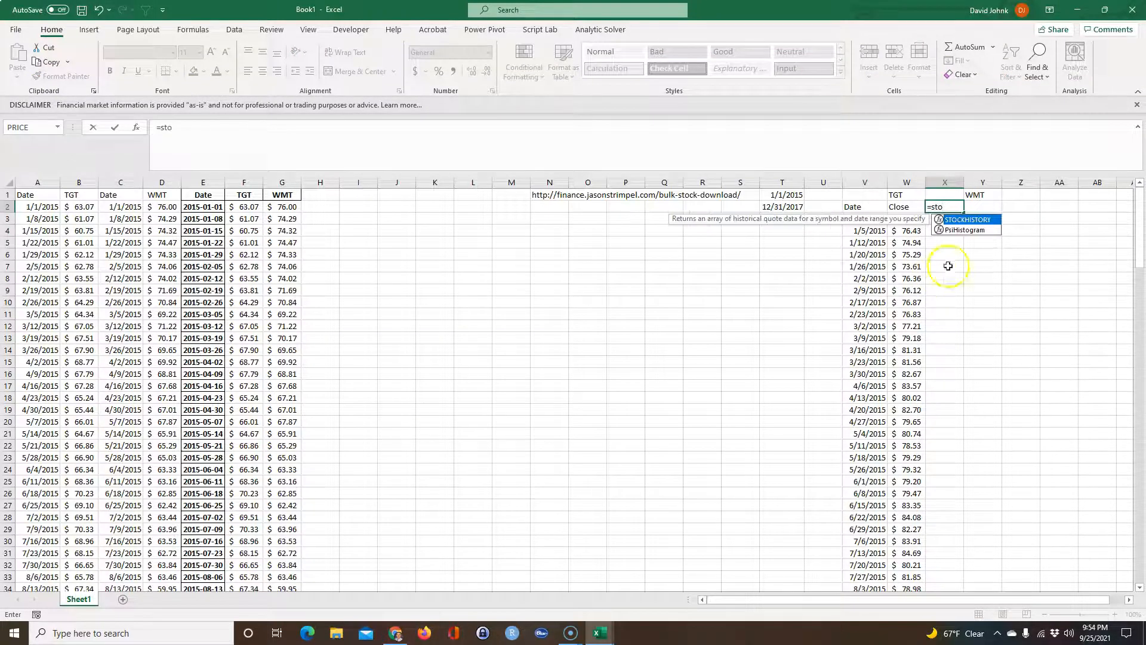
pyautogui.doubleClick(969, 220)
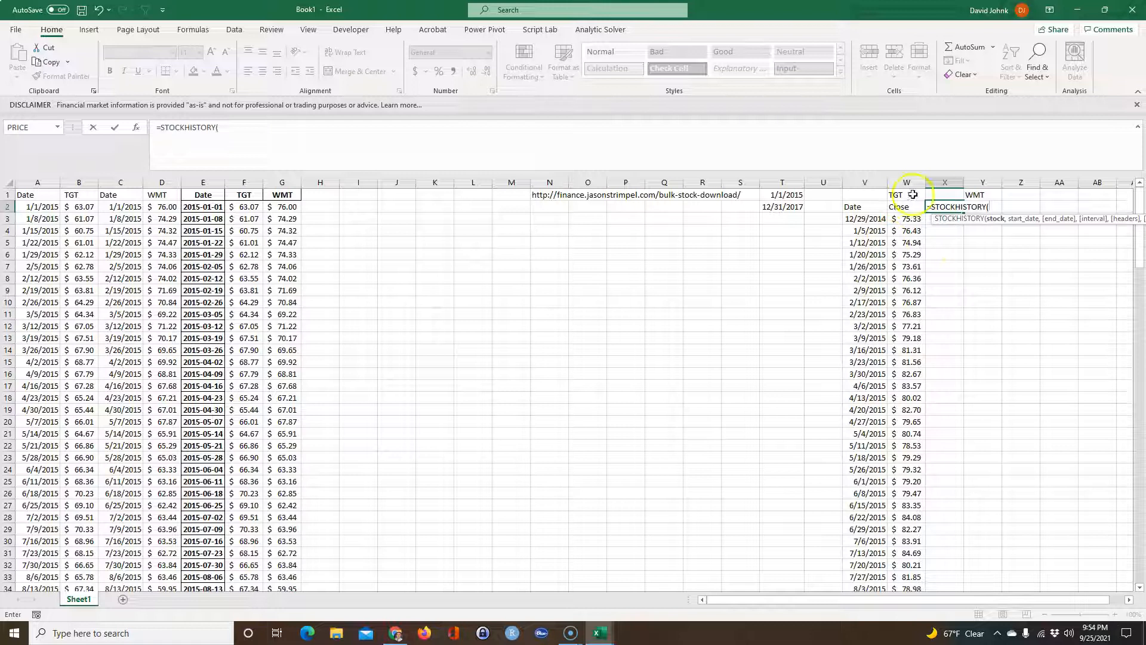
pyautogui.click(982, 193)
pyautogui.write(',')
pyautogui.click(784, 195)
pyautogui.write(',')
pyautogui.click(775, 209)
pyautogui.write(',')
pyautogui.doubleClick(1059, 242)
pyautogui.press('Return')
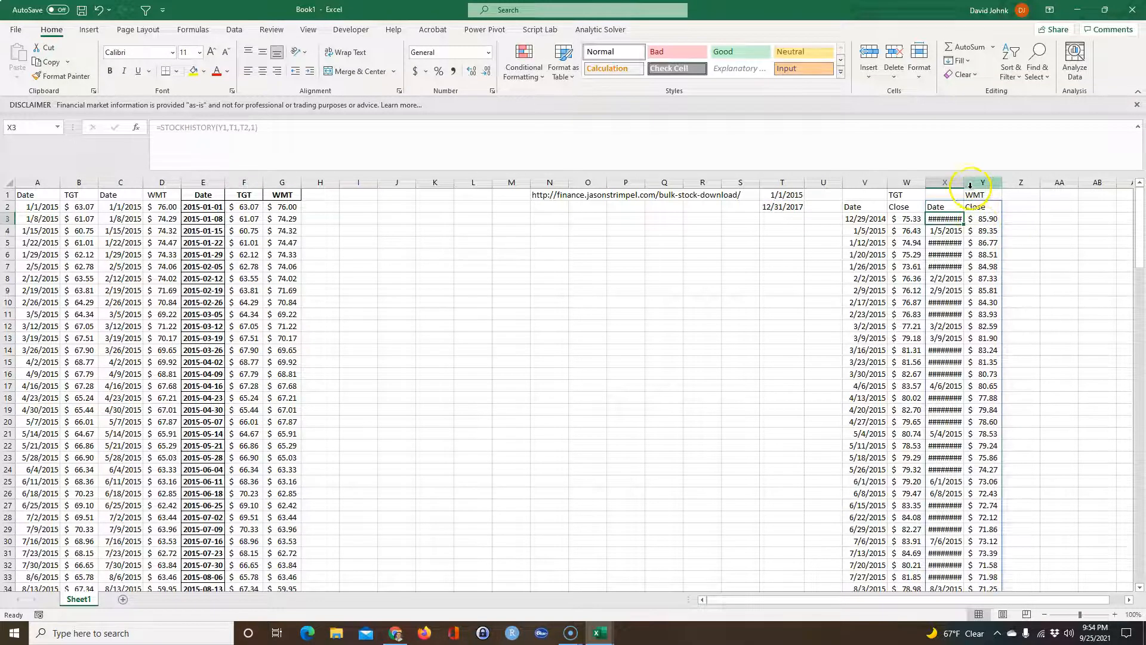
pyautogui.doubleClick(964, 182)
# Compare the STOCKHISTORY dates and closing prices in columns V to Y with the bulk-downloaded prices in columns F and G.
pyautogui.click(869, 242)
pyautogui.click(873, 220)
pyautogui.click(245, 207)
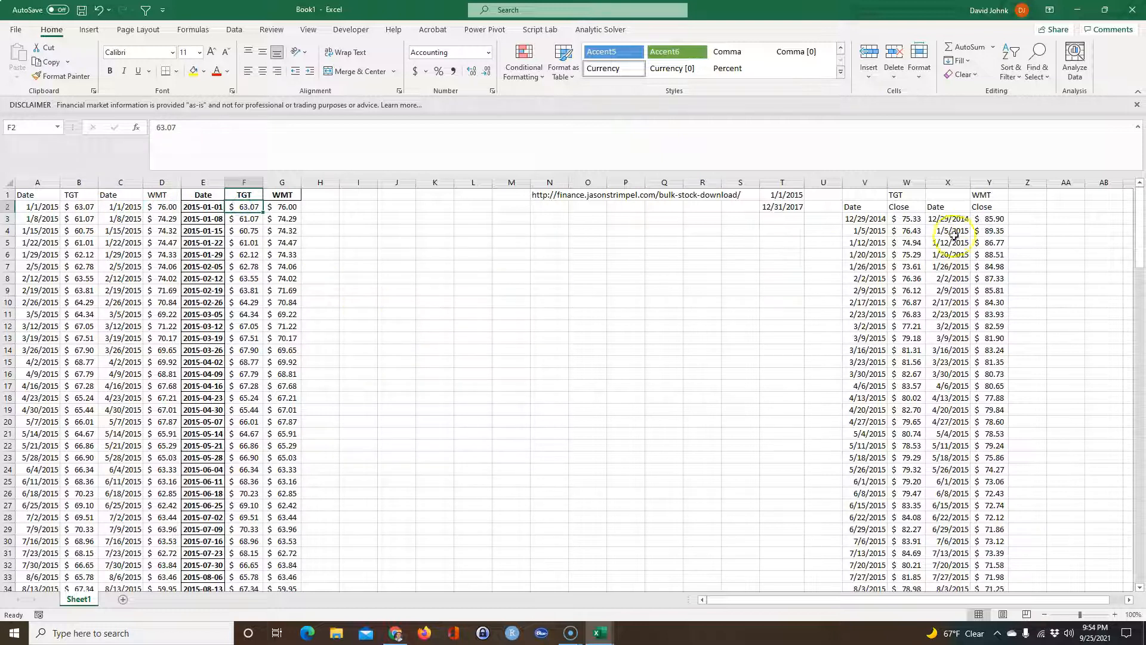
pyautogui.click(985, 220)
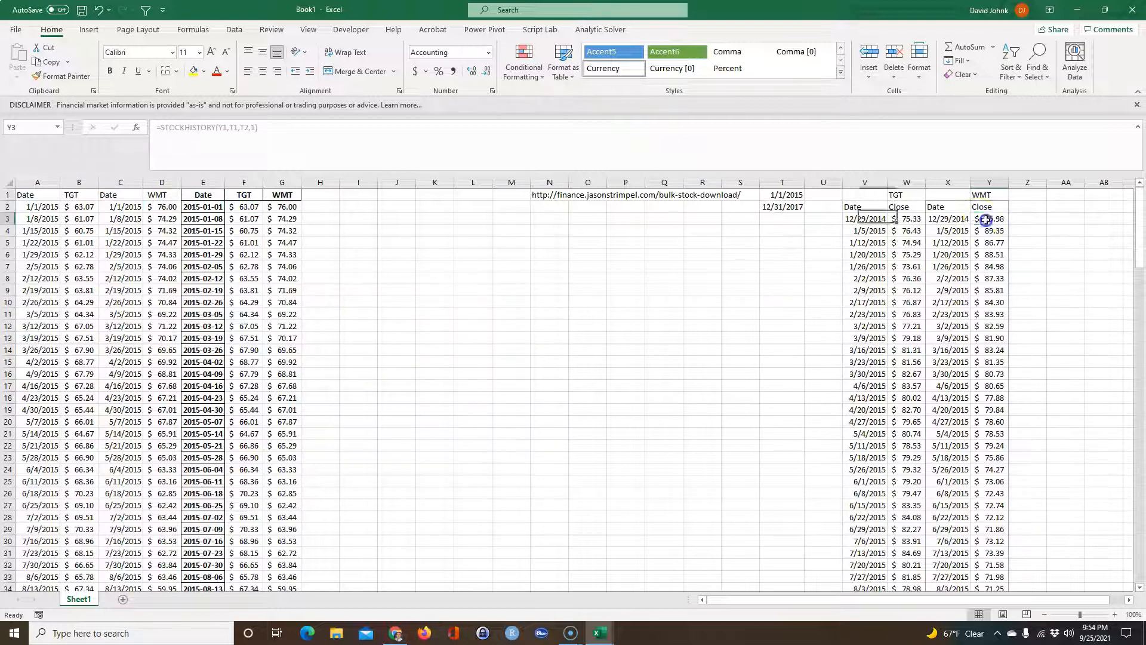
pyautogui.click(869, 266)
pyautogui.moveTo(861, 182); pyautogui.dragTo(990, 182)
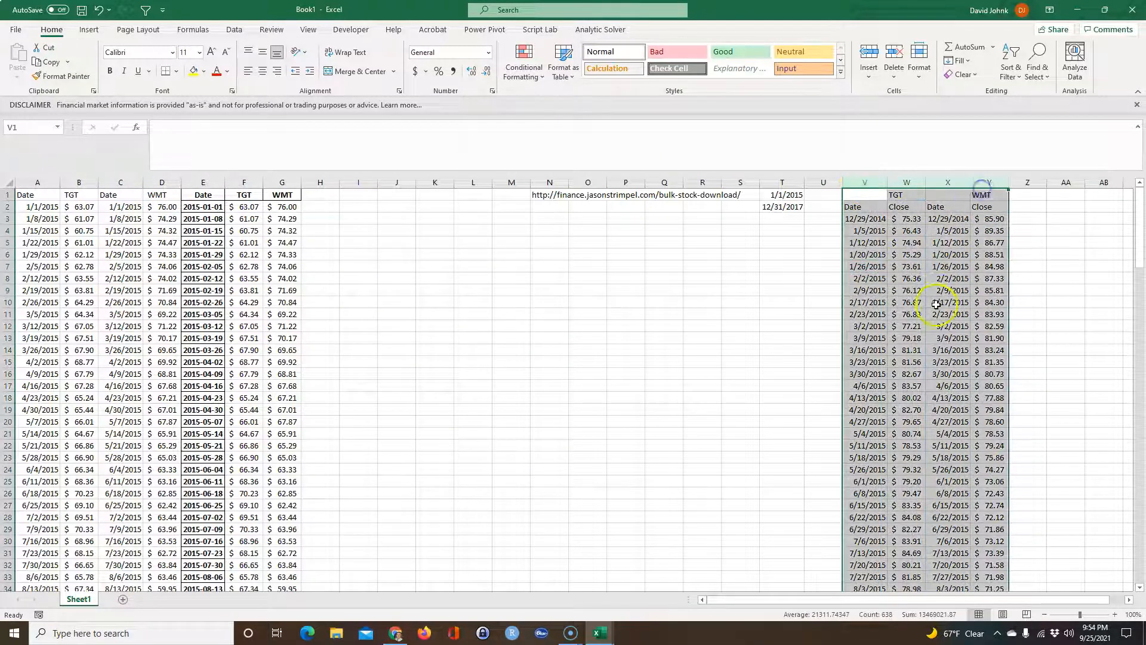
pyautogui.click(906, 206)
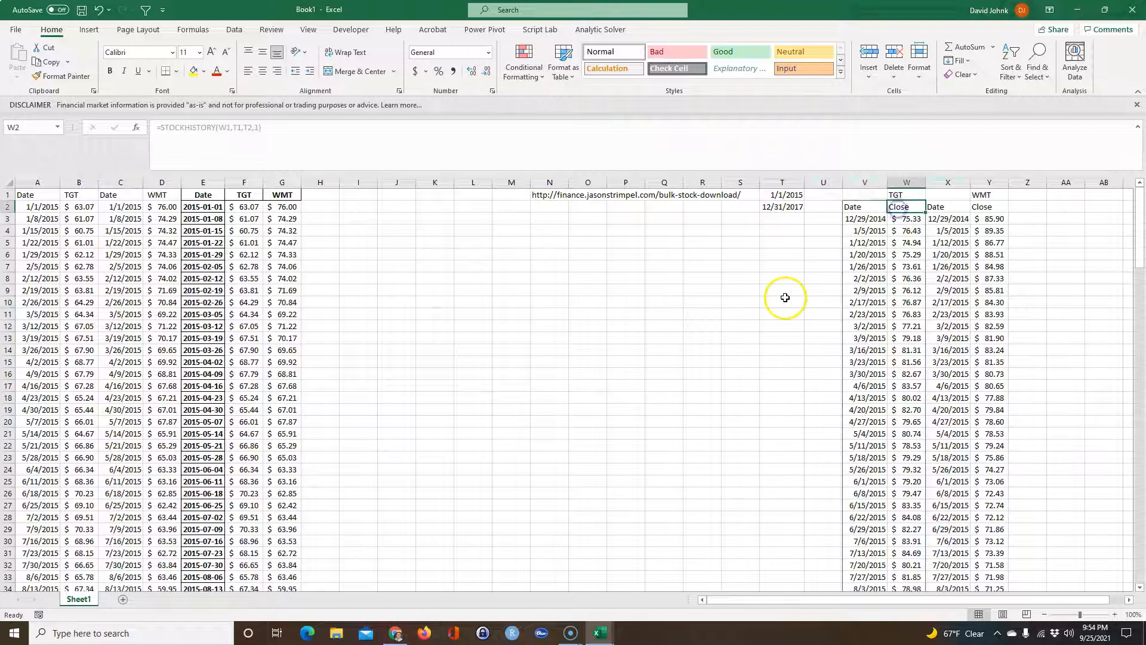
# Switch to Chrome and examine the Dec 07, 2017 dividend row in Walmart's weekly Yahoo Finance price history.
pyautogui.moveTo(595, 633)
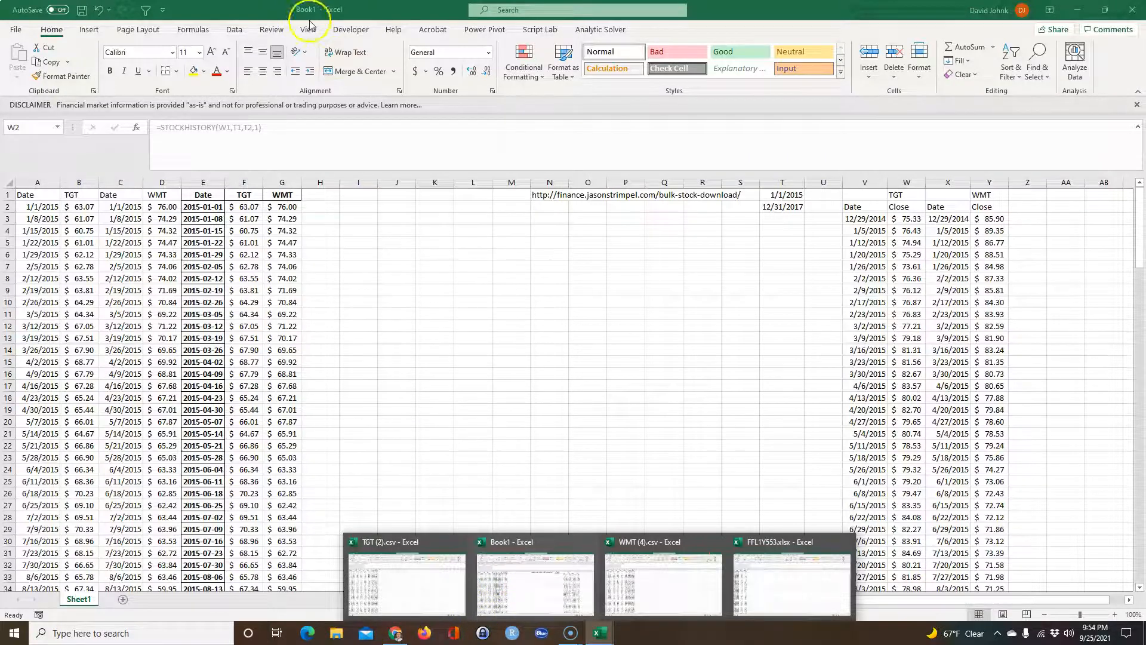
pyautogui.click(395, 633)
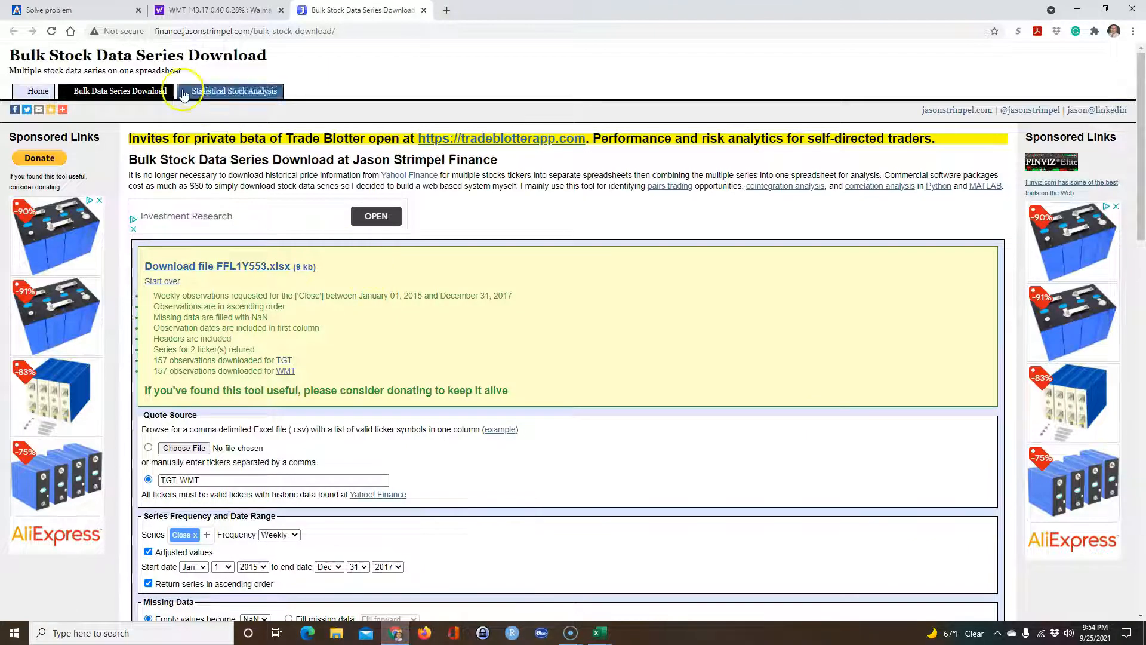
pyautogui.click(198, 10)
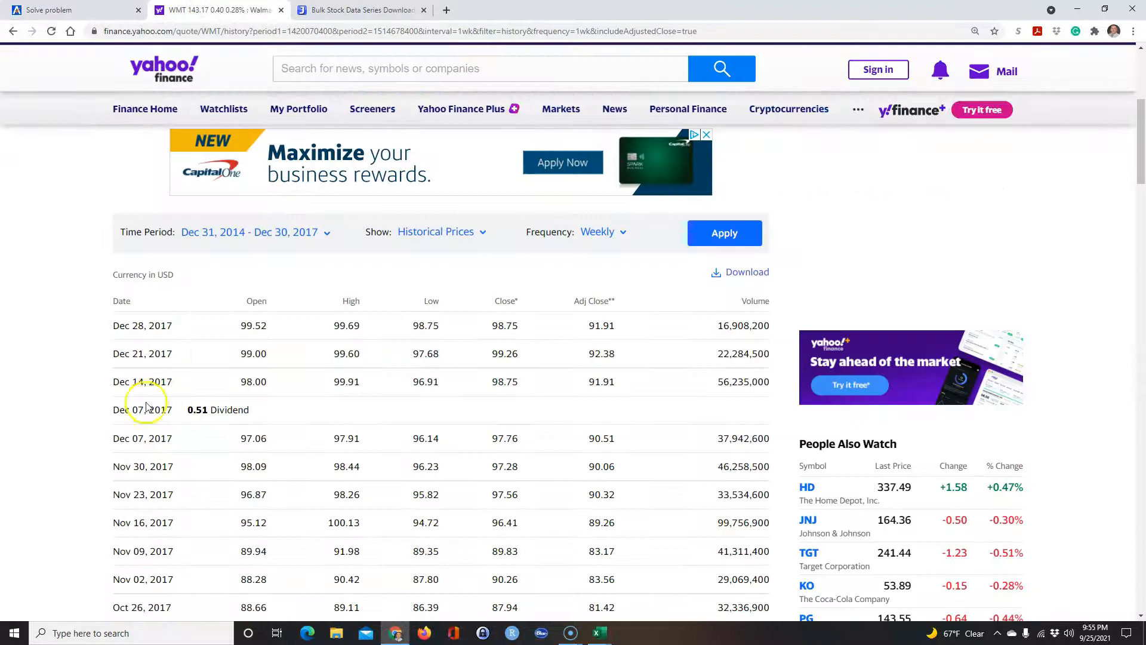
pyautogui.moveTo(102, 416); pyautogui.dragTo(276, 409)
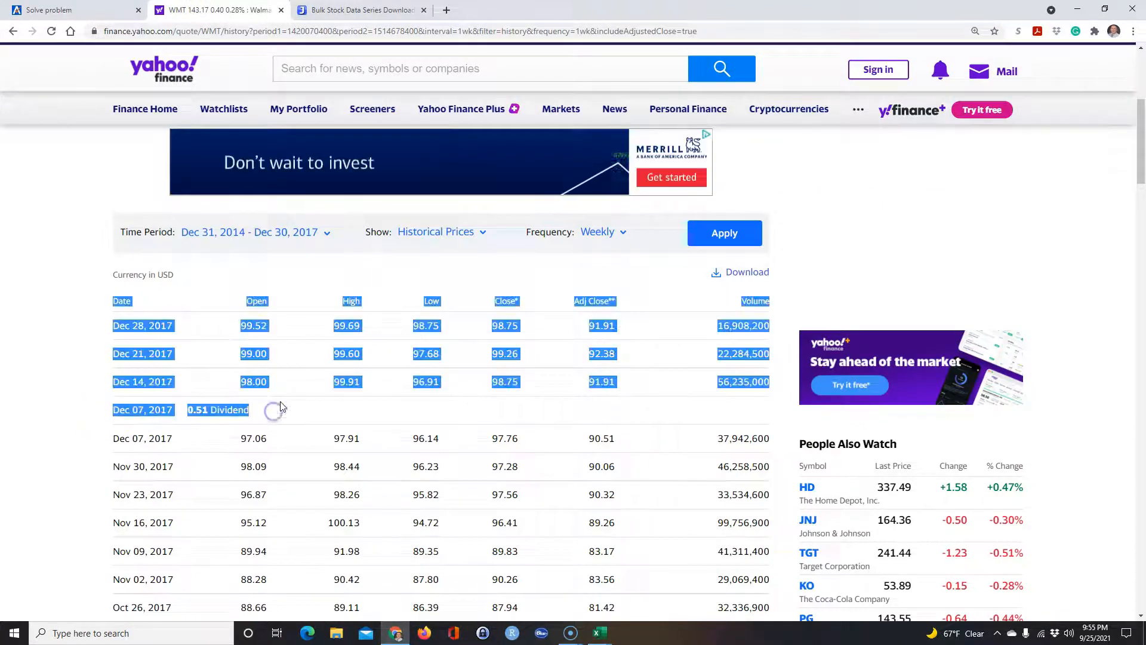
# Return to the Book1 workbook in Excel and review the STOCKHISTORY dates and closing prices in columns V to Y.
pyautogui.click(600, 633)
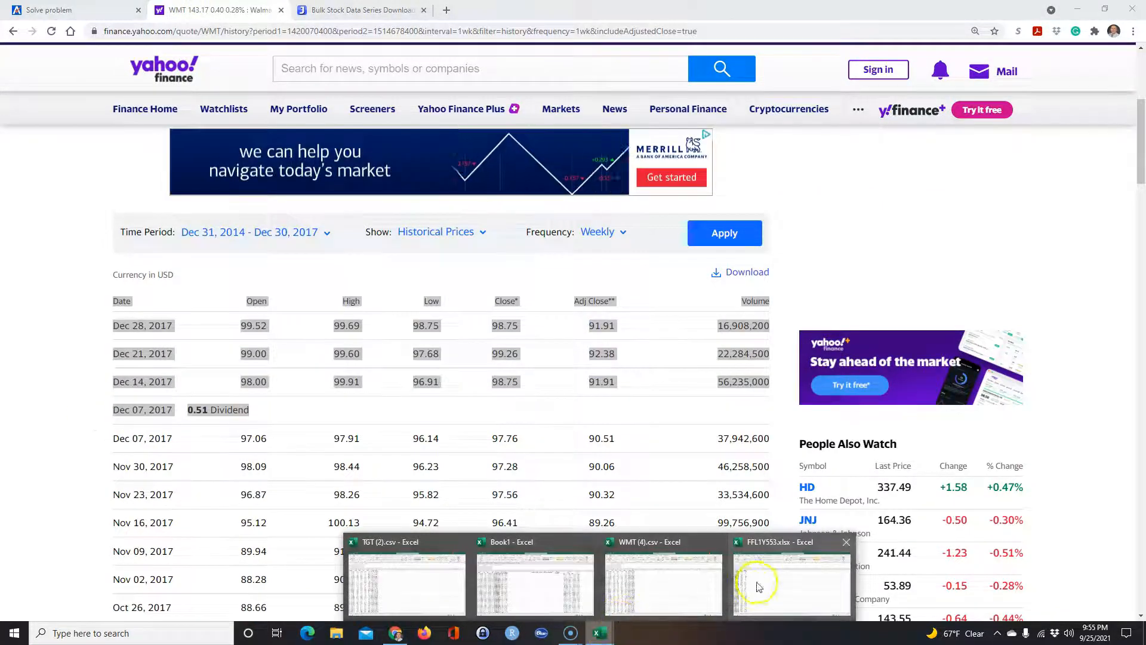
pyautogui.click(755, 583)
pyautogui.click(600, 632)
pyautogui.click(609, 582)
pyautogui.click(933, 287)
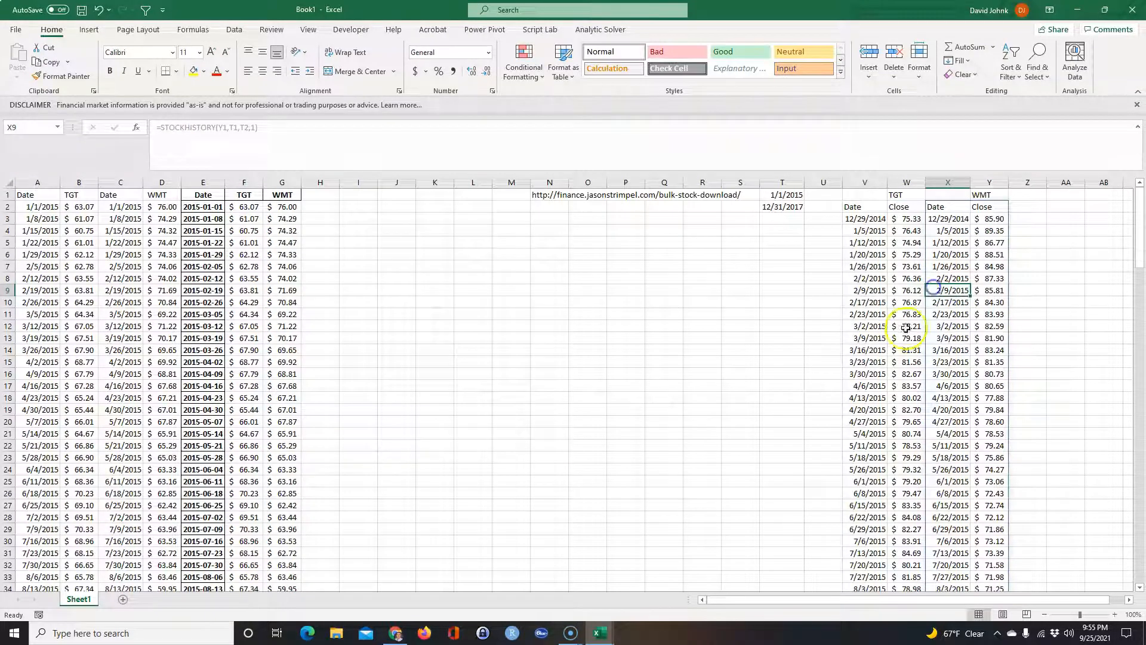
pyautogui.click(777, 279)
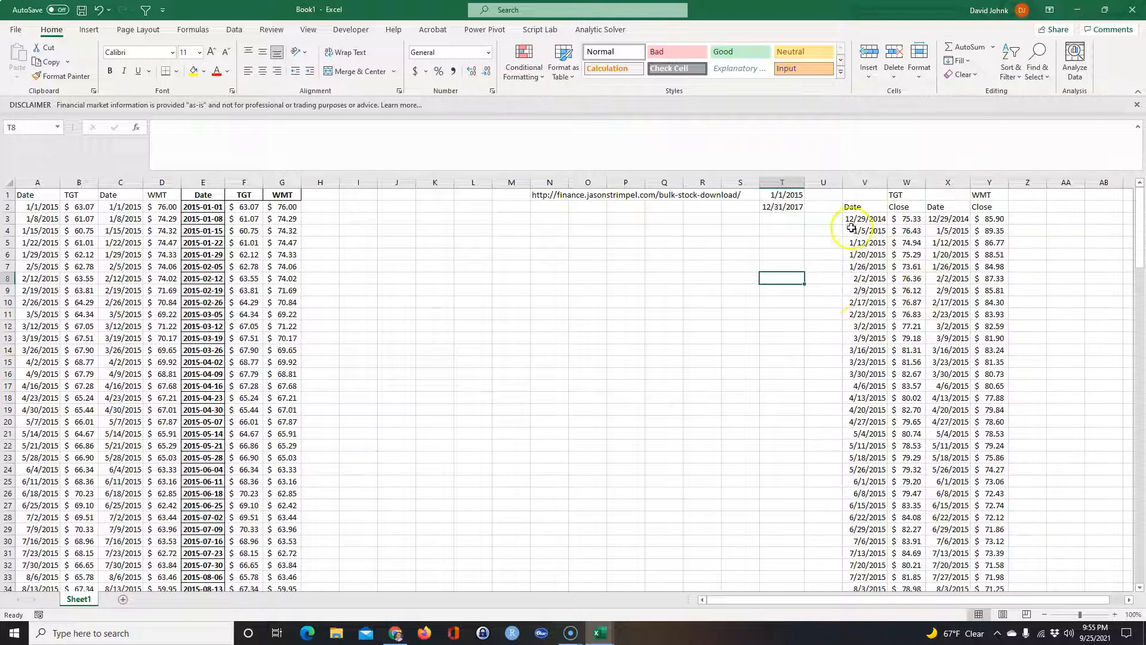
pyautogui.click(866, 173)
pyautogui.moveTo(866, 174); pyautogui.dragTo(1008, 186)
pyautogui.moveTo(931, 278); pyautogui.dragTo(929, 271)
pyautogui.moveTo(872, 176); pyautogui.dragTo(993, 185)
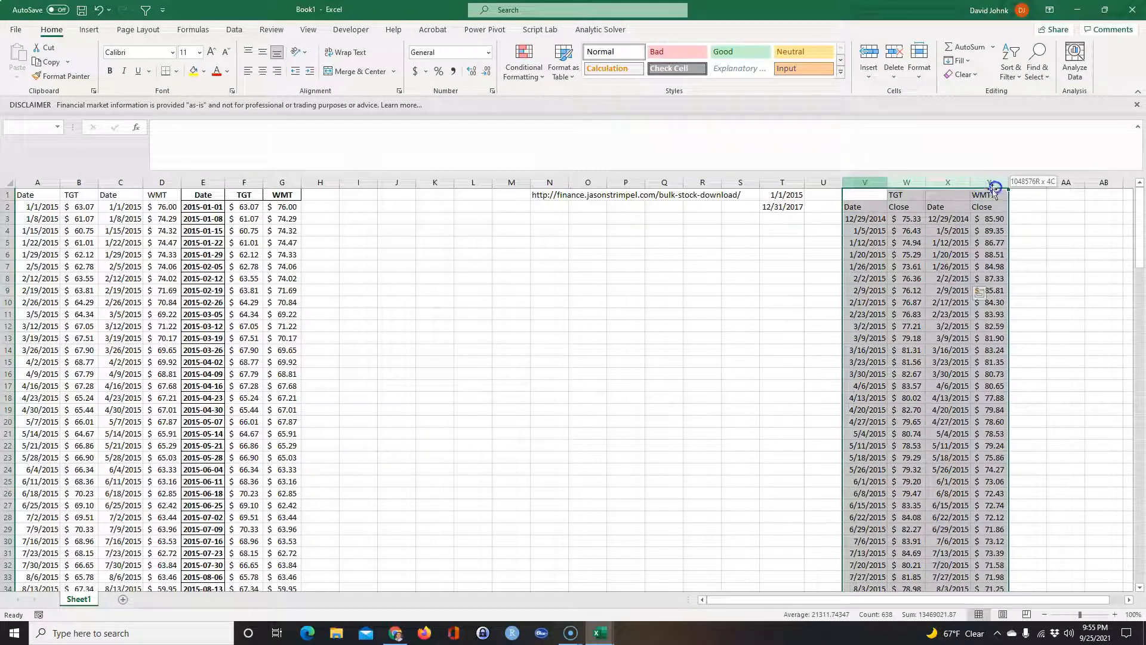
pyautogui.click(661, 326)
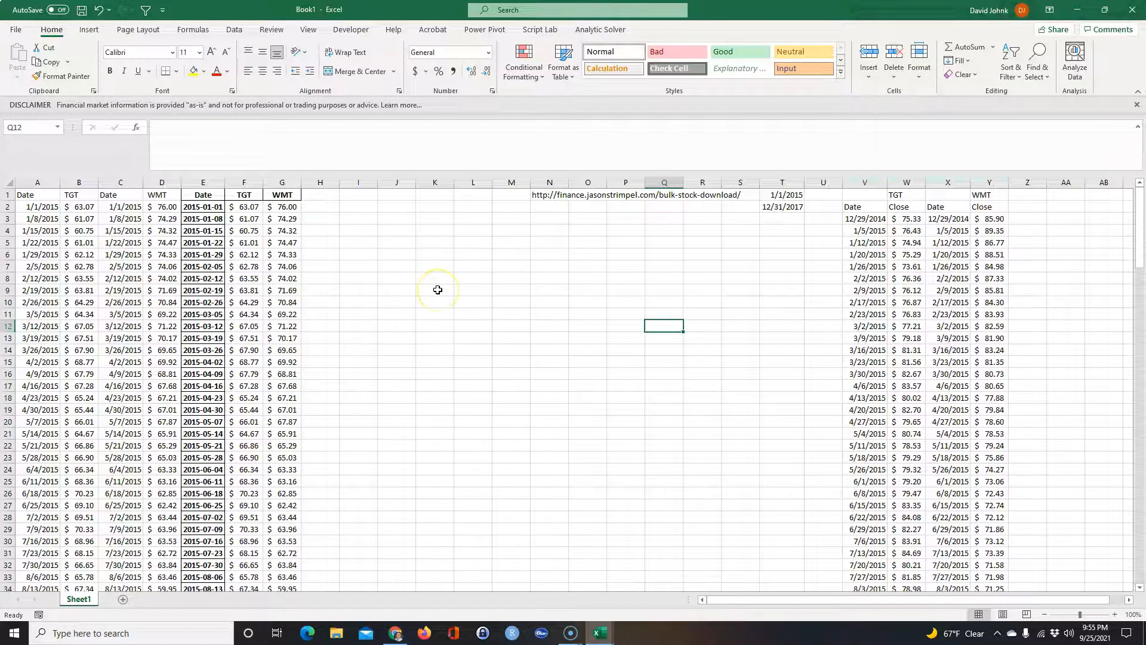
# Check the Part 1 weekly return instructions of Problem 11 on the Accepi page in Chrome and return to Book1.
pyautogui.hotkey('alt', 'Tab')
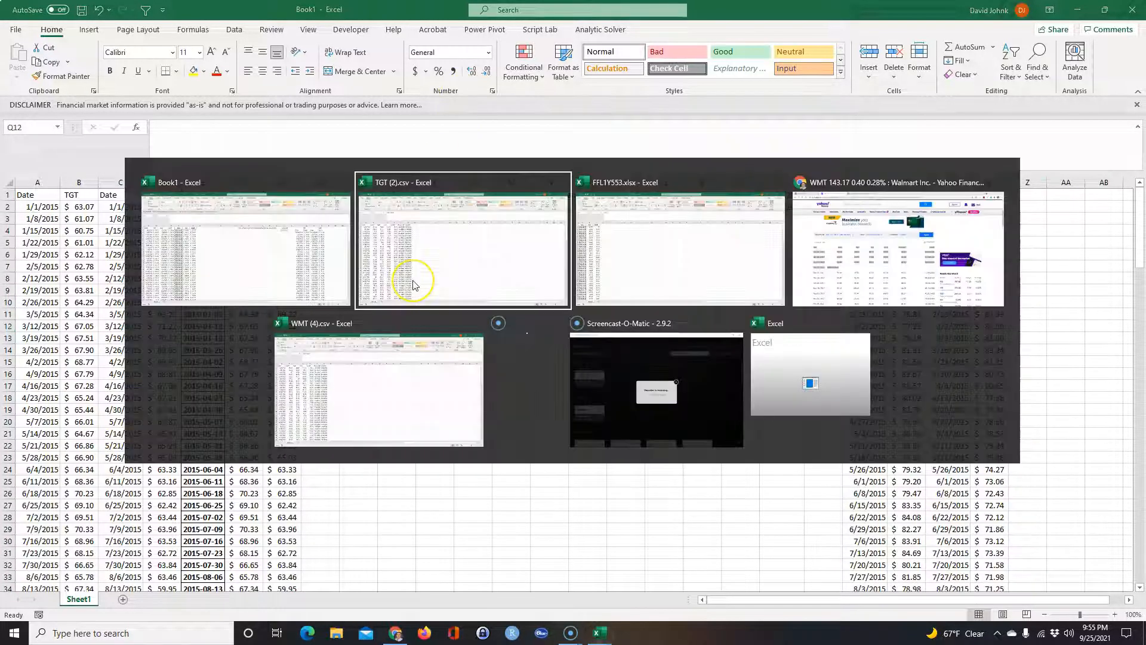
pyautogui.hotkey('alt', 'Tab')
pyautogui.hotkey('alt', 'Tab')
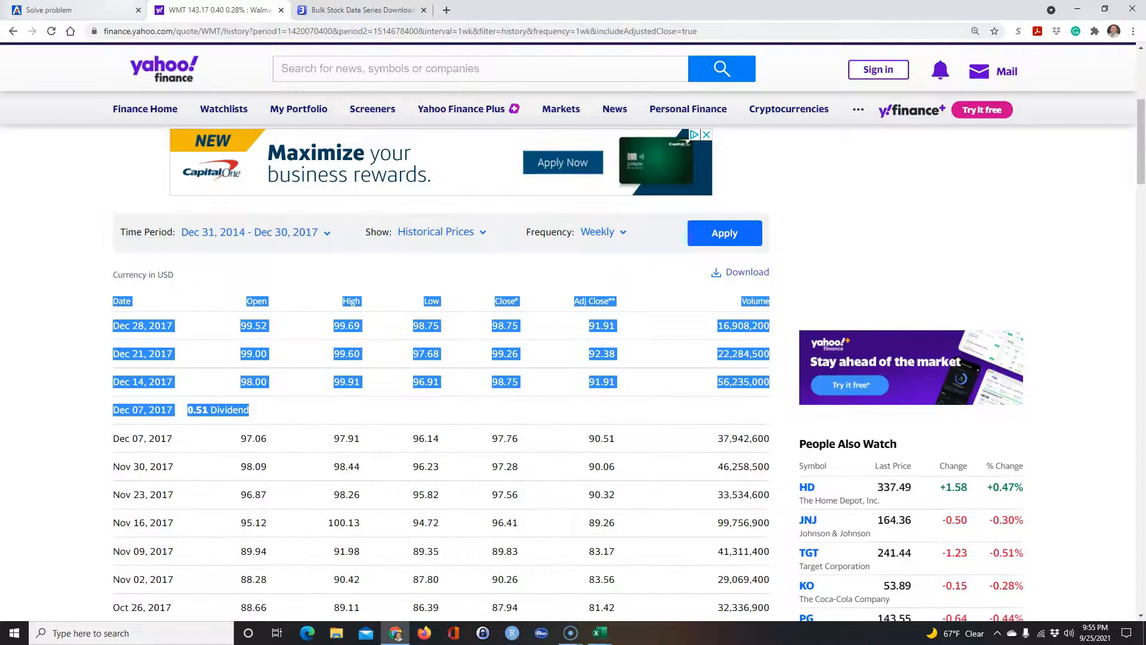
pyautogui.click(118, 9)
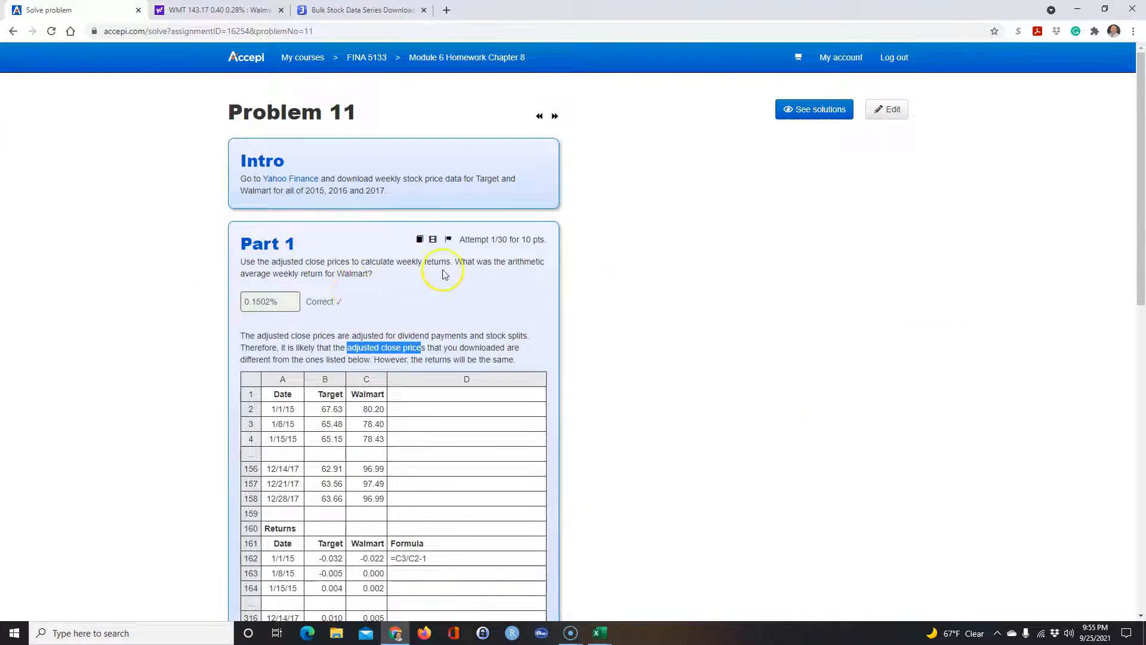
pyautogui.hotkey('alt', 'Tab')
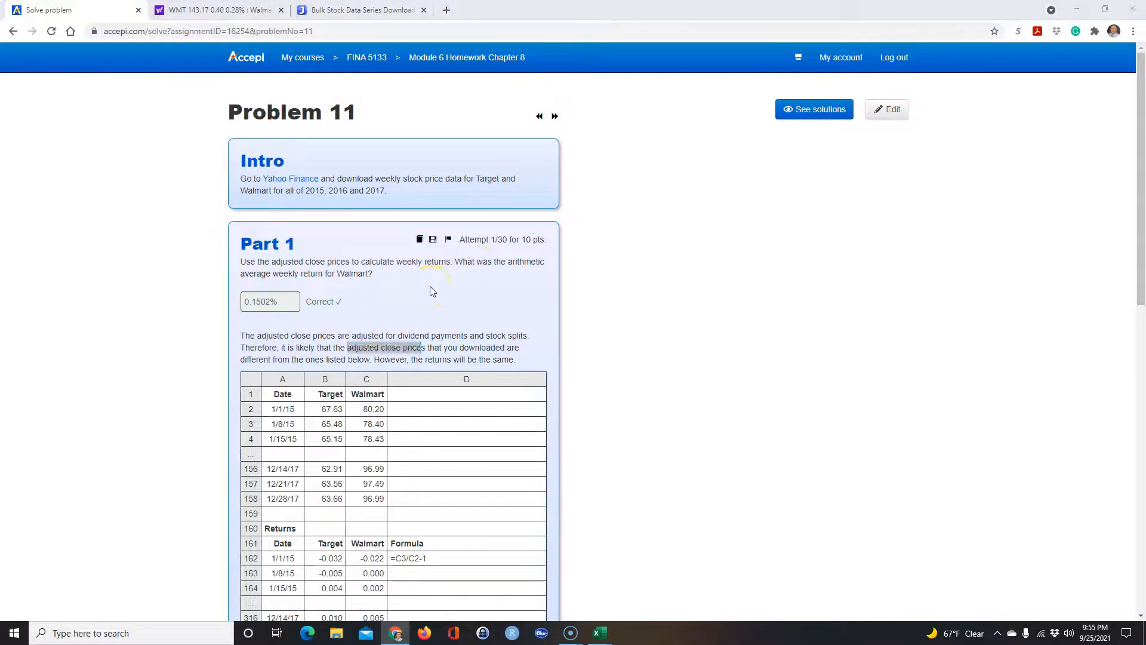
pyautogui.click(496, 289)
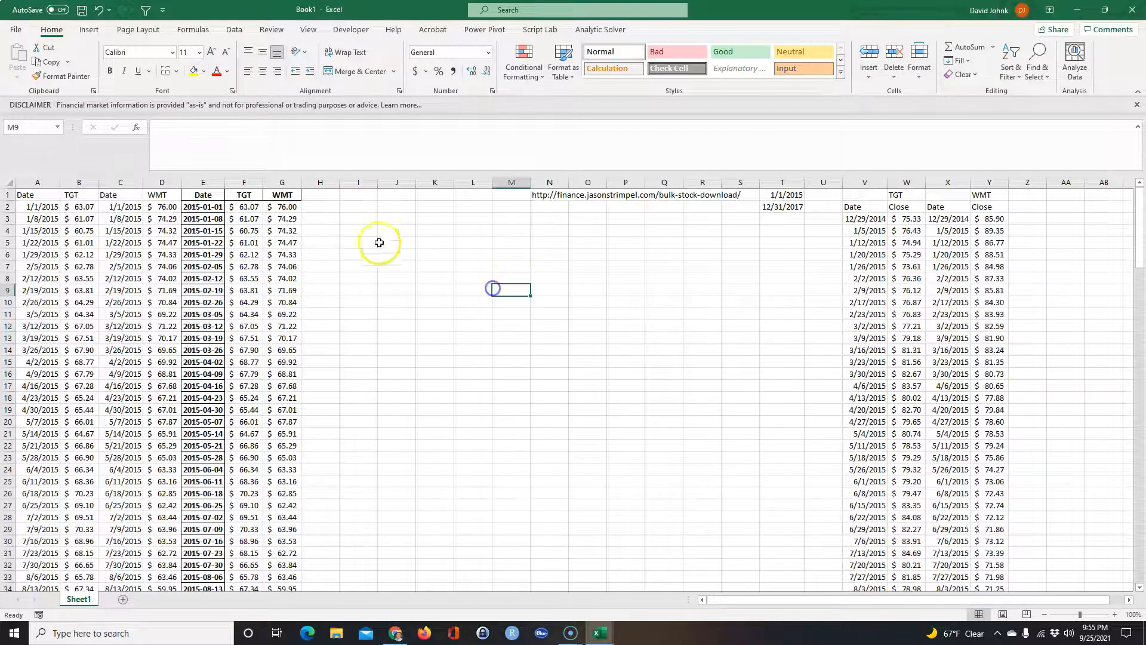
# Enter the label "Find:" in I3 and place the label "1) E(r)" in I5.
pyautogui.click(346, 220)
pyautogui.write('F')
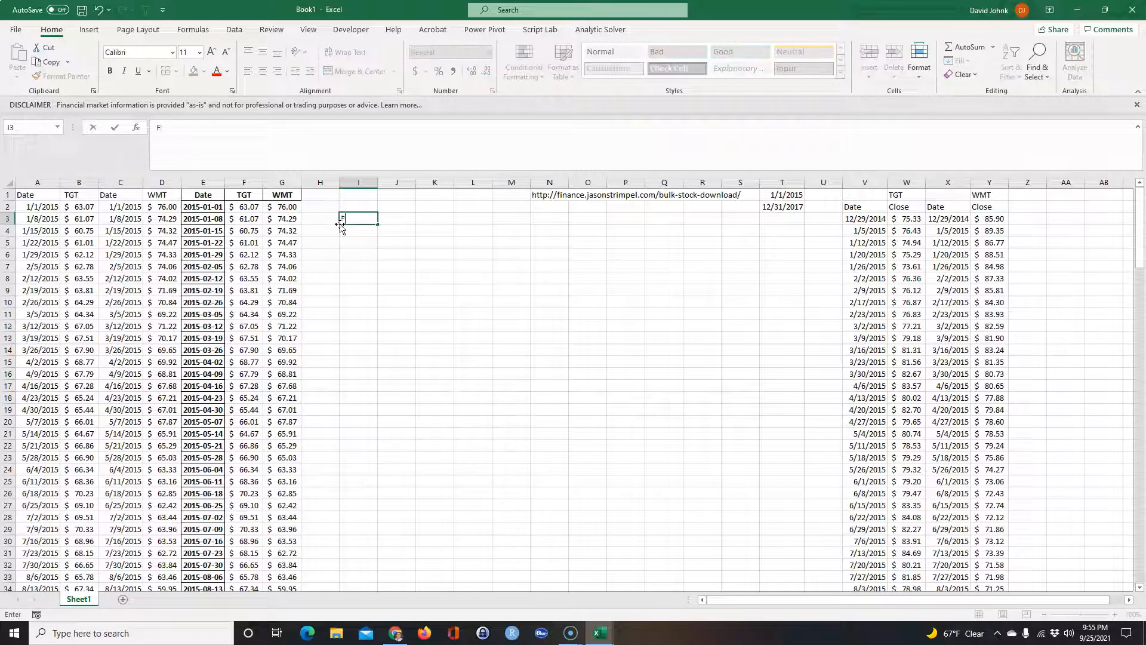
pyautogui.write('ind:')
pyautogui.press('Return')
pyautogui.write('1) E(r)')
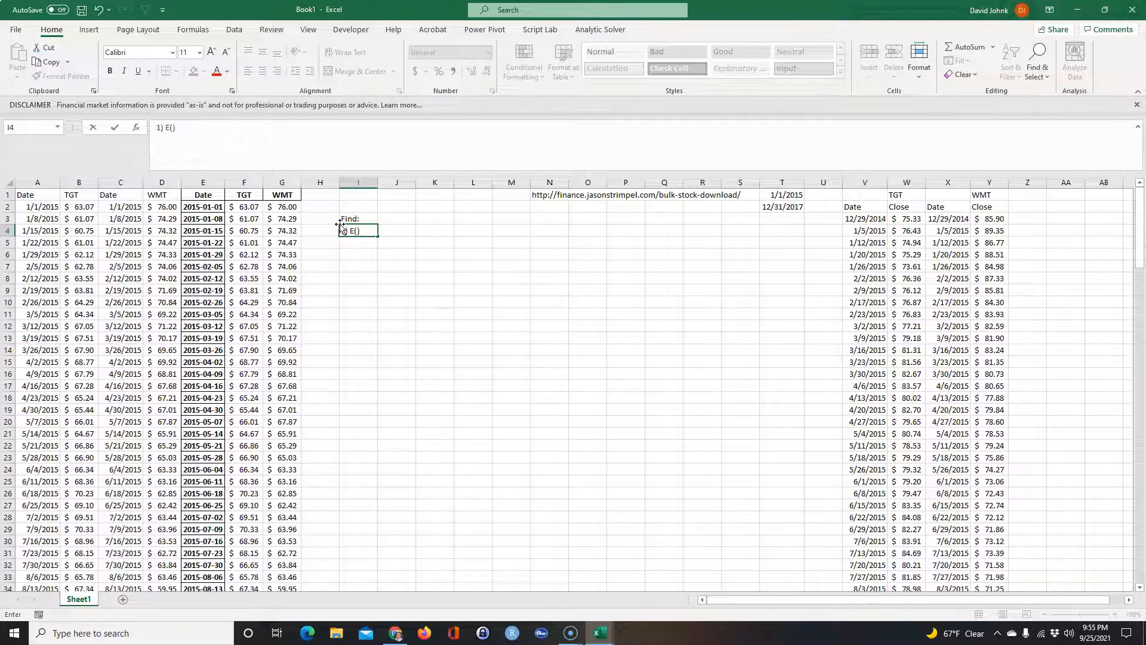
pyautogui.click(358, 374)
pyautogui.click(357, 231)
pyautogui.moveTo(359, 238)
pyautogui.mouseDown()
pyautogui.moveTo(400, 239)
pyautogui.moveTo(366, 251)
pyautogui.moveTo(365, 240)
pyautogui.mouseUp()
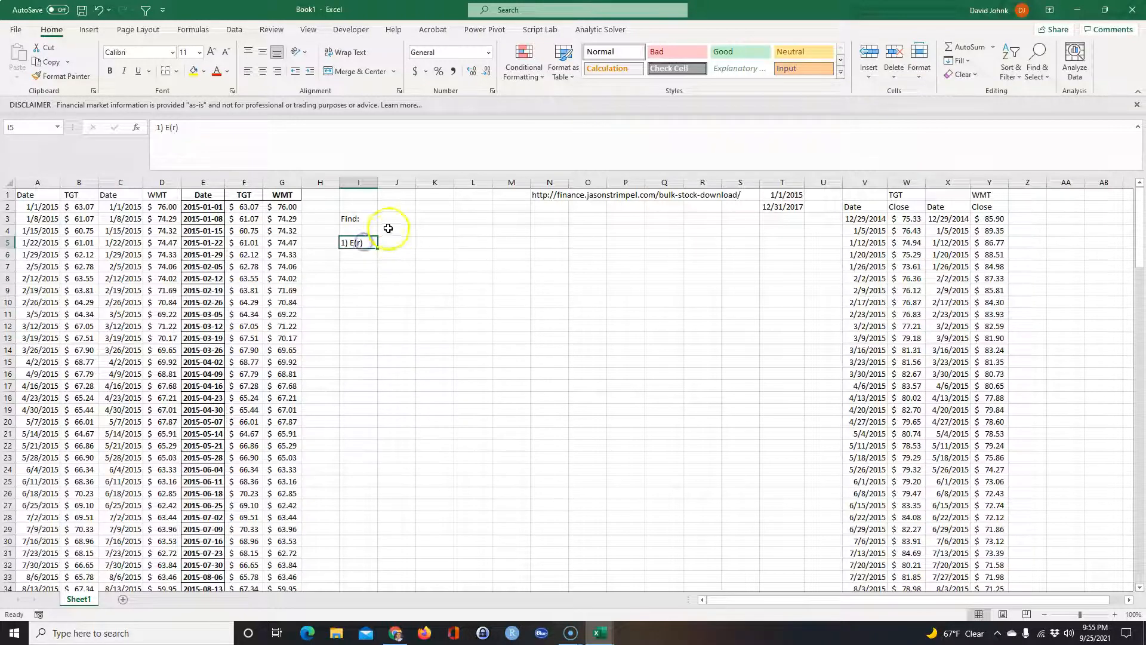
pyautogui.click(387, 229)
pyautogui.write('TG')
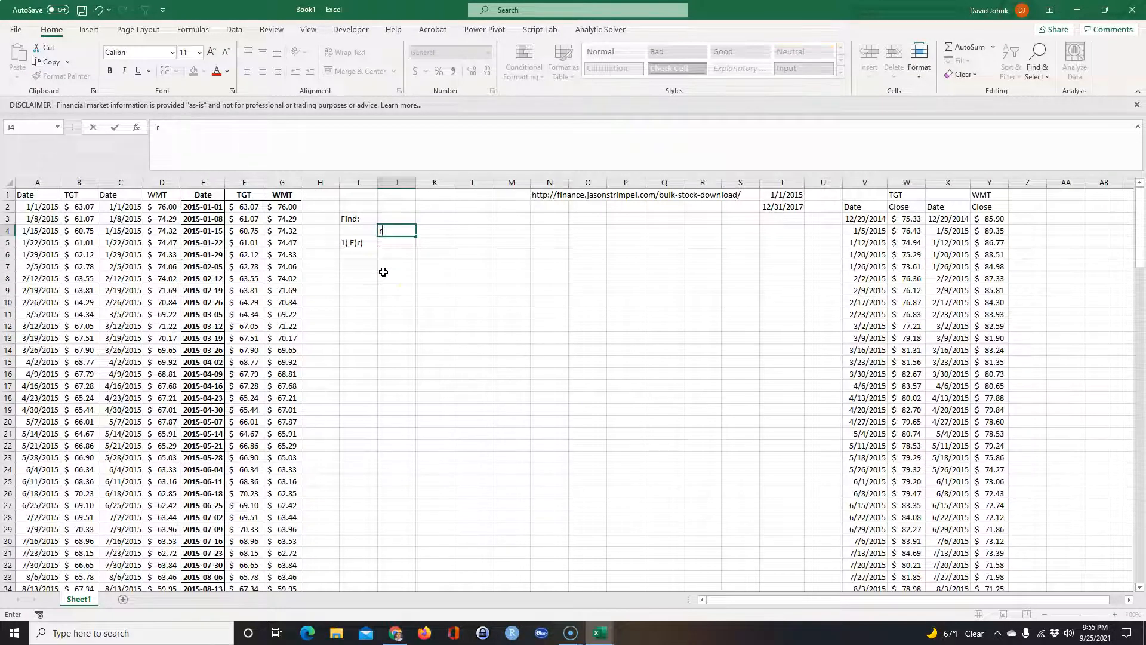
pyautogui.moveTo(392, 290); pyautogui.dragTo(367, 301)
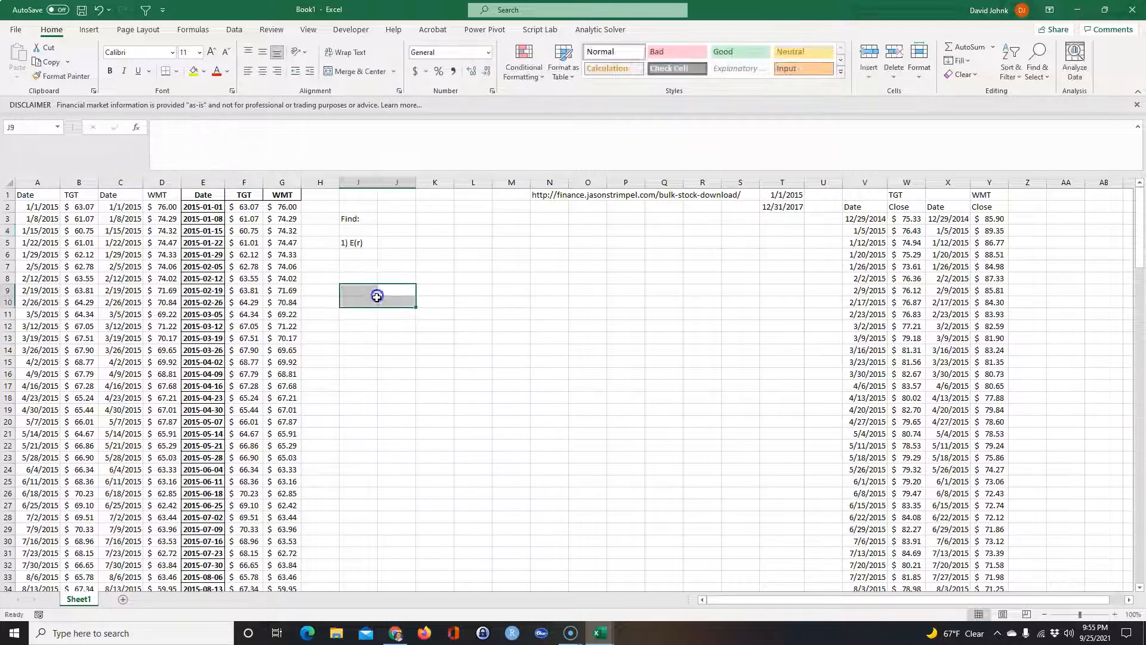
# Move the "Find:" and "1) E(r)" labels to column K and enter the heading "Returns" in H1.
pyautogui.moveTo(356, 215); pyautogui.dragTo(448, 215)
pyautogui.click(314, 197)
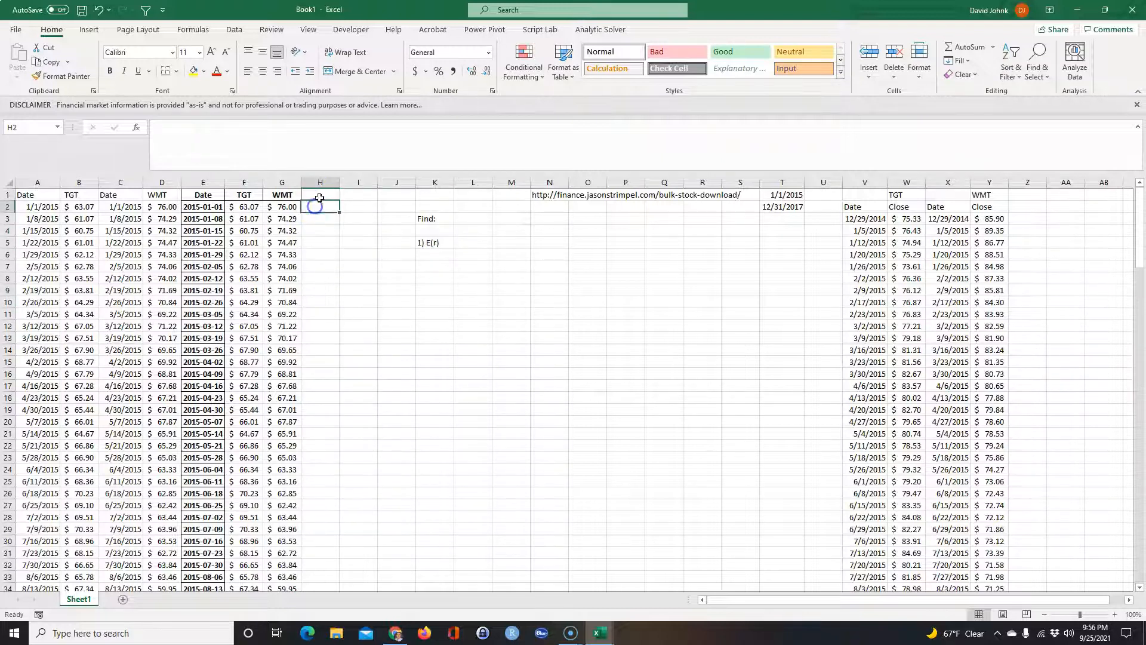
pyautogui.write('RE')
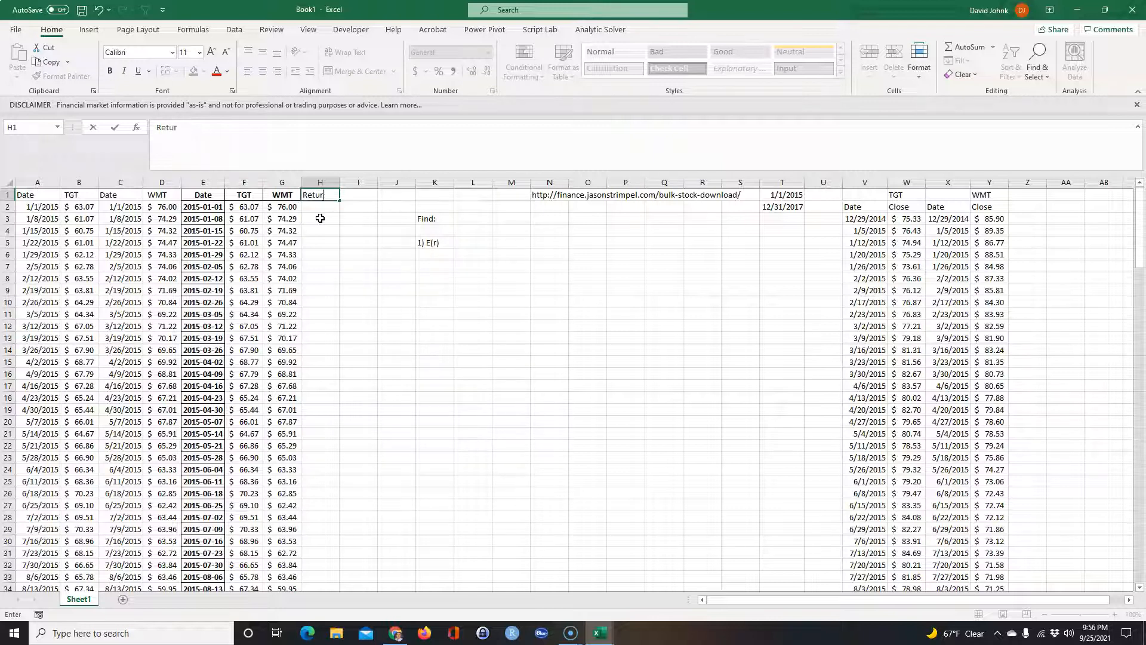
pyautogui.press('Return')
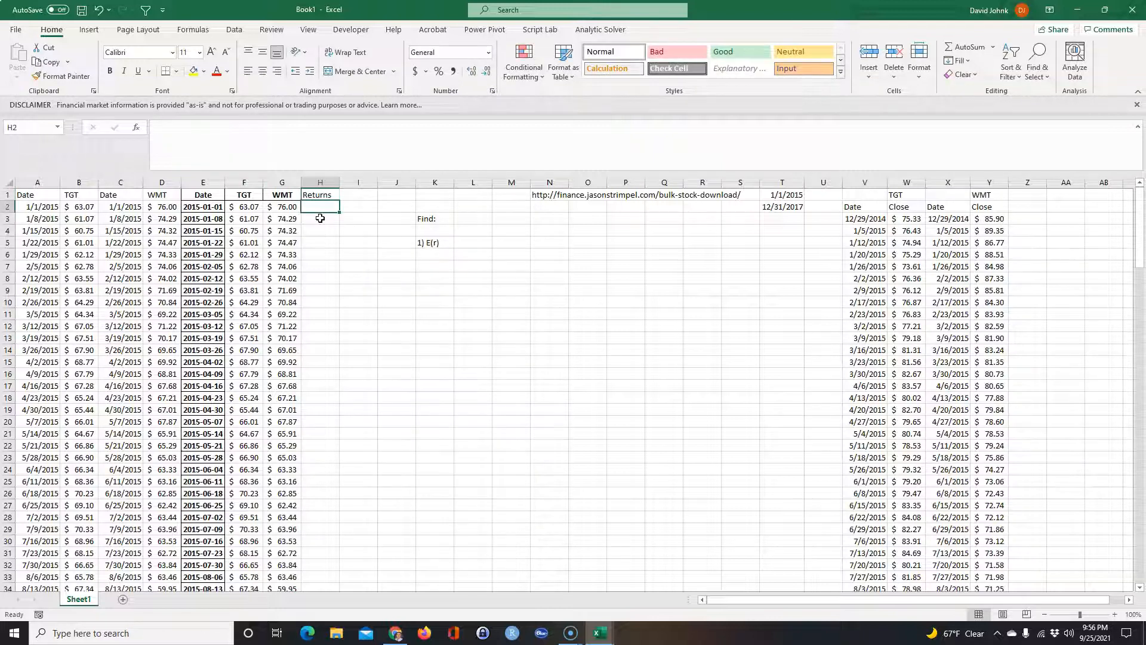
# Enter the column headings "rtgt" in H2 and "rwmt" in I2.
pyautogui.write('r')
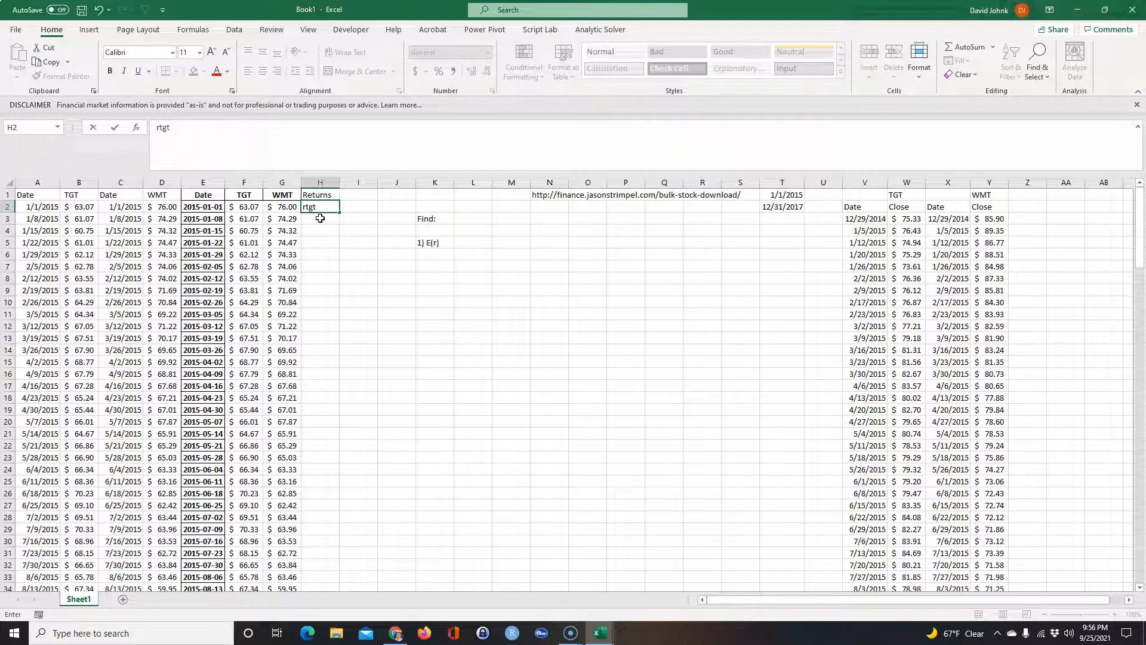
pyautogui.write('tgt')
pyautogui.press('Return')
pyautogui.press('Up')
pyautogui.press('Right')
pyautogui.write('r')
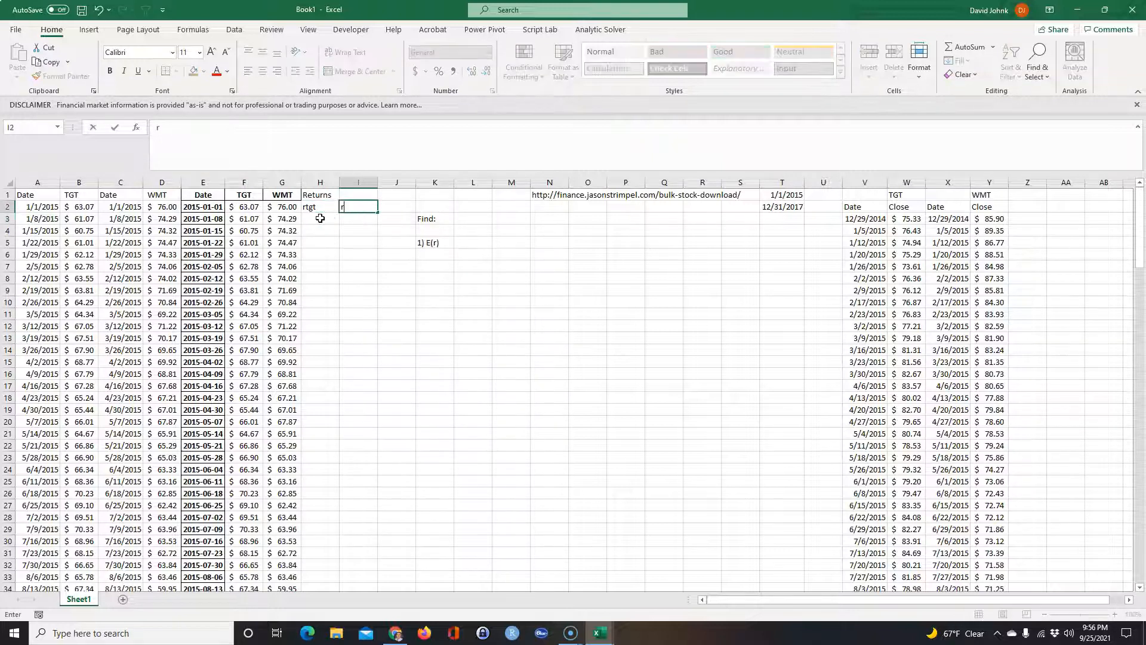
pyautogui.write('wmg')
pyautogui.press('Return')
pyautogui.press('Up')
pyautogui.write('rwmt')
pyautogui.press('Return')
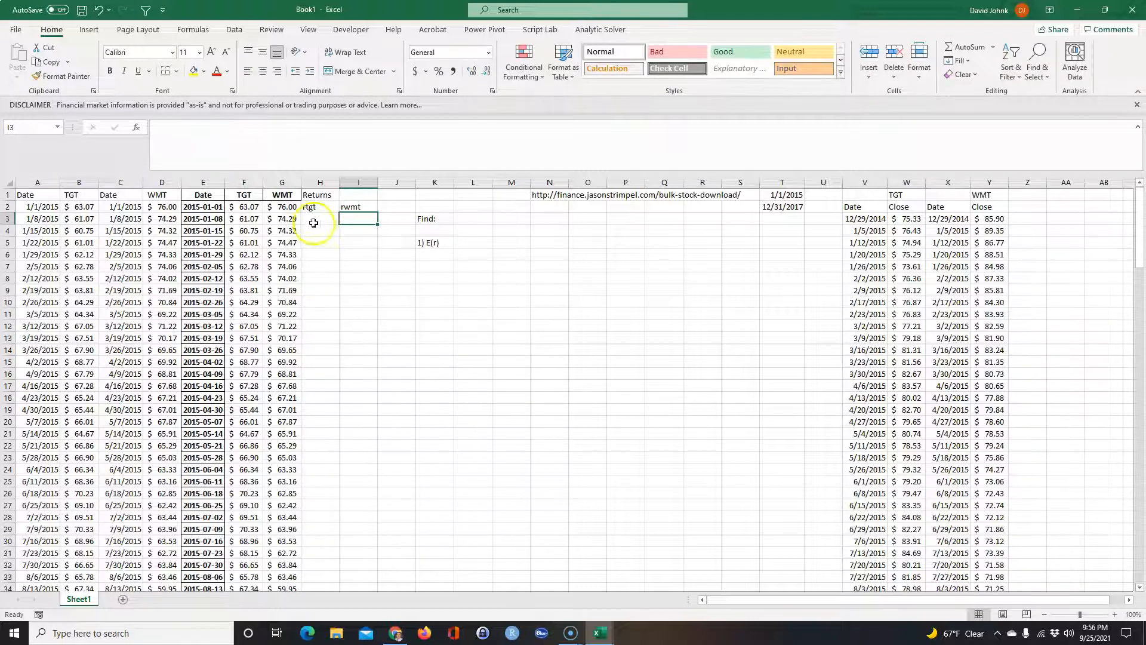
# Calculate Target's first weekly return in H3 with the formula =F3/F2-1.
pyautogui.click(315, 220)
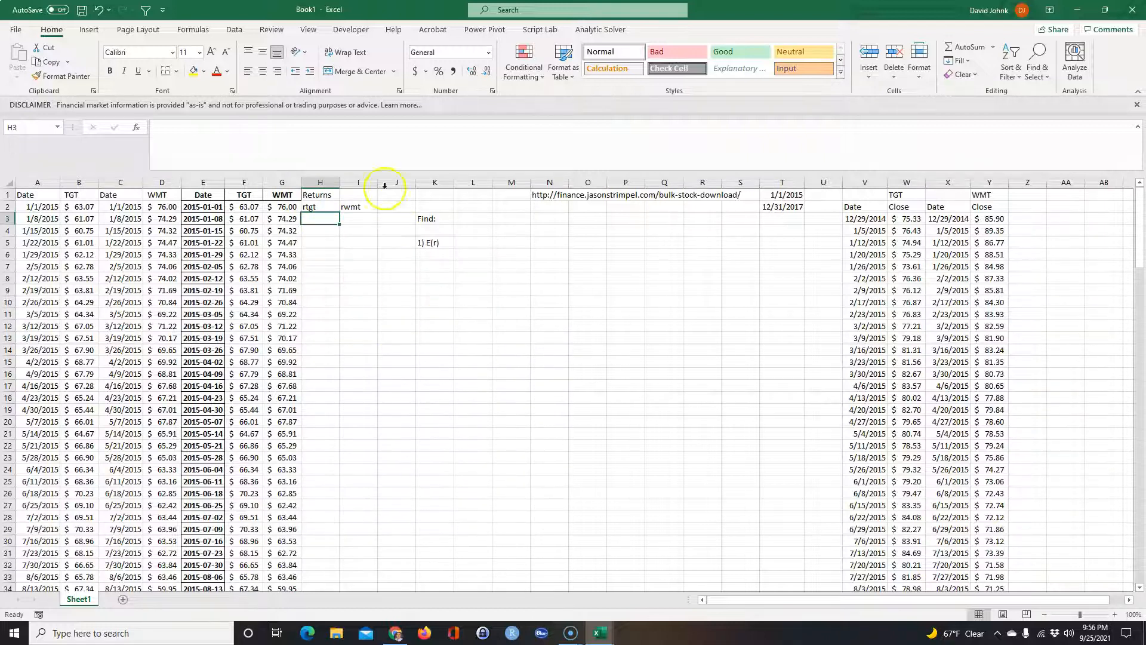
pyautogui.click(203, 206)
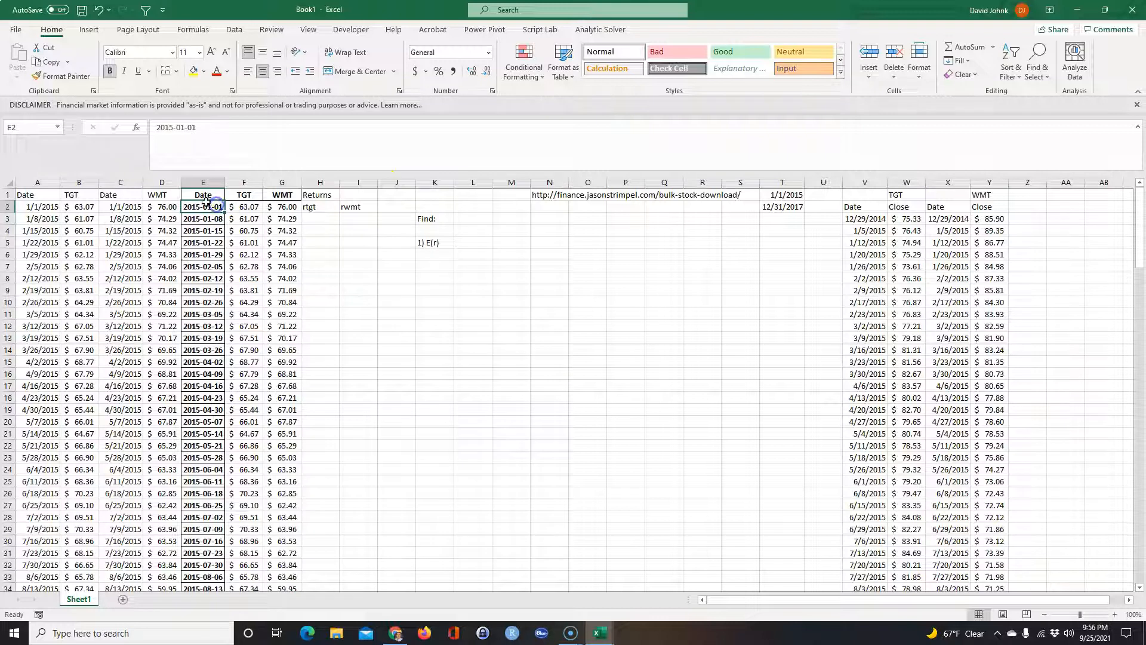
pyautogui.click(320, 220)
pyautogui.write('=')
pyautogui.hscroll(2, 328, 244)
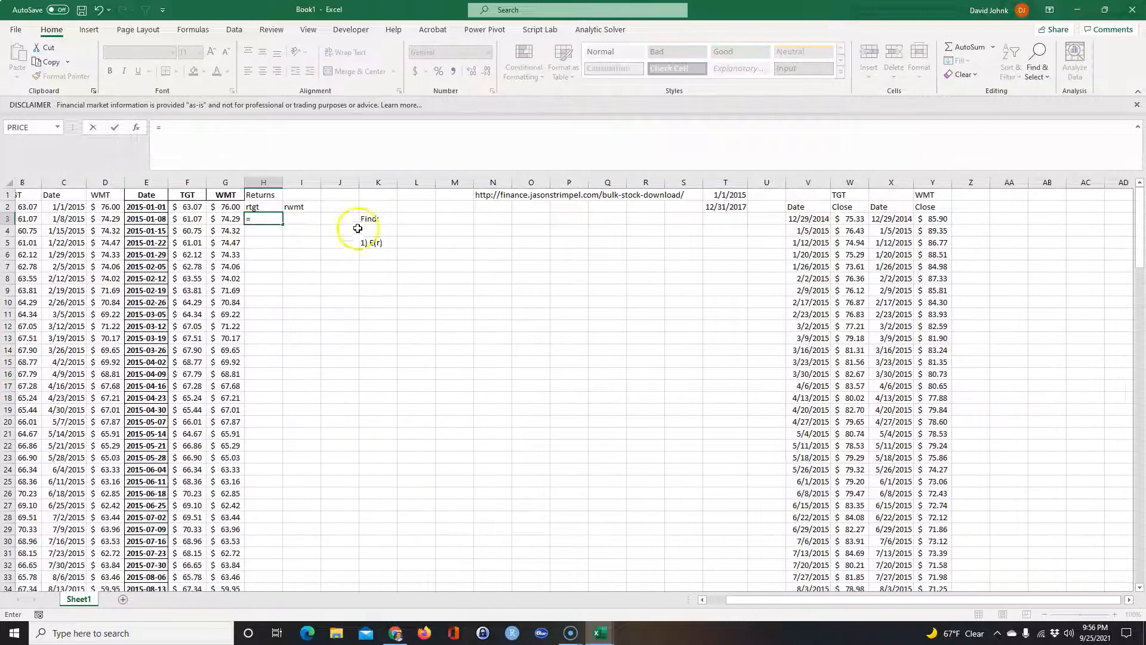
pyautogui.hscroll(-2, 795, 608)
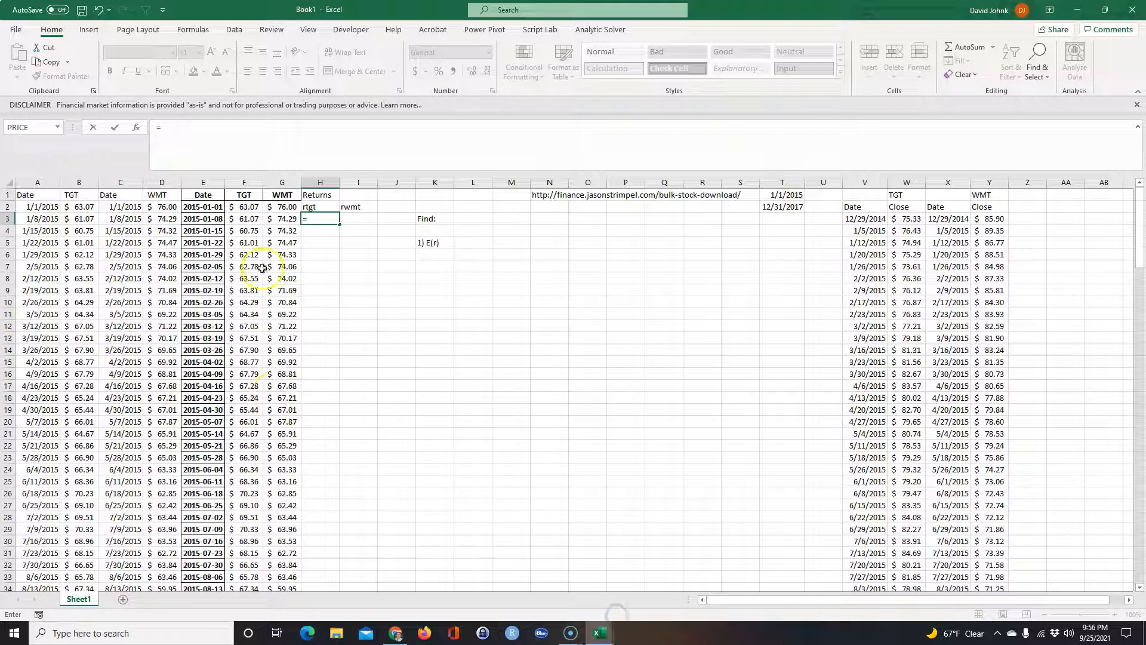
pyautogui.click(251, 218)
pyautogui.write('/')
pyautogui.click(254, 207)
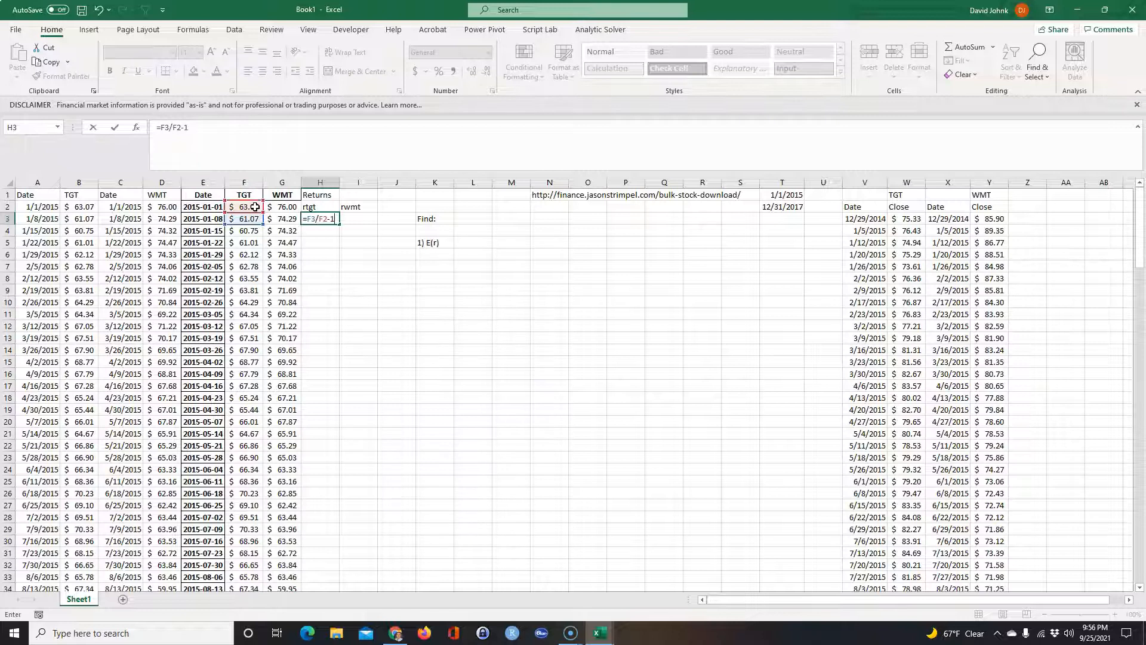
pyautogui.press('Return')
# Format the return in H3 as a percentage with four decimal places.
pyautogui.click(320, 218)
pyautogui.click(438, 71)
pyautogui.click(472, 72)
pyautogui.click(365, 278)
# Copy the return formula from H3 across to I3 and fill both columns down through all the weekly dates.
pyautogui.click(327, 218)
pyautogui.moveTo(337, 226); pyautogui.dragTo(366, 242)
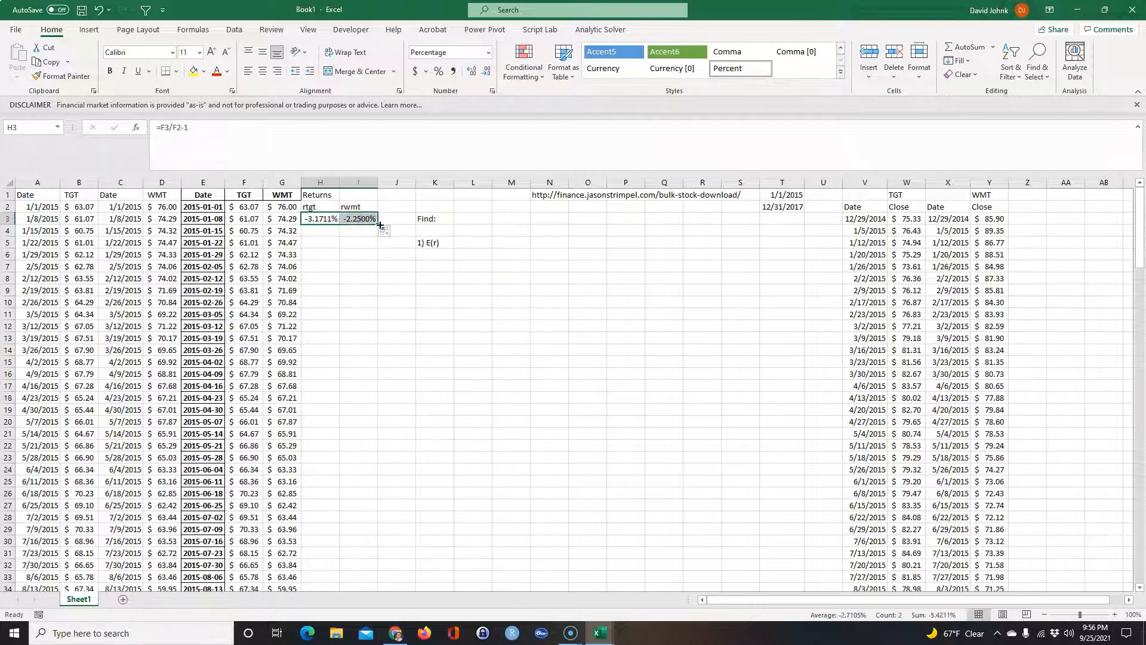
pyautogui.doubleClick(379, 224)
pyautogui.click(309, 278)
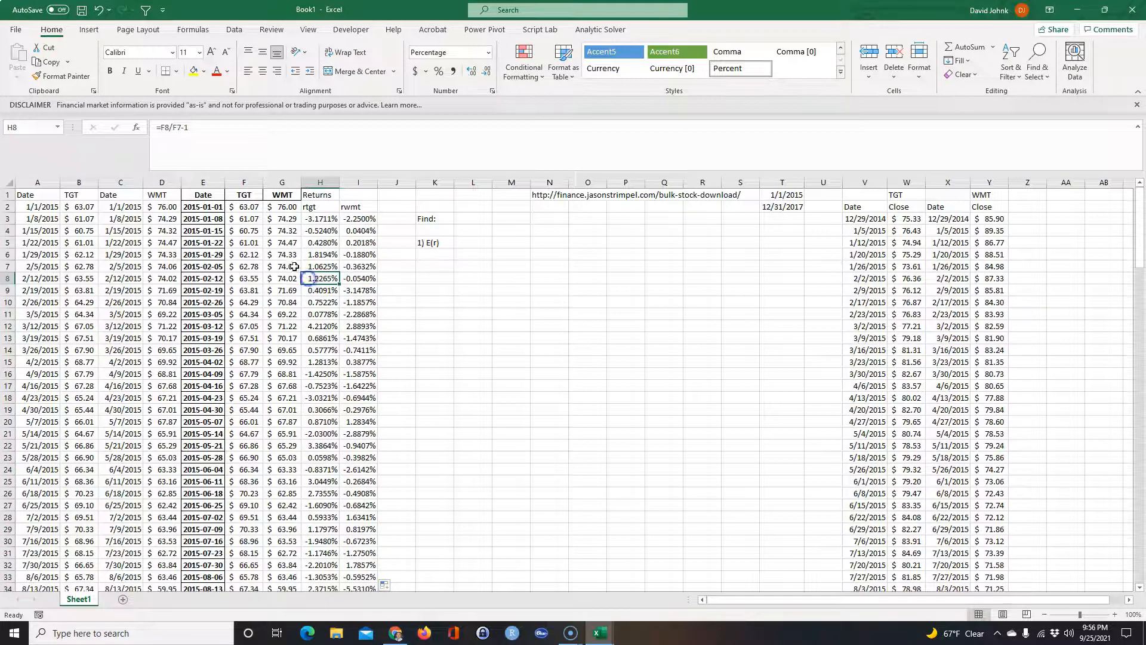
pyautogui.click(208, 221)
pyautogui.click(320, 243)
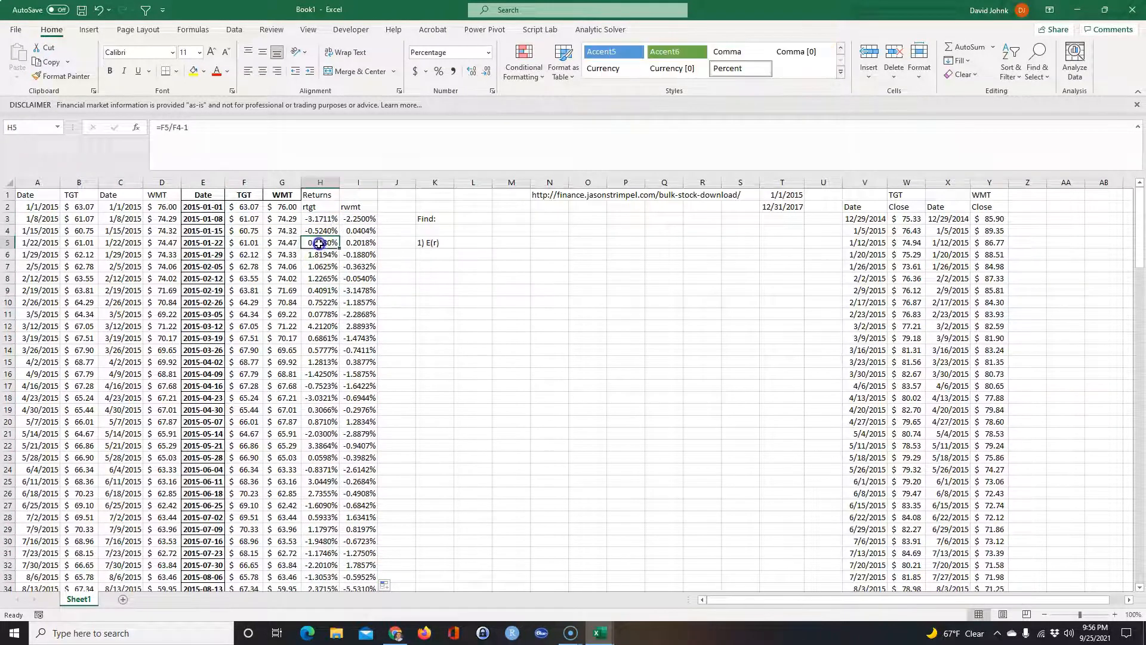
# Change the heading in H1 to "Weekly Returns".
pyautogui.doubleClick(311, 195)
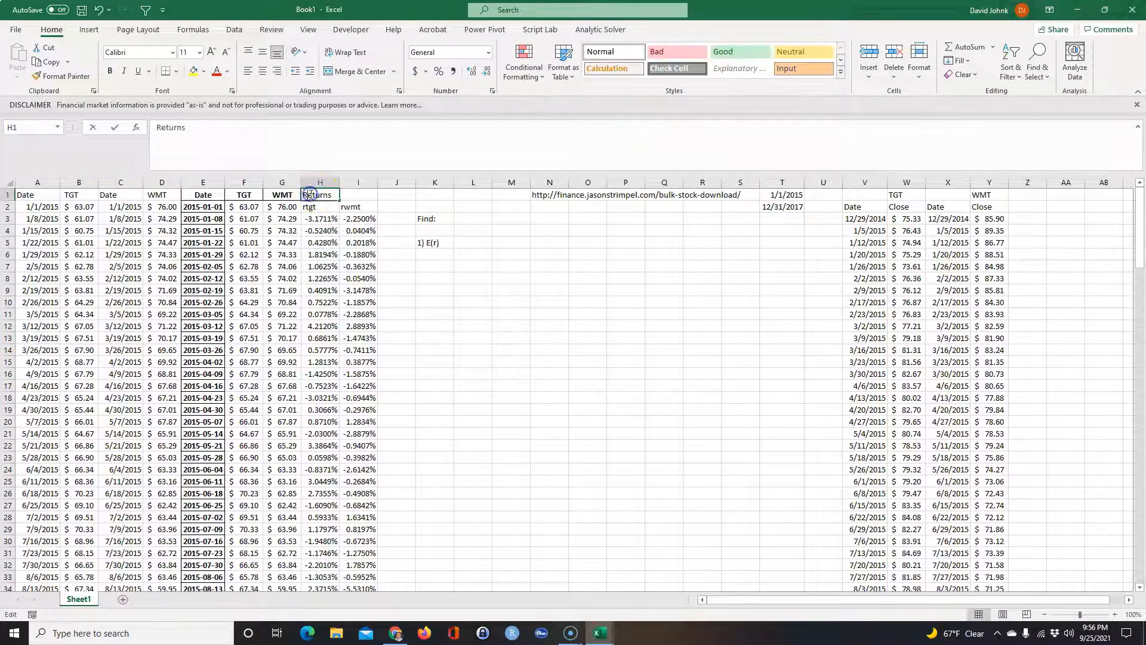
pyautogui.click(303, 195)
pyautogui.write('Weekly')
pyautogui.click(393, 253)
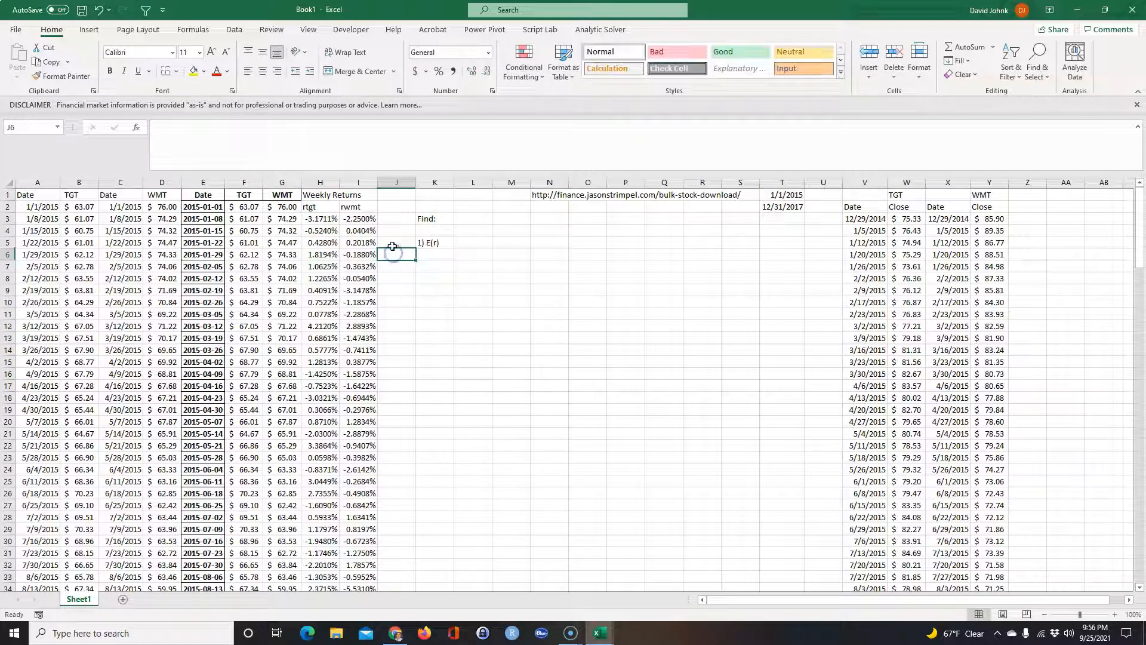
pyautogui.click(406, 278)
pyautogui.click(433, 240)
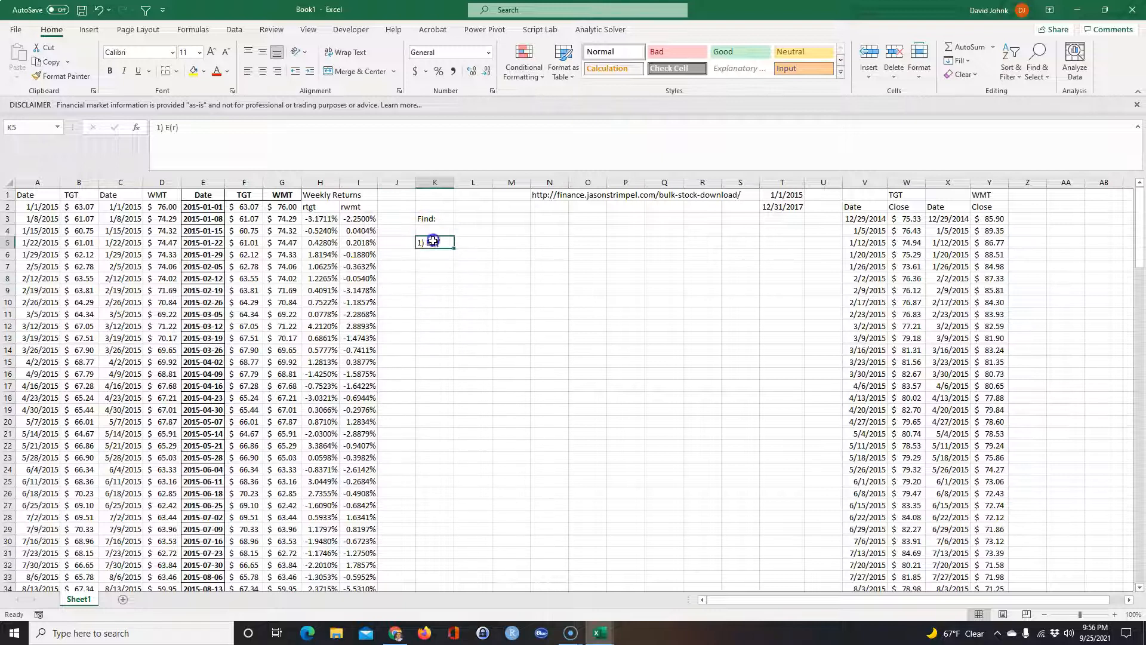
pyautogui.click(460, 233)
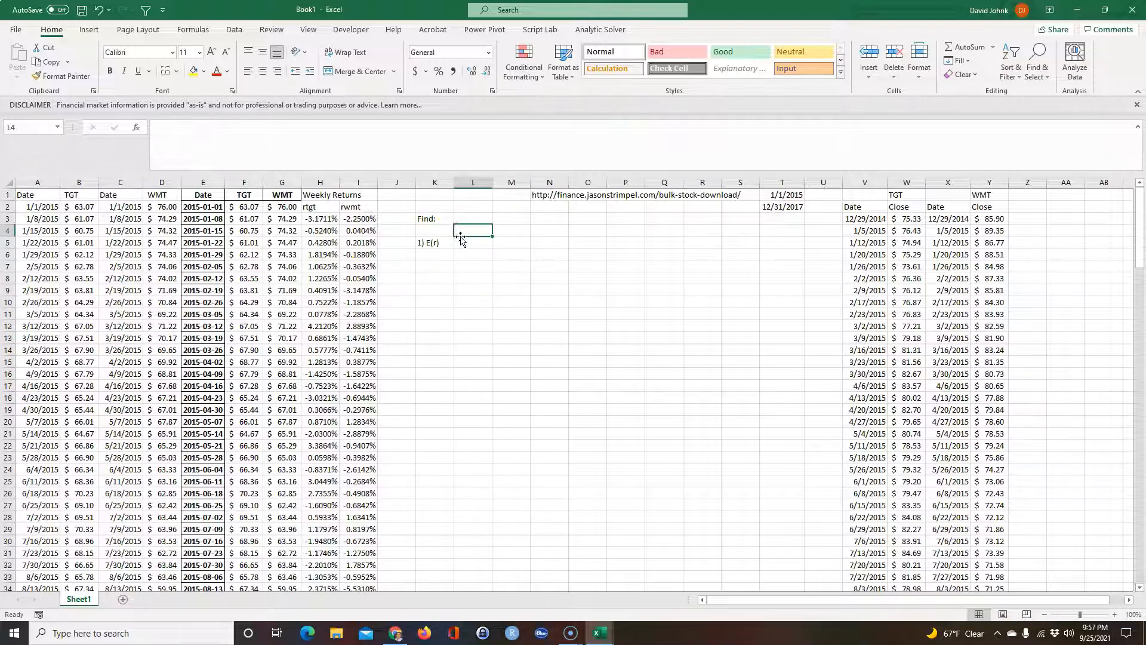
pyautogui.write('rwmt')
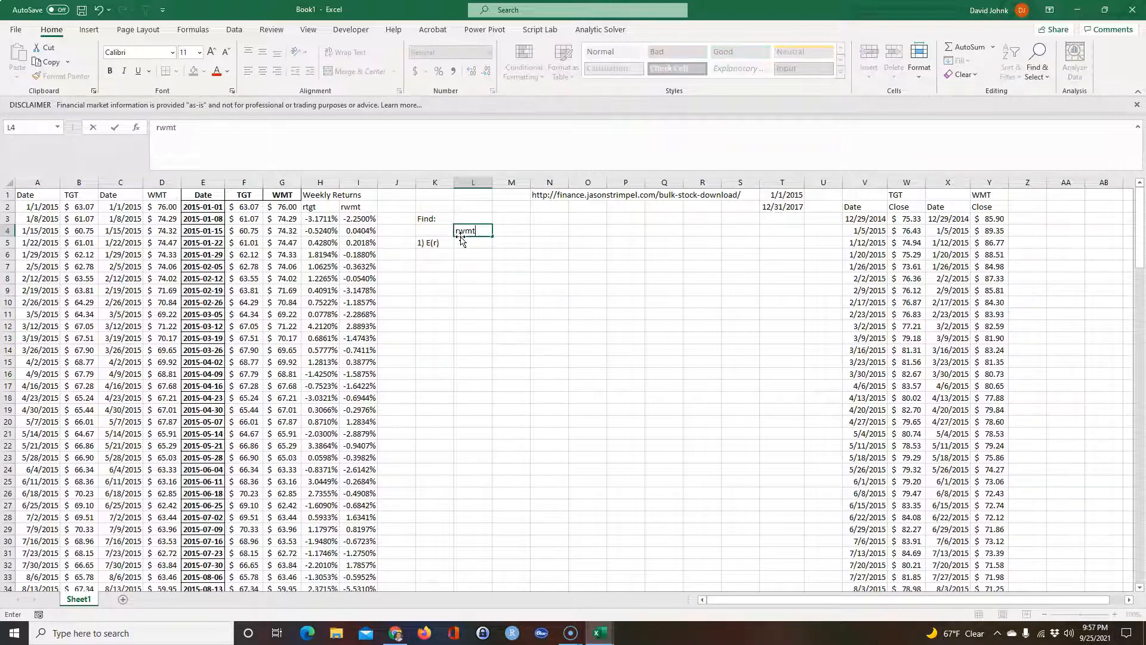
pyautogui.press('Tab')
pyautogui.click(461, 237)
pyautogui.write('wmt')
pyautogui.press('Tab')
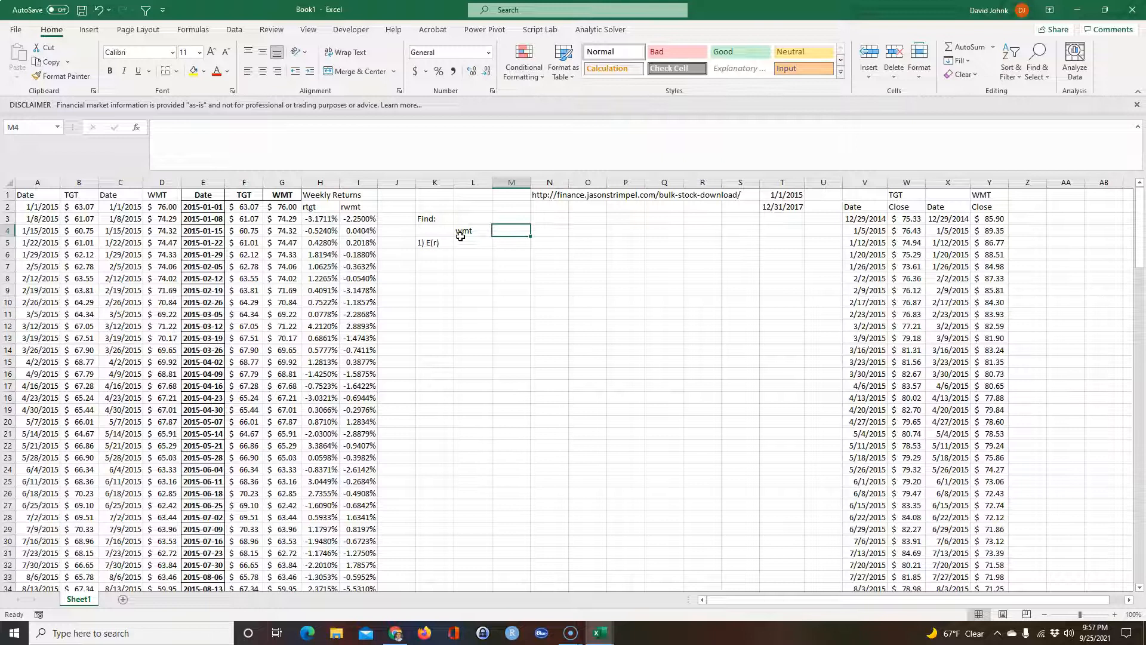
# Link L4 to the TGT header in F1 and M4 to the WMT header in G1.
pyautogui.click(461, 238)
pyautogui.write('t')
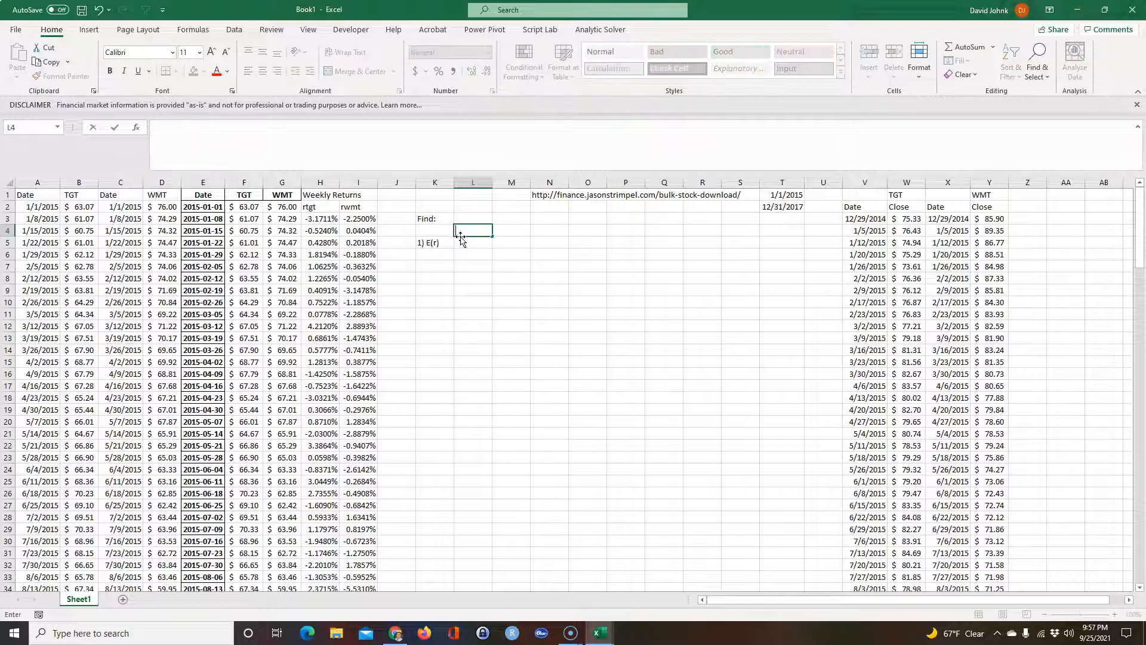
pyautogui.write('=')
pyautogui.click(252, 194)
pyautogui.press('Return')
pyautogui.click(510, 230)
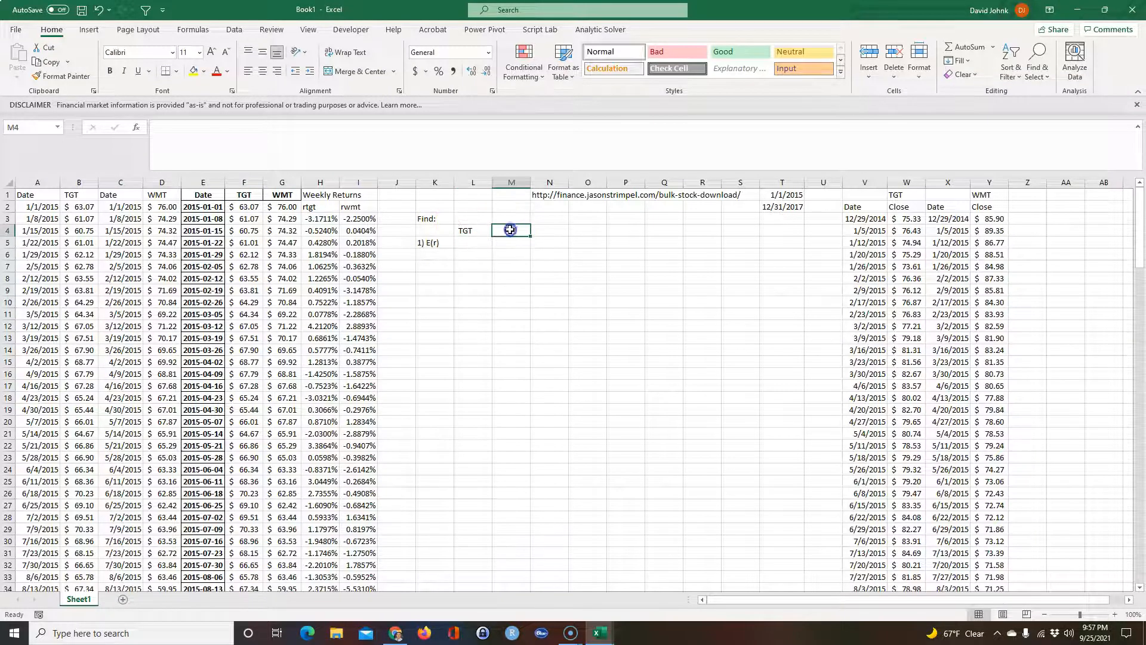
pyautogui.write('=')
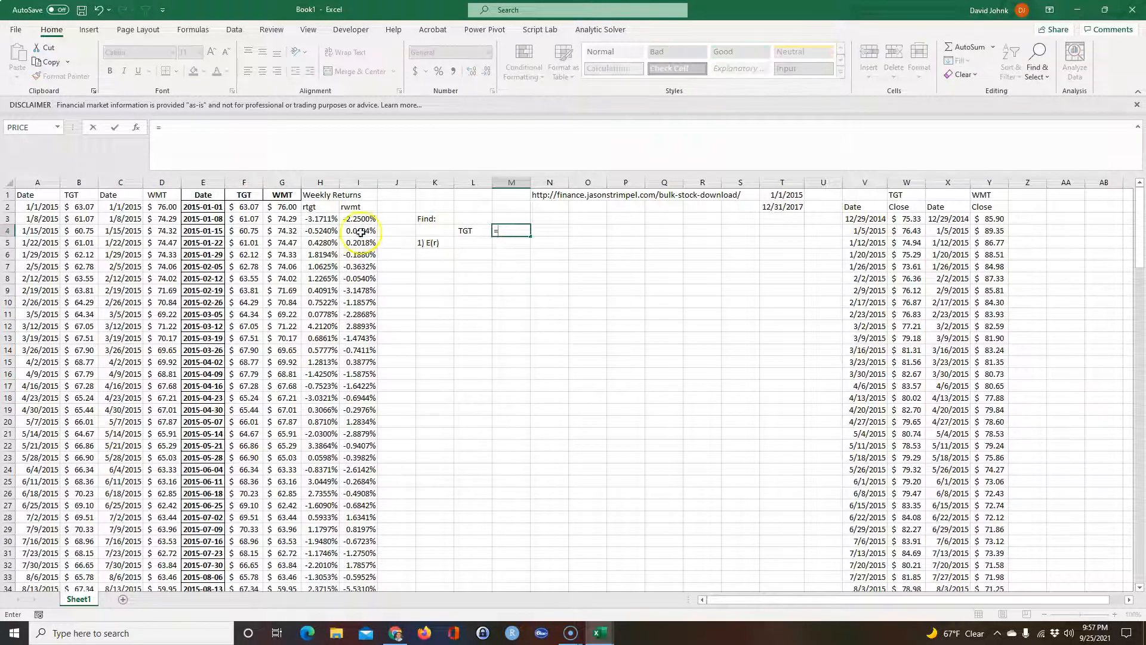
pyautogui.click(283, 195)
pyautogui.press('Return')
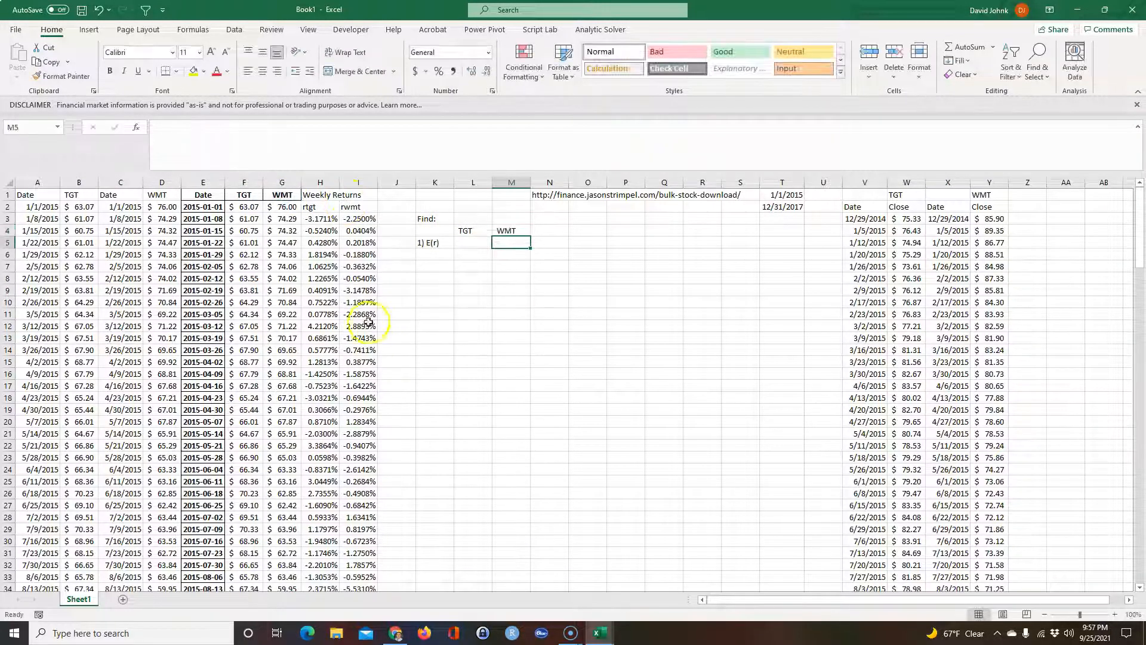
pyautogui.click(388, 338)
# Calculate the expected return in L5 with =AVERAGE(H3:H158) and copy the formula across to M5.
pyautogui.click(470, 239)
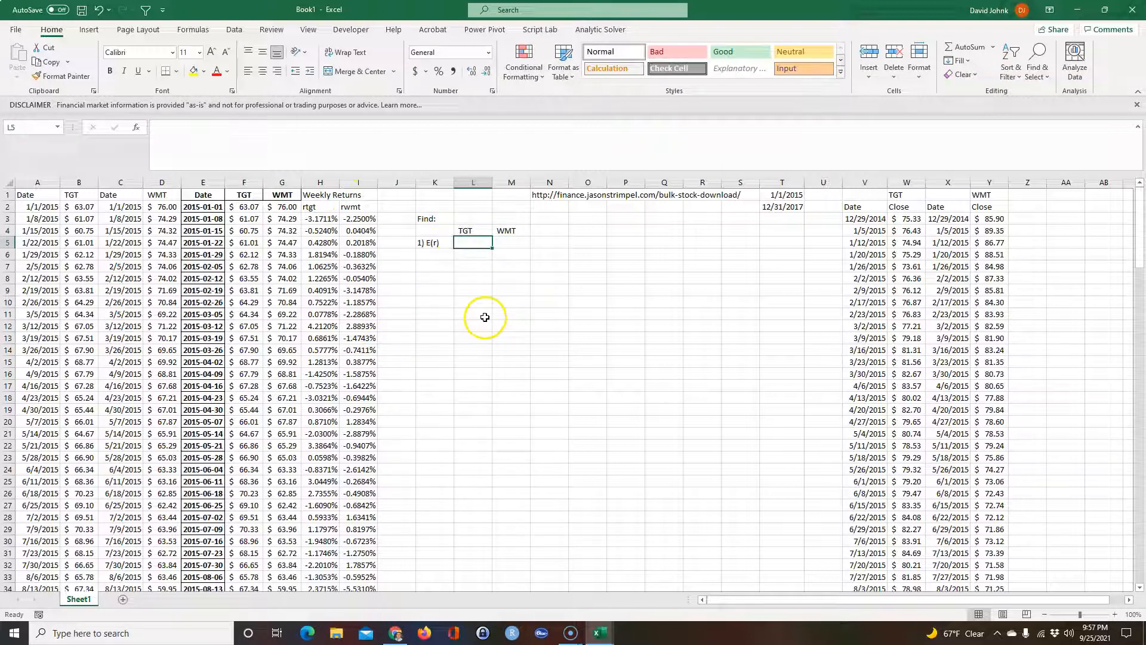
pyautogui.write('=average(')
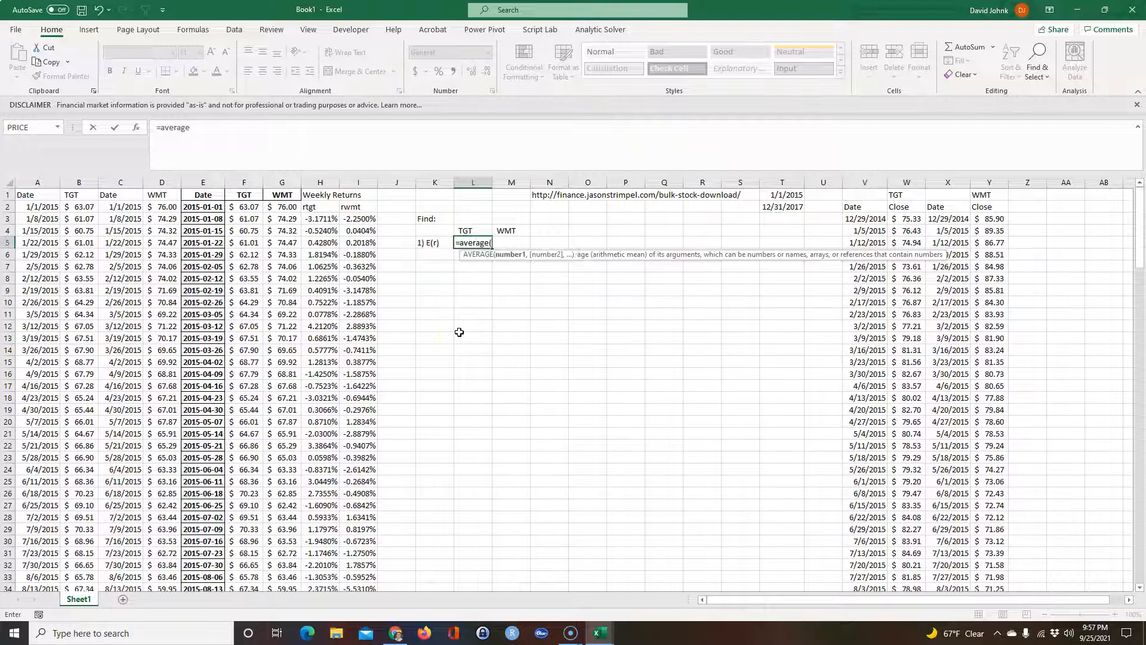
pyautogui.click(321, 224)
pyautogui.moveTo(321, 224); pyautogui.dragTo(321, 277)
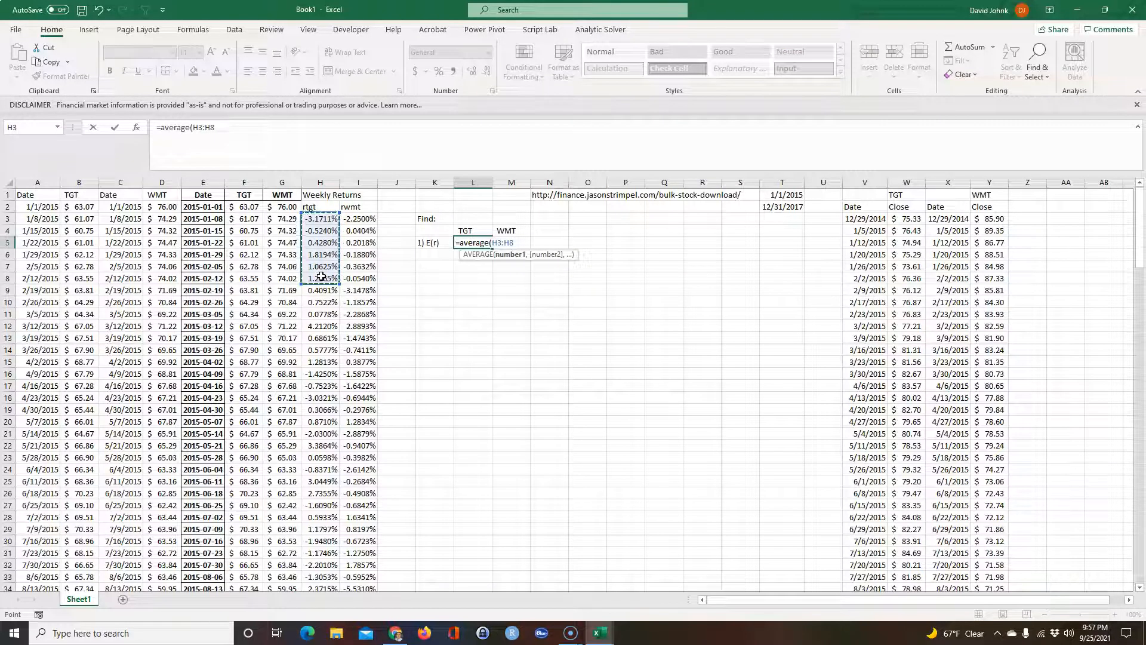
pyautogui.hotkey('ctrl', 'shift', 'Down')
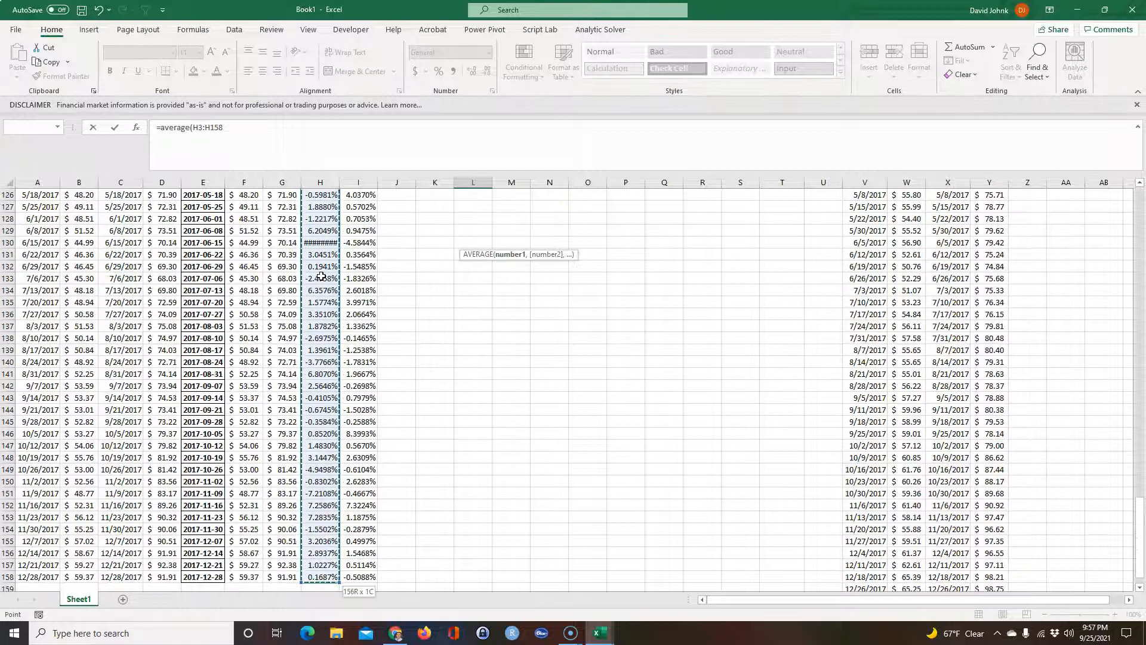
pyautogui.press('Escape')
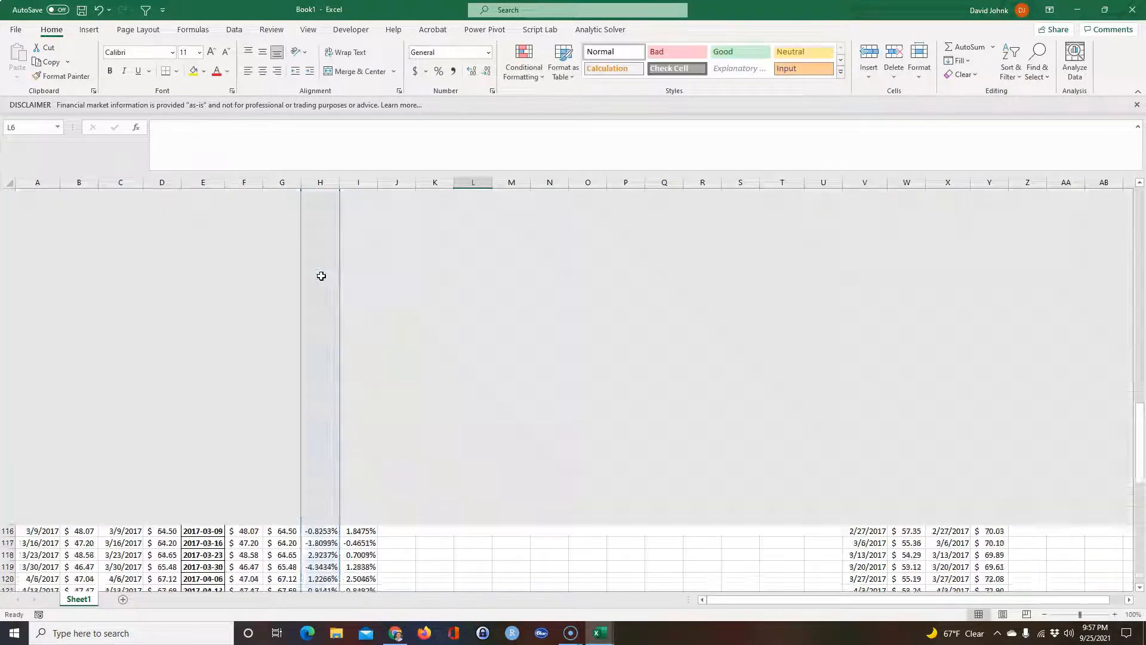
pyautogui.scroll(2, 400, 292)
pyautogui.click(475, 242)
pyautogui.moveTo(517, 252); pyautogui.dragTo(517, 250)
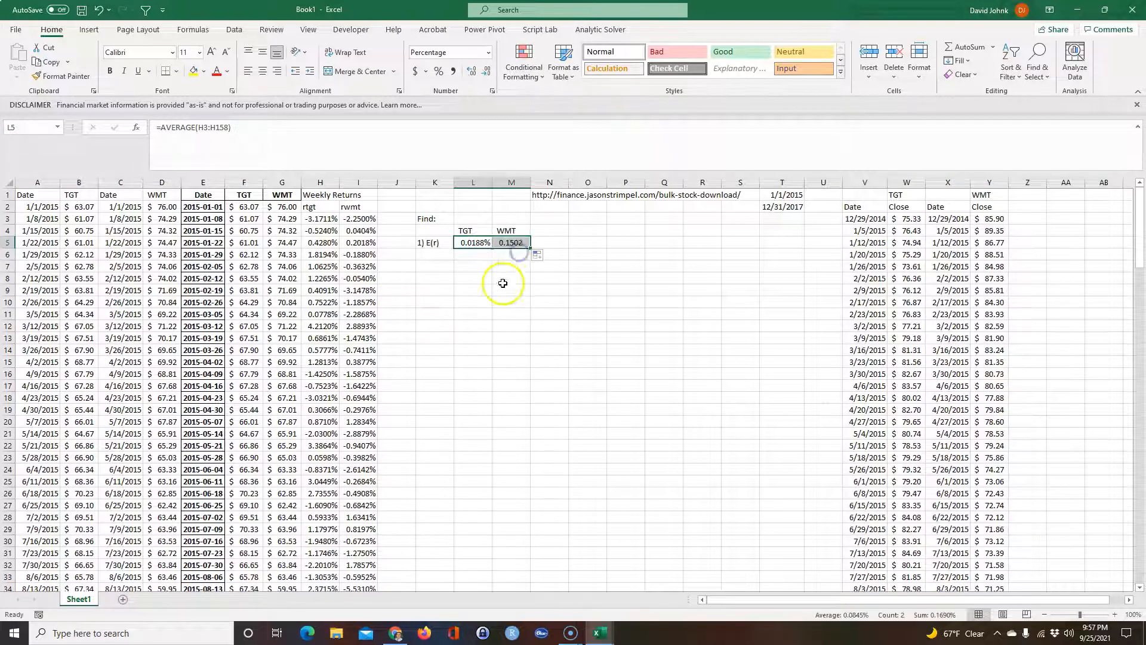
# Format the expected returns in L5:M5 as percentages with four decimal places.
pyautogui.click(468, 72)
pyautogui.click(511, 326)
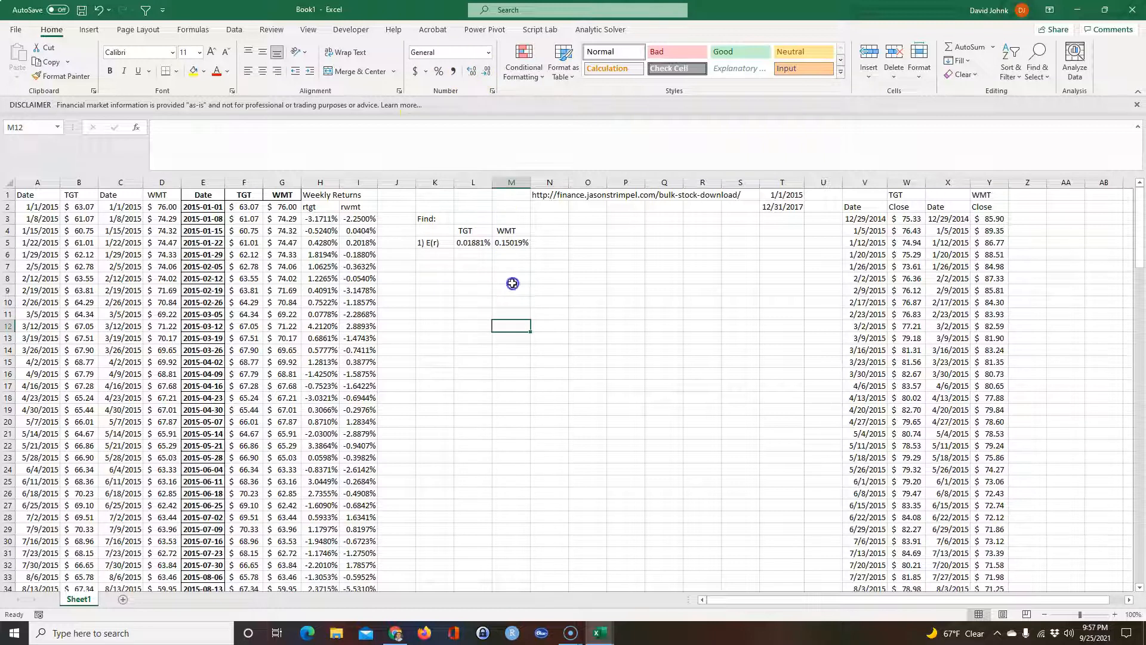
pyautogui.moveTo(473, 243); pyautogui.dragTo(505, 242)
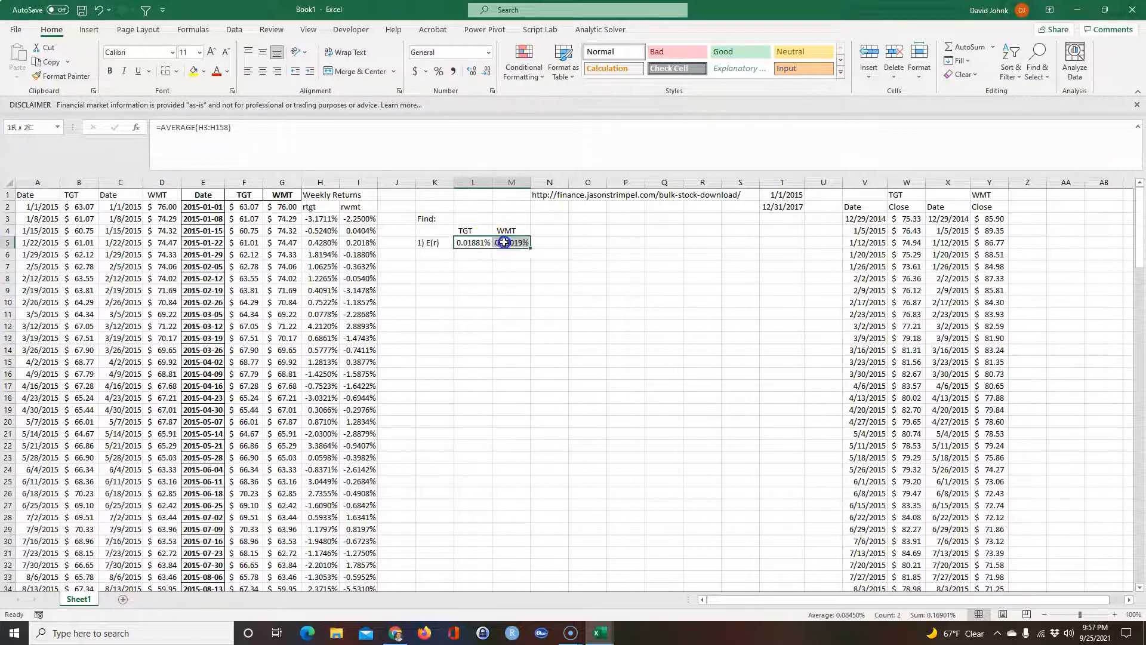
pyautogui.click(473, 71)
pyautogui.click(491, 72)
pyautogui.click(491, 72)
pyautogui.click(557, 314)
# Highlight the WMT expected return in M5 with a yellow fill.
pyautogui.click(522, 243)
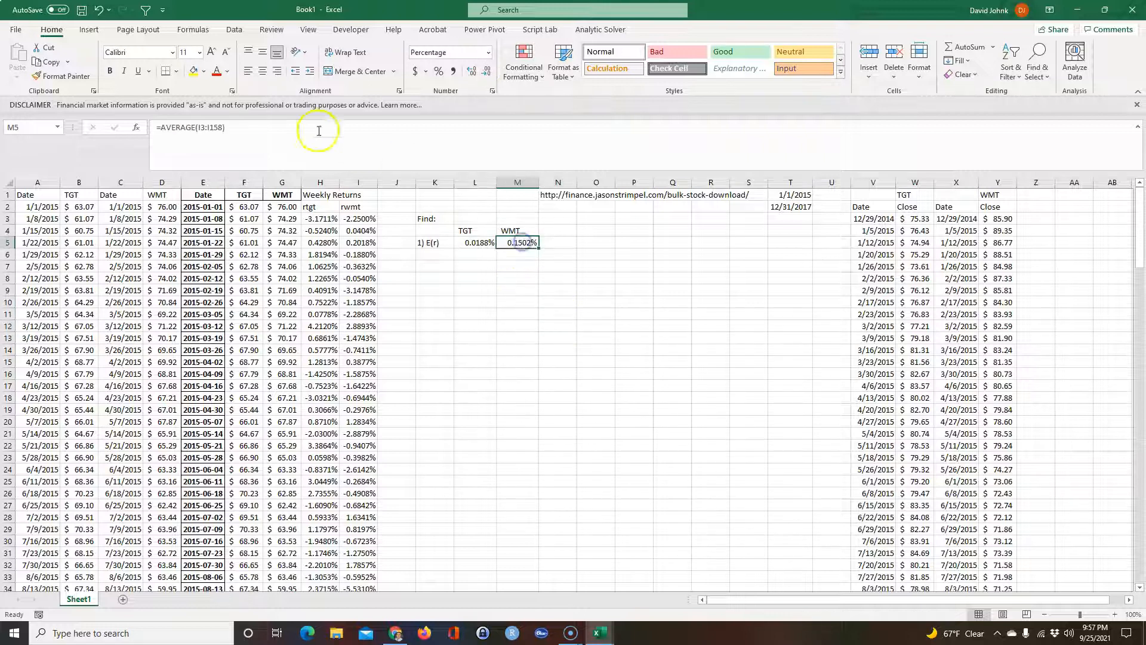
pyautogui.click(194, 71)
pyautogui.click(519, 326)
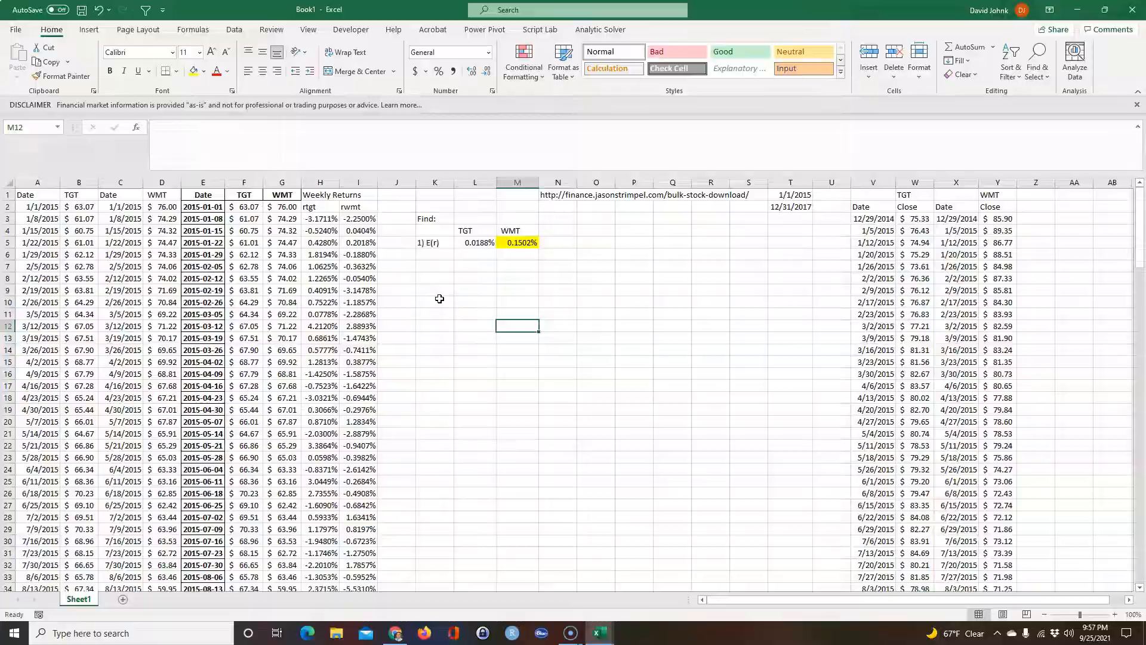
# Capture the Intro and Part 1 boxes of Problem 11 in the browser and paste the picture into the Excel sheet at P4.
pyautogui.hotkey('alt', 'Tab')
pyautogui.click(423, 197)
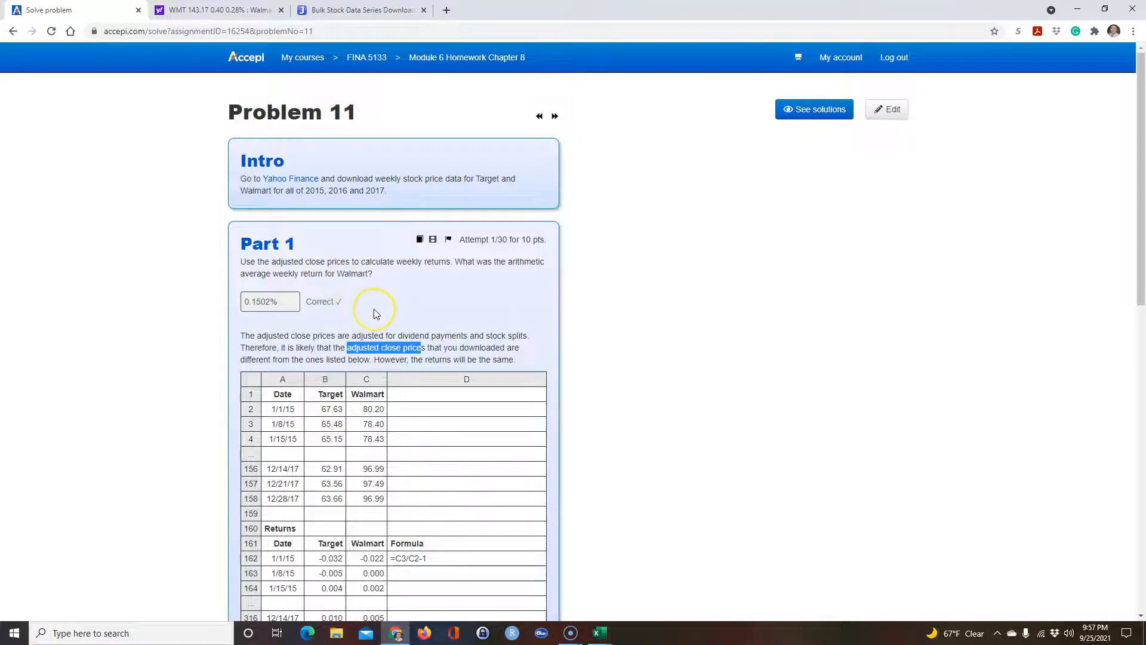
pyautogui.press('super+shift+s')
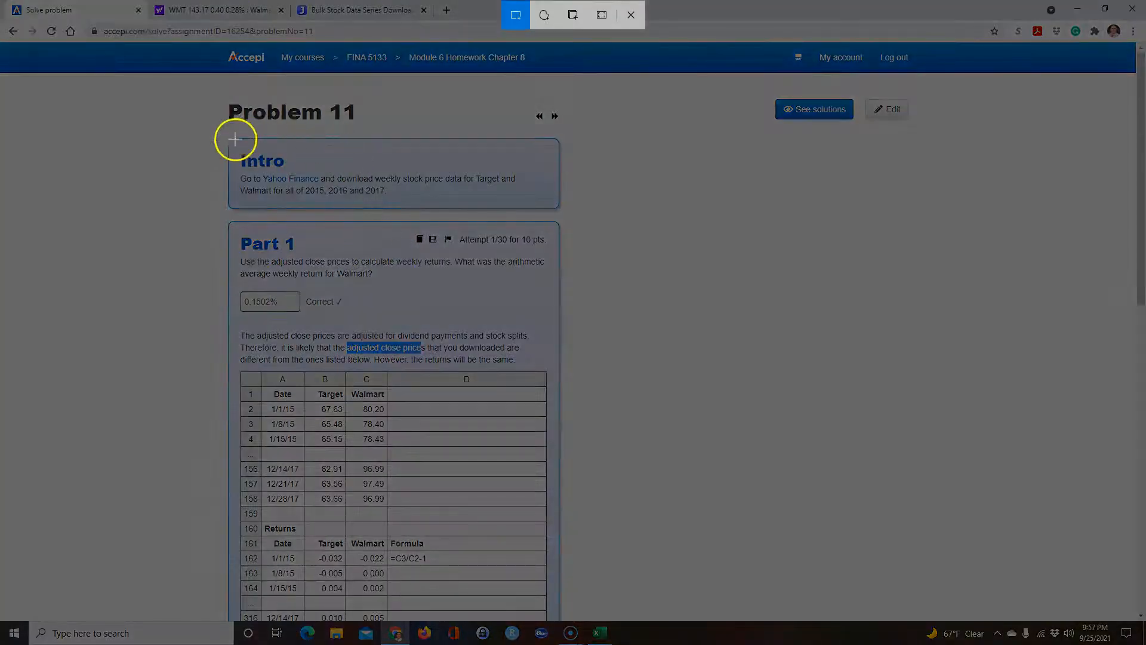
pyautogui.moveTo(224, 153); pyautogui.dragTo(578, 323)
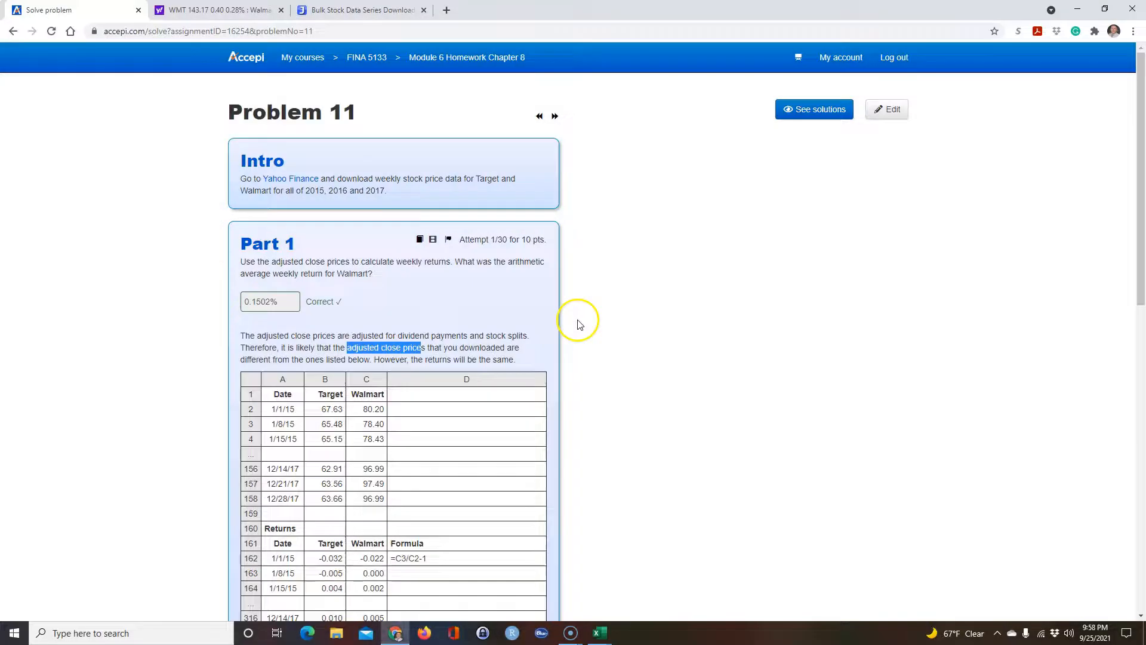
pyautogui.hotkey('alt', 'Tab')
pyautogui.click(629, 229)
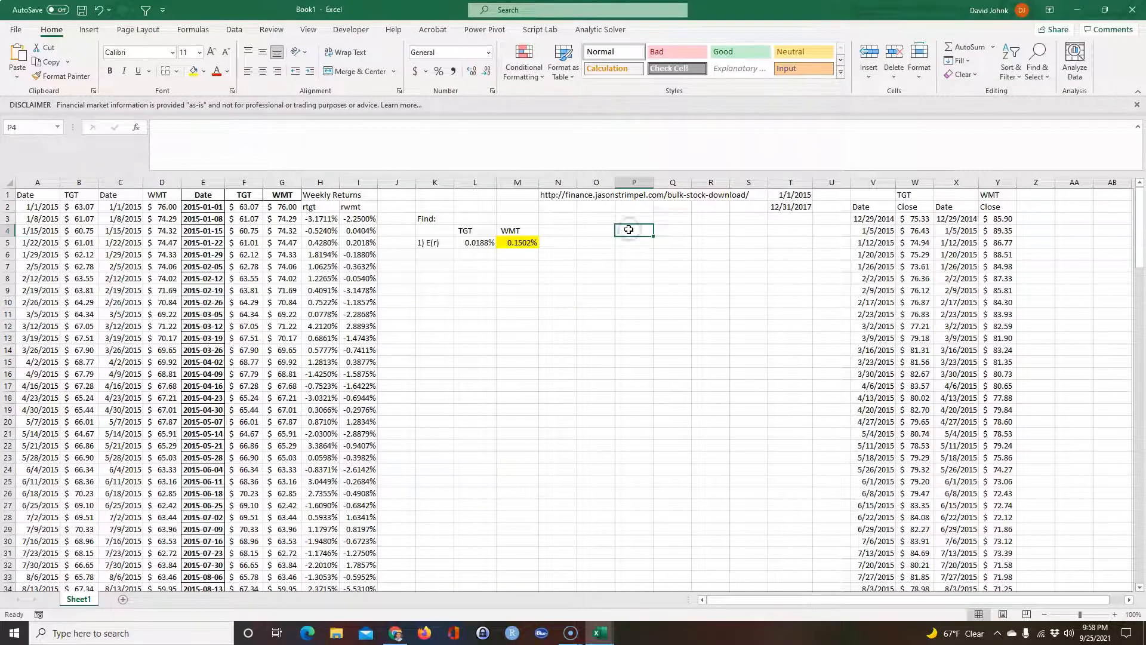
pyautogui.hotkey('ctrl', 'v')
pyautogui.click(517, 374)
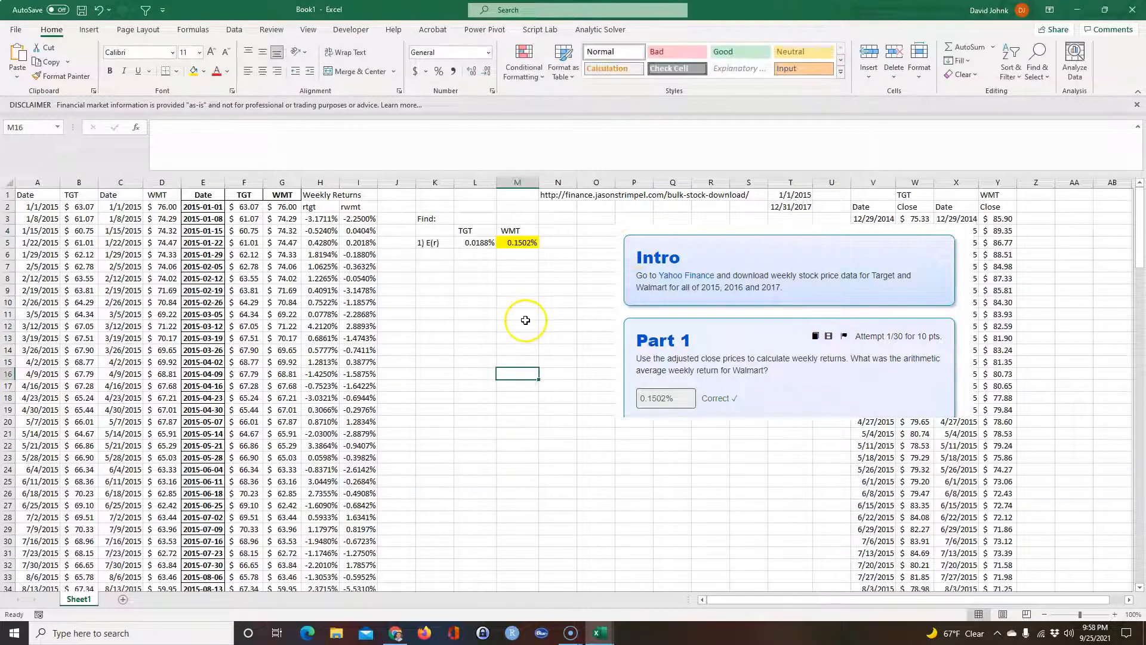
# Make the "Find:" heading in K3 bold and underlined.
pyautogui.click(474, 306)
pyautogui.click(432, 219)
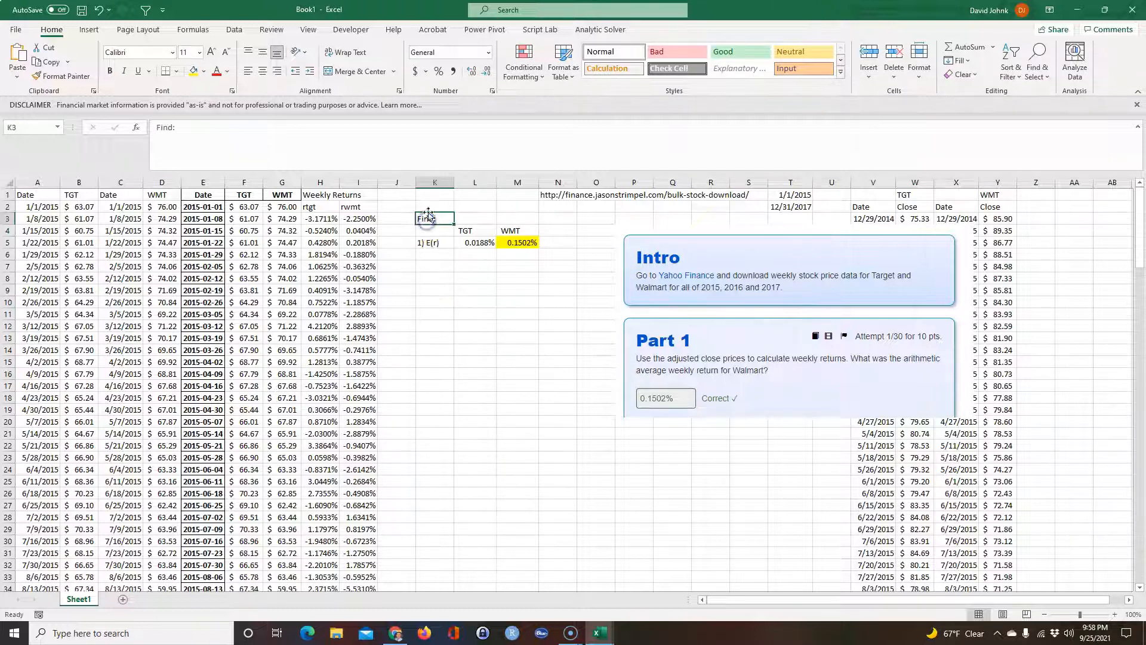
pyautogui.click(110, 71)
pyautogui.click(138, 70)
pyautogui.click(504, 339)
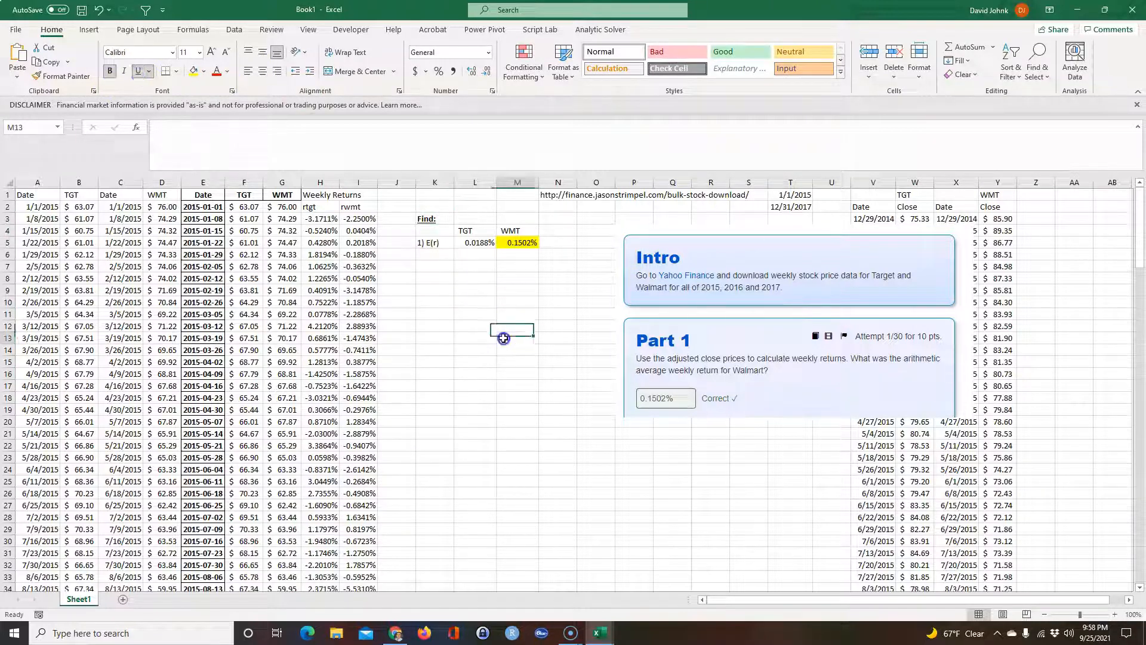
# Enter the heading "Solution:" in K12 and make it bold.
pyautogui.click(439, 326)
pyautogui.write('W')
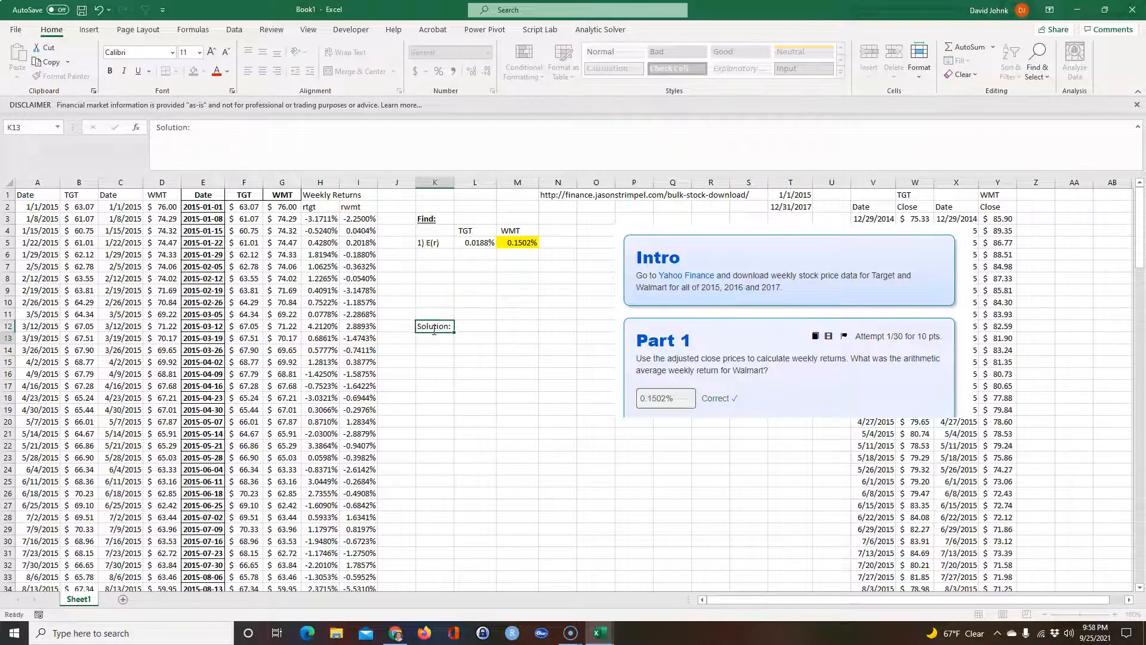
pyautogui.press('Return')
pyautogui.click(427, 327)
pyautogui.click(110, 71)
pyautogui.click(148, 72)
pyautogui.press('Escape')
# Copy the expected return block K4:M5 and paste it under the Solution heading at K13.
pyautogui.moveTo(430, 231); pyautogui.dragTo(525, 245)
pyautogui.rightClick(519, 245)
pyautogui.click(552, 269)
pyautogui.click(428, 339)
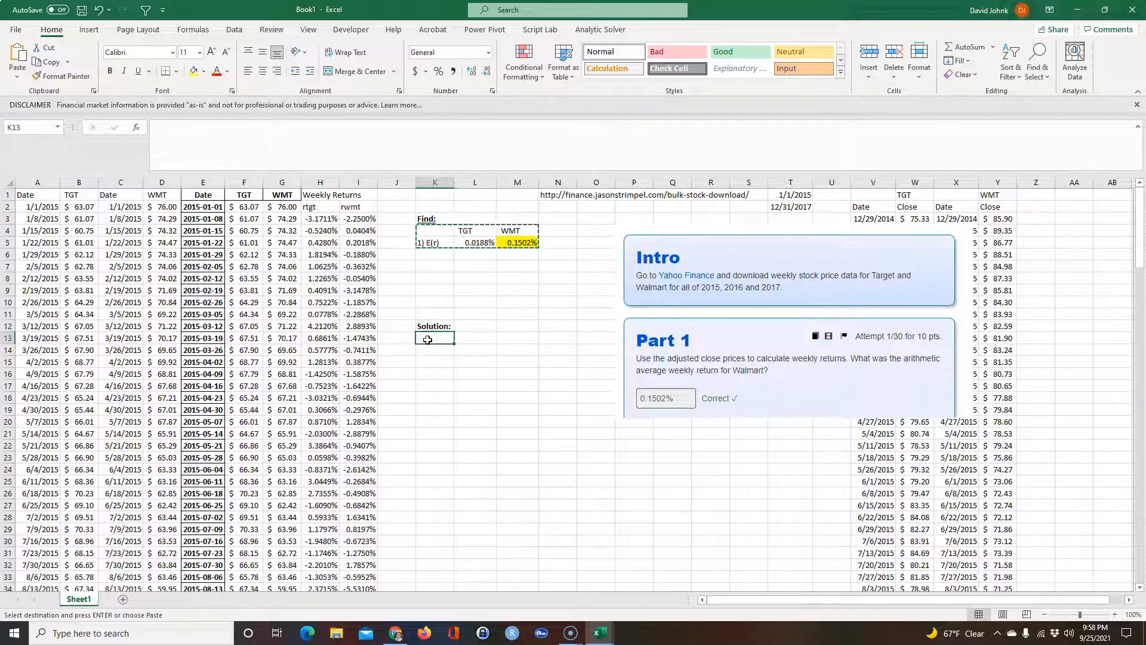
pyautogui.hotkey('ctrl', 'v')
# Replace the TGT and WMT expected returns in L5 and M5 of the Find section with "?".
pyautogui.click(479, 244)
pyautogui.write('?')
pyautogui.press('Tab')
pyautogui.write('?')
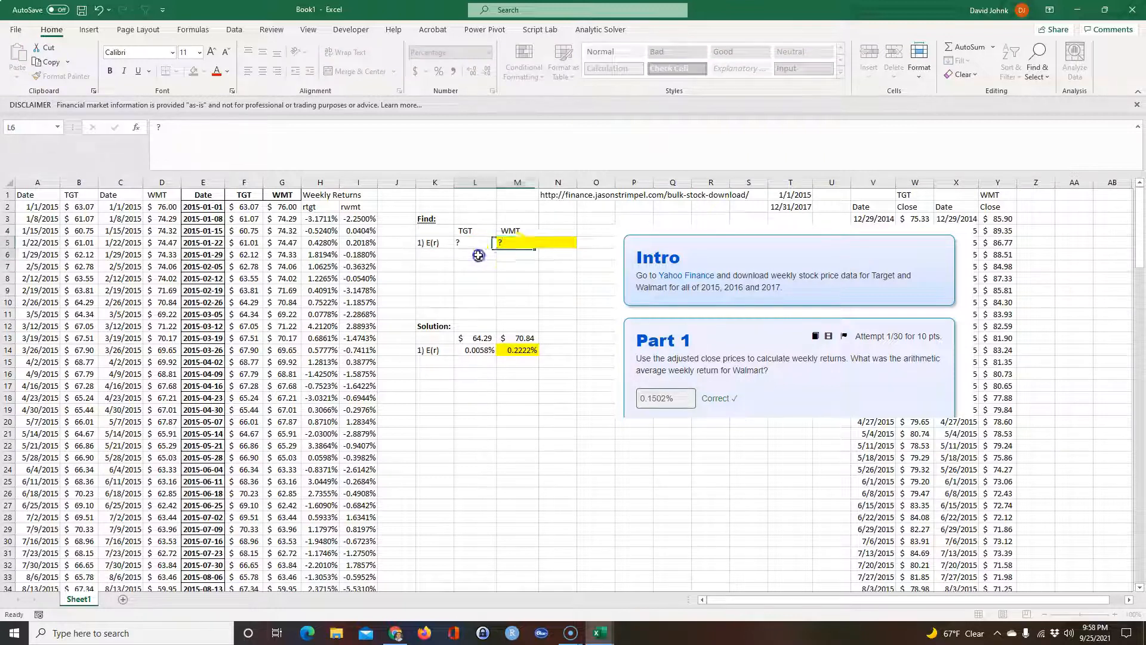
pyautogui.press('Return')
pyautogui.click(465, 455)
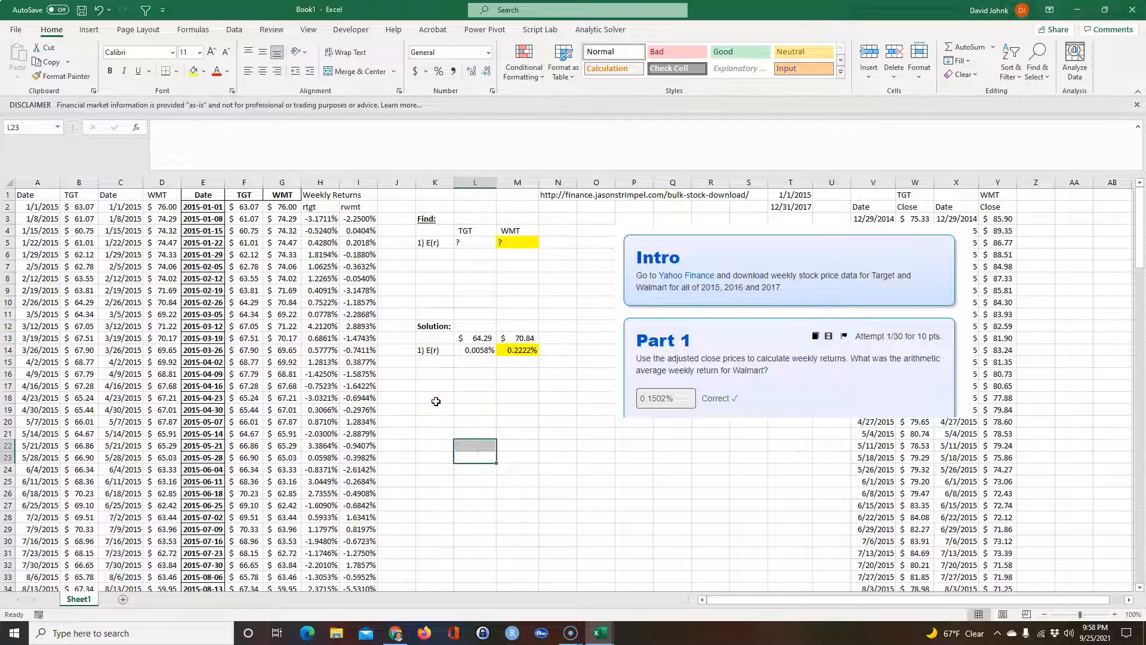
# Link the Solution headers L13 and M13 to the TGT and WMT headers in L4 and M4.
pyautogui.click(472, 337)
pyautogui.write('=')
pyautogui.click(465, 231)
pyautogui.press('Return')
pyautogui.click(517, 339)
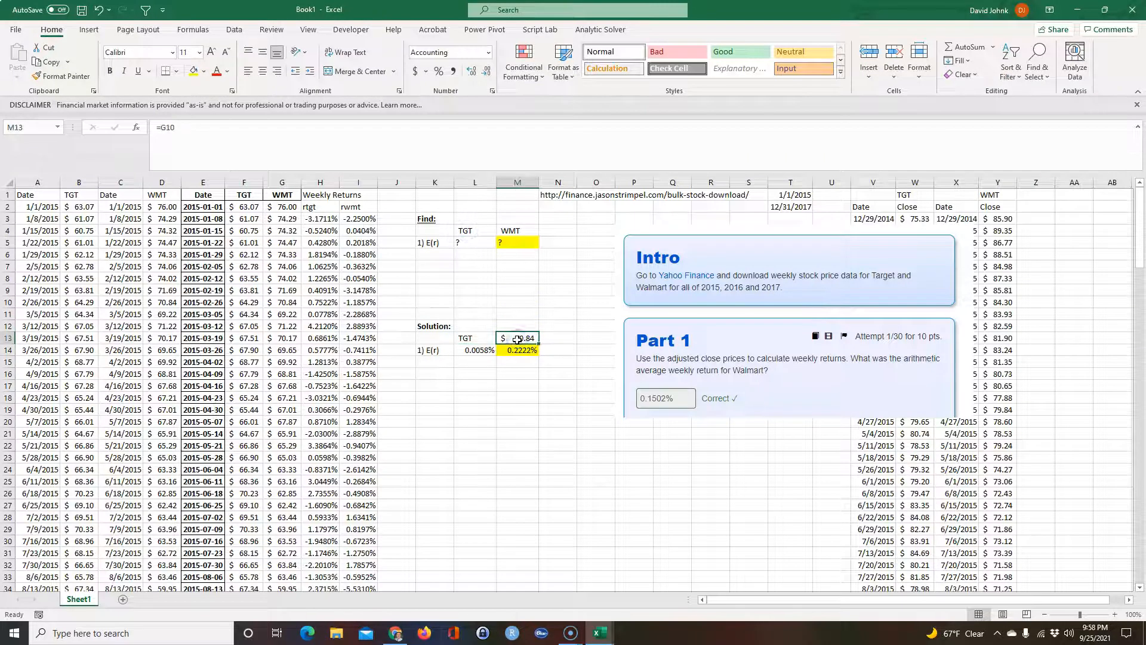
pyautogui.write('=')
pyautogui.click(506, 231)
pyautogui.press('Return')
pyautogui.click(506, 466)
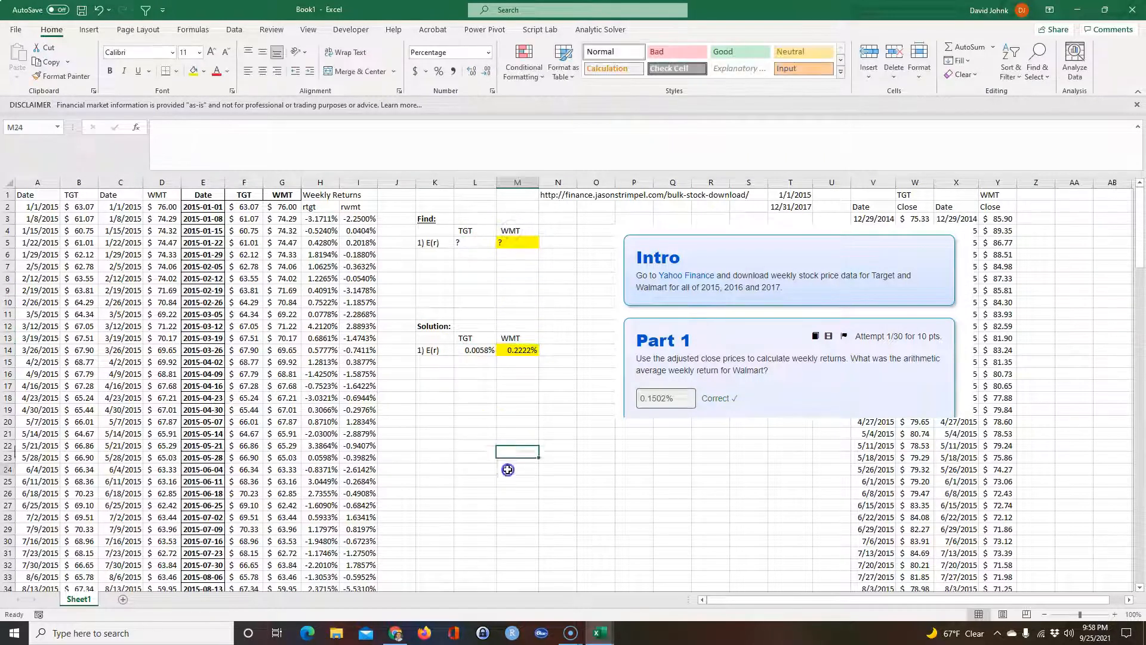
# Correct the average range in M14 to I3:I158 and copy the formula across to L14.
pyautogui.doubleClick(518, 350)
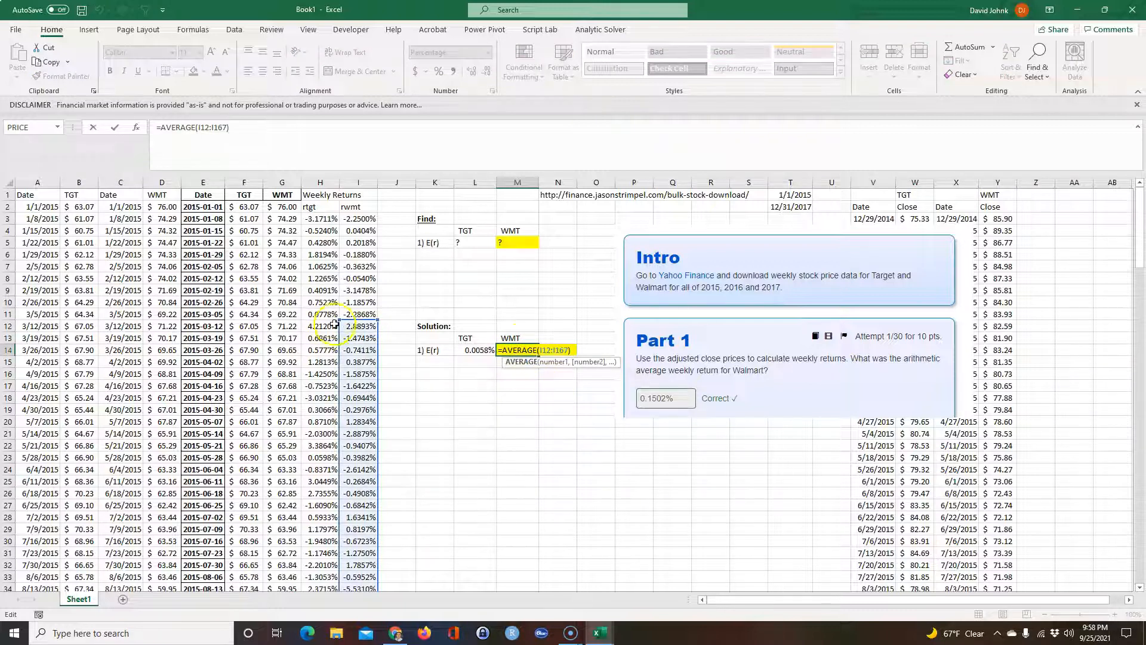
pyautogui.moveTo(354, 322); pyautogui.dragTo(343, 224)
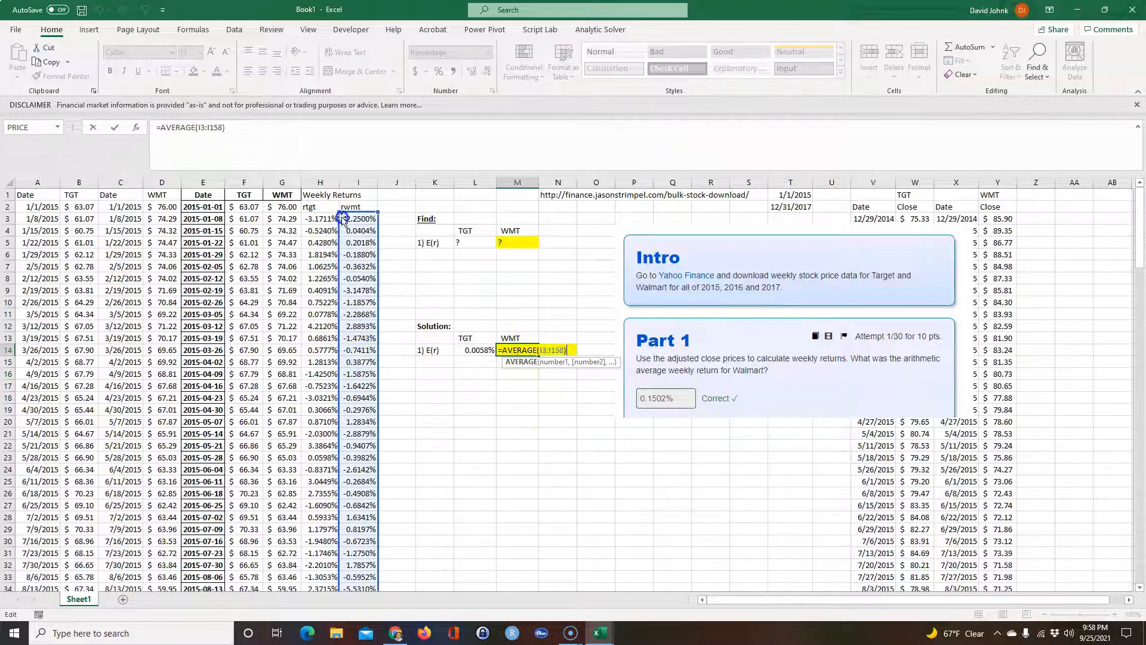
pyautogui.press('Return')
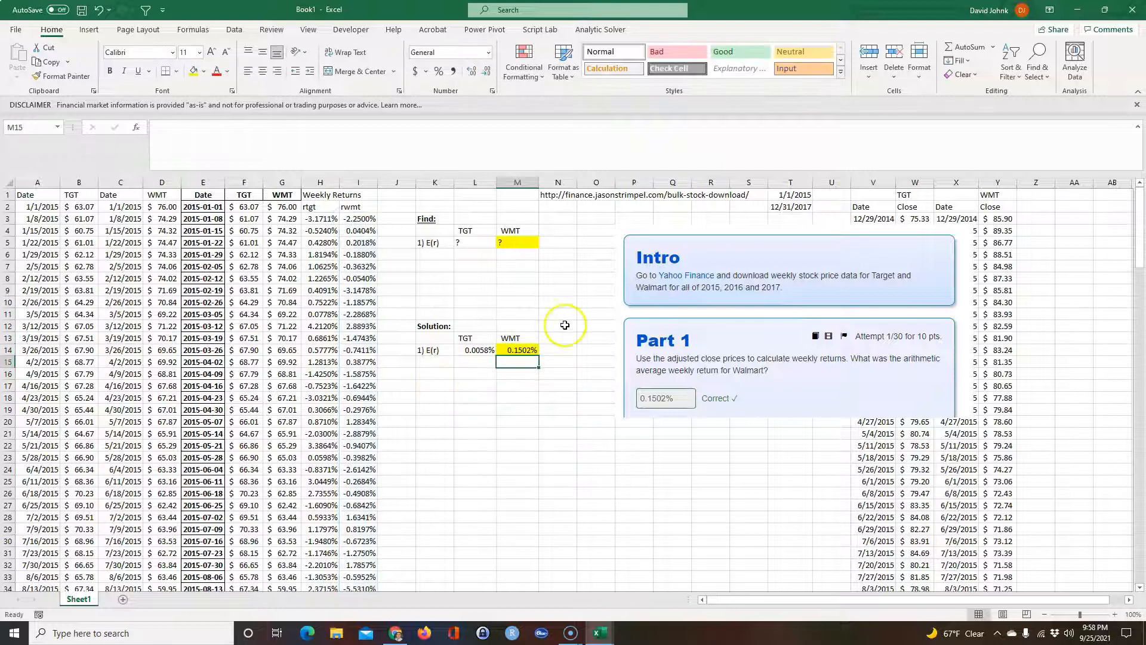
pyautogui.click(525, 353)
pyautogui.moveTo(539, 355); pyautogui.dragTo(469, 358)
pyautogui.click(483, 445)
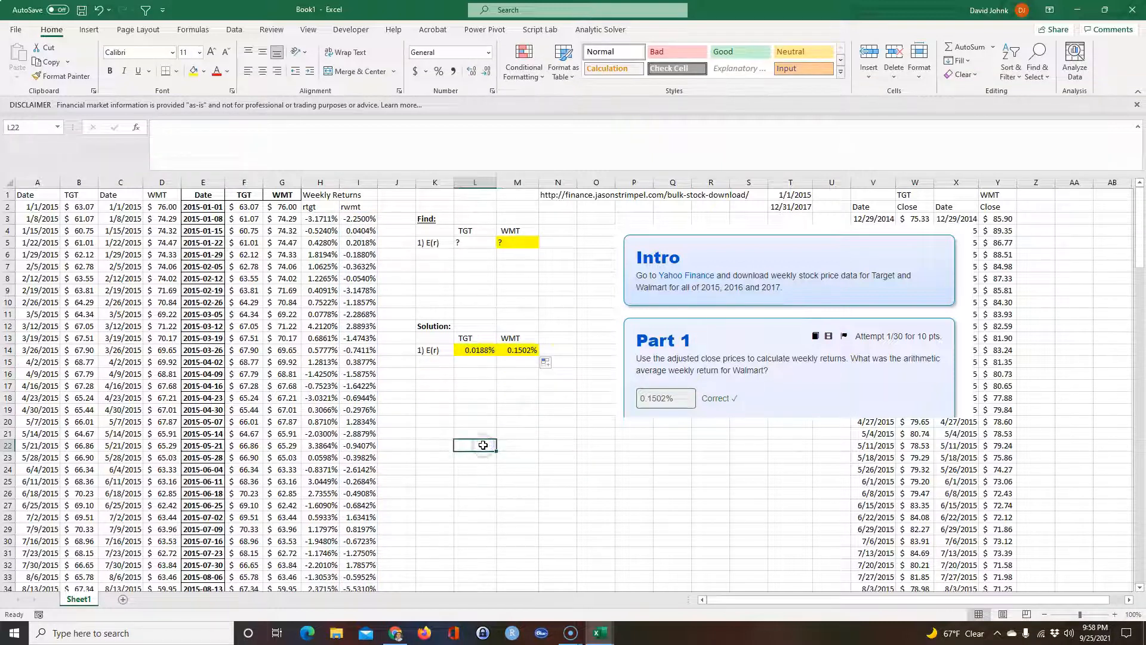
# Name the Target weekly returns range H3:H158 "rtgt".
pyautogui.click(321, 362)
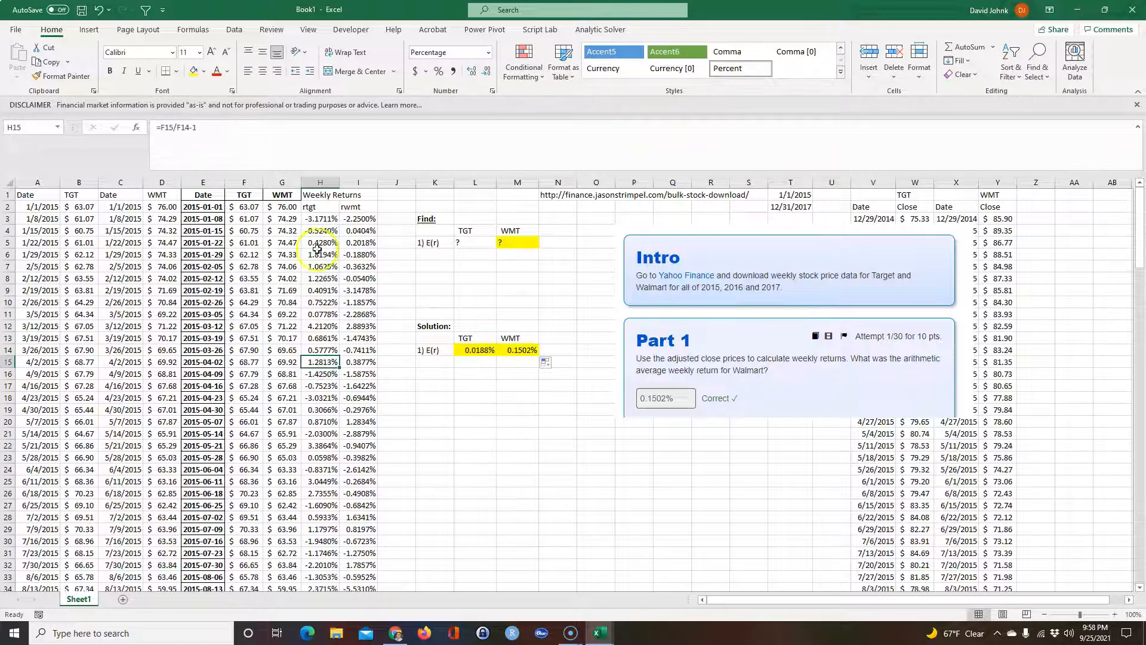
pyautogui.moveTo(316, 219); pyautogui.dragTo(328, 260)
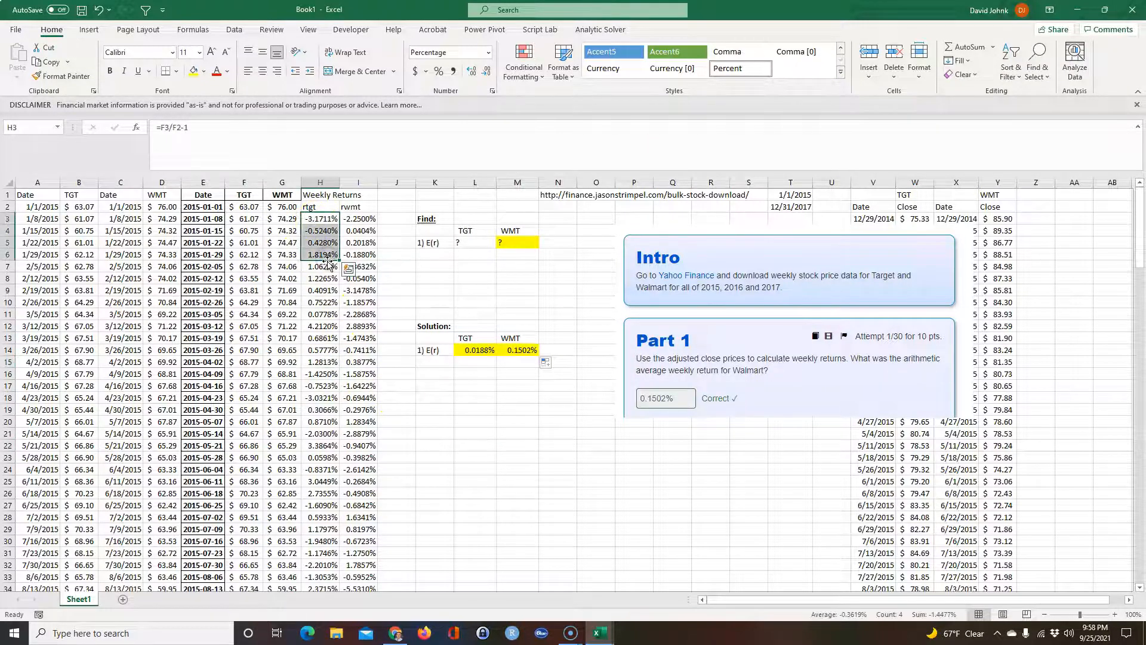
pyautogui.hotkey('ctrl', 'shift', 'Down')
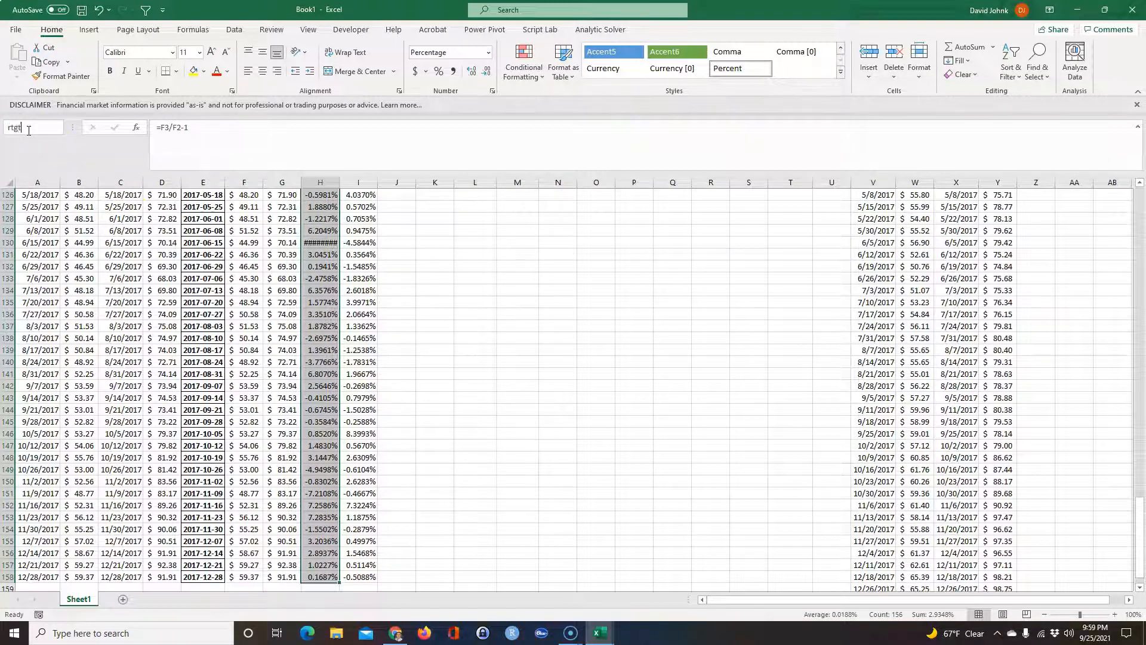
pyautogui.press('Return')
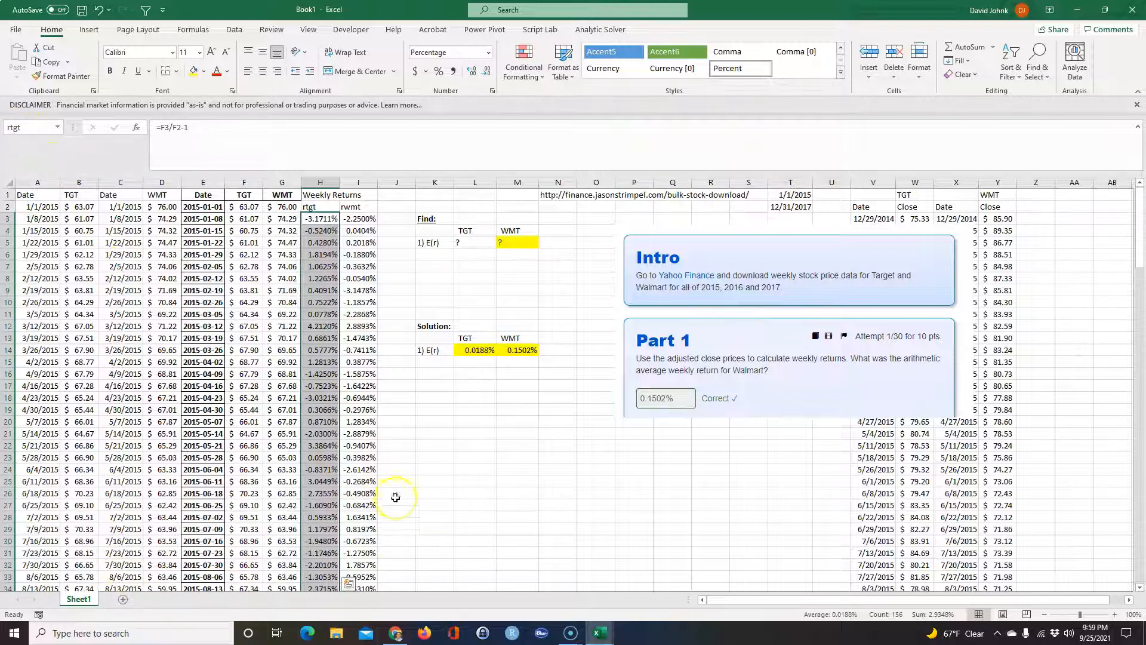
pyautogui.click(425, 469)
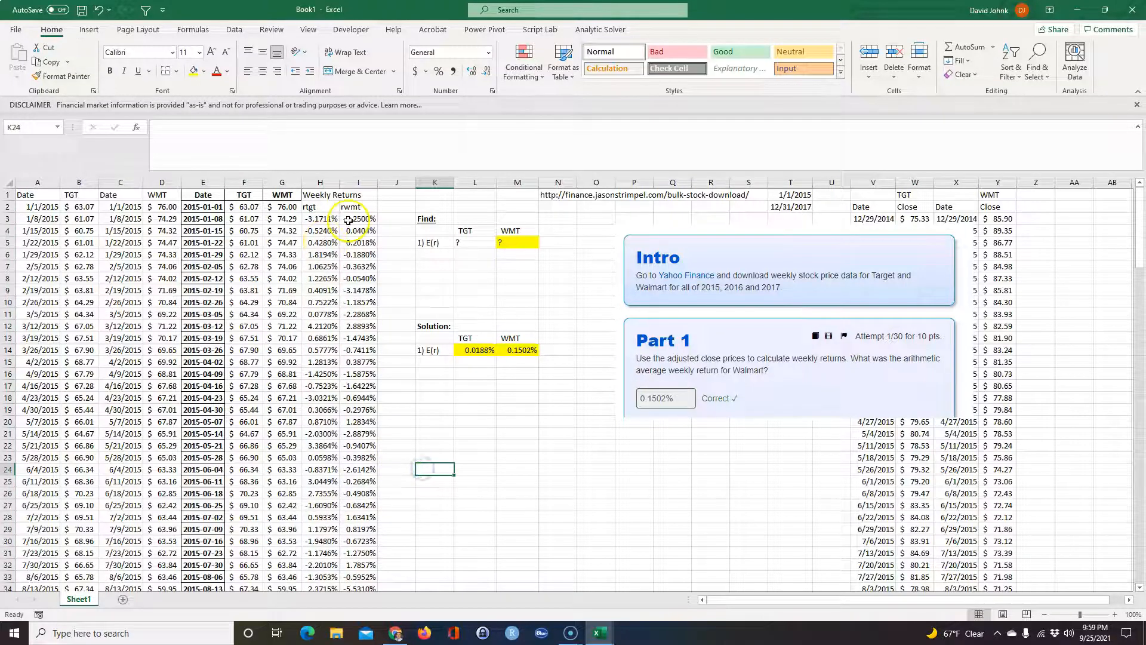
# Name the Walmart weekly returns range I3:I158 "rwmt".
pyautogui.moveTo(353, 218); pyautogui.dragTo(357, 266)
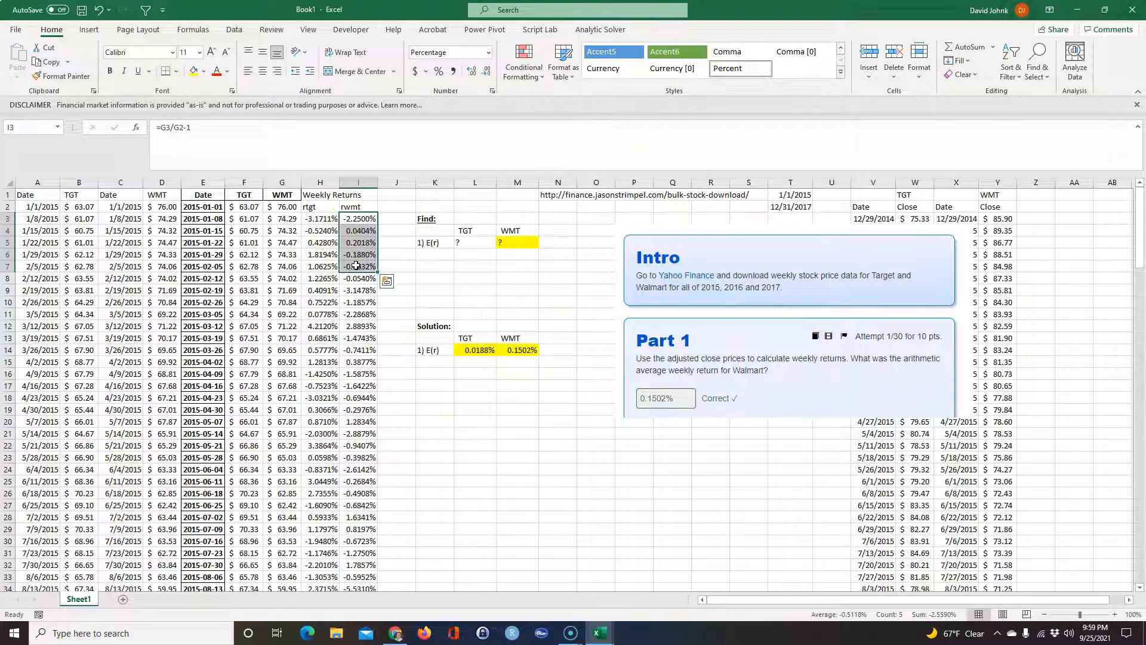
pyautogui.hotkey('ctrl', 'shift', 'Down')
pyautogui.click(30, 129)
pyautogui.write('rwmt')
pyautogui.press('Return')
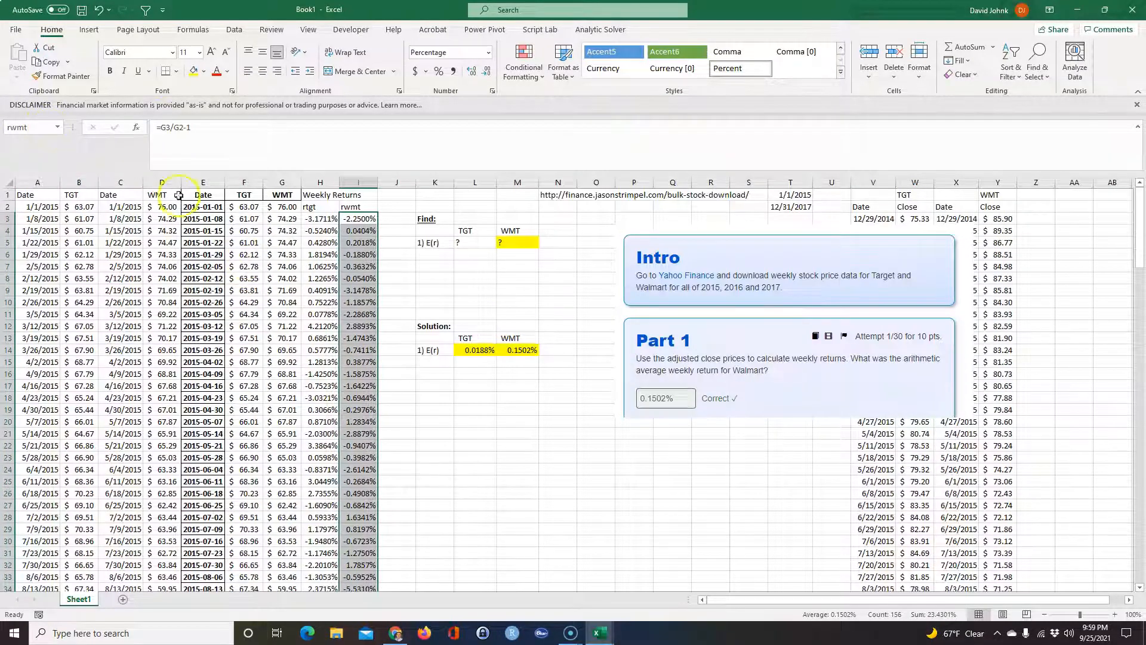
pyautogui.click(476, 397)
pyautogui.click(431, 363)
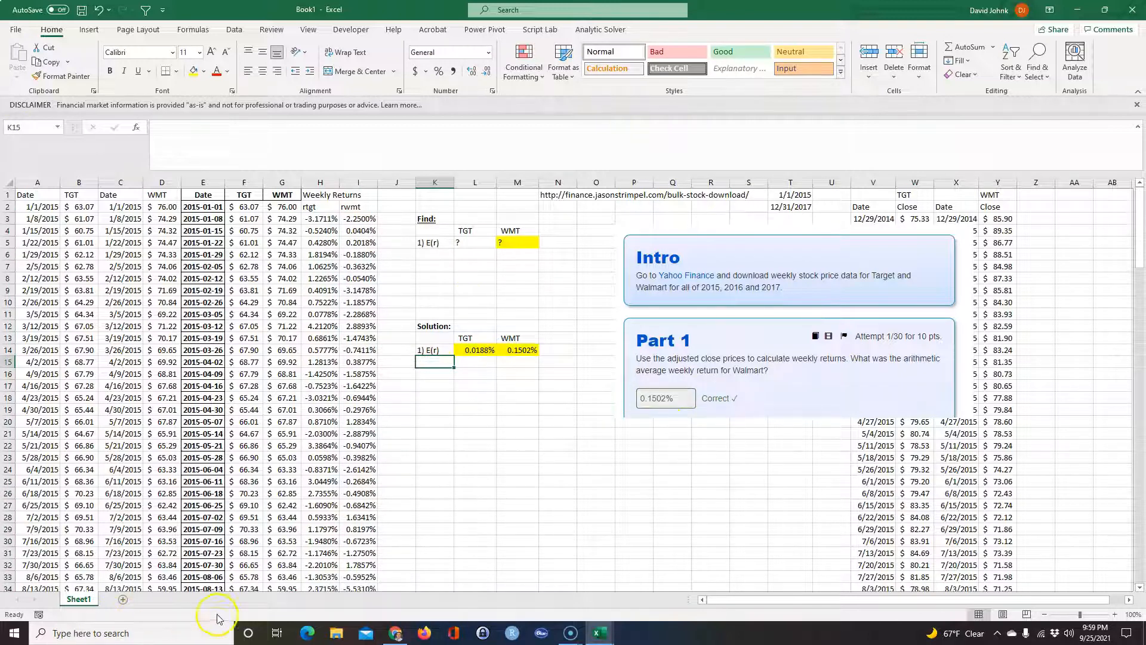
# Capture the Part 2 and Part 3 boxes from the browser's problem page and paste the picture below the Part 1 picture in Excel.
pyautogui.hotkey('alt', 'Tab')
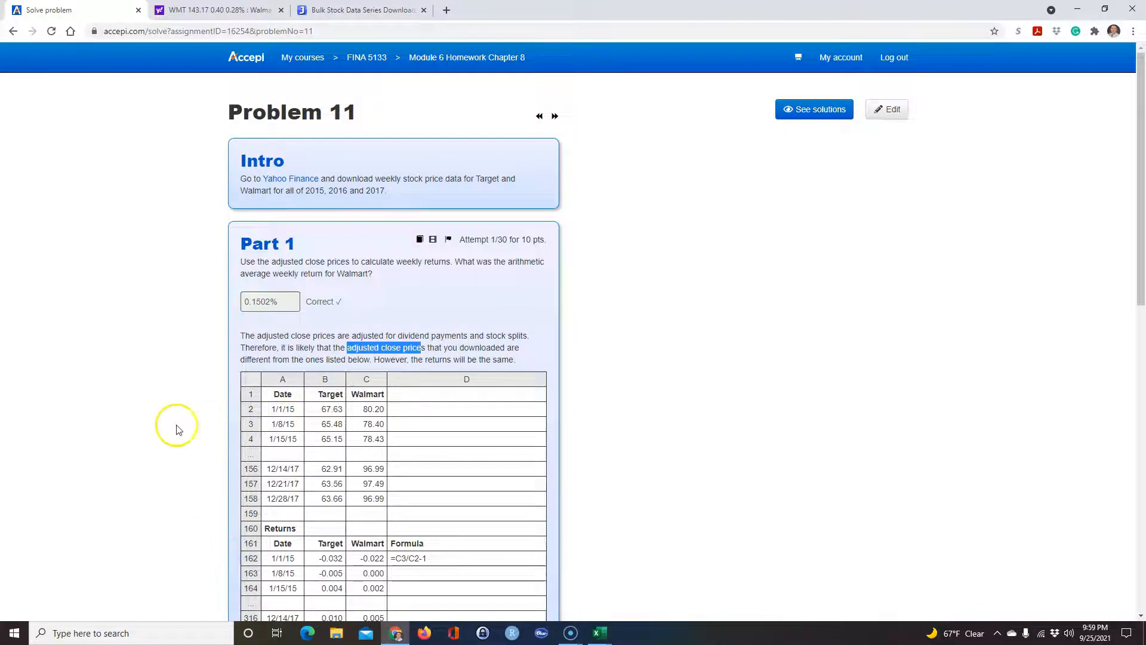
pyautogui.scroll(-7, 173, 430)
pyautogui.scroll(-1, 190, 430)
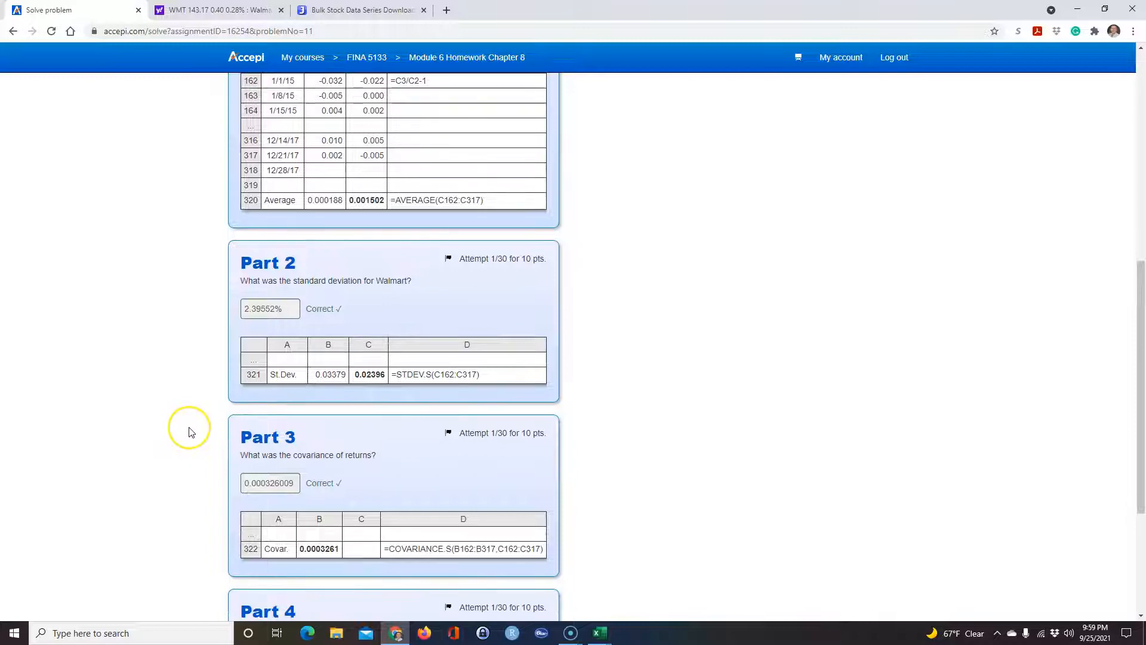
pyautogui.press('super+shift+s')
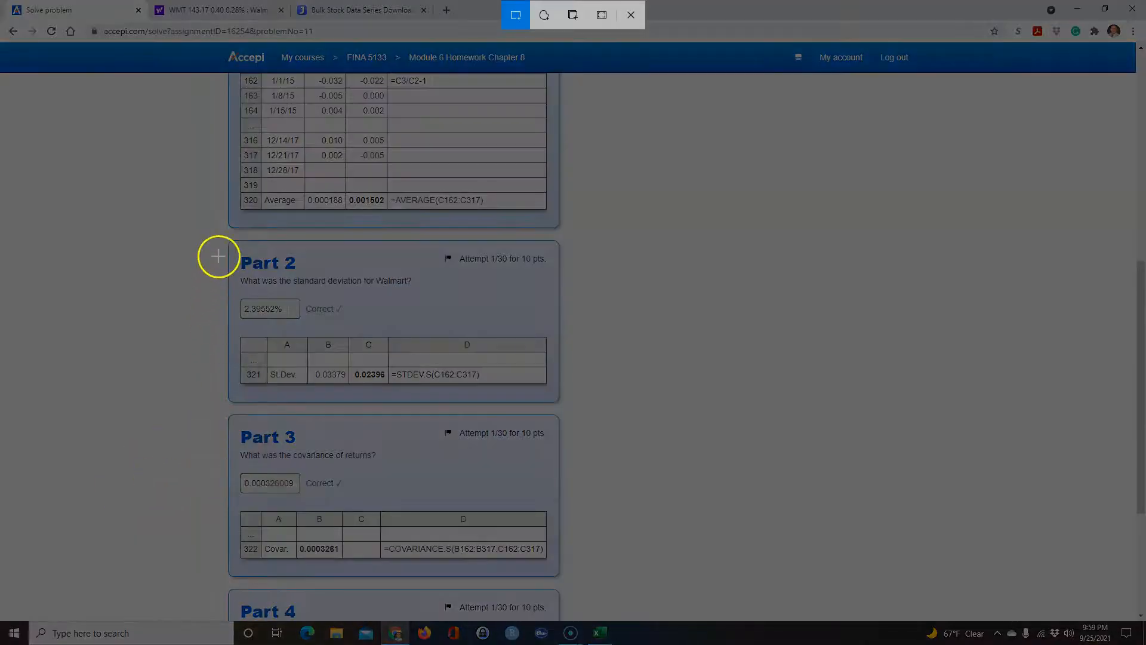
pyautogui.moveTo(214, 238); pyautogui.dragTo(575, 582)
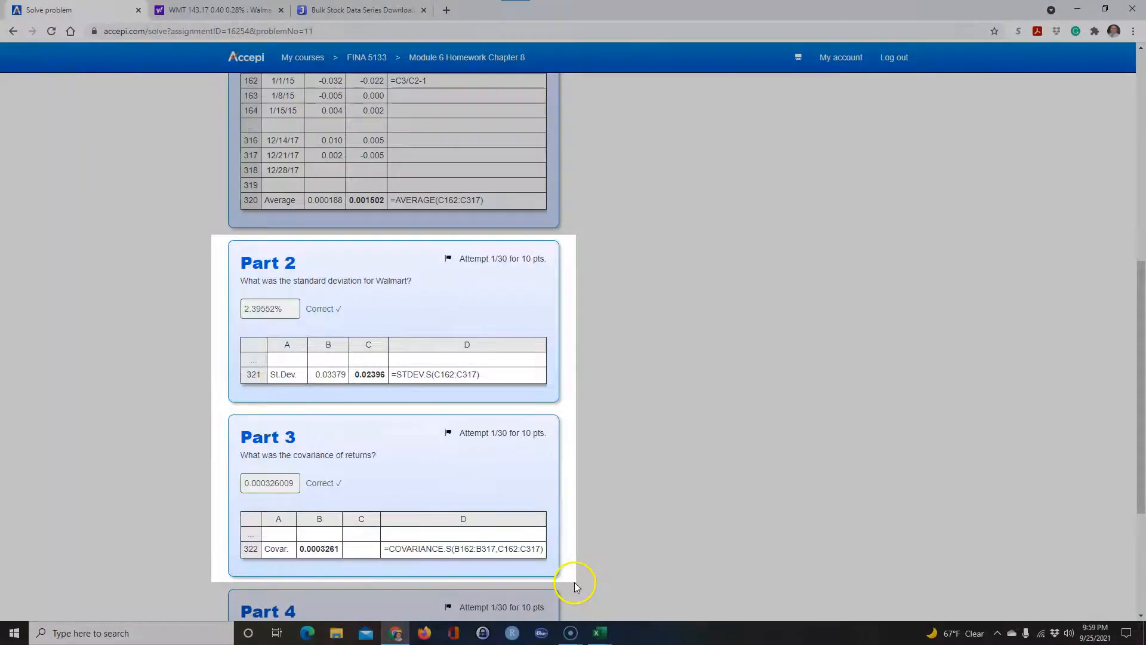
pyautogui.hotkey('alt', 'Tab')
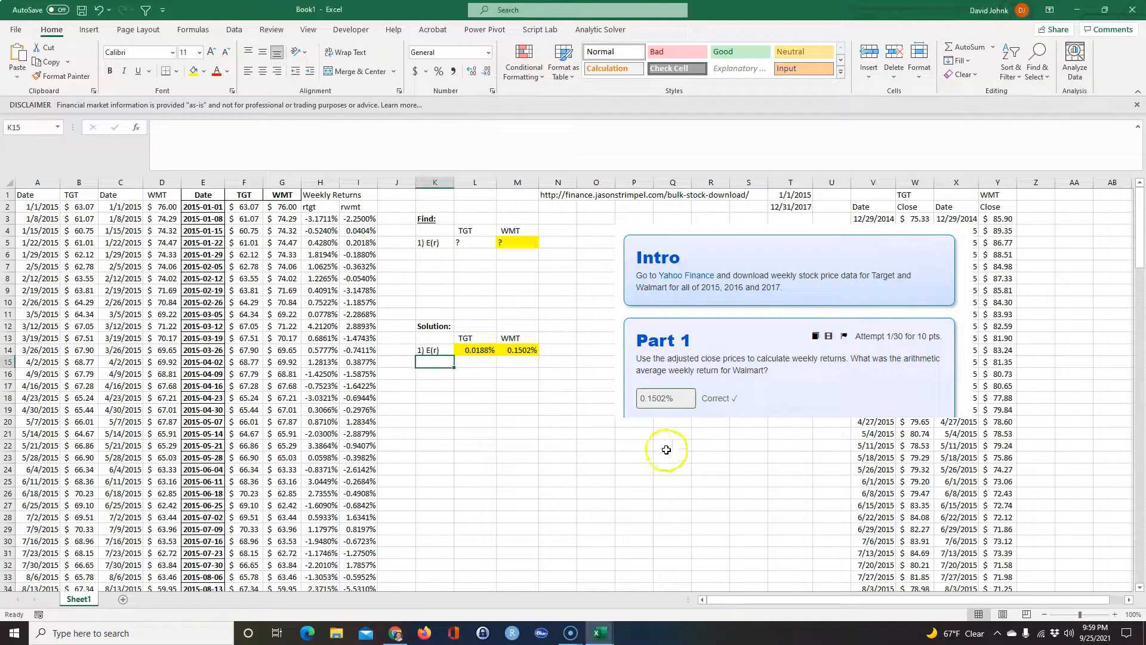
pyautogui.click(640, 431)
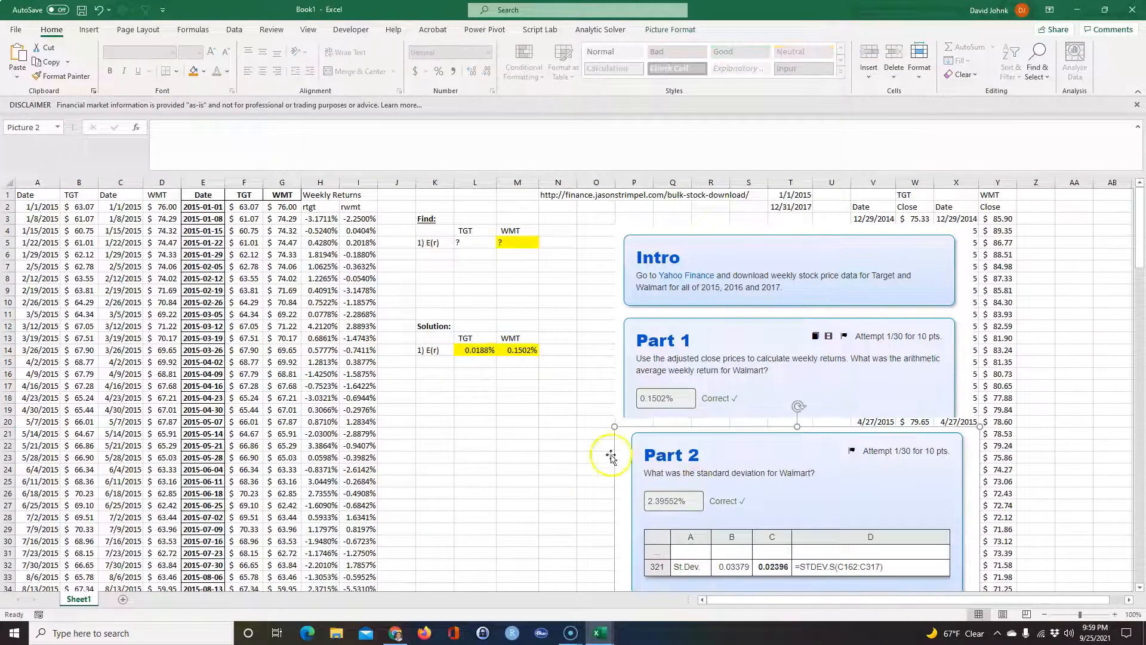
# Add a "2) σ" row in K6:M6 of the Find section with question marks for TGT and WMT, and highlight M6 yellow.
pyautogui.scroll(-1, 545, 472)
pyautogui.click(549, 460)
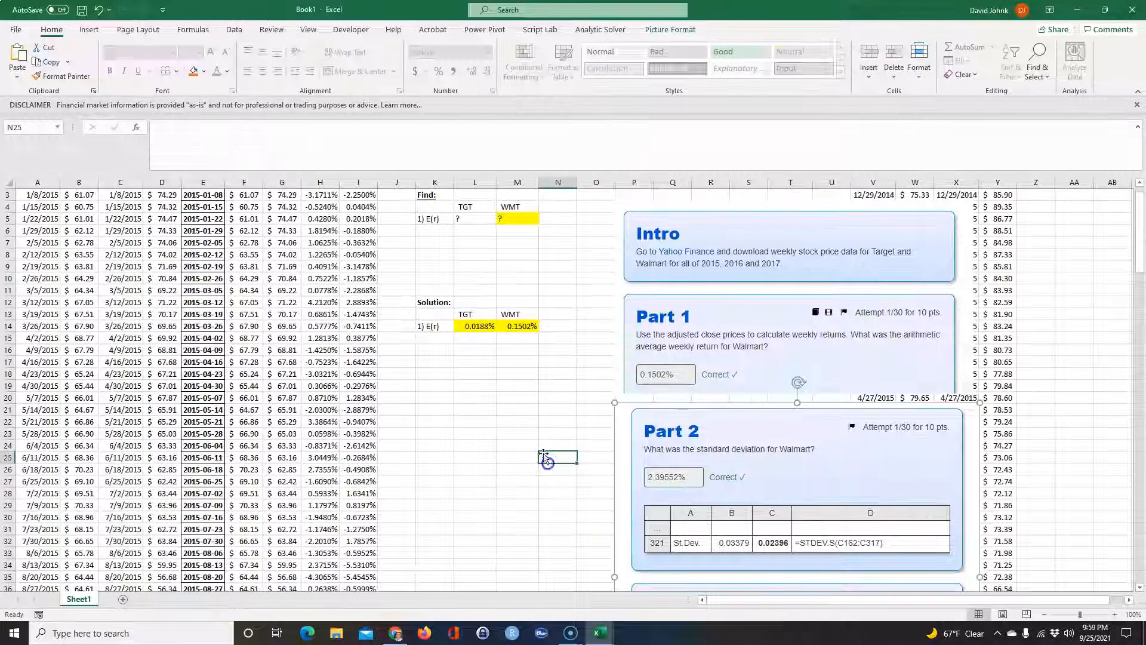
pyautogui.click(429, 233)
pyautogui.write('2')
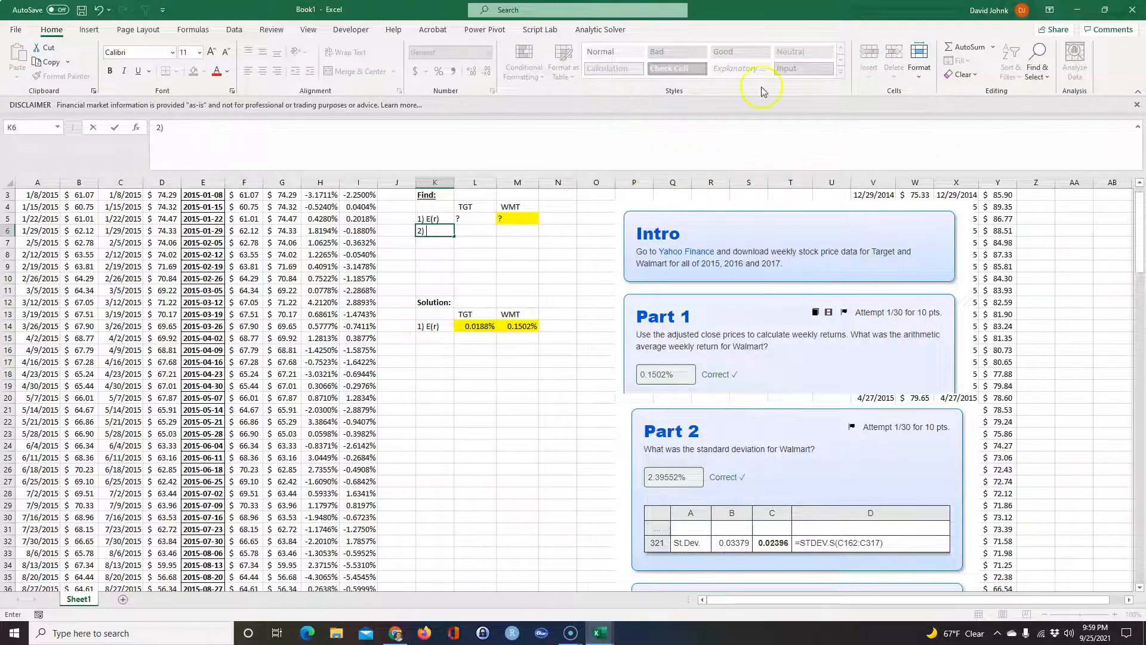
pyautogui.click(88, 29)
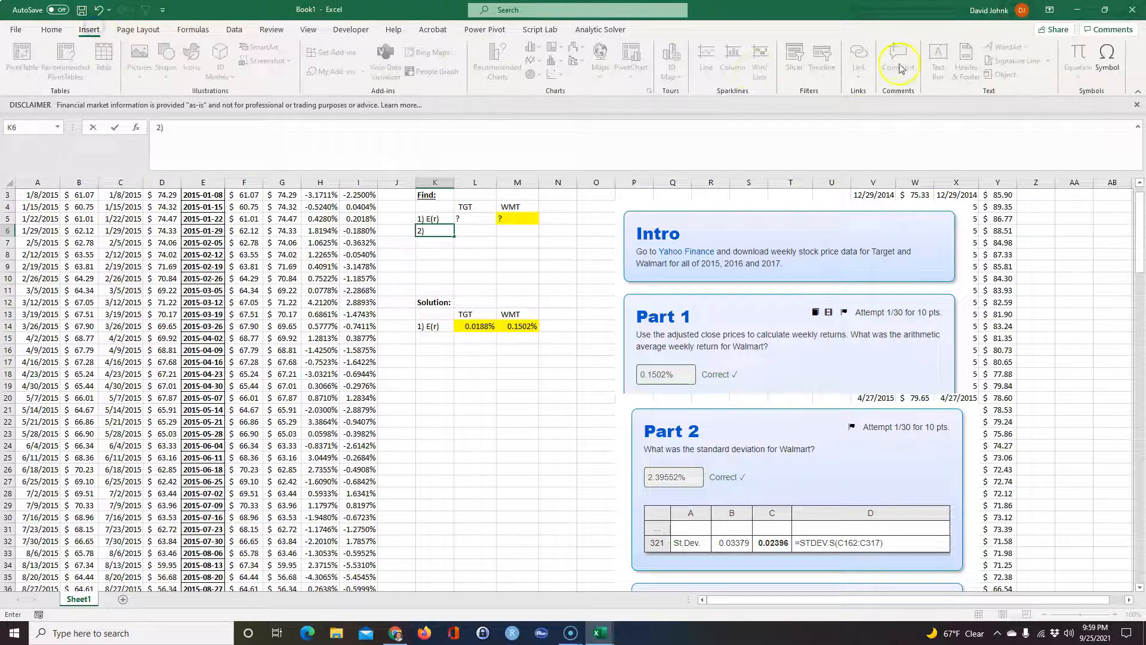
pyautogui.click(1107, 57)
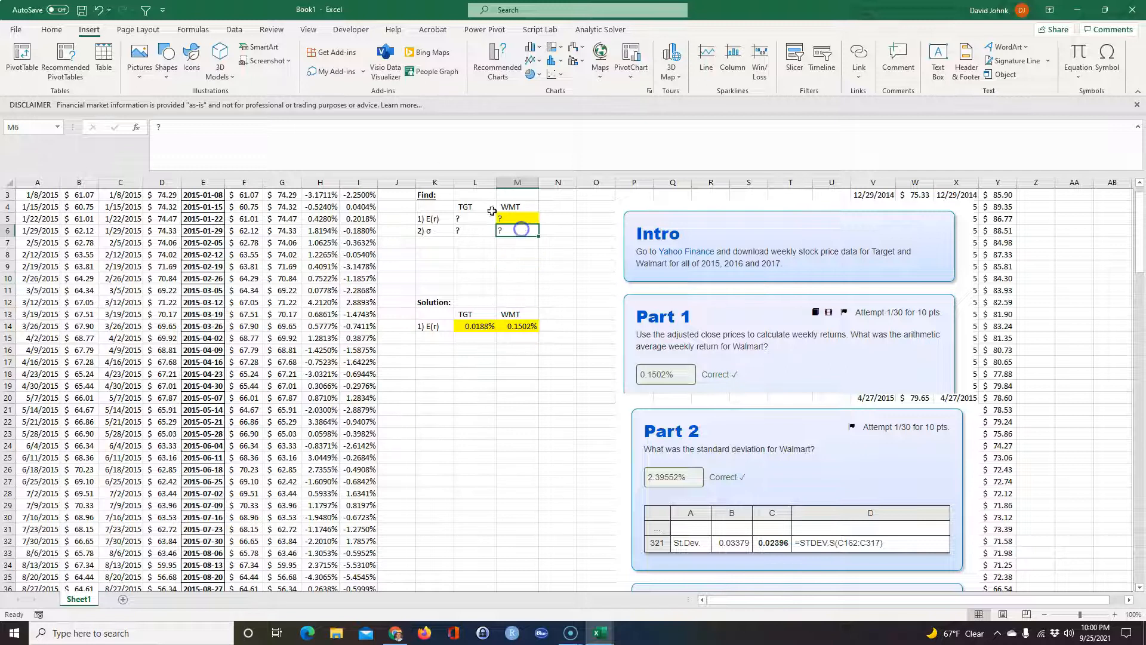
pyautogui.click(55, 31)
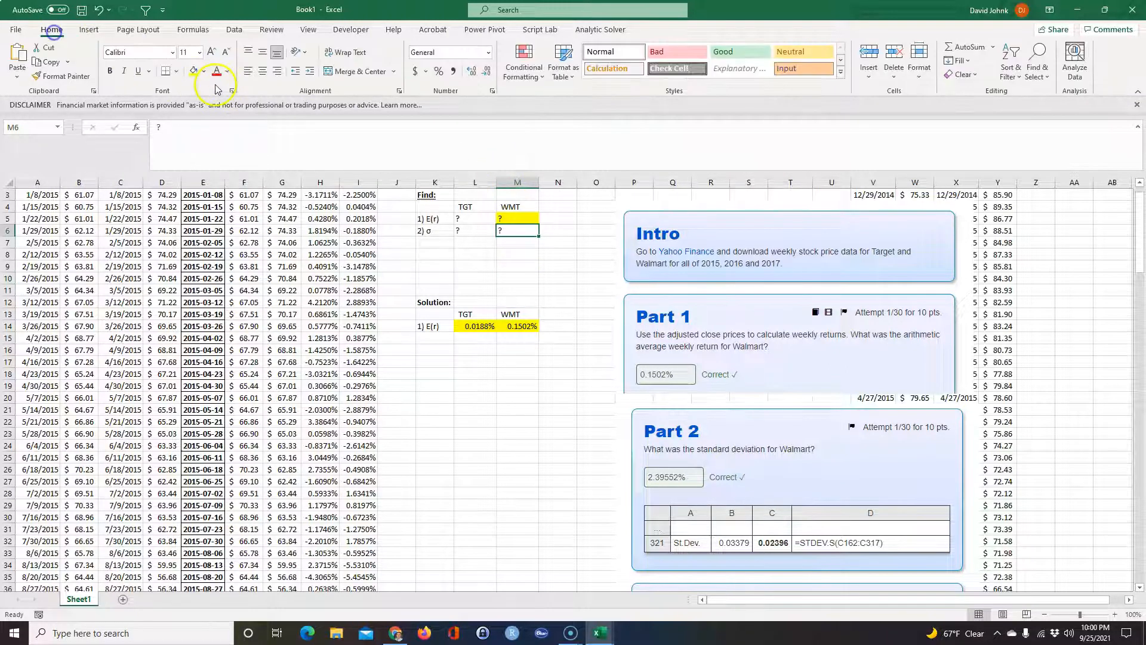
pyautogui.click(194, 72)
pyautogui.click(436, 390)
# Copy the "2) σ" row K6:M6 into the Solution section starting at K15.
pyautogui.moveTo(433, 232); pyautogui.dragTo(506, 241)
pyautogui.hotkey('ctrl', 'c')
pyautogui.click(428, 339)
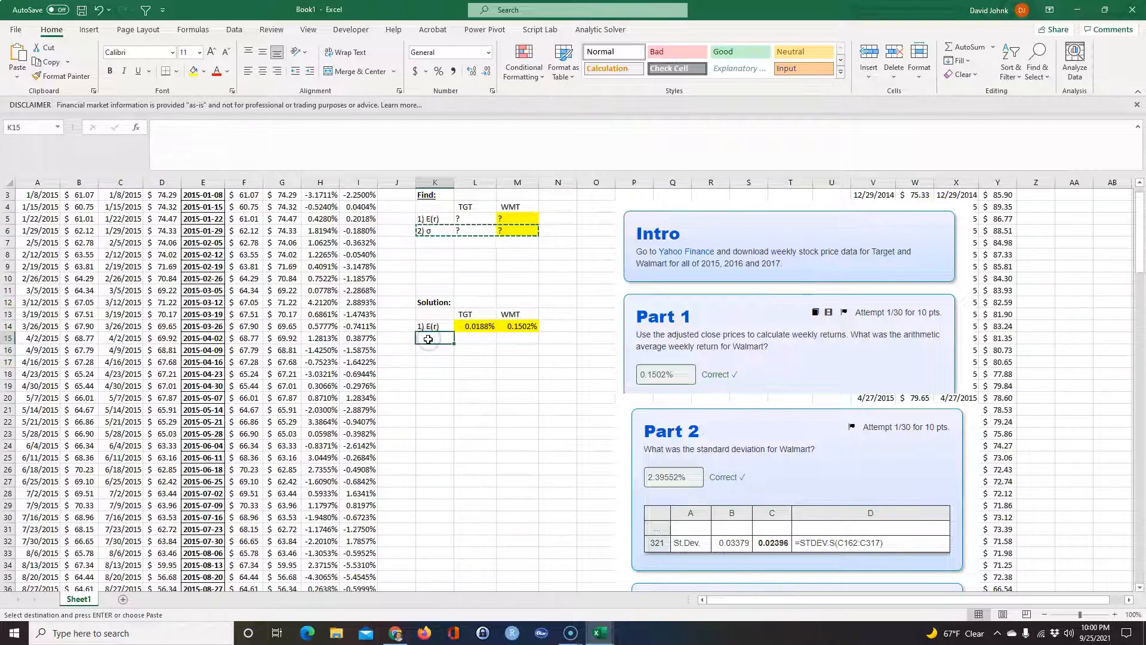
pyautogui.hotkey('ctrl', 'v')
# Calculate the Target sample standard deviation in L15 with =STDEV.S(rtgt).
pyautogui.click(476, 338)
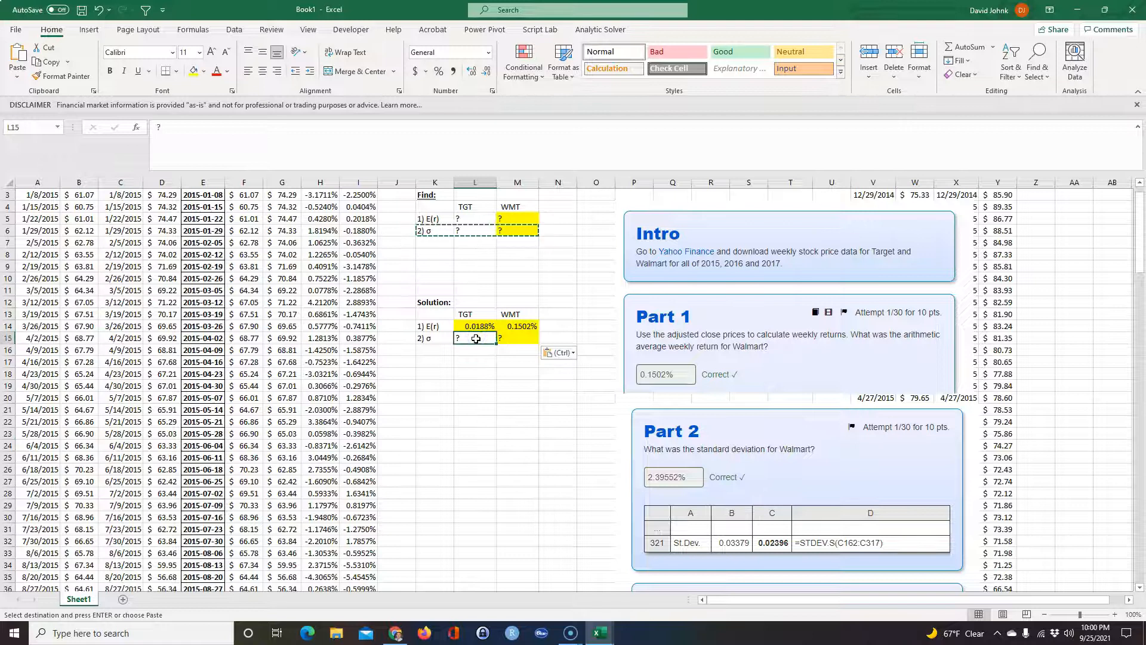
pyautogui.write('=std')
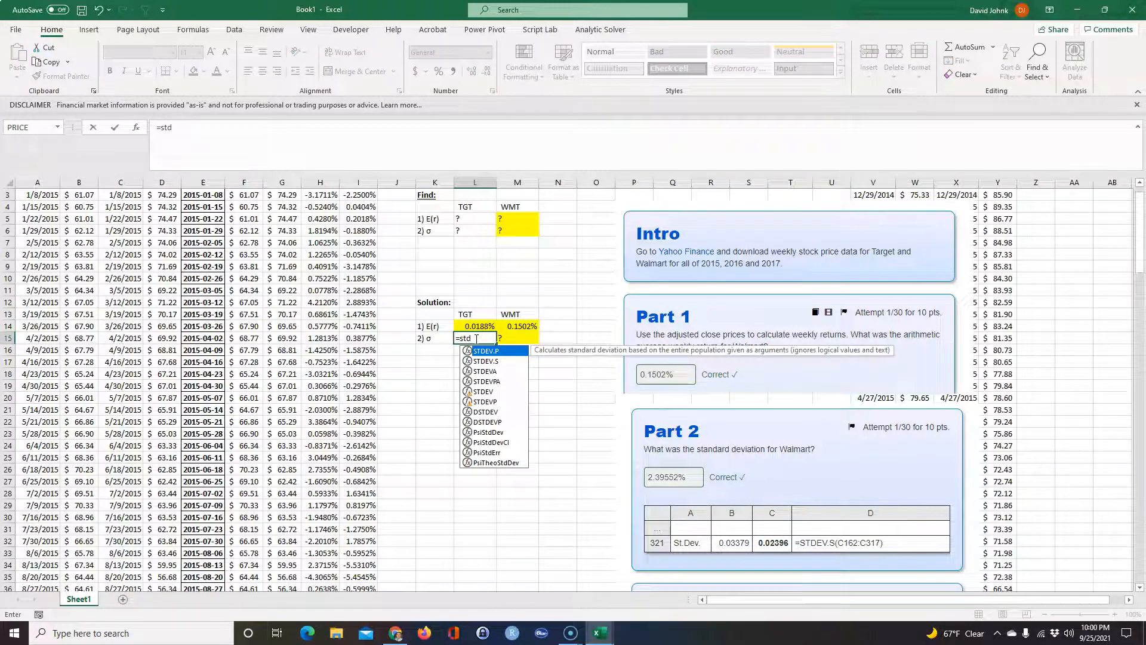
pyautogui.doubleClick(486, 361)
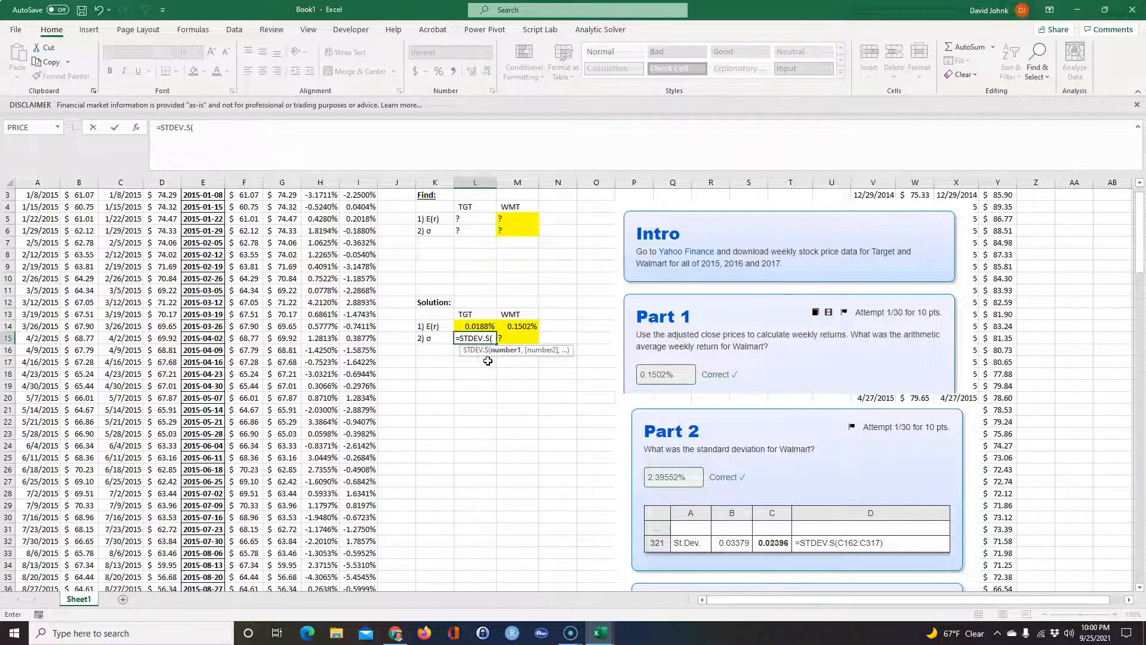
pyautogui.write('rtgt')
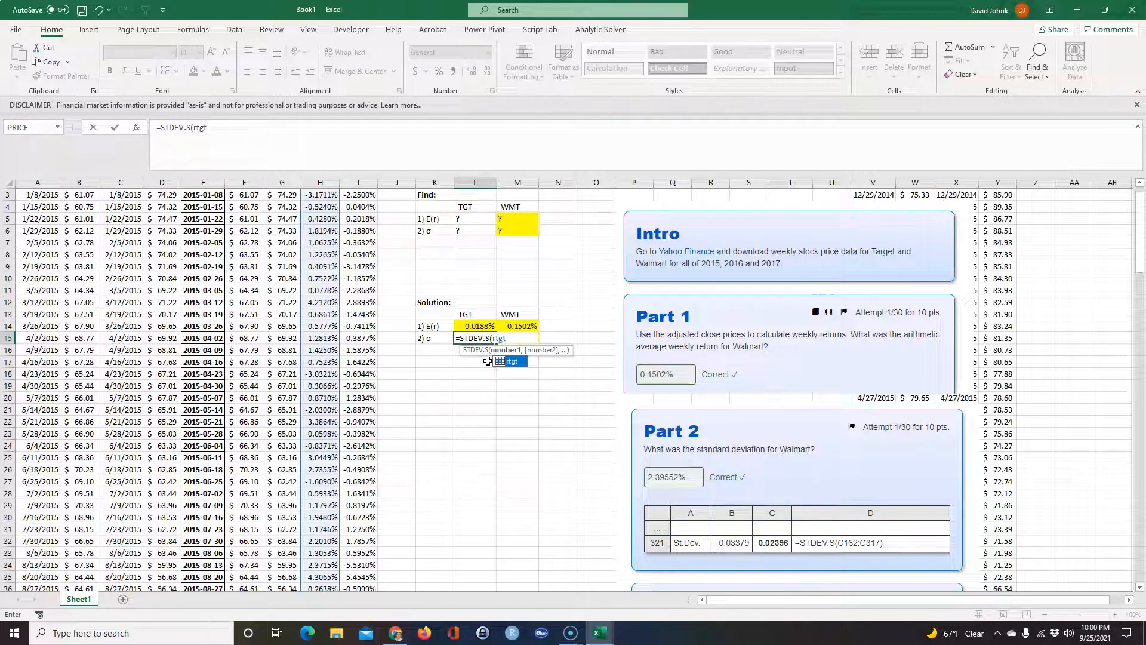
pyautogui.scroll(1, 317, 363)
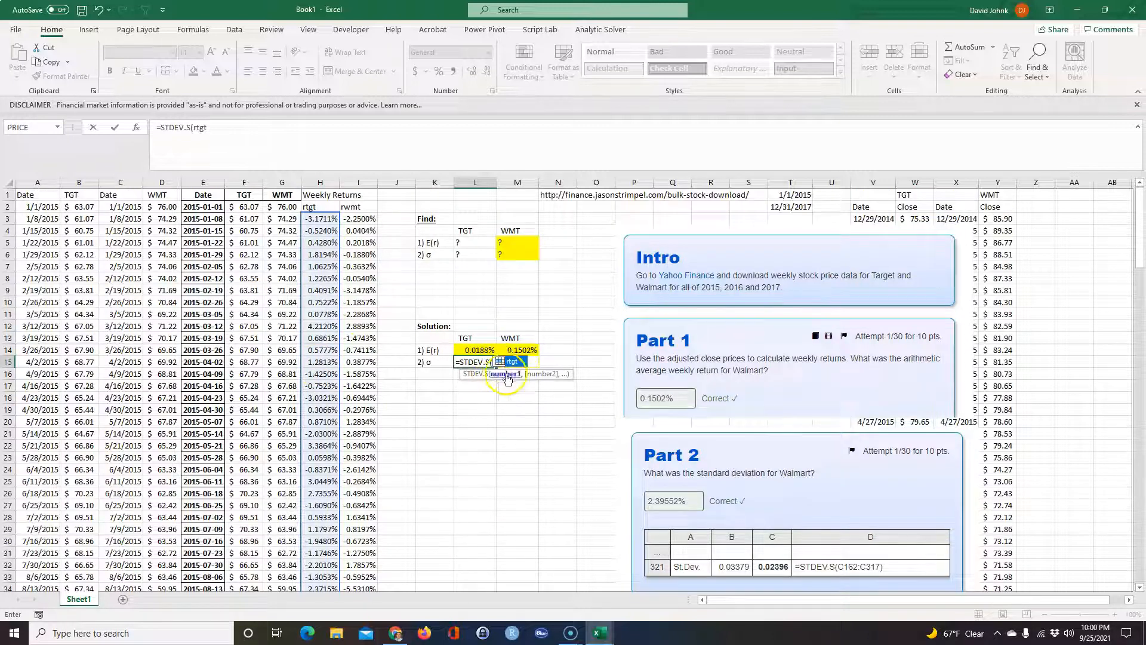
pyautogui.write(')')
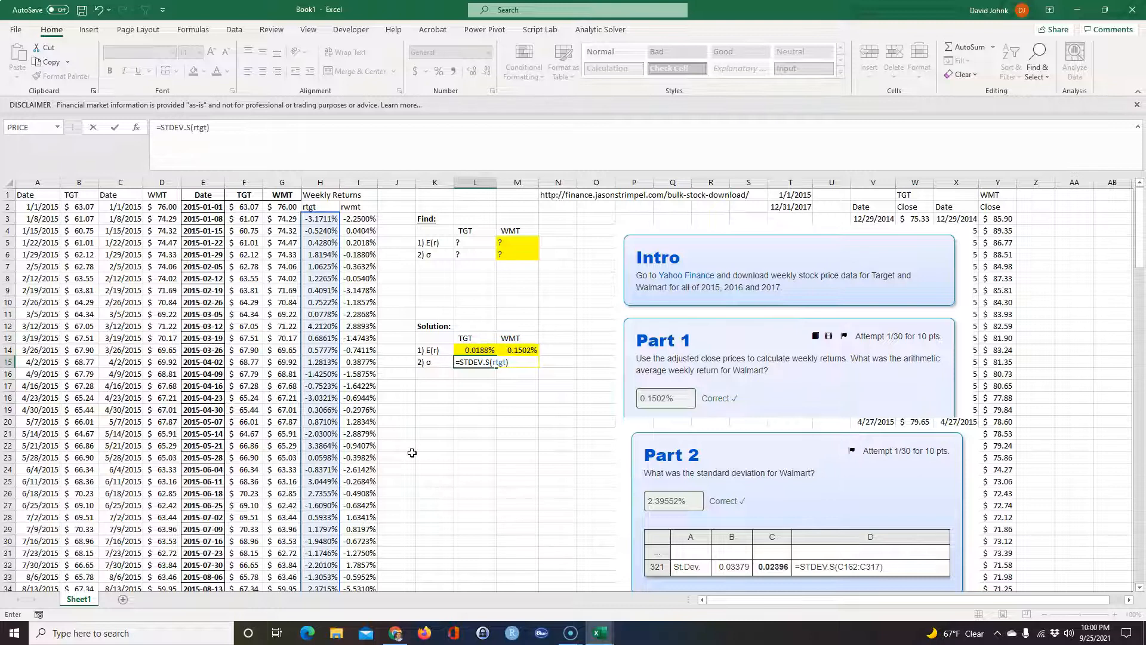
pyautogui.press('Return')
pyautogui.click(476, 361)
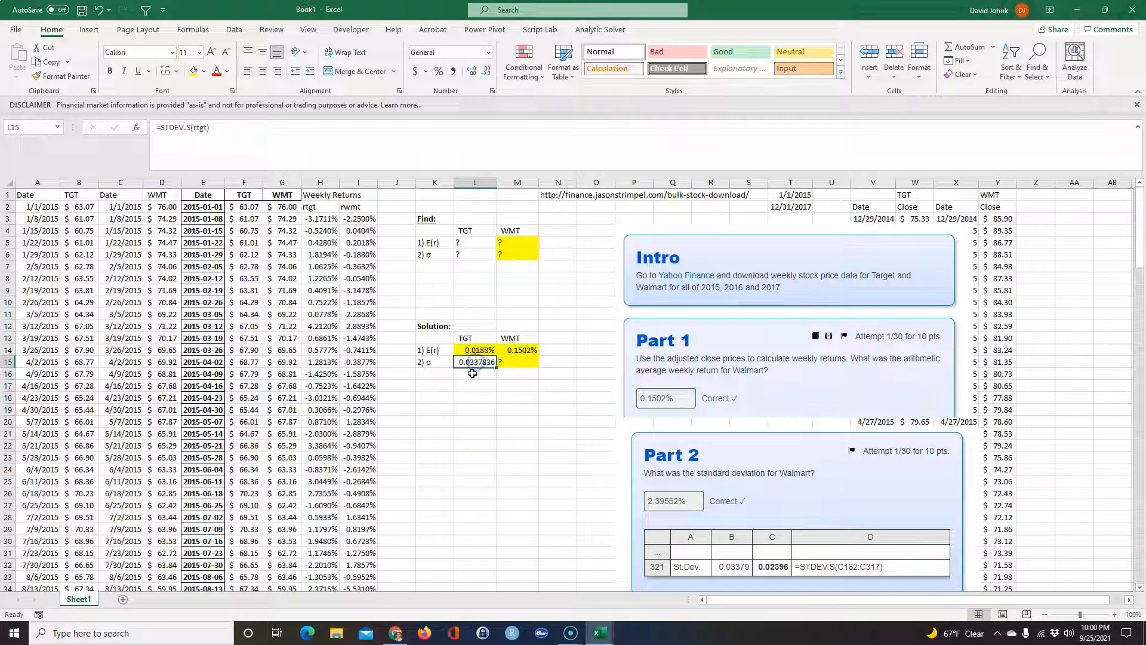
# Calculate the Walmart sample standard deviation in M15 with =STDEV.S(rwmt).
pyautogui.click(514, 363)
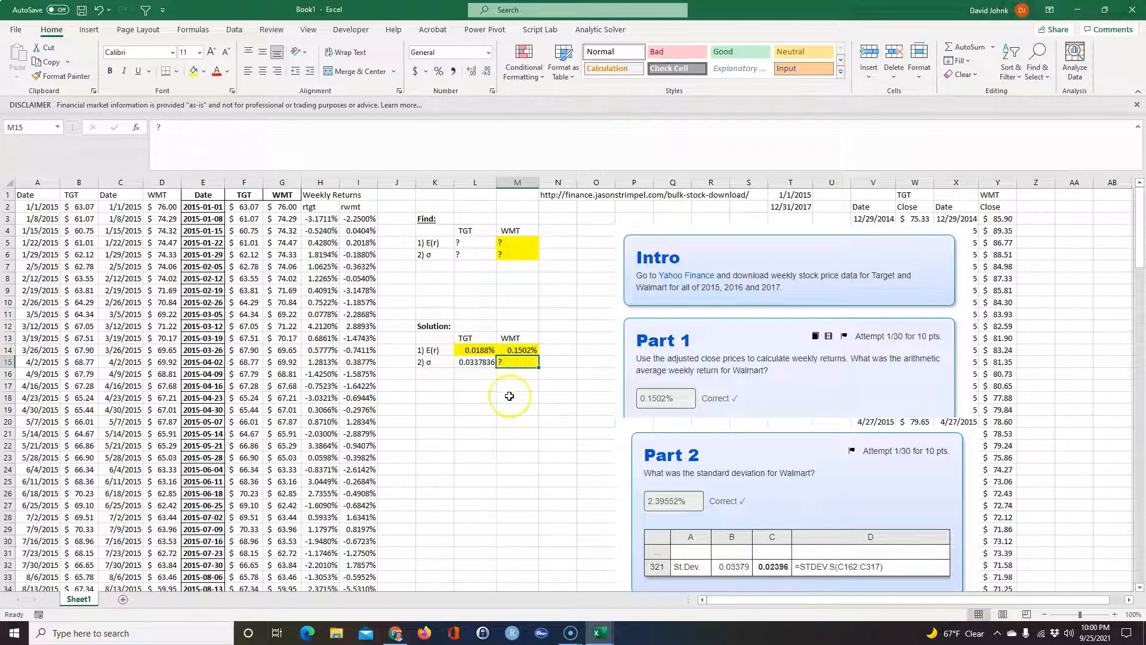
pyautogui.write('=st')
pyautogui.doubleClick(560, 396)
pyautogui.write('rwmt')
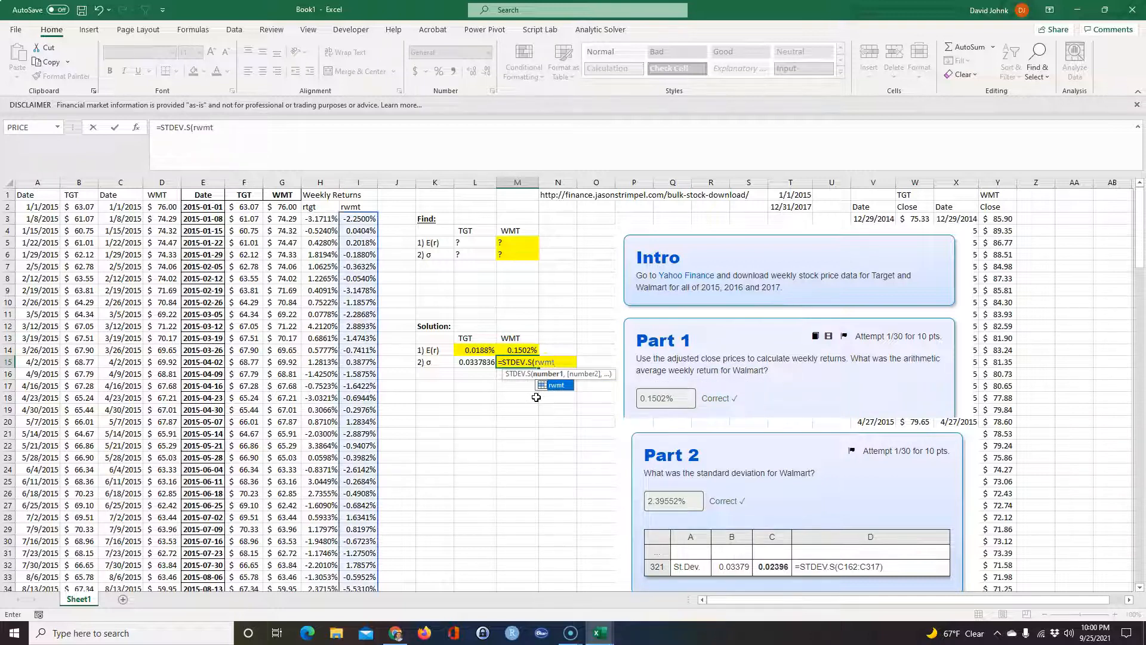
pyautogui.press('Return')
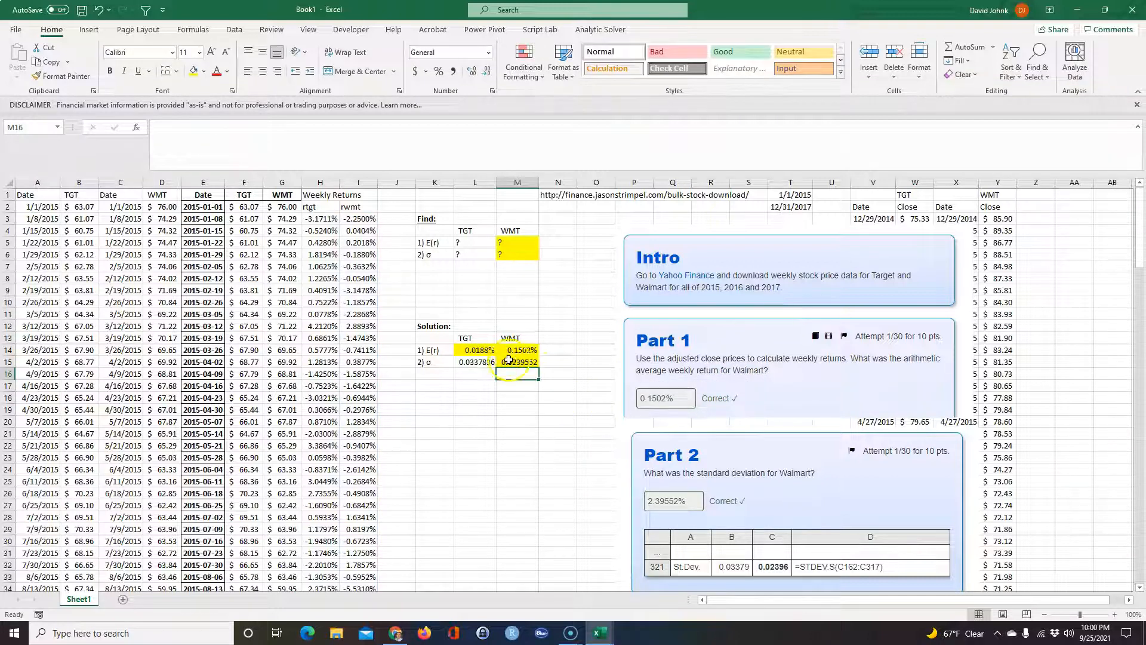
# Apply M14's formatting to M15 and format L15 as a percentage with four decimal places.
pyautogui.click(513, 351)
pyautogui.click(60, 76)
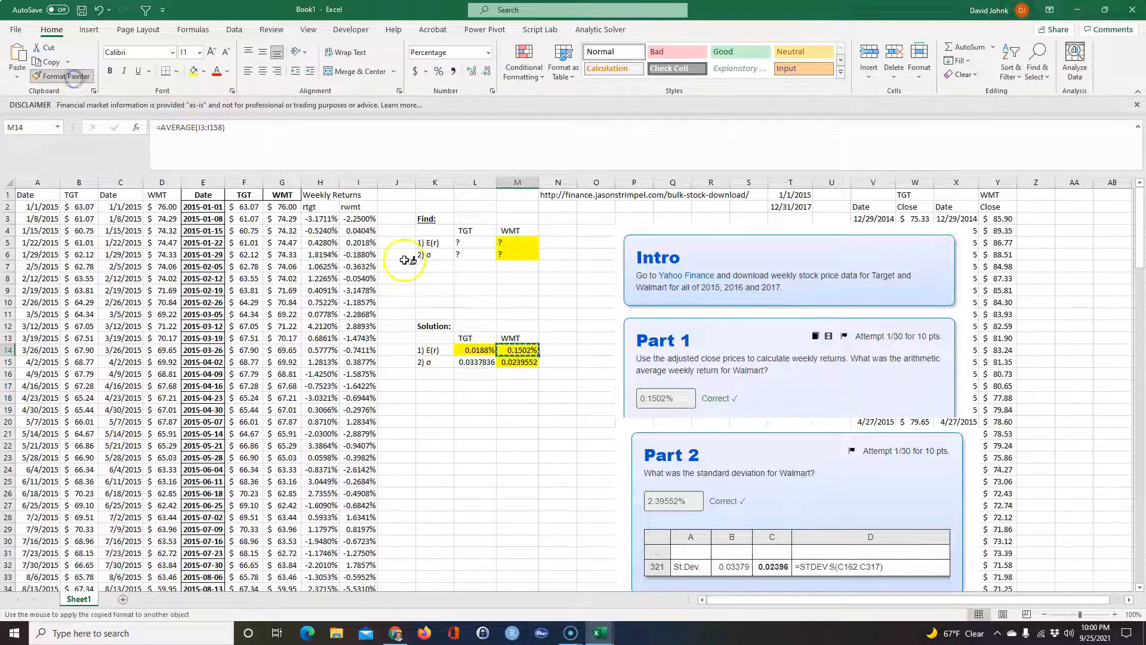
pyautogui.click(505, 362)
pyautogui.click(472, 362)
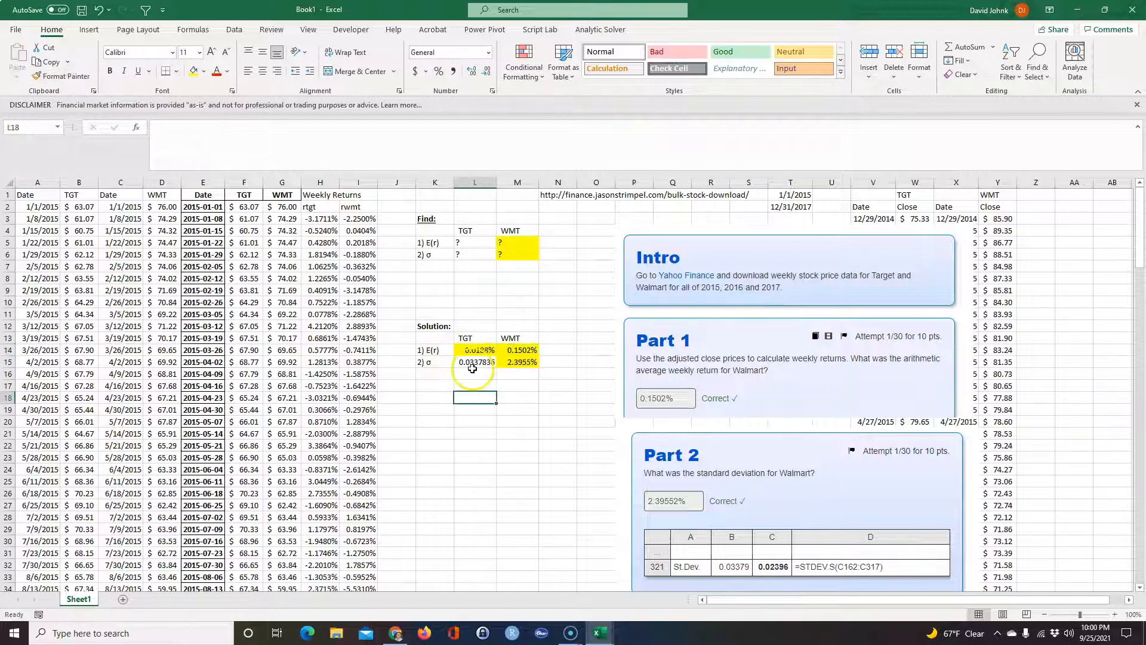
pyautogui.click(439, 71)
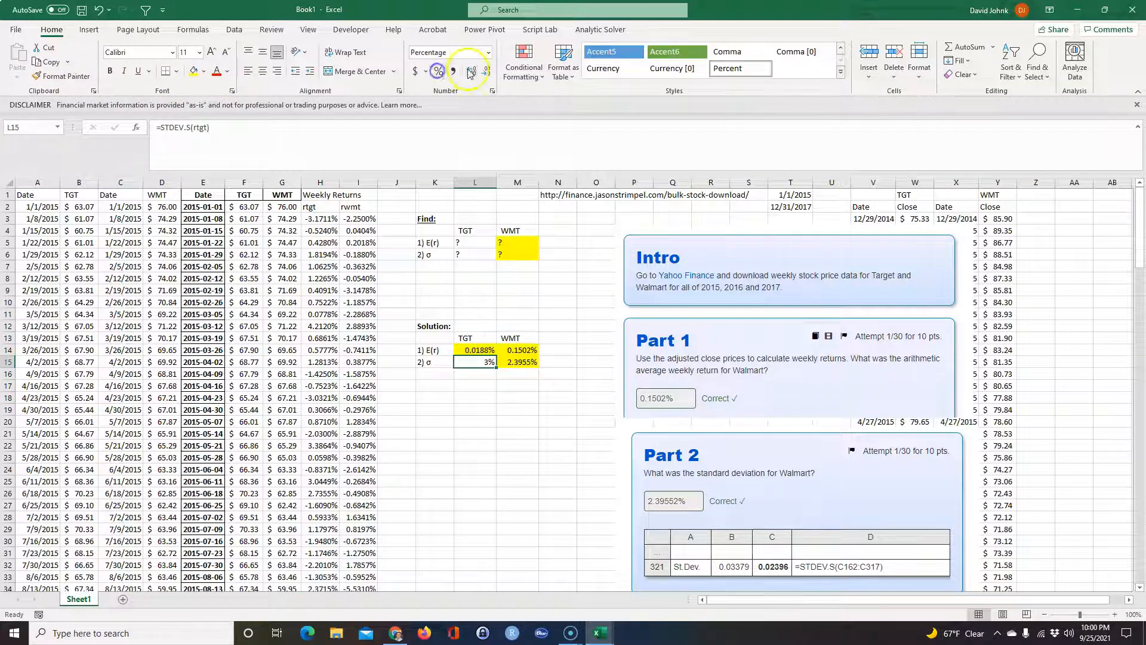
pyautogui.click(472, 72)
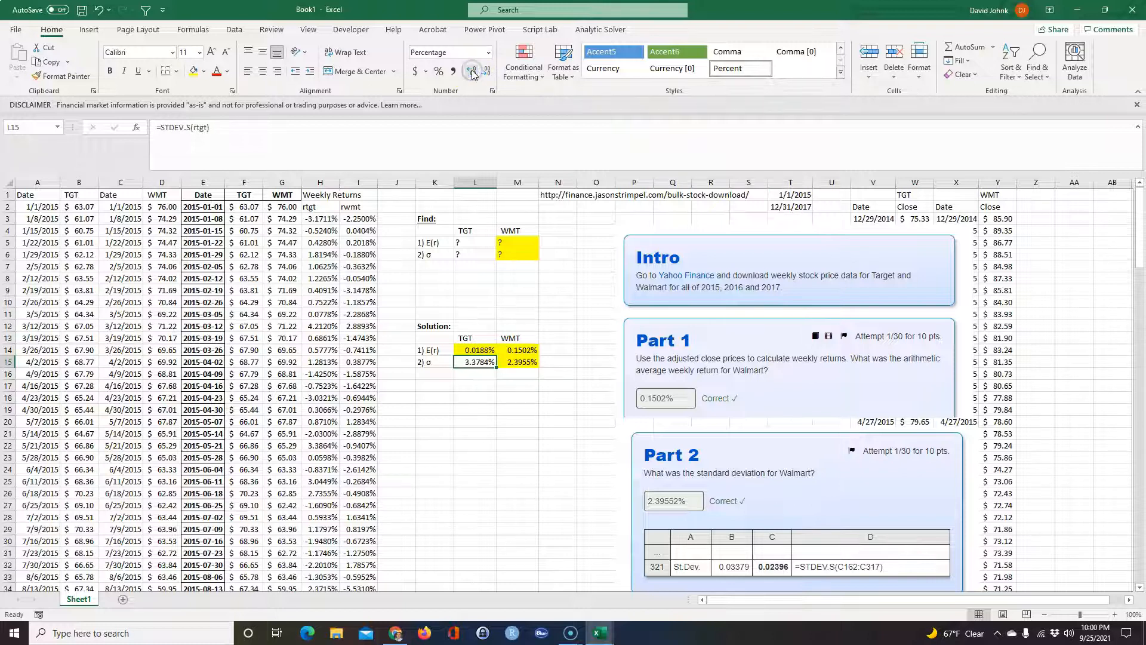
# Copy the formatting of L15 onto L14 so the Target expected return has no yellow fill.
pyautogui.click(66, 77)
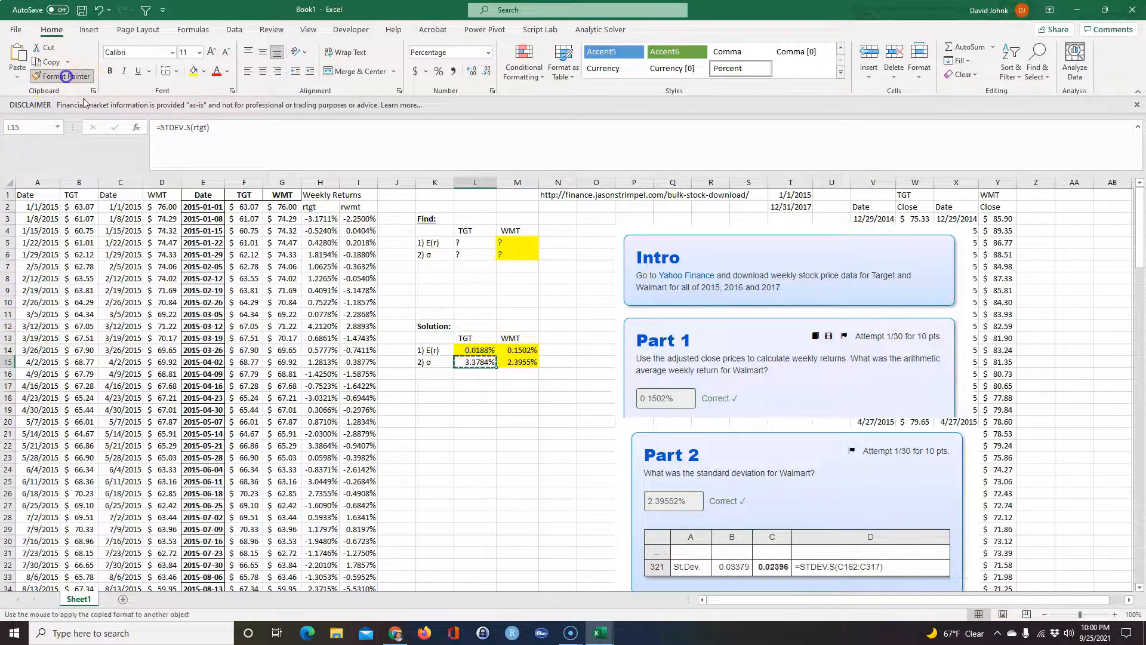
pyautogui.click(469, 350)
pyautogui.click(449, 445)
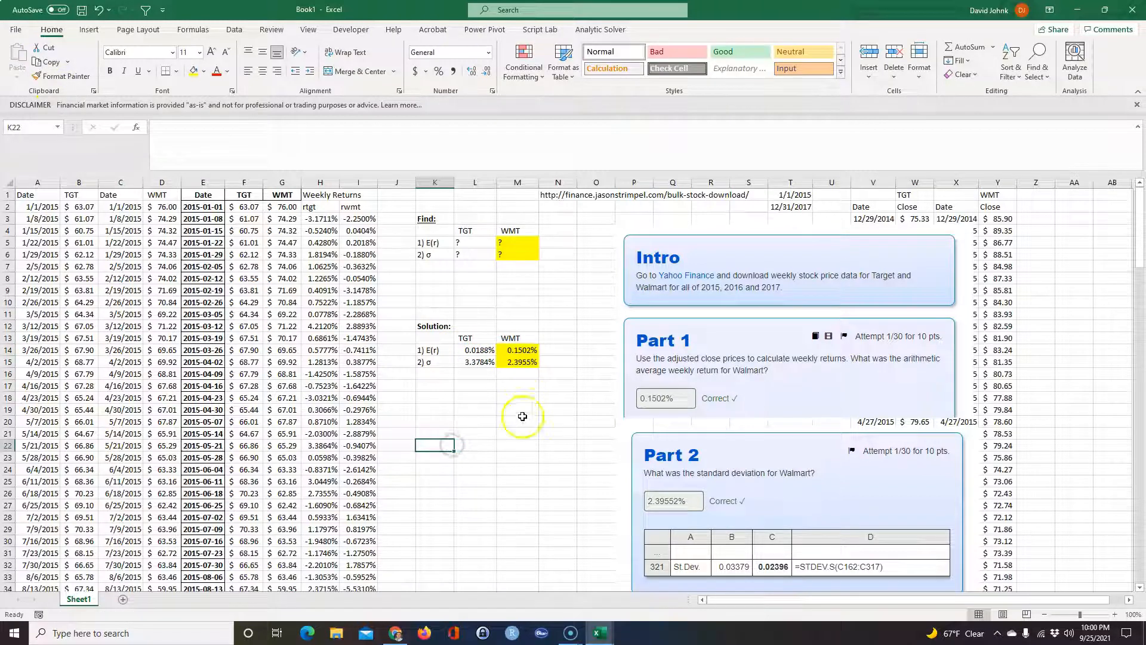
# Show the standard deviations in L15:M15 with five decimal places.
pyautogui.click(517, 434)
pyautogui.scroll(-1, 782, 434)
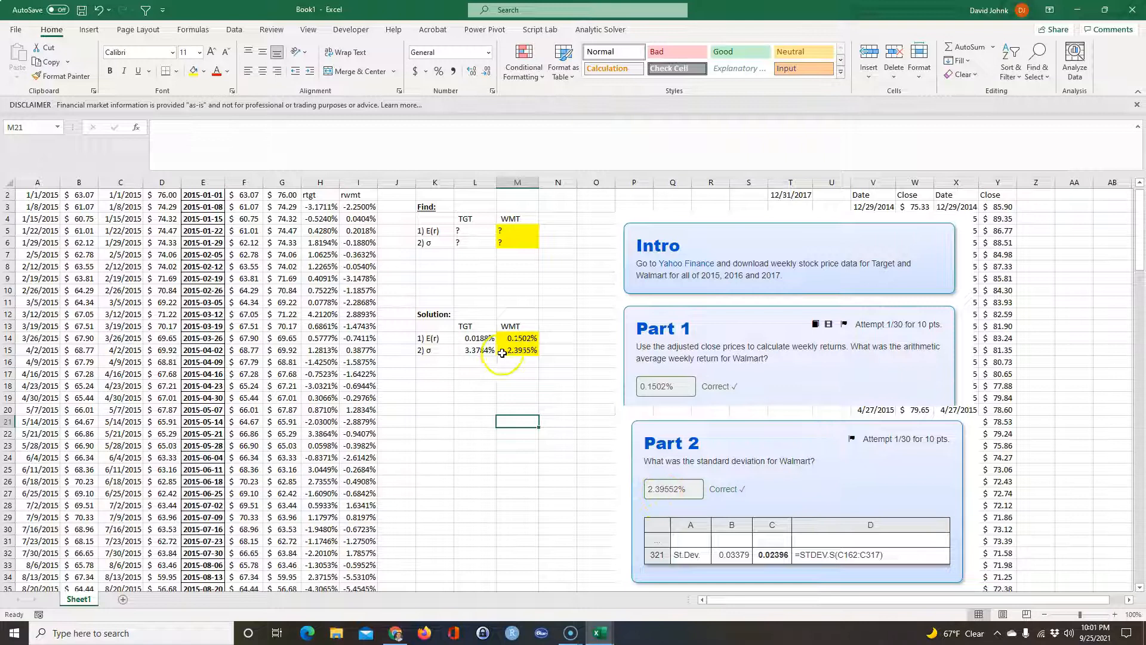
pyautogui.moveTo(478, 350); pyautogui.dragTo(507, 351)
pyautogui.click(481, 70)
pyautogui.click(551, 497)
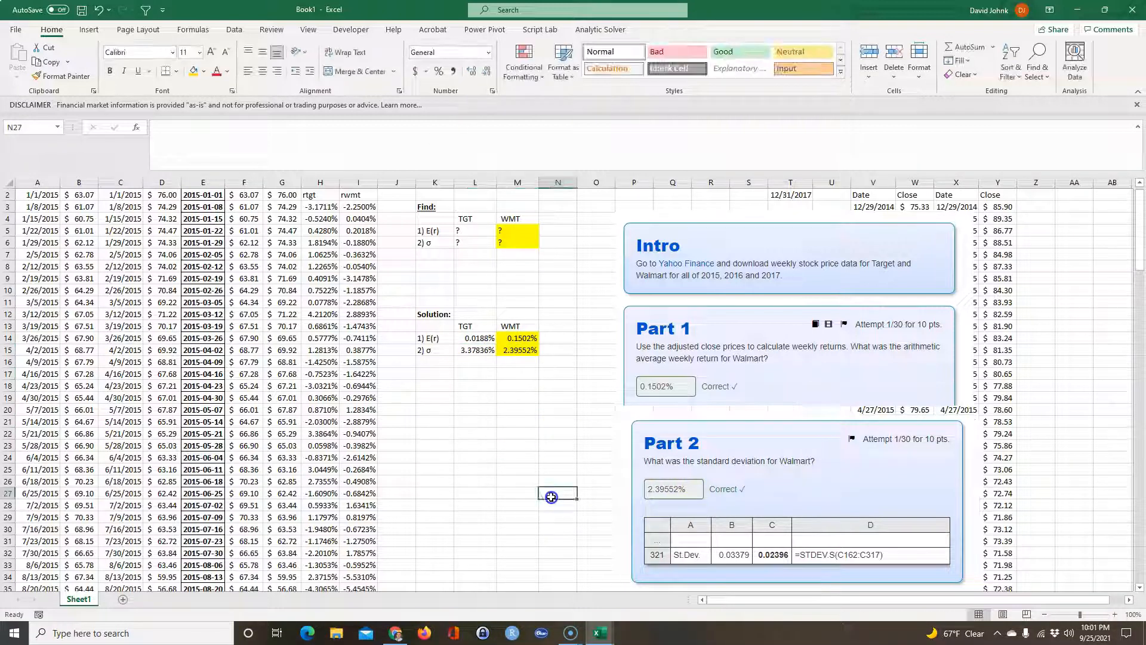
# Add the label "3) Cov" in K7 of the Find section with a question mark in L7.
pyautogui.scroll(-2, 520, 430)
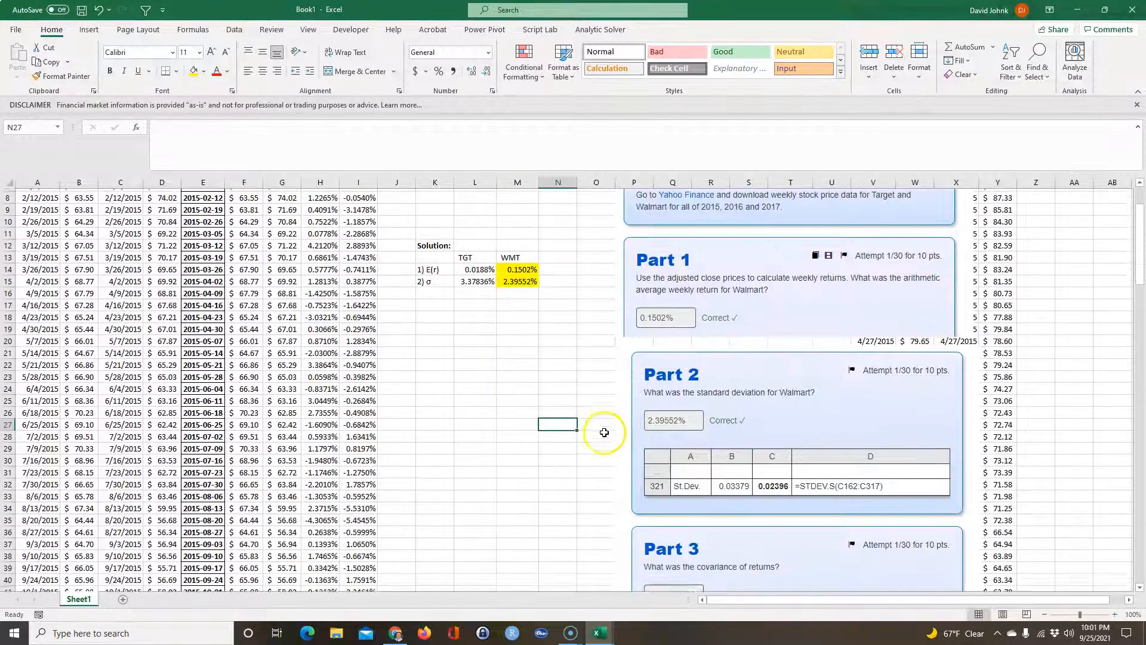
pyautogui.scroll(2, 568, 508)
pyautogui.click(424, 326)
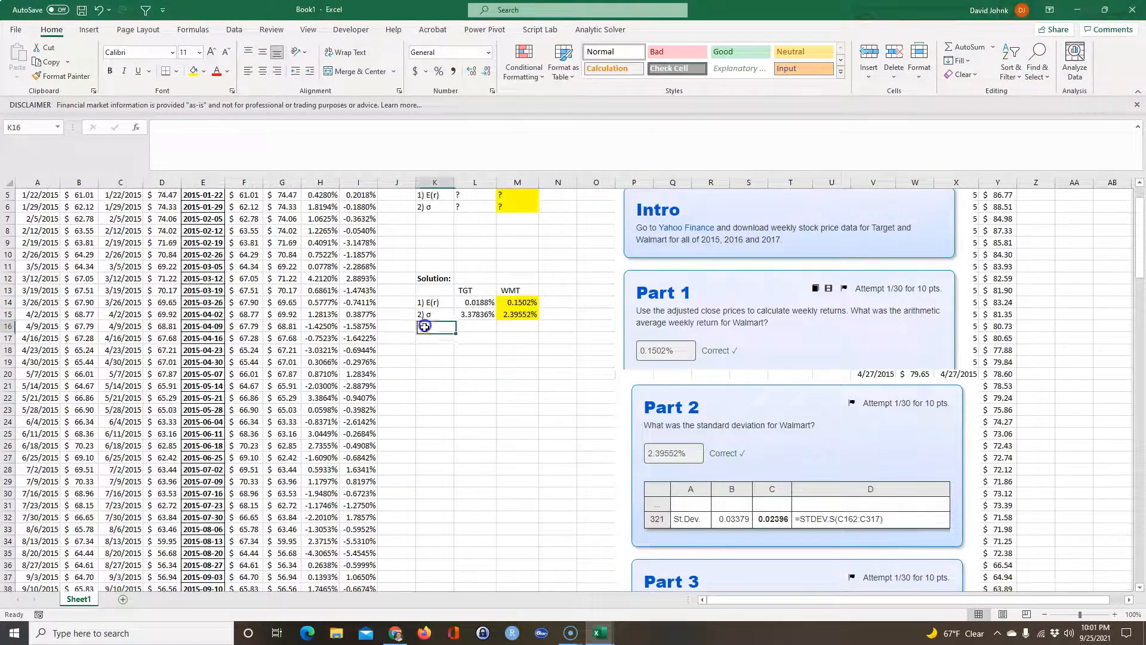
pyautogui.scroll(2, 520, 430)
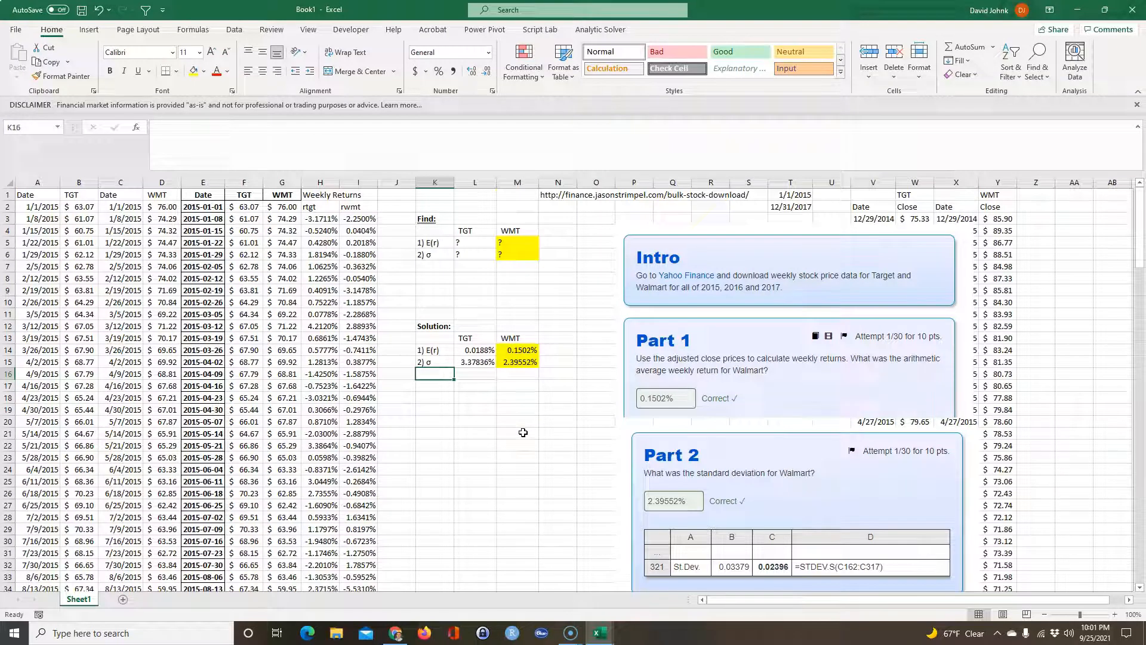
pyautogui.click(437, 269)
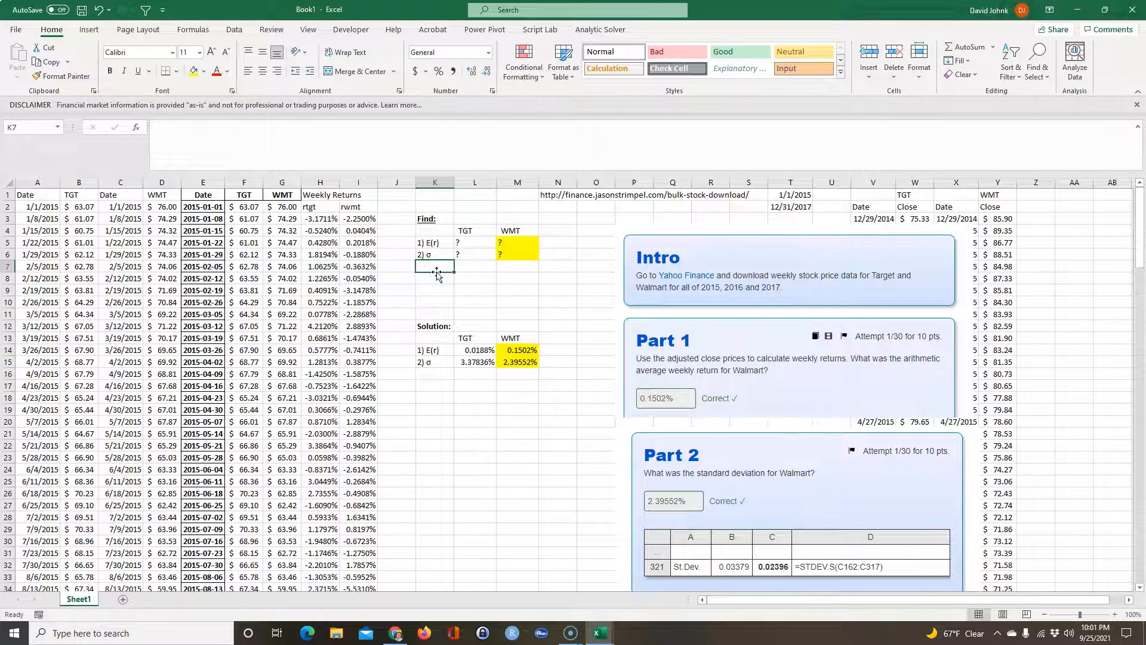
pyautogui.write('3) Cov')
pyautogui.click(472, 264)
pyautogui.write('?')
pyautogui.press('Return')
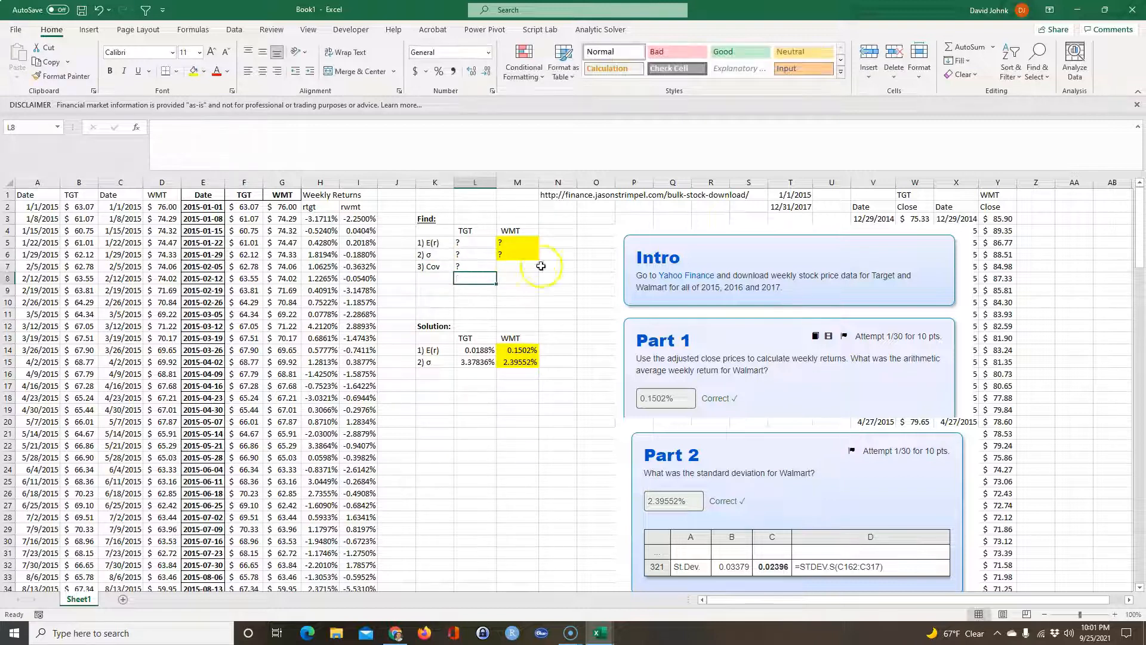
# Copy the "3) Cov" label from K7 to K16 in the Solution section.
pyautogui.click(428, 264)
pyautogui.hotkey('ctrl', 'c')
pyautogui.click(430, 375)
pyautogui.hotkey('ctrl', 'v')
# Calculate the sample covariance in L16 with =COVARIANCE.S(rtgt,rwmt) and compare it with the Part 3 answer.
pyautogui.click(475, 373)
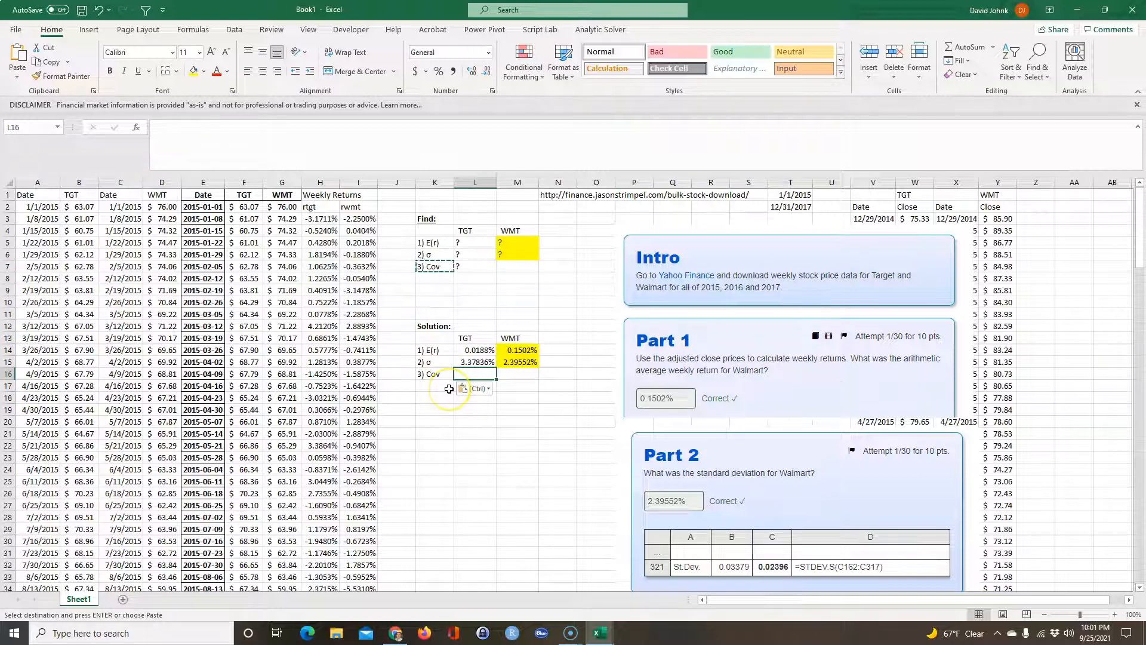
pyautogui.write('=cov')
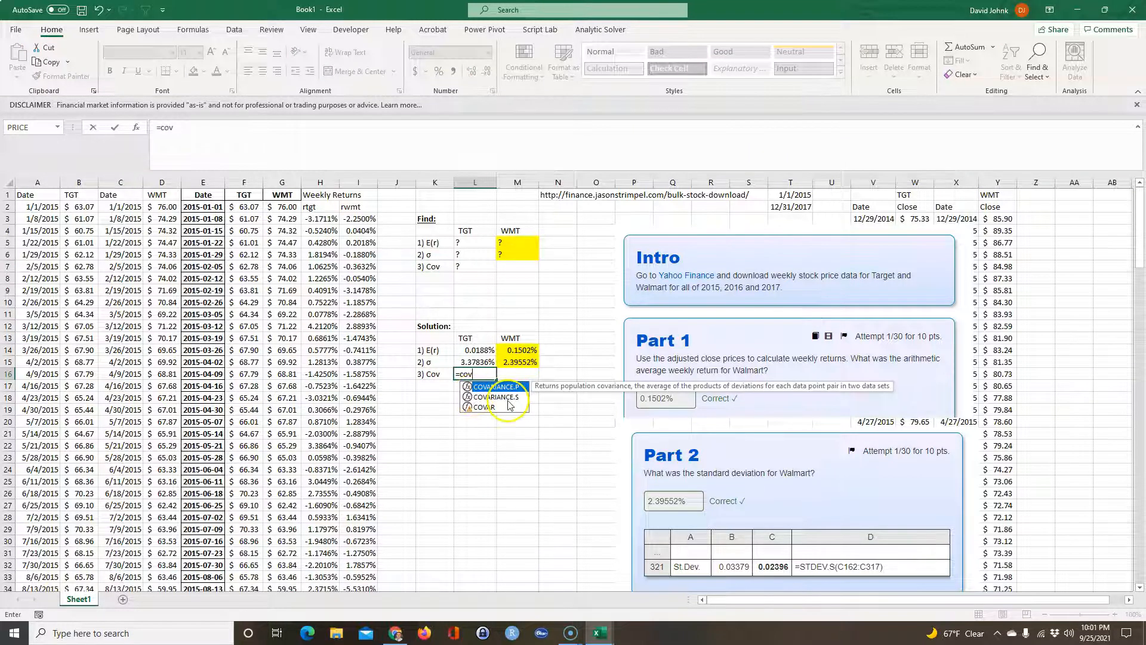
pyautogui.doubleClick(503, 397)
pyautogui.write('rtgt,w')
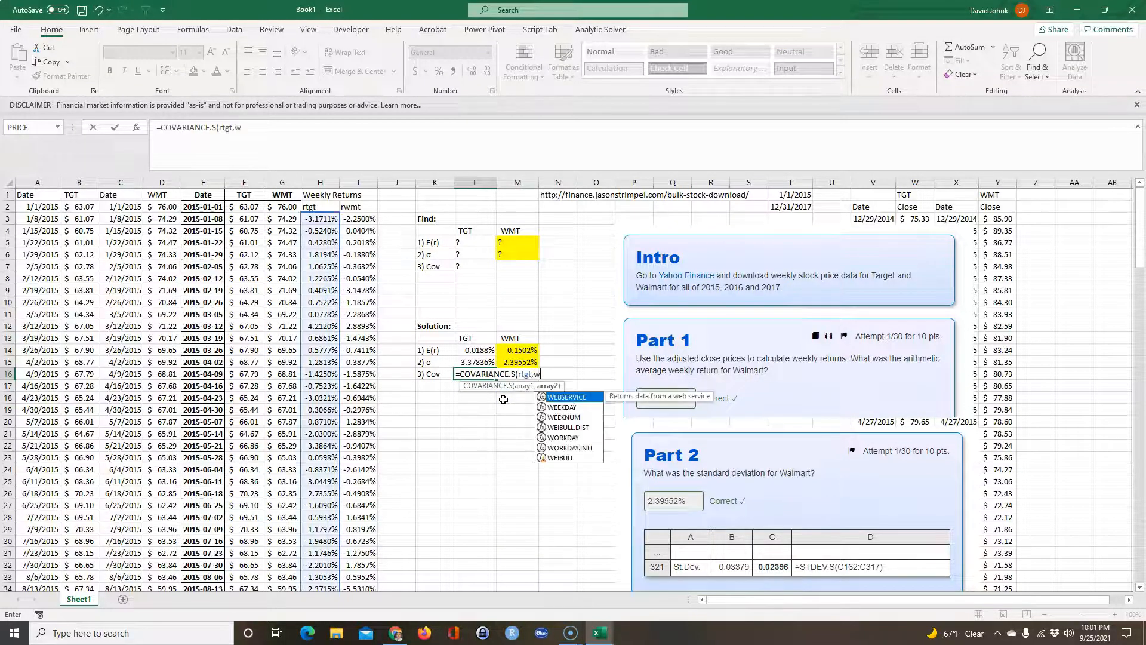
pyautogui.press('BackSpace')
pyautogui.write('rwmt')
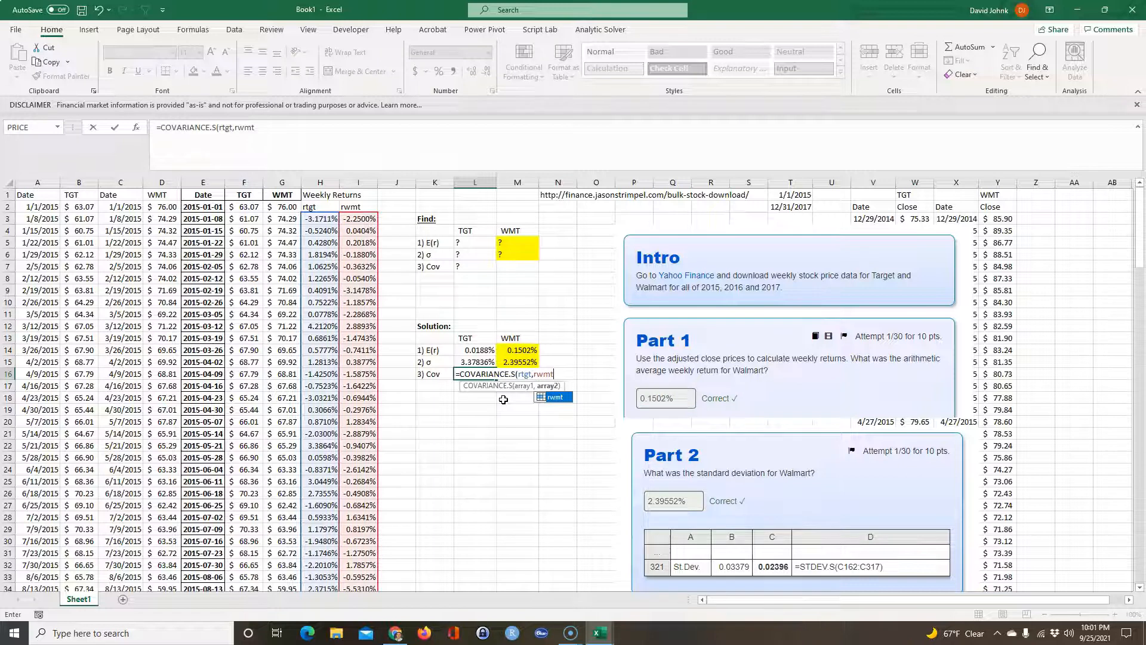
pyautogui.press('Return')
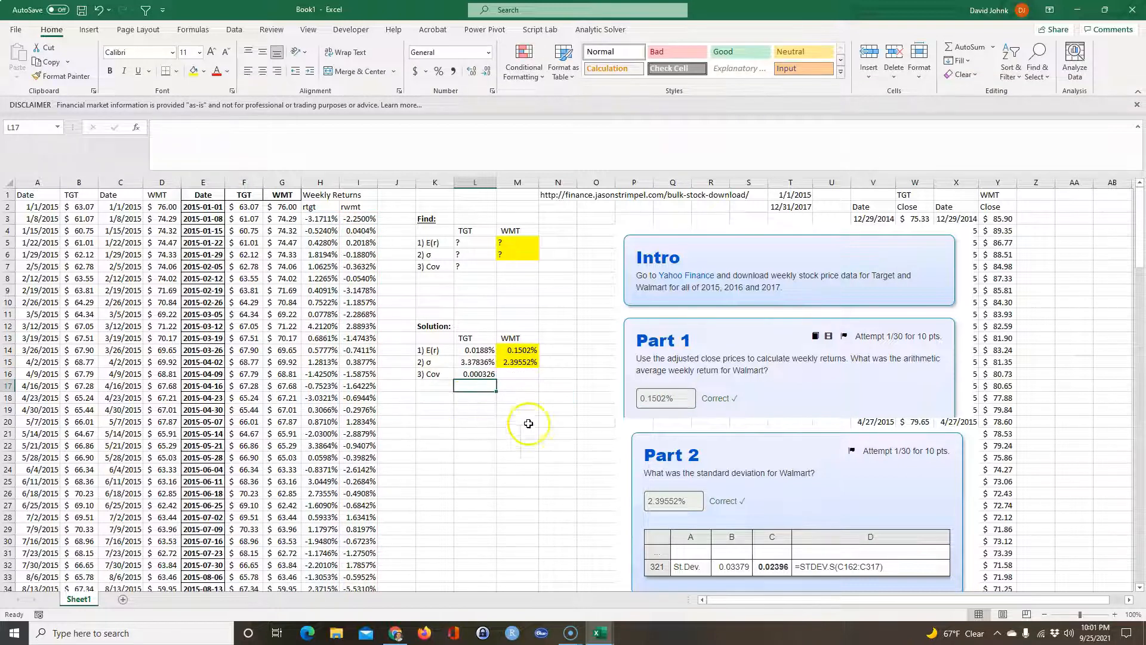
pyautogui.scroll(-3, 772, 501)
pyautogui.scroll(-9, 772, 501)
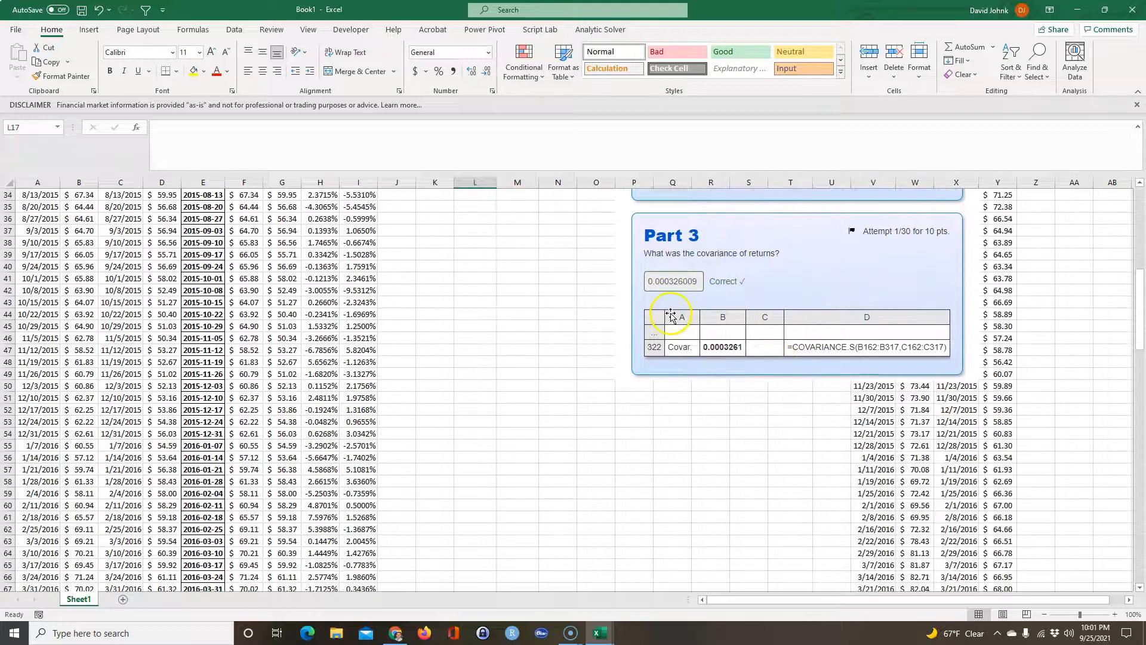
# Show the covariance in L16 with nine decimal places.
pyautogui.scroll(9, 507, 322)
pyautogui.scroll(1, 492, 329)
pyautogui.click(477, 314)
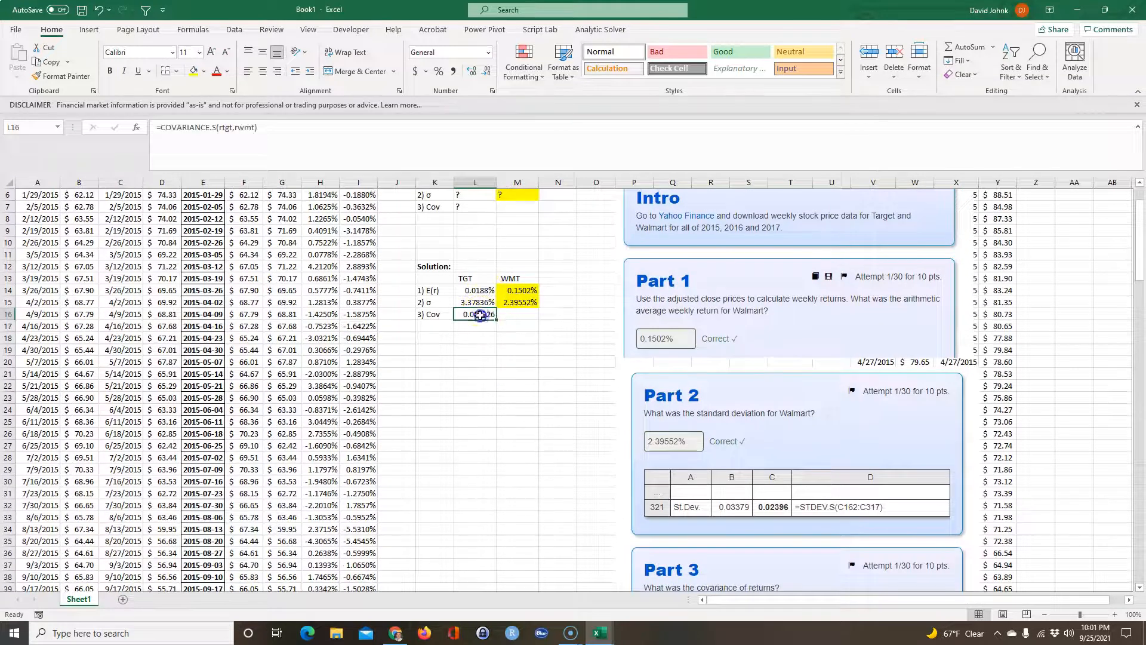
pyautogui.click(470, 72)
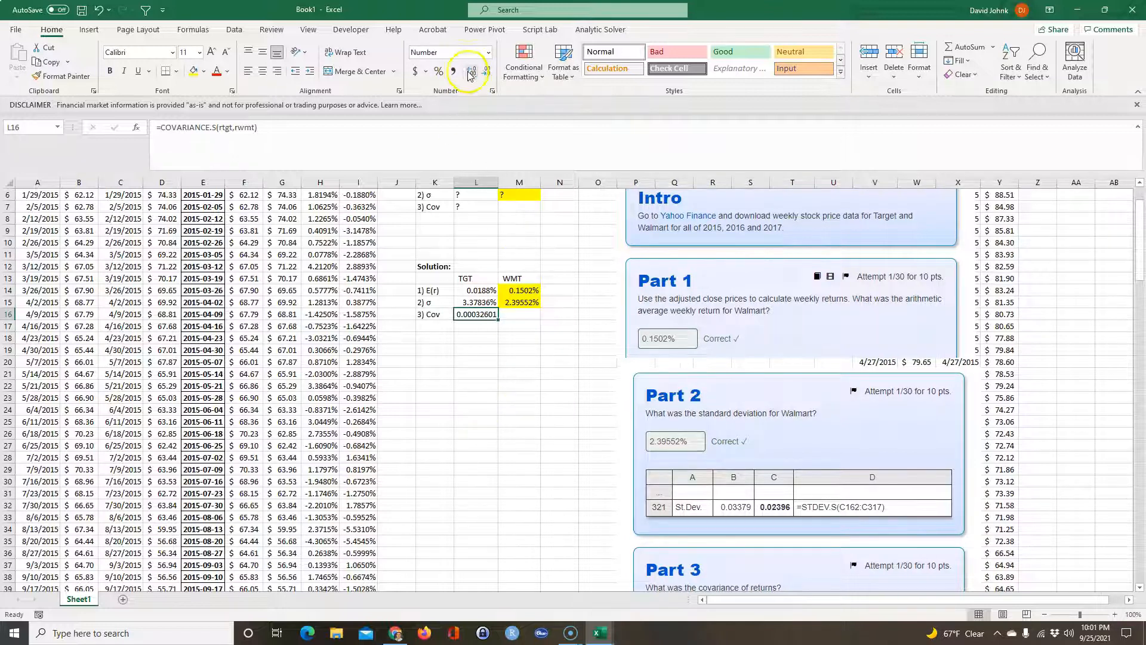
pyautogui.click(470, 72)
pyautogui.click(513, 384)
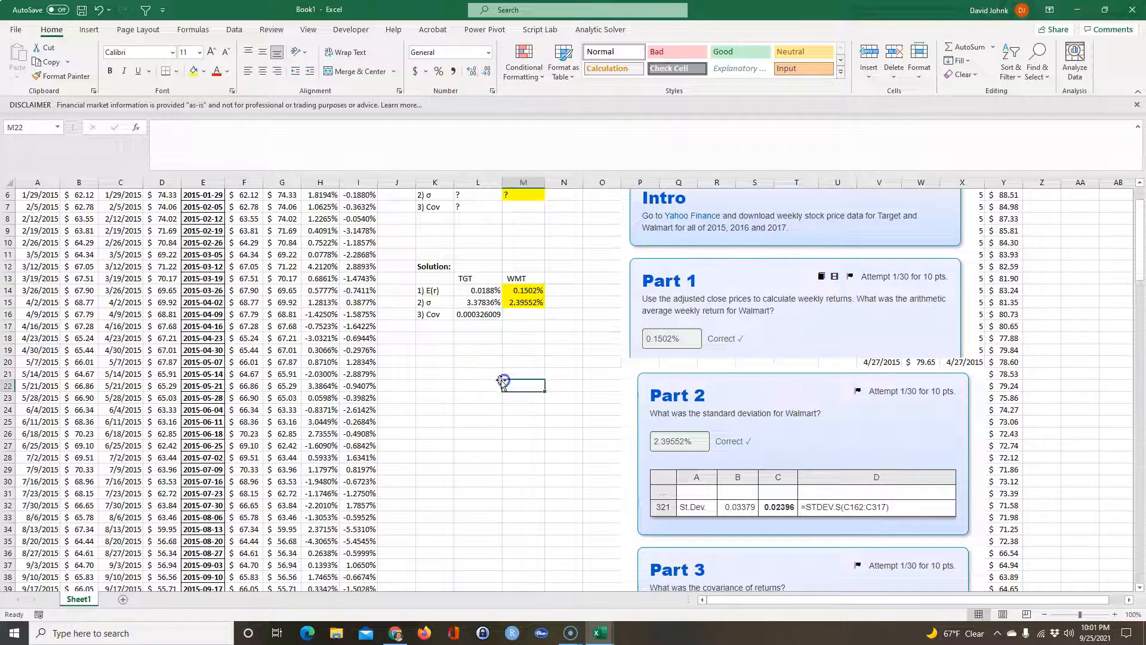
# Highlight the covariance result in L16 with a yellow fill.
pyautogui.click(473, 312)
pyautogui.click(193, 71)
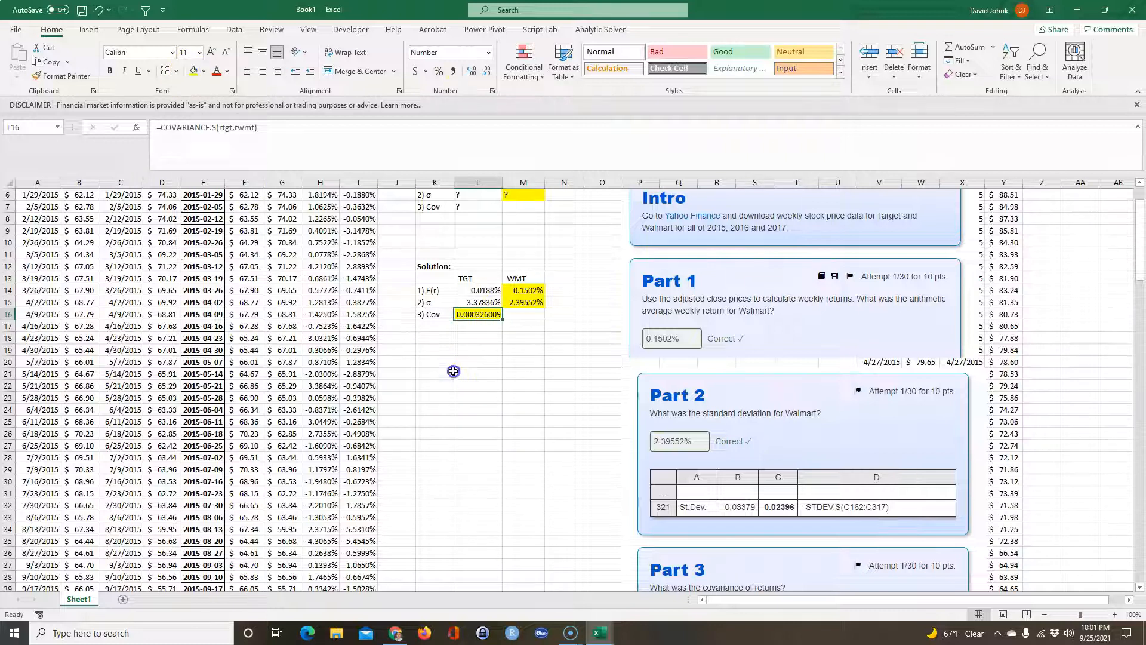
pyautogui.click(448, 370)
pyautogui.scroll(-2, 520, 412)
pyautogui.scroll(2, 336, 443)
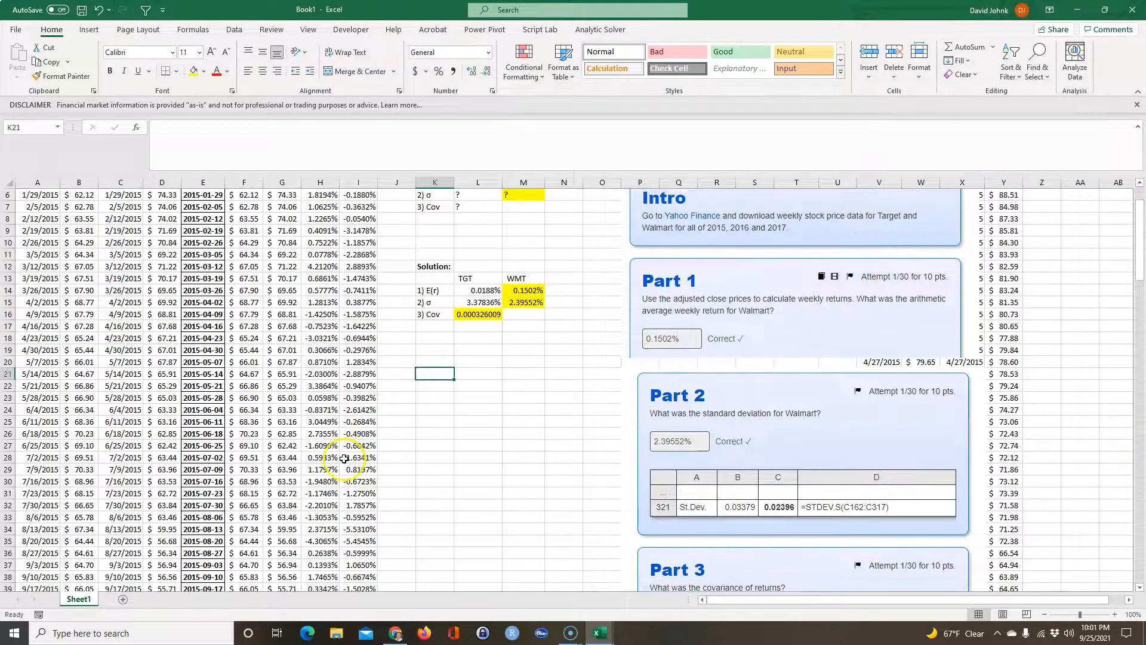
# Switch to the Accepi homework page in Chrome and capture a screen snip of the Part 4 correlation coefficient question with its answer.
pyautogui.hotkey('alt', 'Tab')
pyautogui.scroll(-3, 351, 376)
pyautogui.scroll(-2, 350, 376)
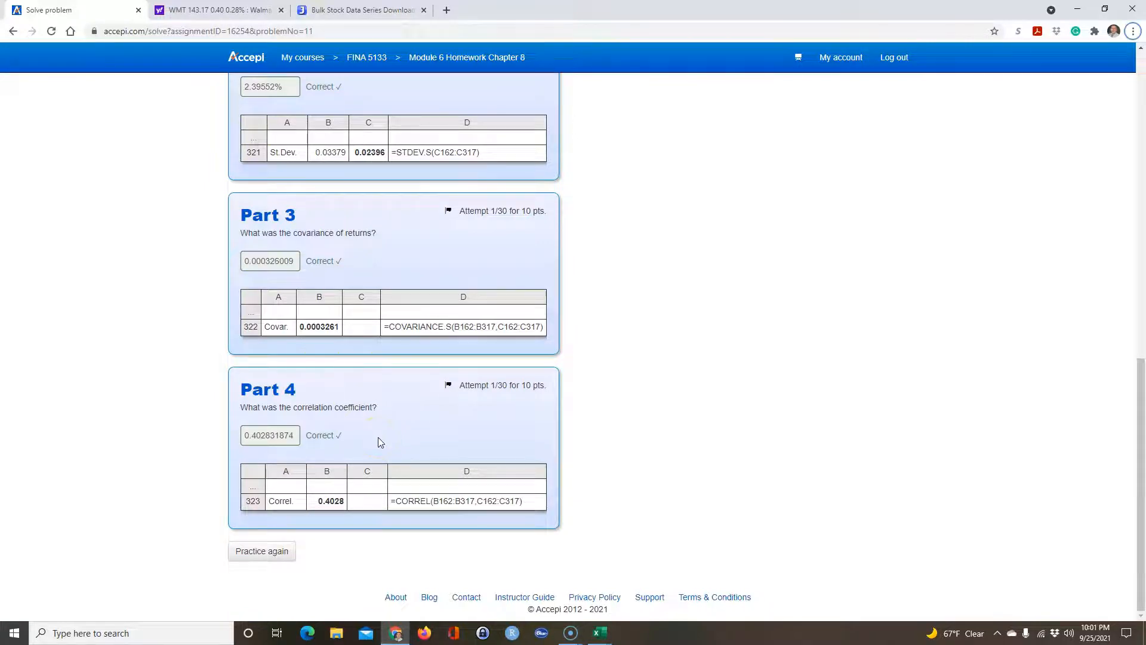
pyautogui.press('shift+super+s')
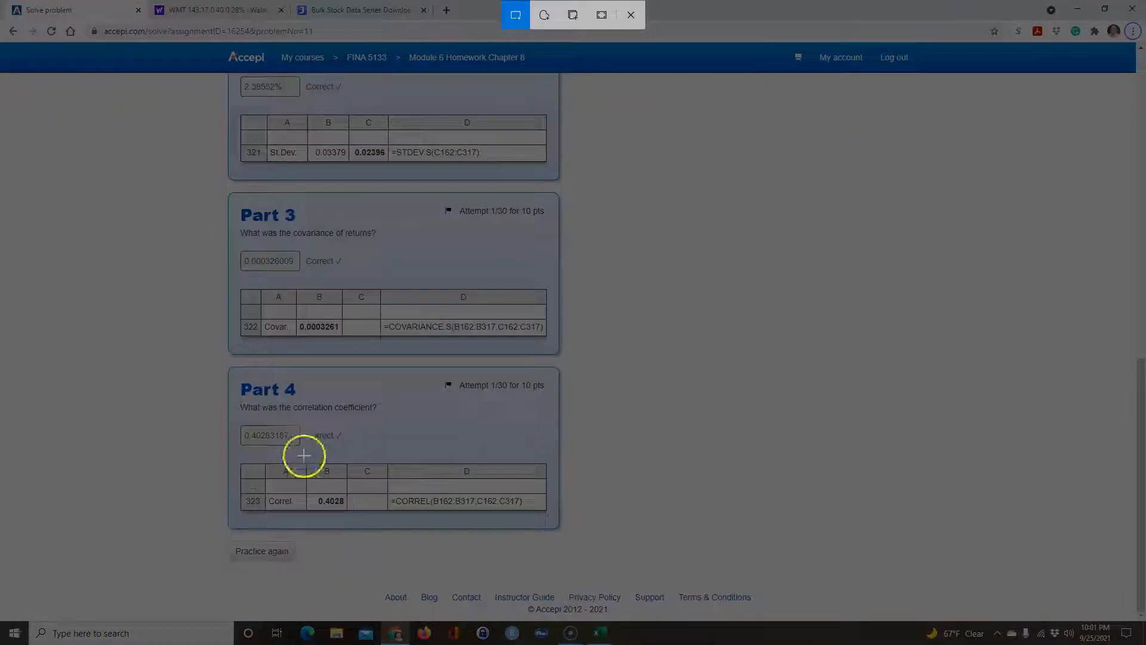
pyautogui.moveTo(223, 358)
pyautogui.mouseDown()
pyautogui.moveTo(374, 458)
pyautogui.moveTo(568, 532)
pyautogui.mouseUp()
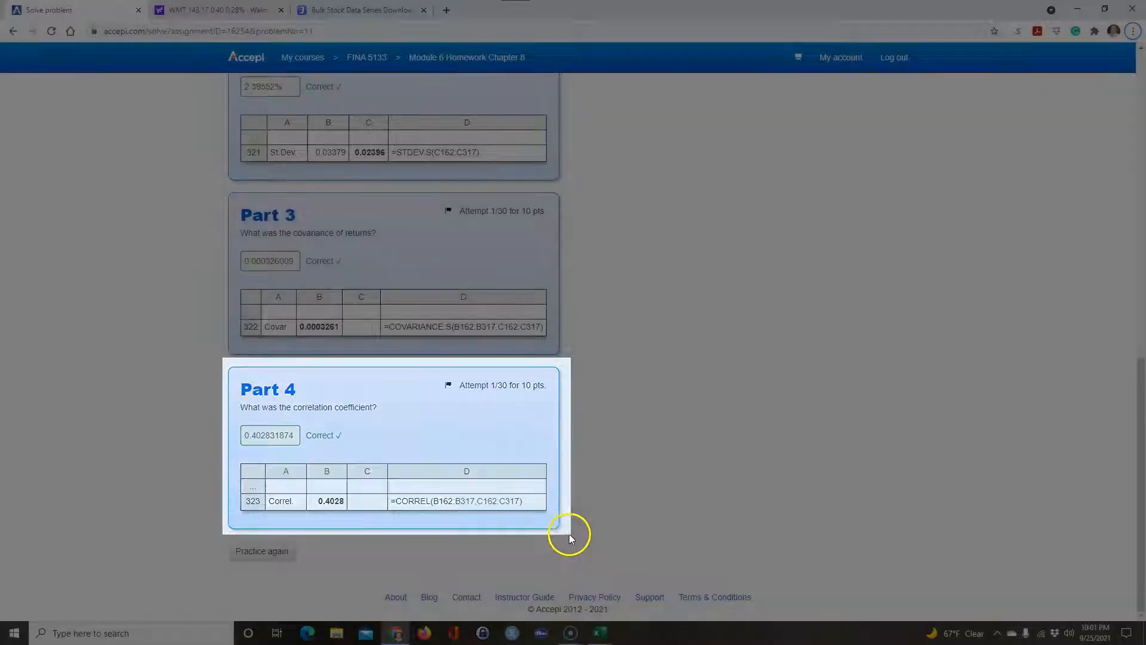
# Return to Excel and paste the Part 4 snip at P51, aligning it directly below the Part 3 picture.
pyautogui.hotkey('alt', 'Tab')
pyautogui.scroll(-6, 621, 541)
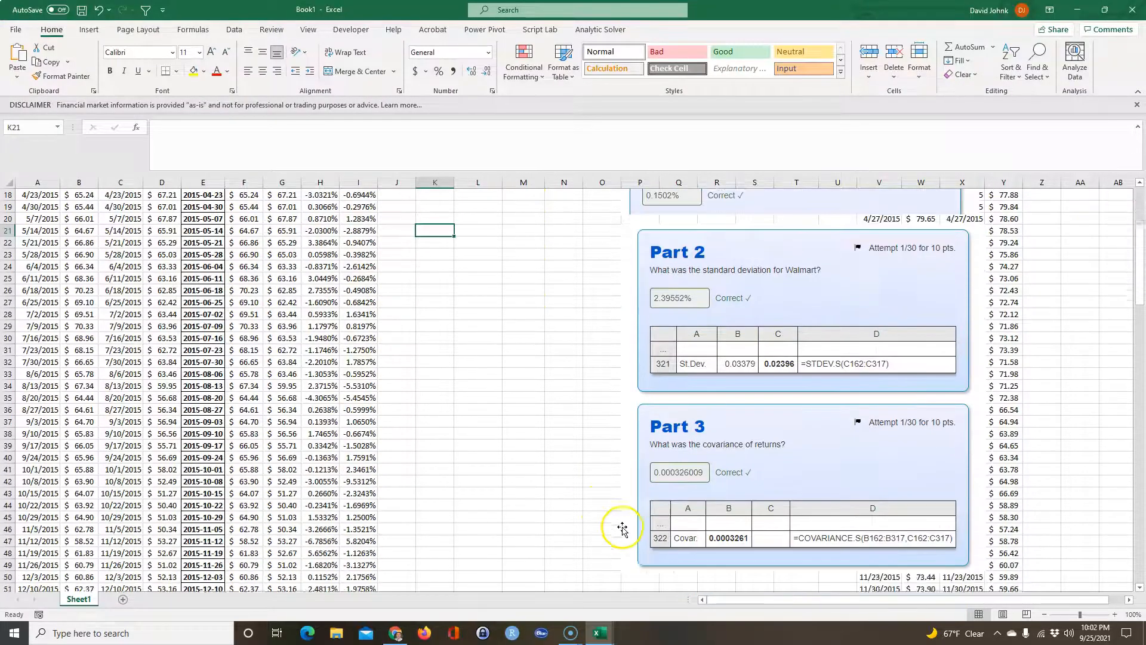
pyautogui.scroll(-1, 638, 546)
pyautogui.click(650, 509)
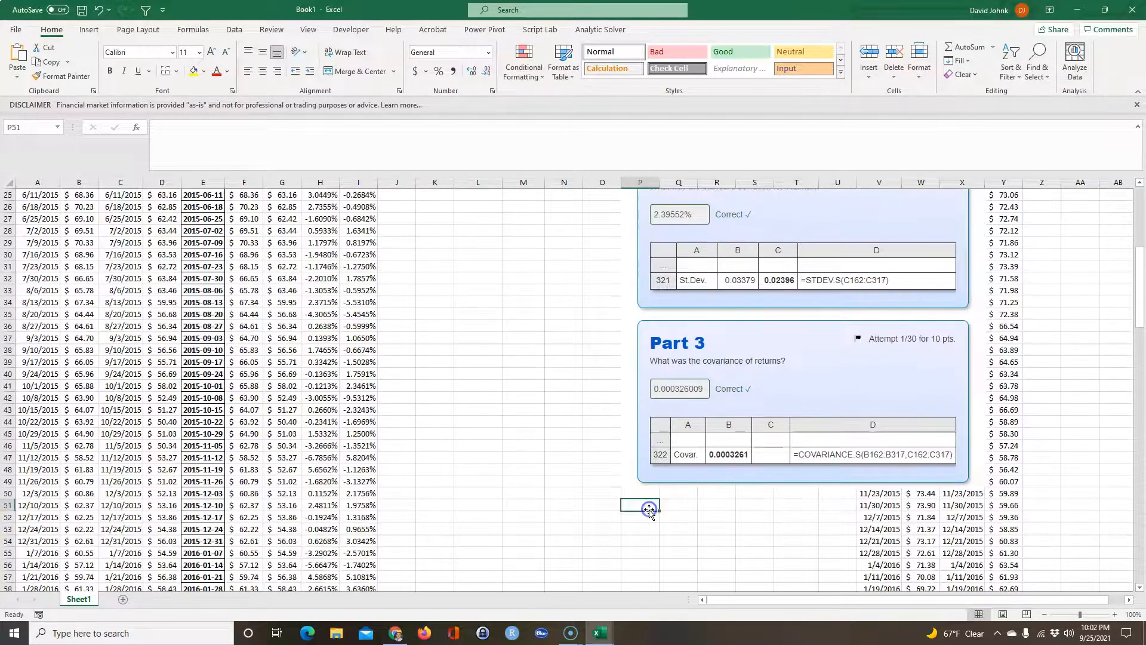
pyautogui.hotkey('ctrl', 'v')
pyautogui.moveTo(650, 509); pyautogui.dragTo(675, 506)
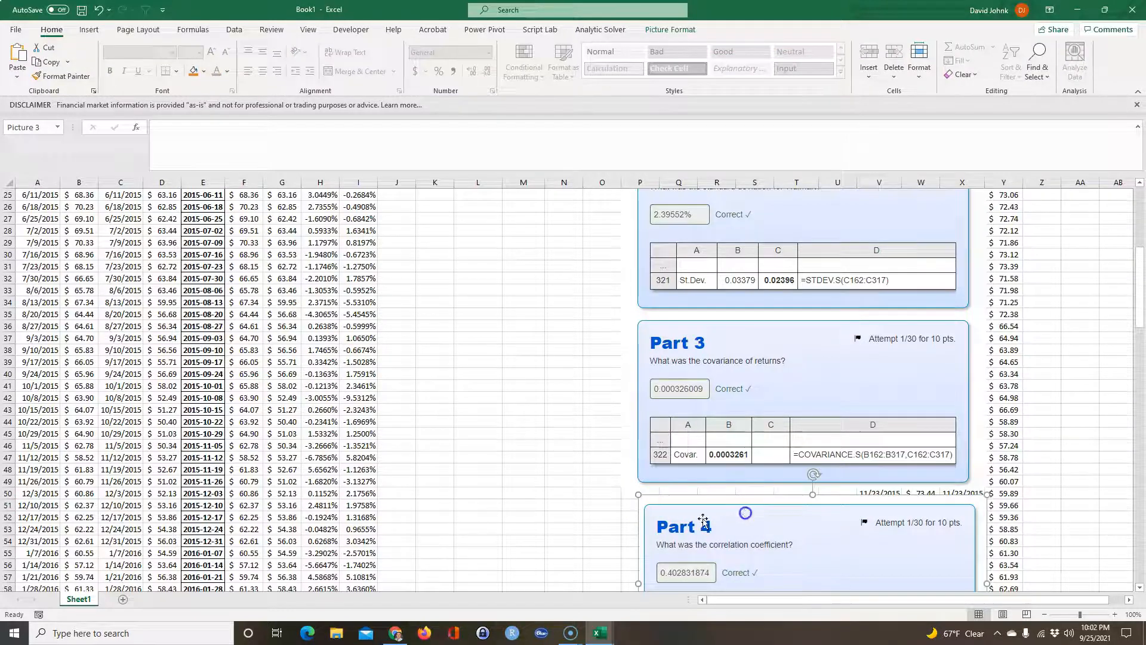
# Enter the label "4) ρ" in K8 of the Find section, inserting the Greek rho as a symbol.
pyautogui.scroll(3, 515, 451)
pyautogui.scroll(3, 515, 451)
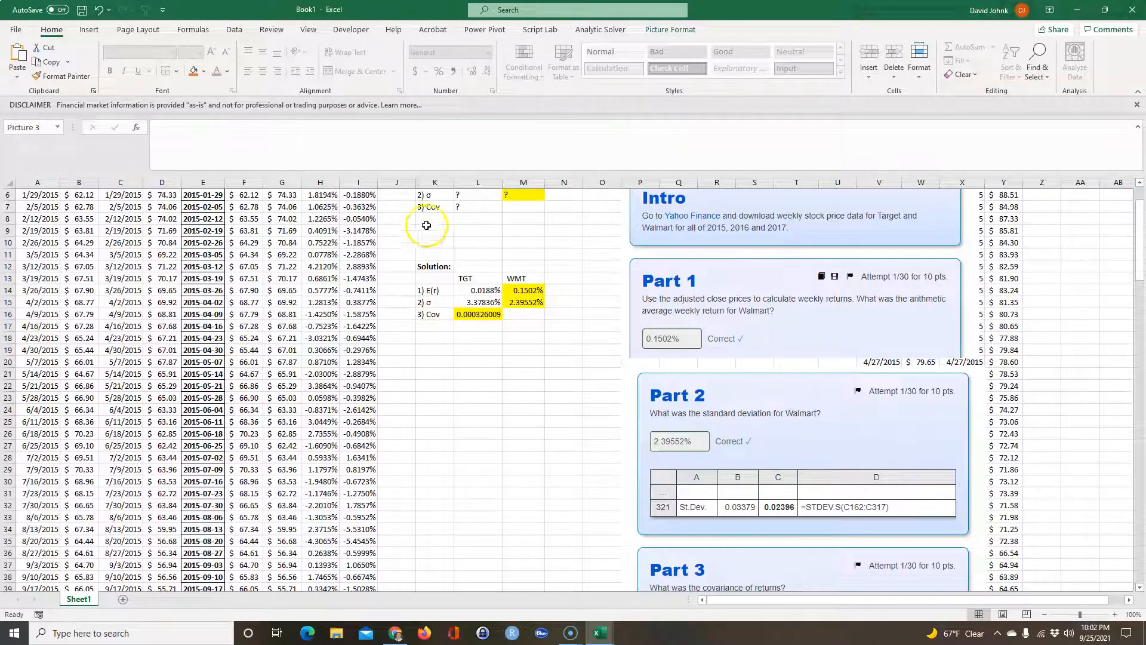
pyautogui.click(430, 219)
pyautogui.write('4')
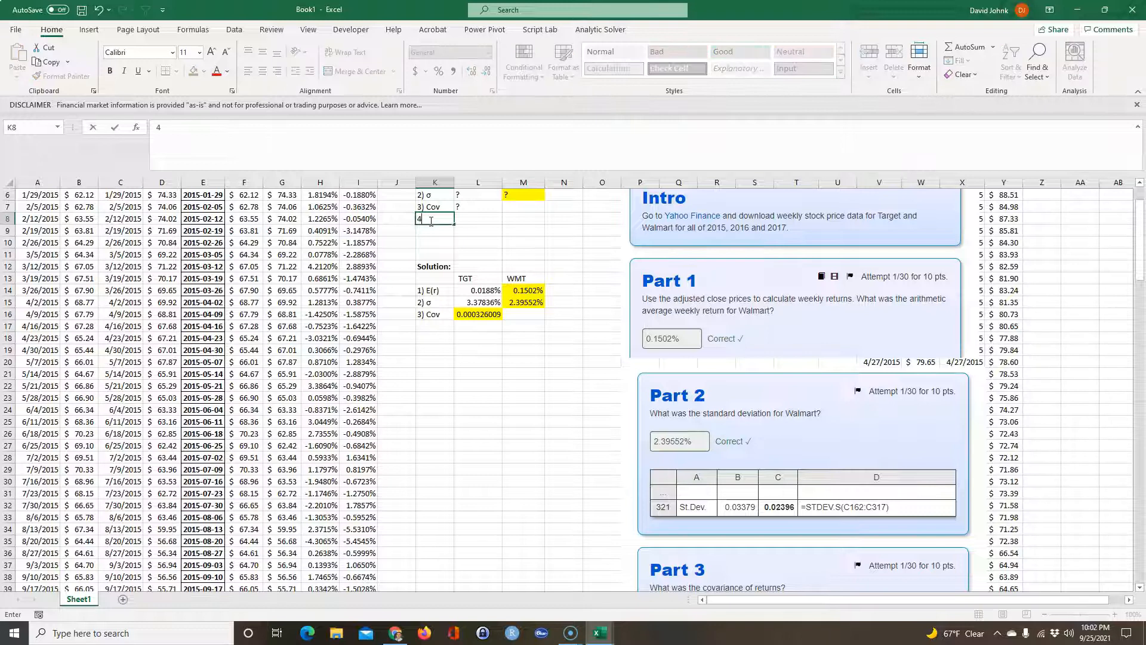
pyautogui.click(89, 29)
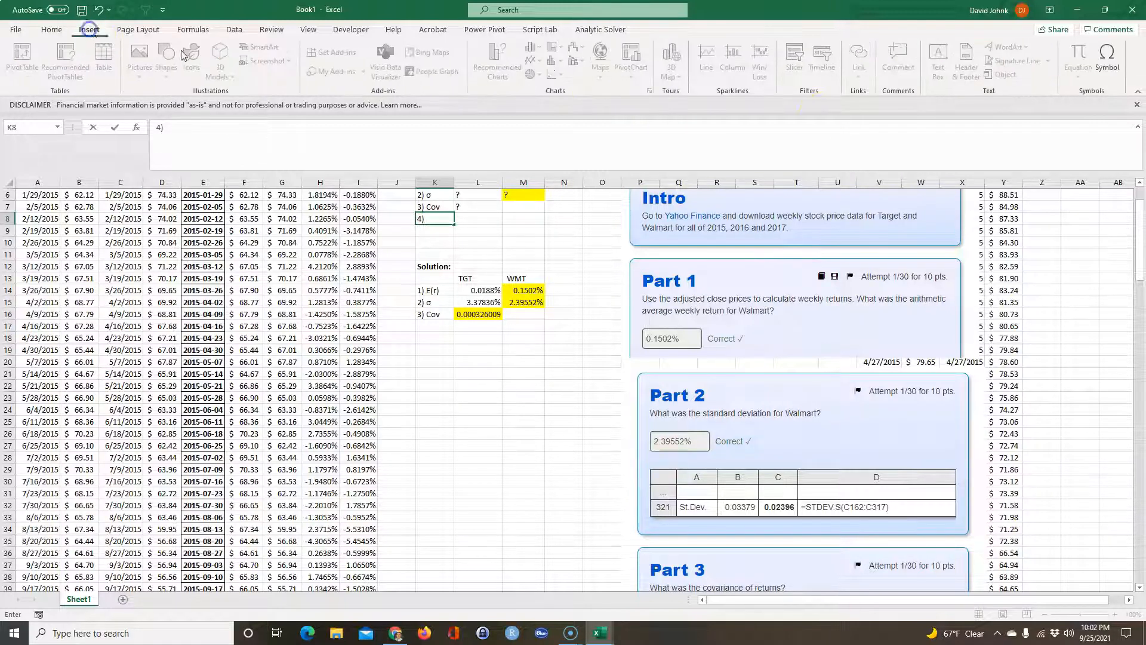
pyautogui.click(1107, 60)
pyautogui.doubleClick(254, 551)
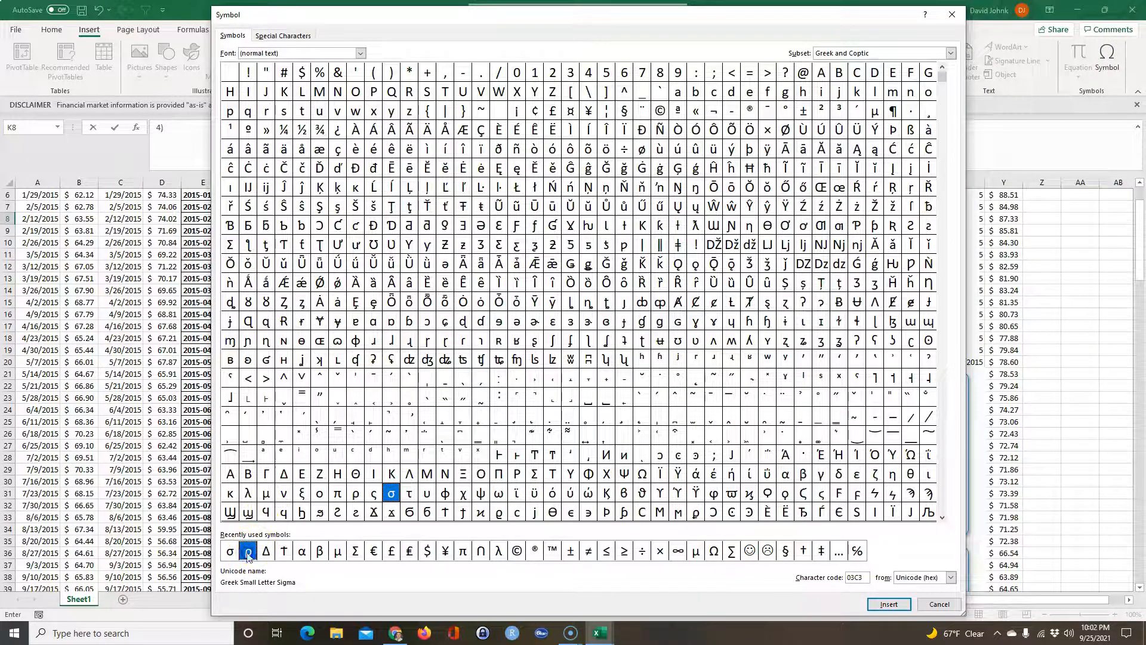
pyautogui.click(946, 605)
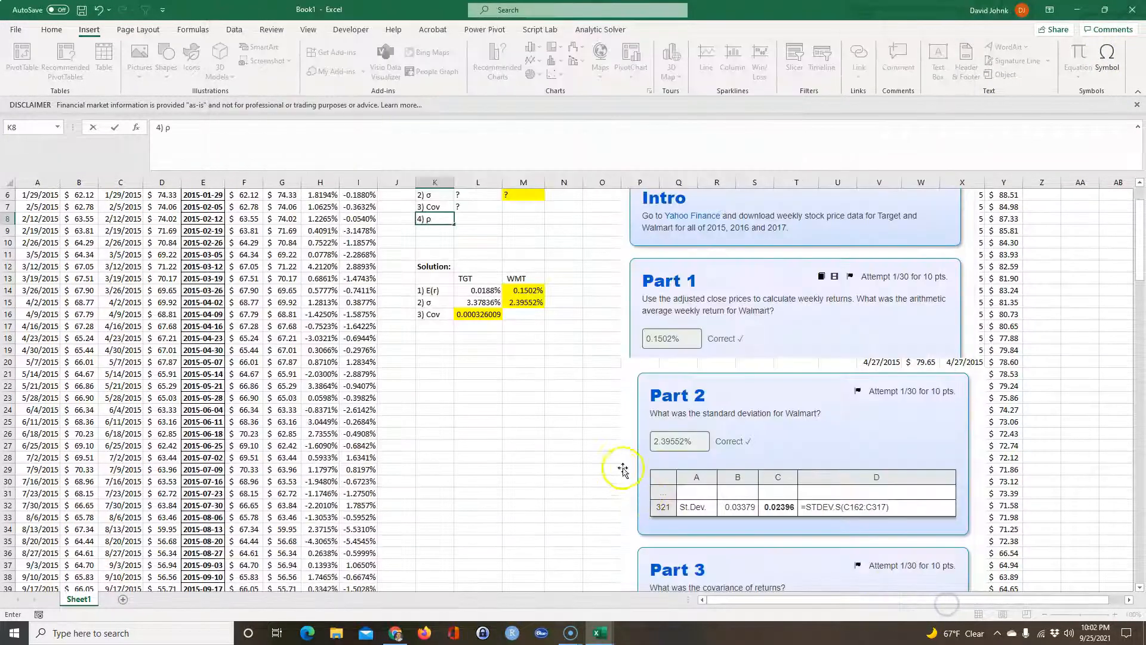
# Put a question mark in L8 beside the correlation label.
pyautogui.click(472, 210)
pyautogui.click(472, 221)
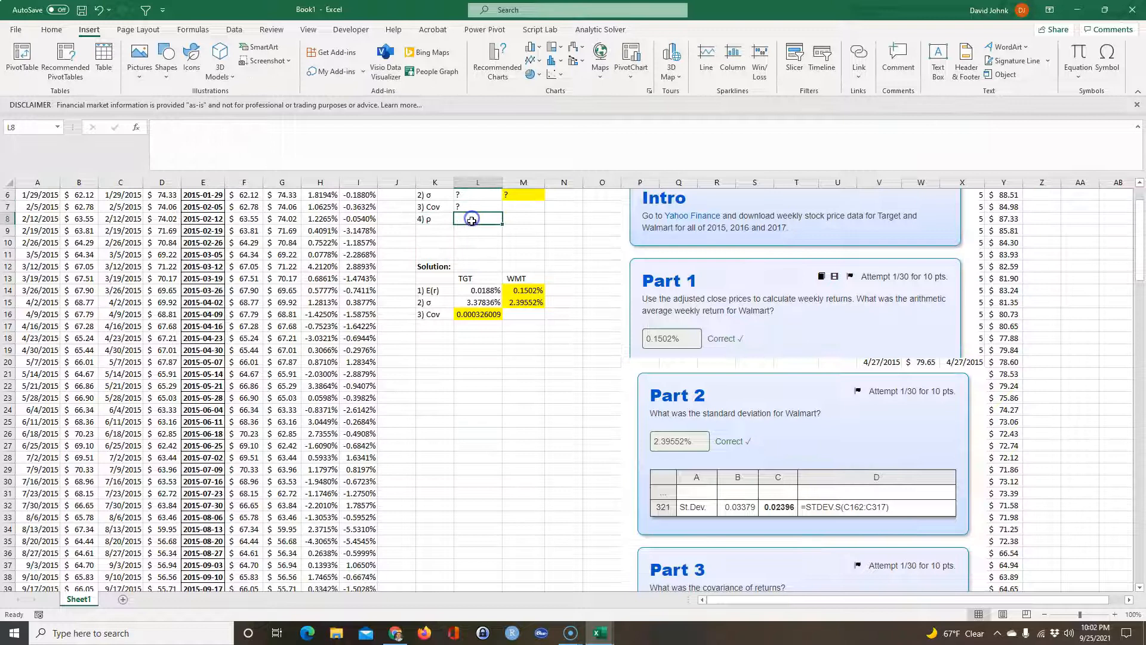
pyautogui.write('?')
pyautogui.press('Return')
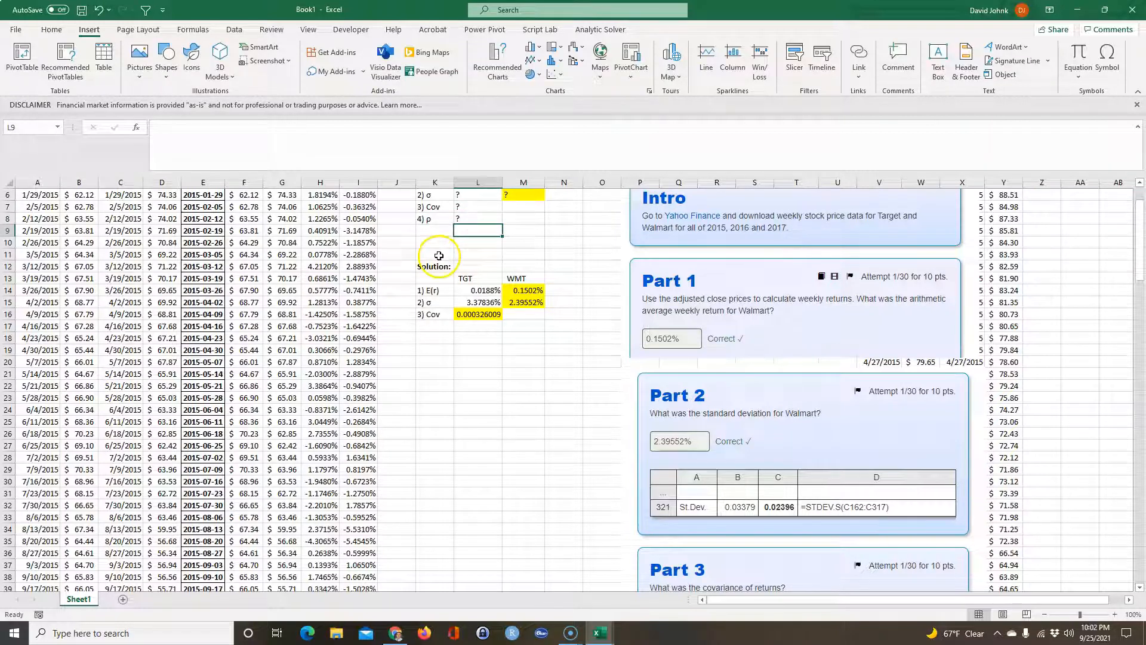
# Copy the "4) ρ" label from K8 to K17 in the Solution section.
pyautogui.click(435, 219)
pyautogui.hotkey('ctrl', 'c')
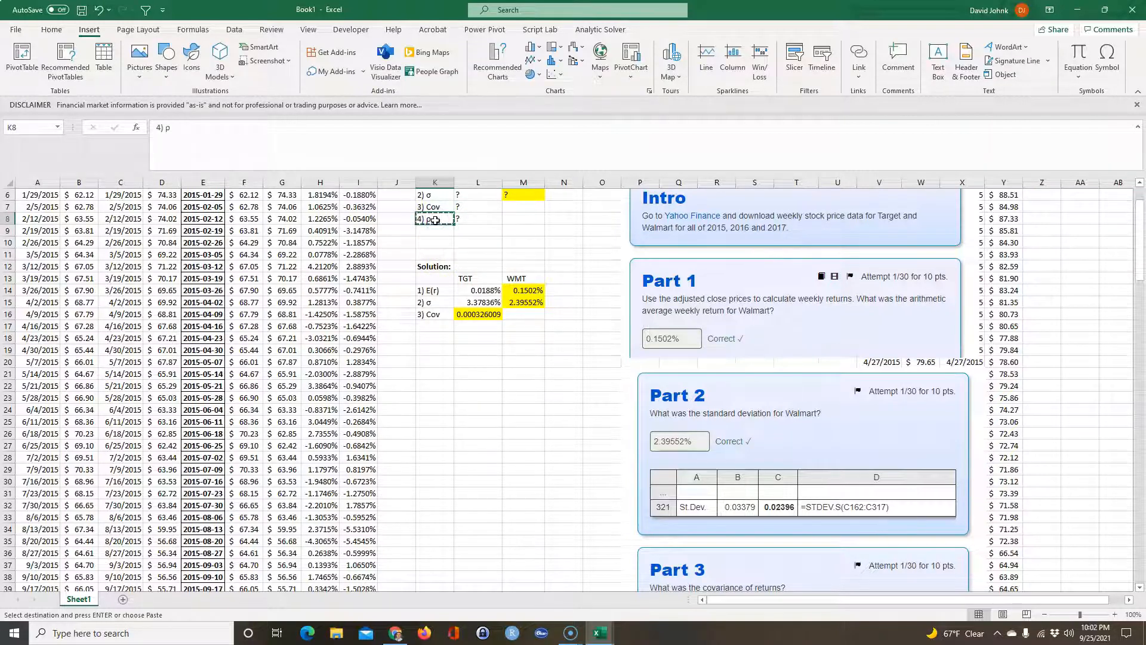
pyautogui.click(436, 326)
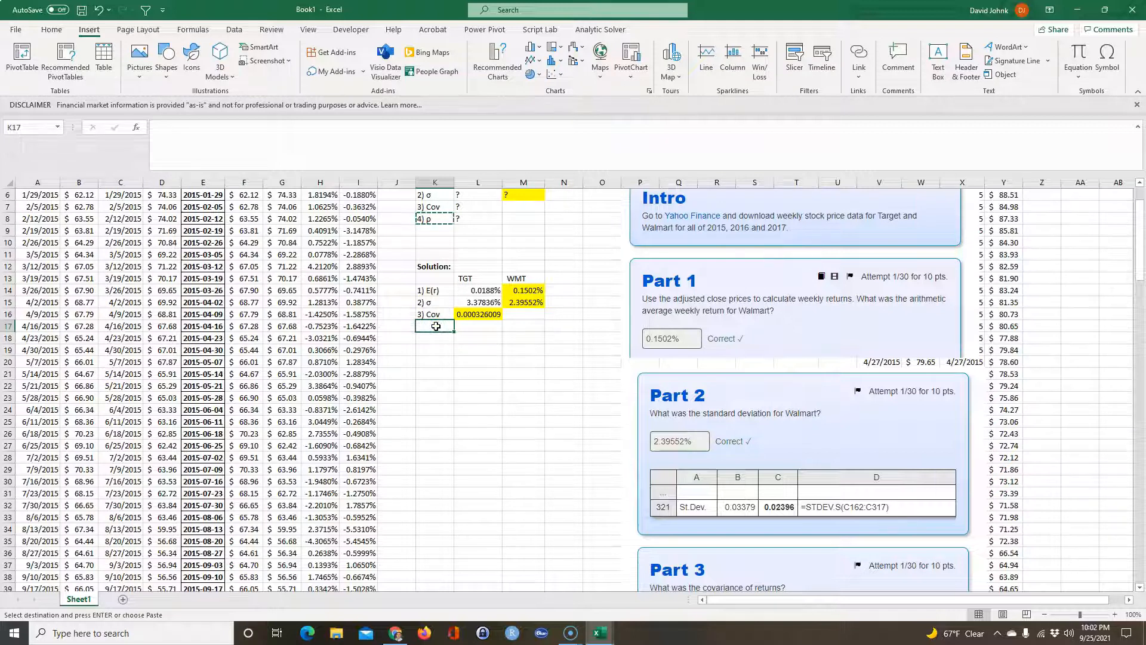
pyautogui.hotkey('ctrl', 'v')
# Underline the "Solution:" heading in K12.
pyautogui.click(434, 266)
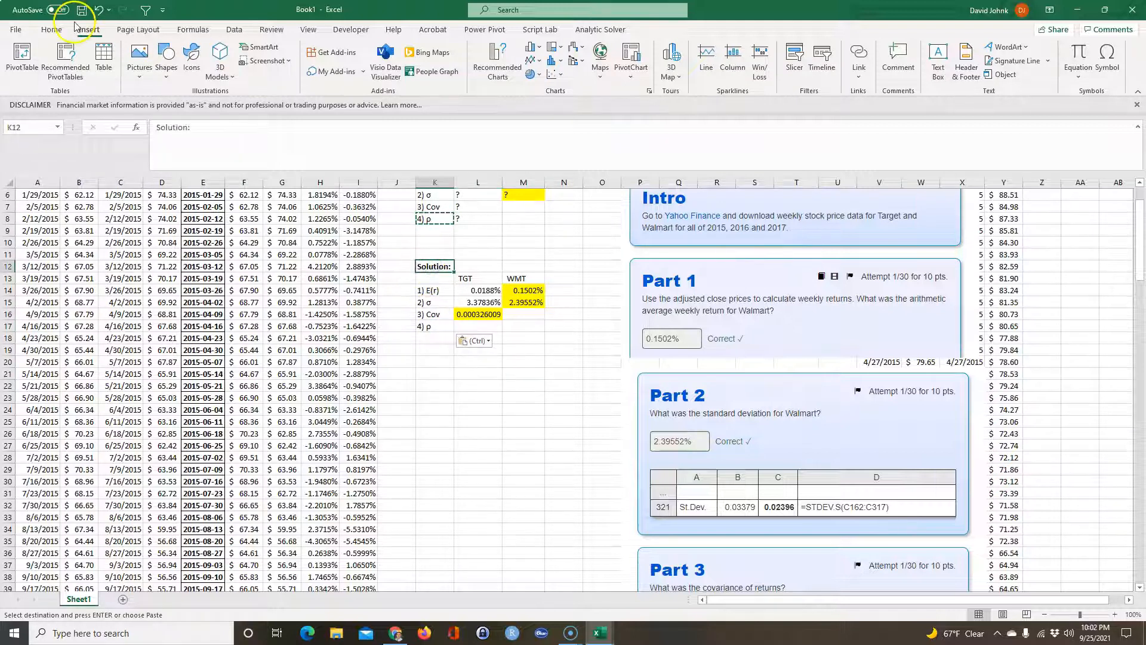
pyautogui.click(51, 29)
pyautogui.click(142, 70)
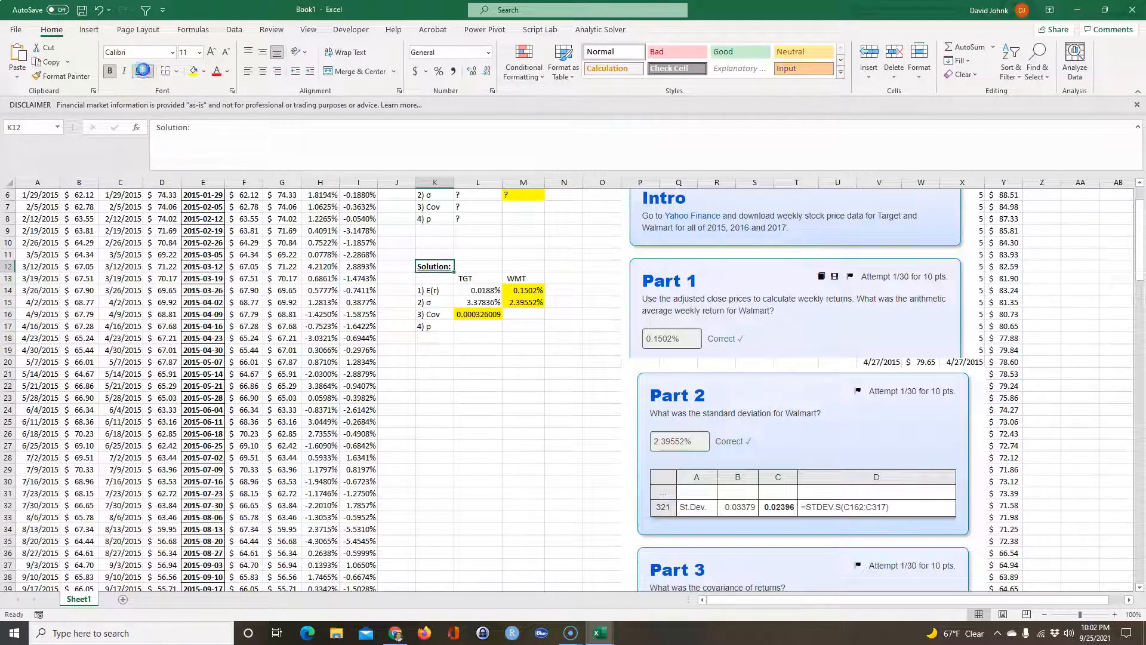
# Calculate the correlation coefficient in L17 with =CORREL(rtgt,rwmt).
pyautogui.scroll(2, 494, 435)
pyautogui.click(467, 375)
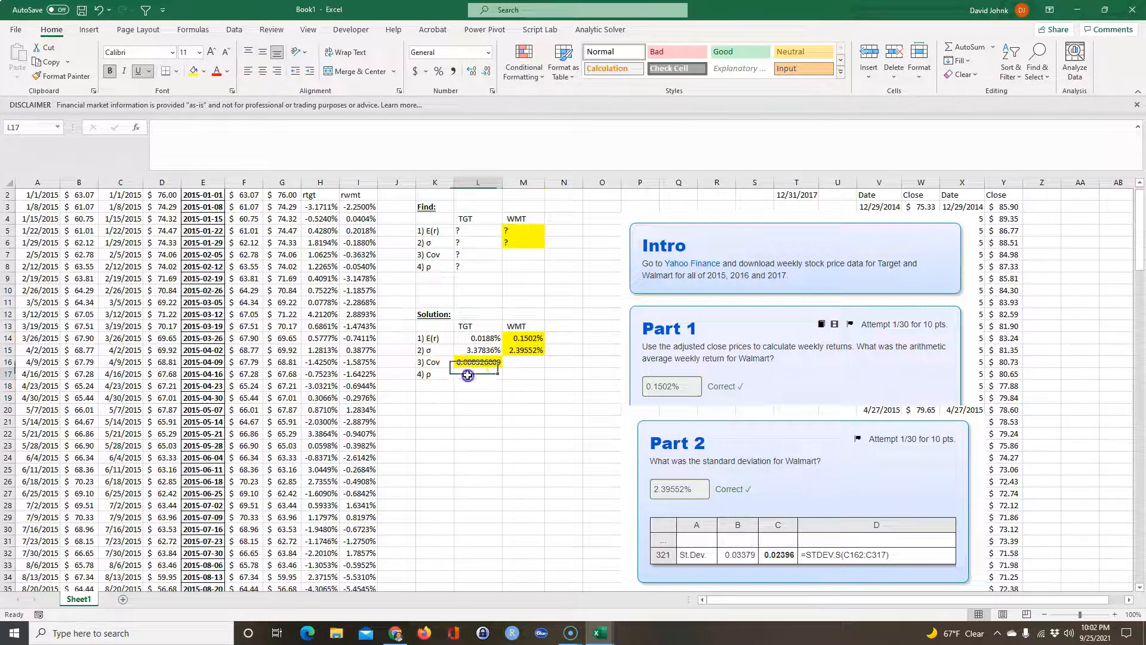
pyautogui.write('=corre')
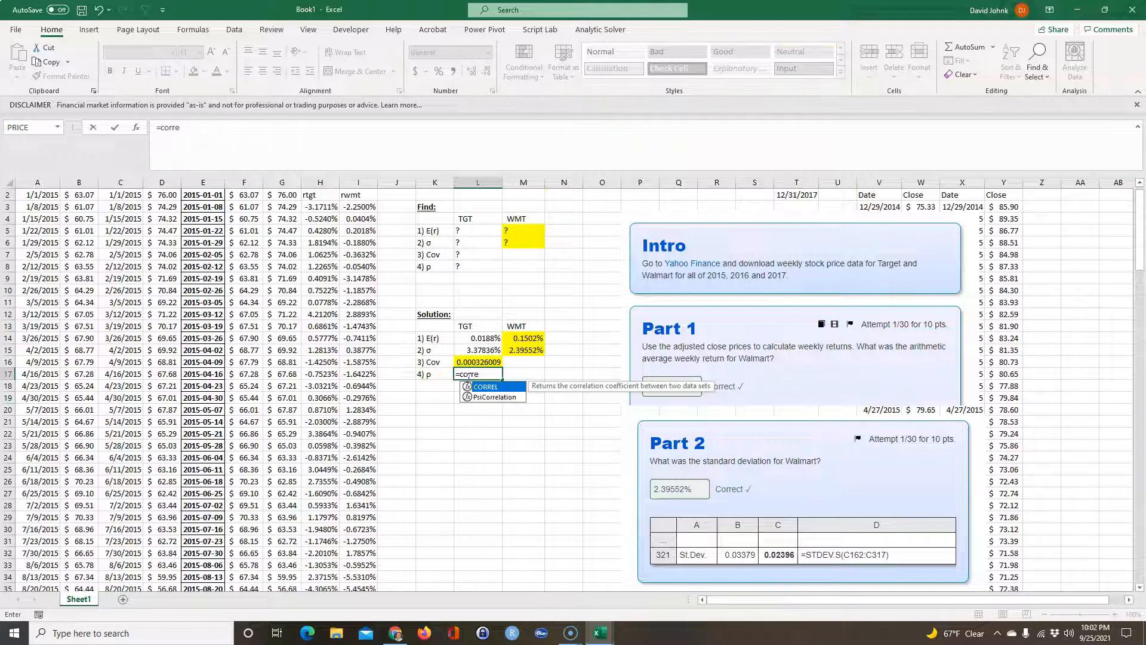
pyautogui.press('Tab')
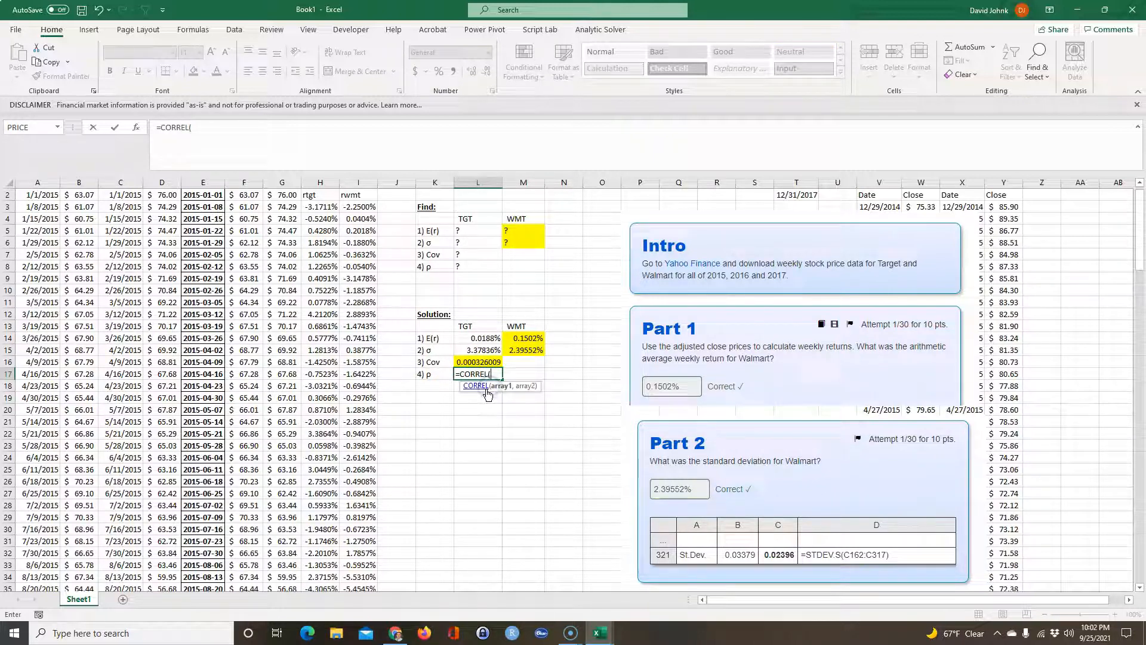
pyautogui.write('r')
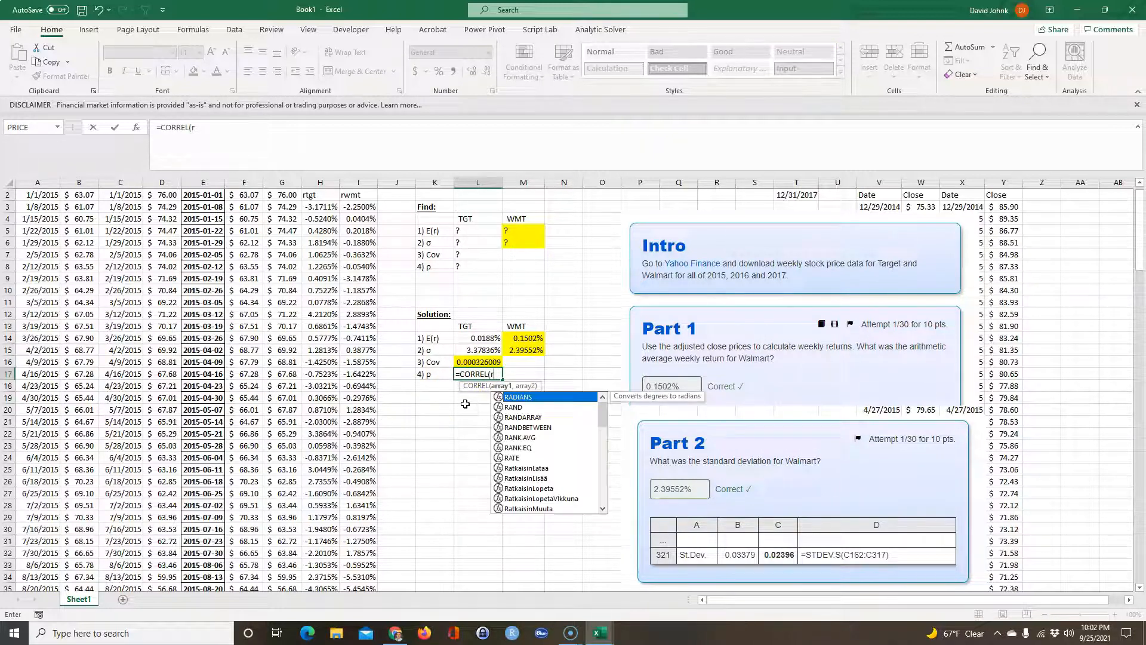
pyautogui.write('tgt,rwmt)')
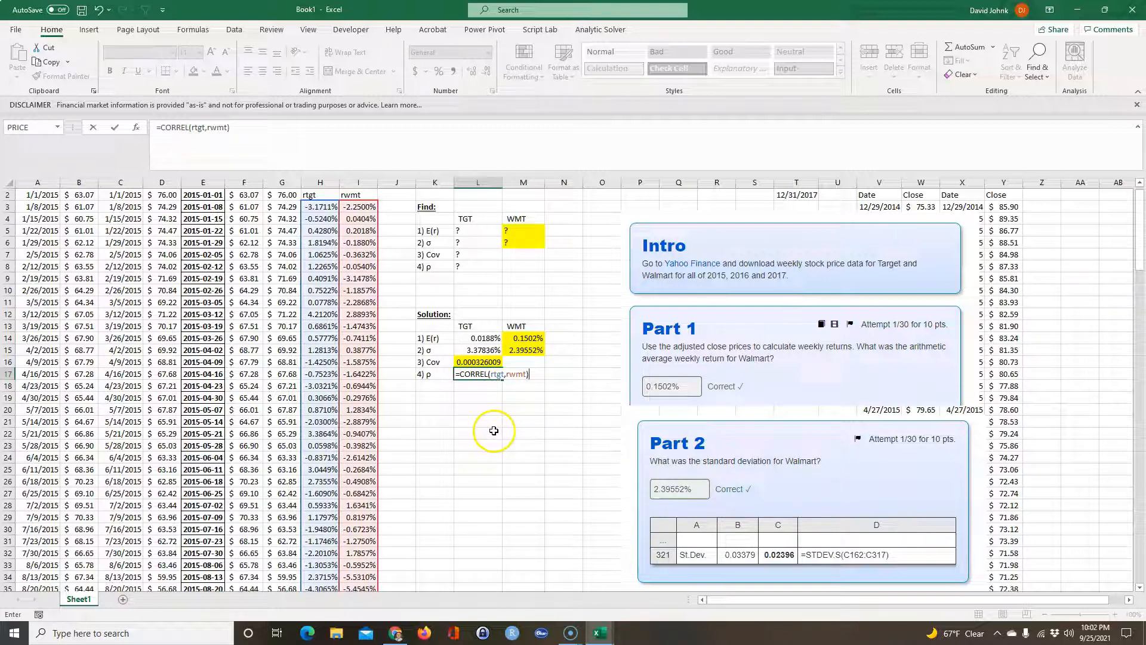
pyautogui.press('Return')
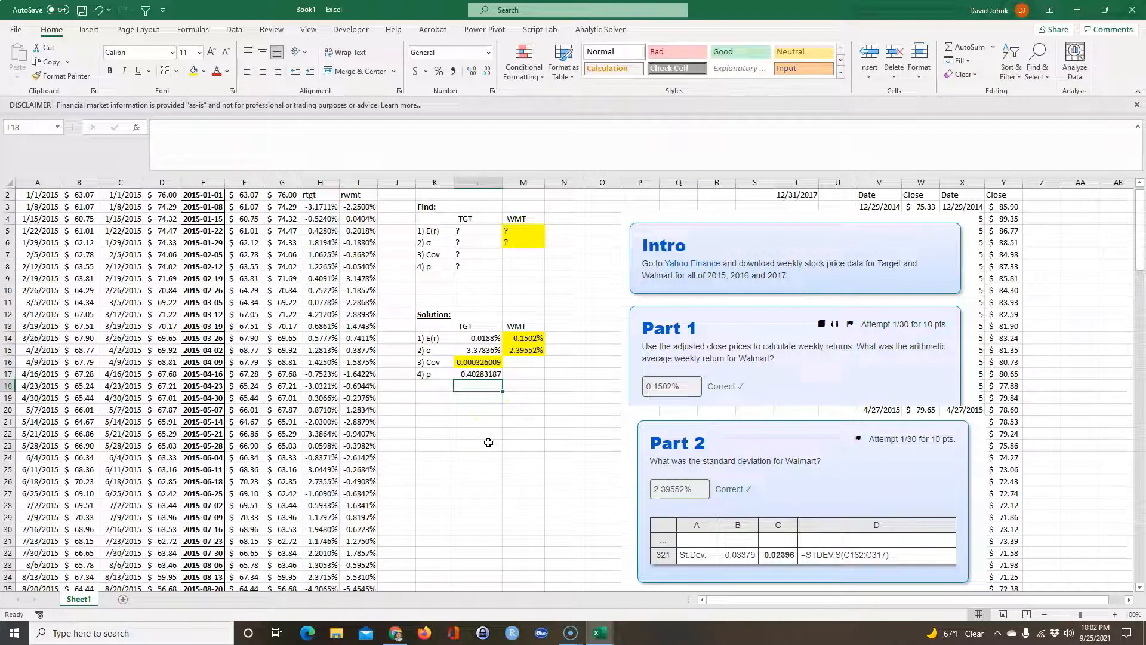
# Calculate the correlation again in L18 with the arrays in reverse order, =CORREL(rwmt,rtgt).
pyautogui.write('=cor')
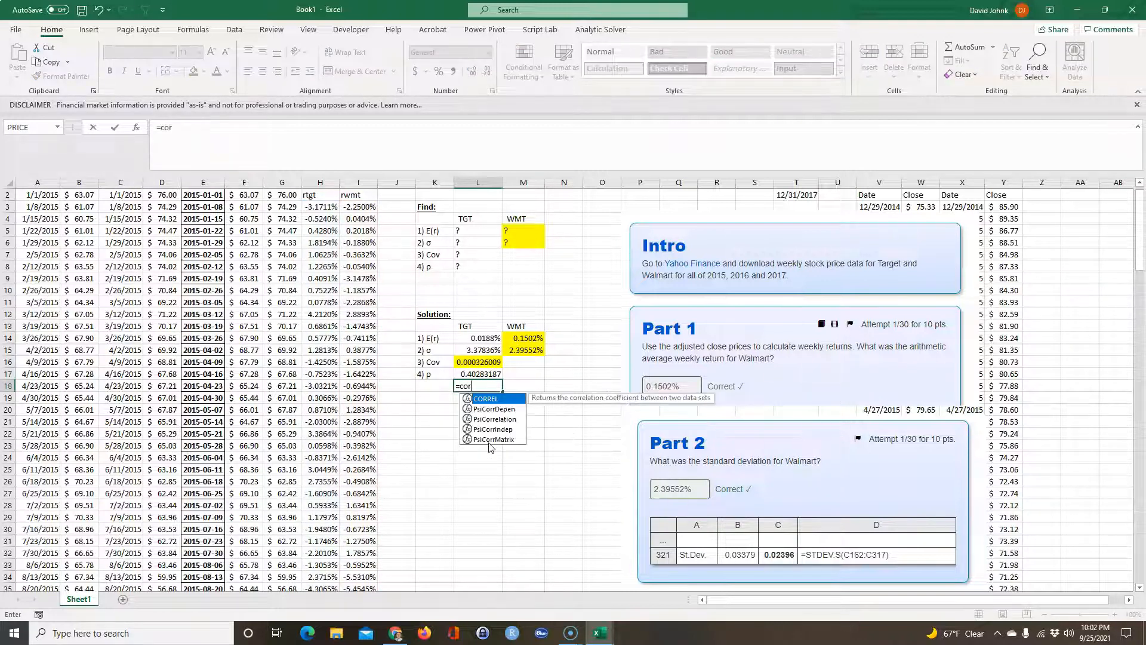
pyautogui.write('rel')
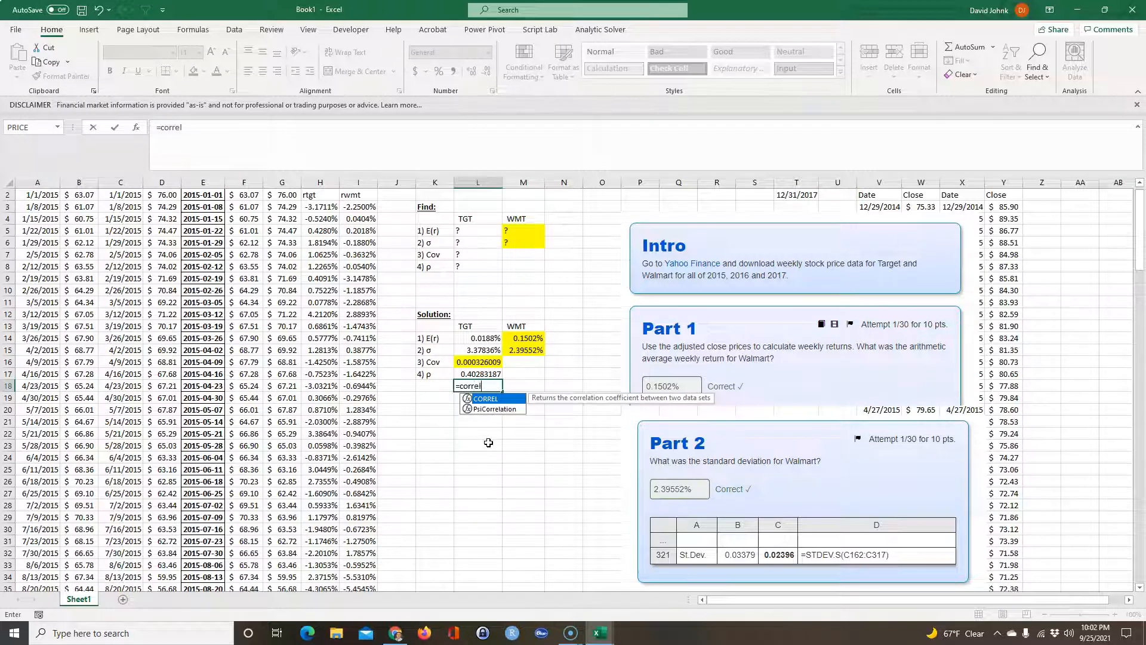
pyautogui.write('(rwmt,rtgt)')
pyautogui.press('Return')
# Display the correlation formulas beside their results with =FORMULATEXT(L17) in M17, filled down to M18.
pyautogui.click(523, 374)
pyautogui.write('=form')
pyautogui.doubleClick(540, 386)
pyautogui.click(477, 374)
pyautogui.press('Return')
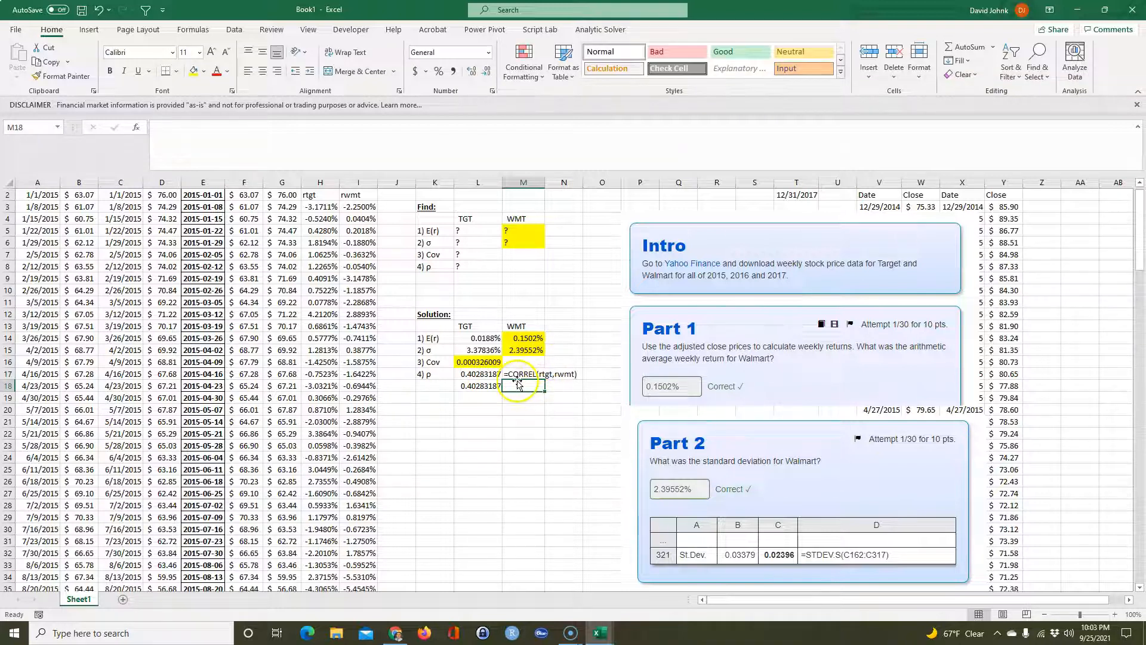
pyautogui.click(519, 375)
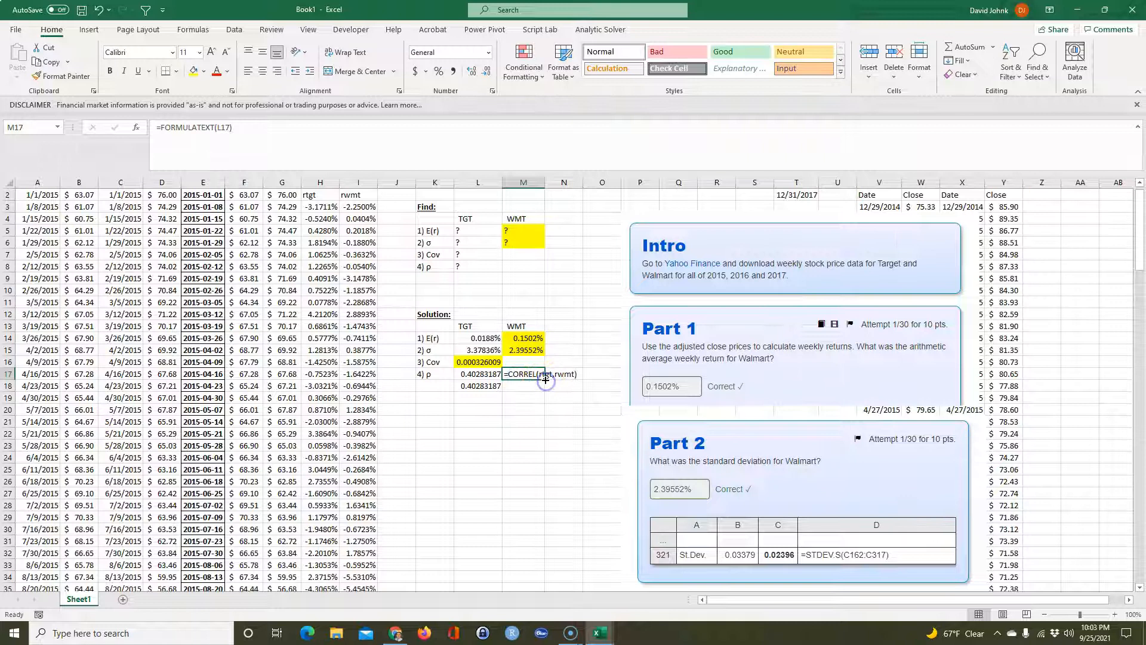
pyautogui.moveTo(544, 380); pyautogui.dragTo(541, 388)
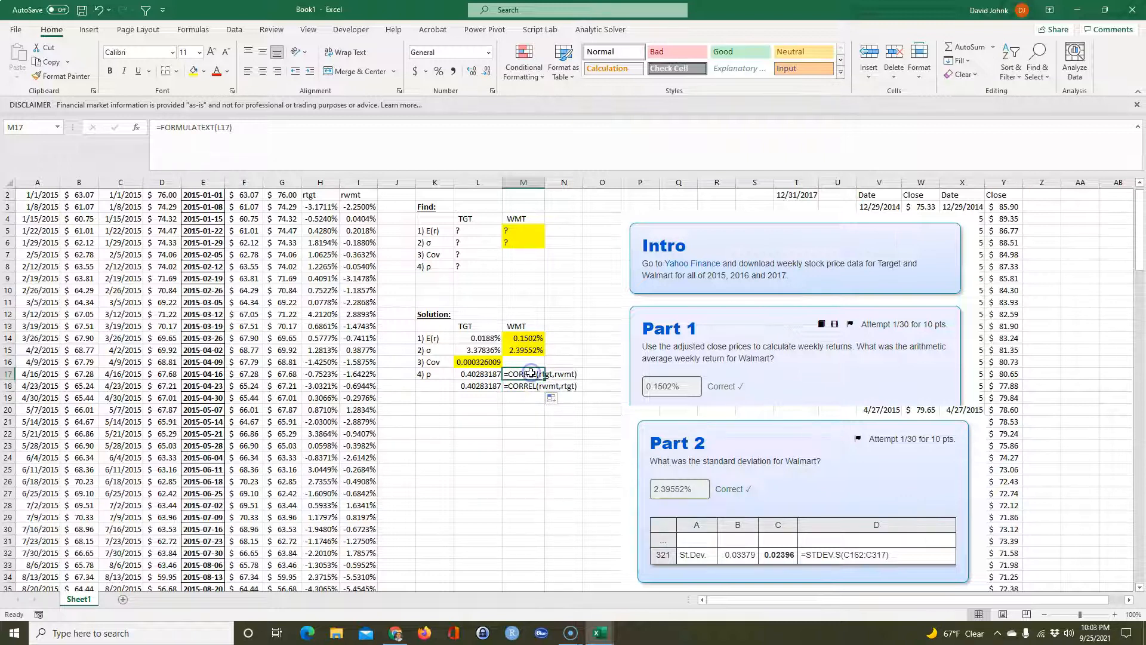
# Copy the FORMULATEXT formula from M17 to M16 and N14:N15 to display the covariance, average and standard deviation formulas.
pyautogui.hotkey('ctrl', 'c')
pyautogui.click(518, 362)
pyautogui.hotkey('ctrl', 'v')
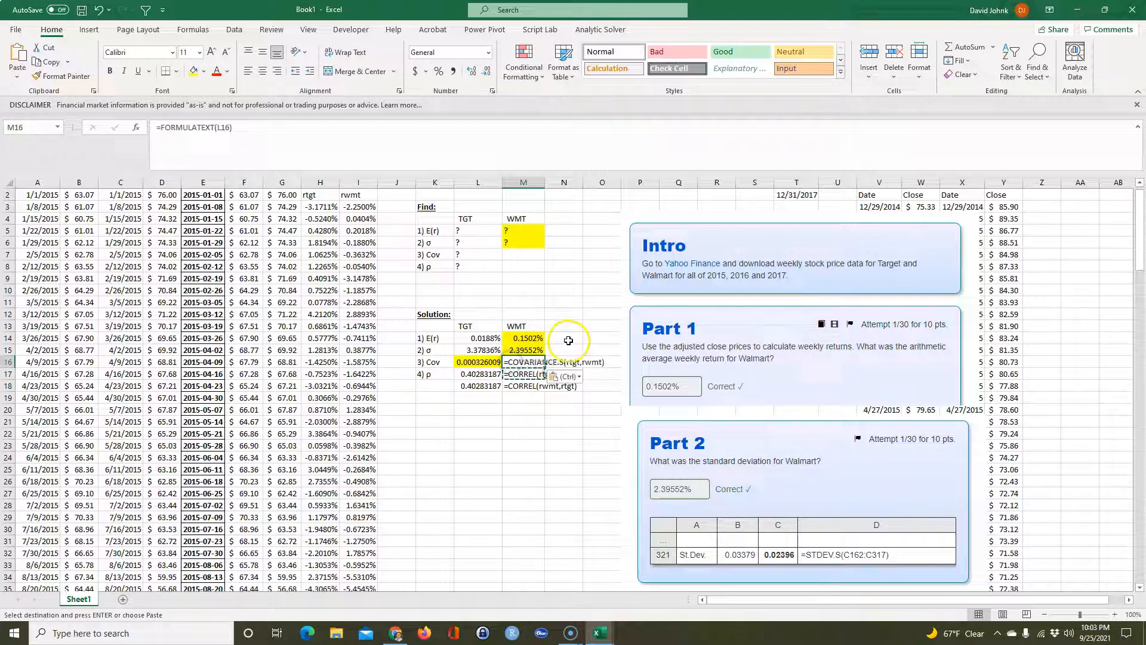
pyautogui.moveTo(564, 338); pyautogui.dragTo(565, 351)
pyautogui.hotkey('ctrl', 'v')
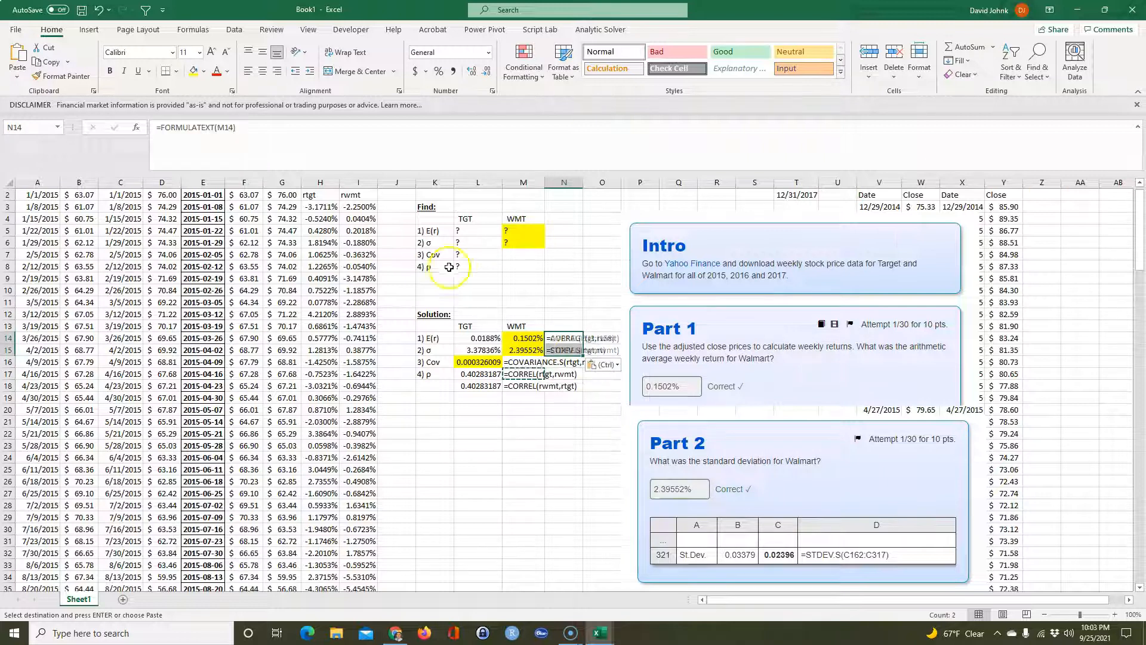
# Paste the copied FORMULATEXT formula into J3 to display the weekly return formula, and widen column J.
pyautogui.click(397, 207)
pyautogui.hotkey('ctrl', 'v')
pyautogui.doubleClick(416, 181)
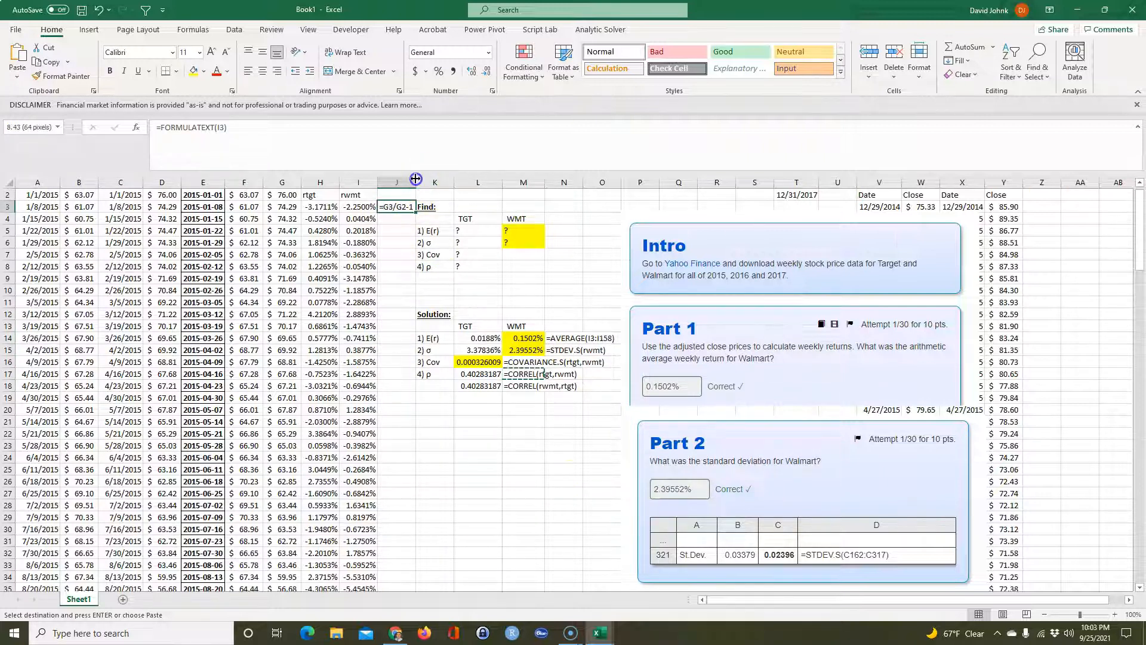
pyautogui.moveTo(416, 178); pyautogui.dragTo(445, 178)
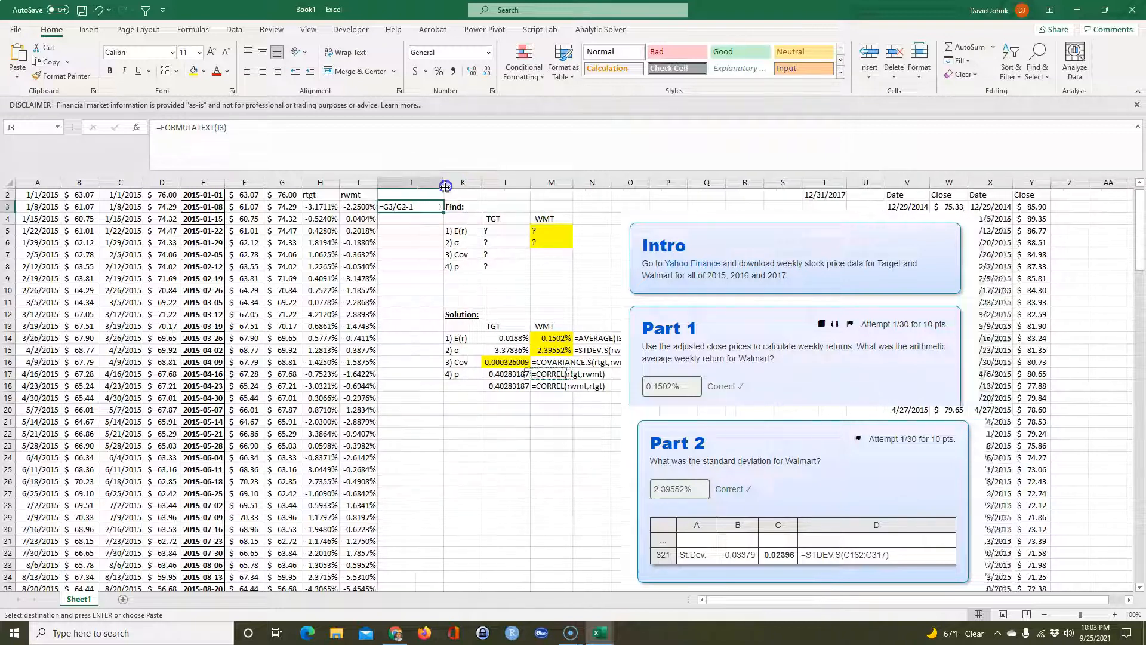
pyautogui.click(468, 457)
# Highlight the correlation result in L17 with yellow fill.
pyautogui.click(508, 372)
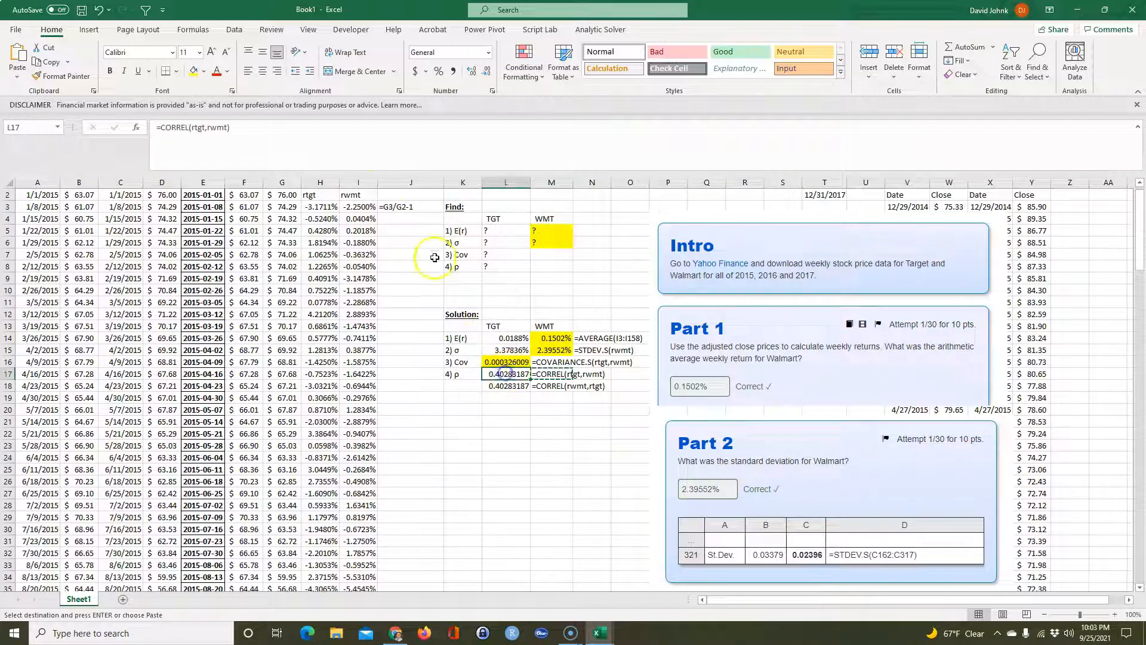
pyautogui.click(195, 71)
pyautogui.click(540, 431)
# Compare the correlation with the Part 4 answer and show L18 and L17 with nine decimal places.
pyautogui.scroll(-9, 758, 502)
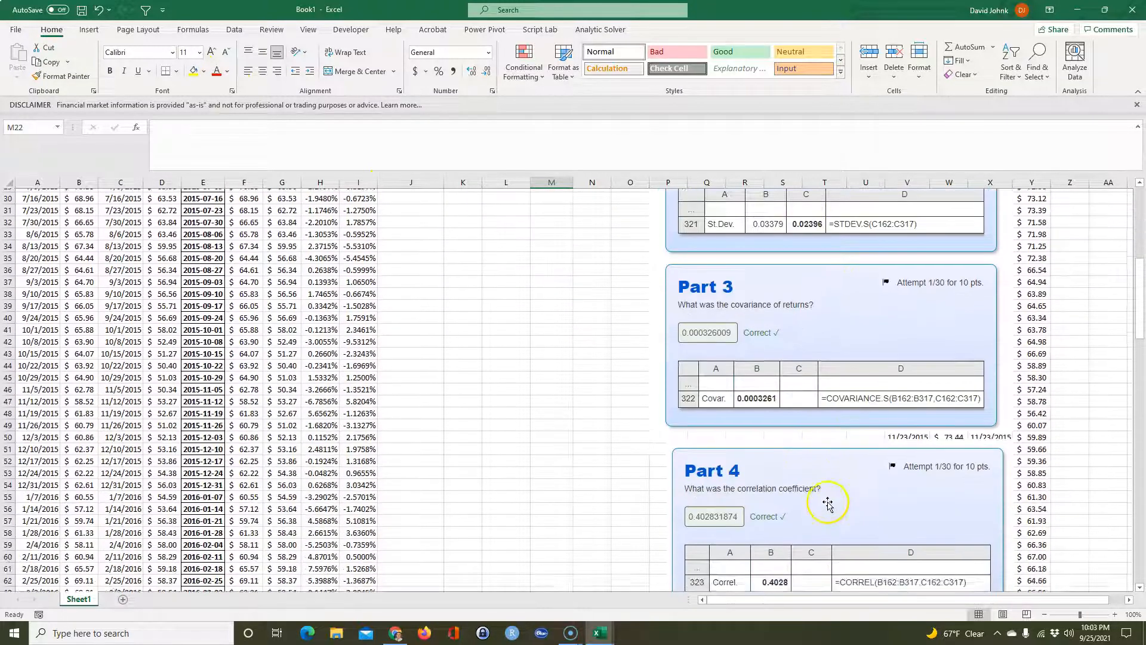
pyautogui.scroll(8, 656, 496)
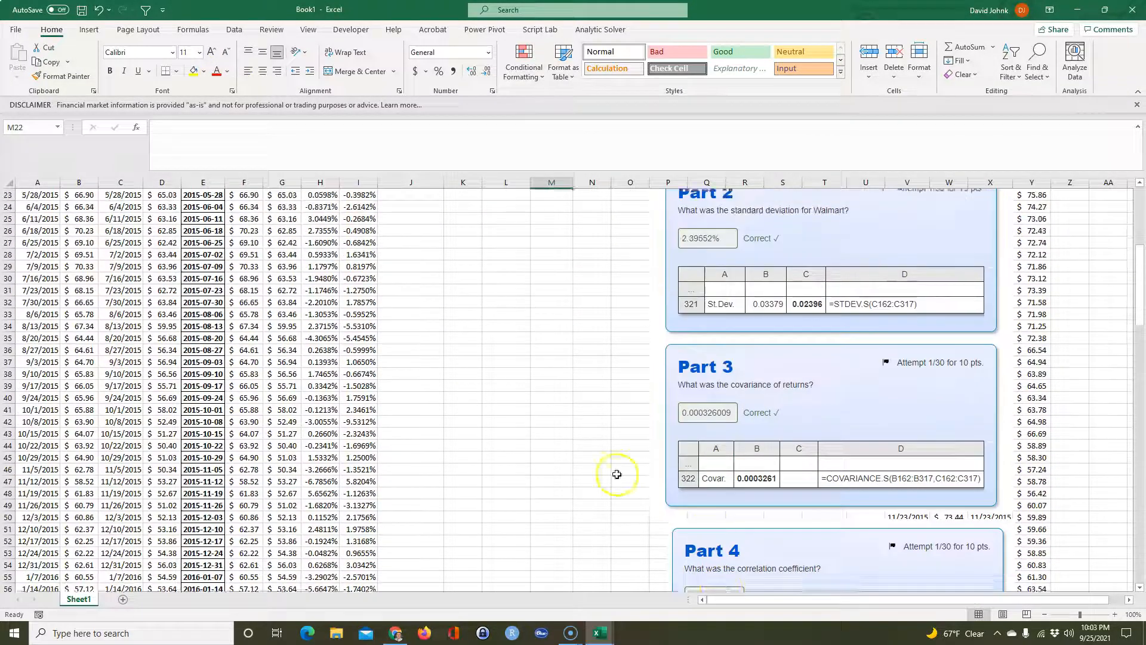
pyautogui.click(512, 338)
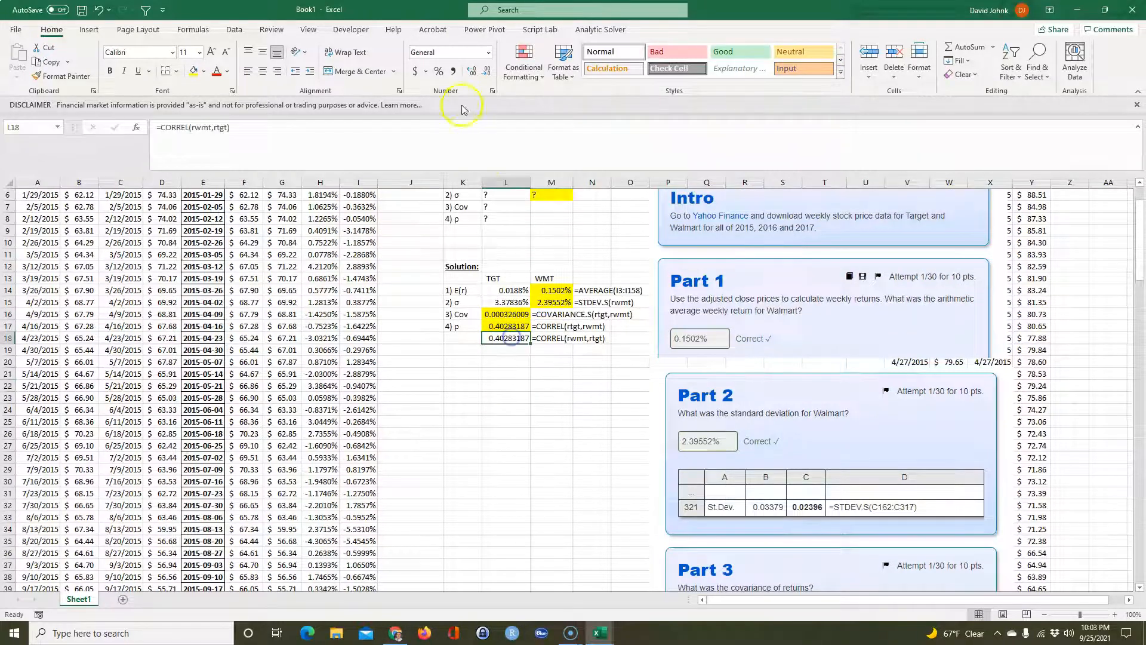
pyautogui.click(549, 471)
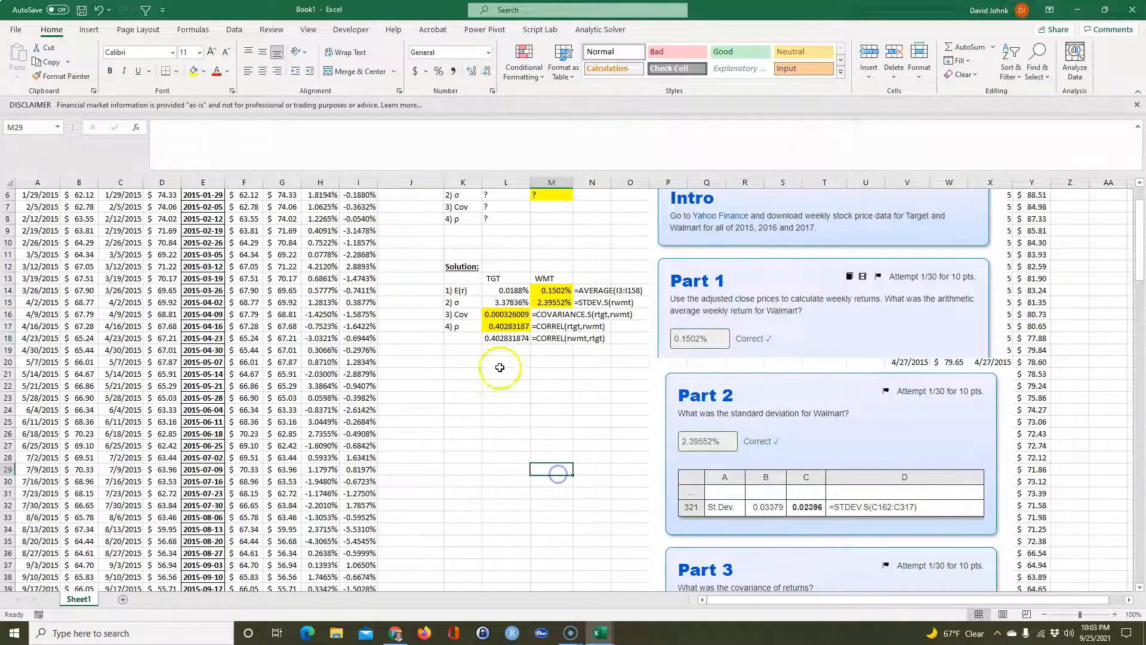
pyautogui.click(513, 326)
pyautogui.click(469, 72)
pyautogui.click(551, 409)
pyautogui.scroll(2, 552, 409)
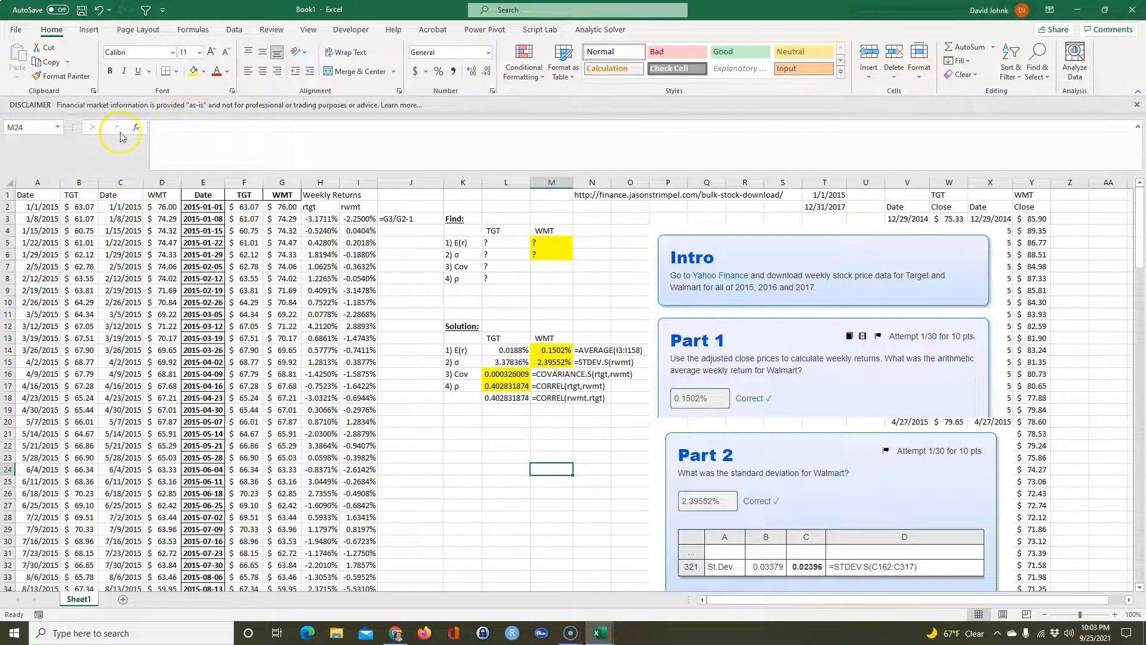
# Review the workbook's defined names and the ranges that rtgt and rwmt refer to in the Name Manager.
pyautogui.click(56, 129)
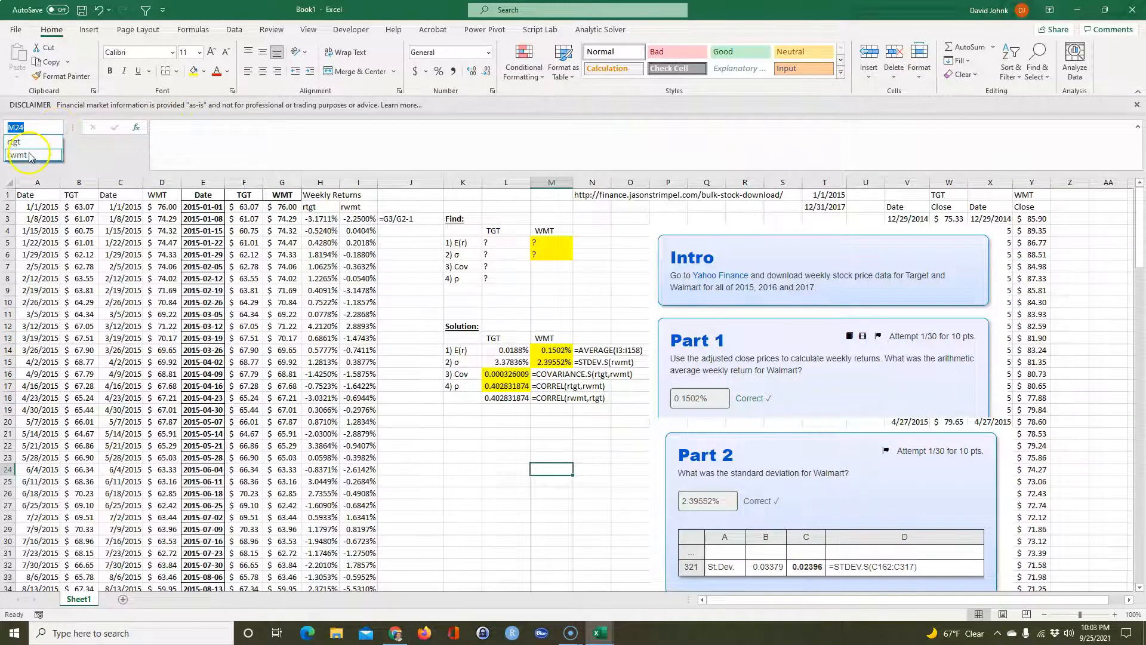
pyautogui.click(193, 29)
pyautogui.click(353, 62)
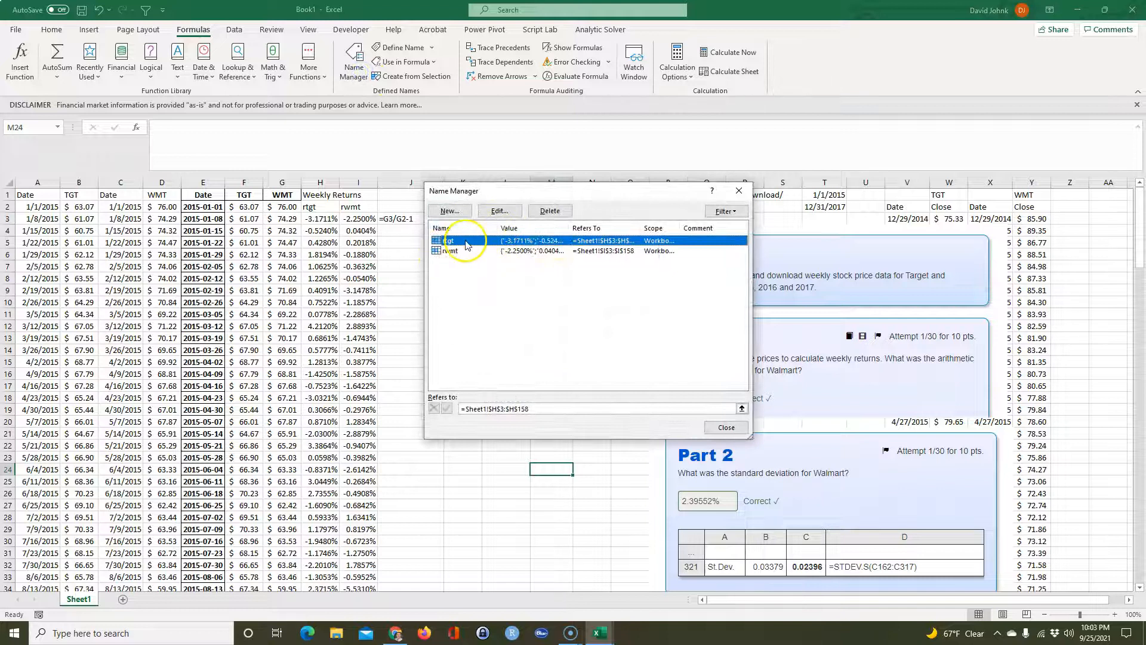
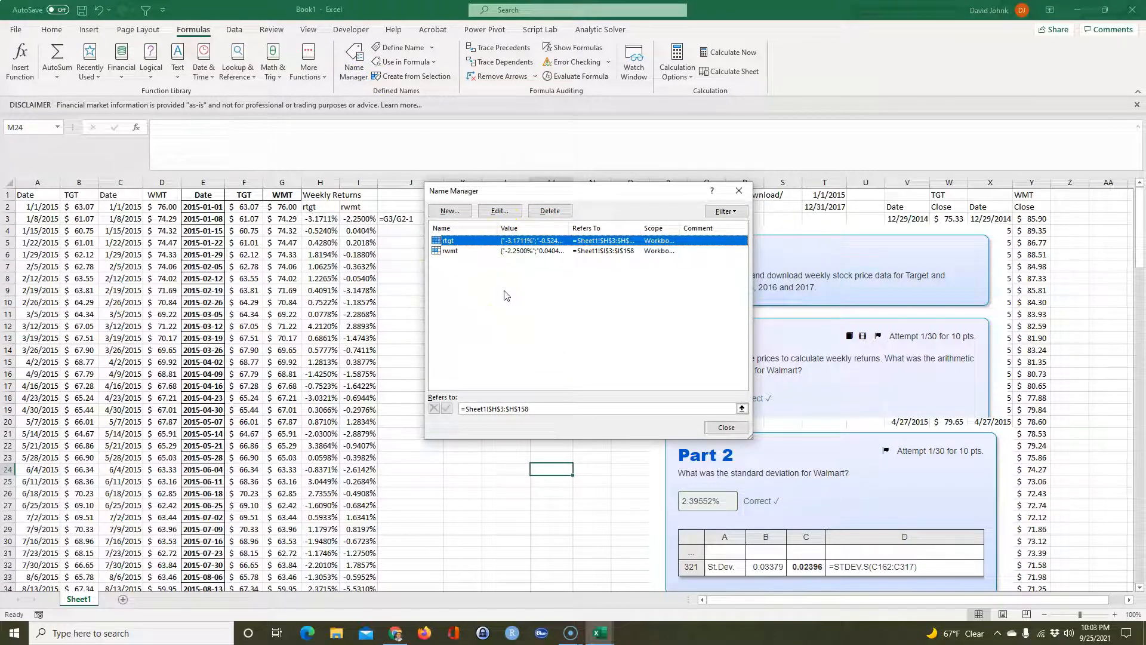
pyautogui.click(716, 426)
pyautogui.click(487, 441)
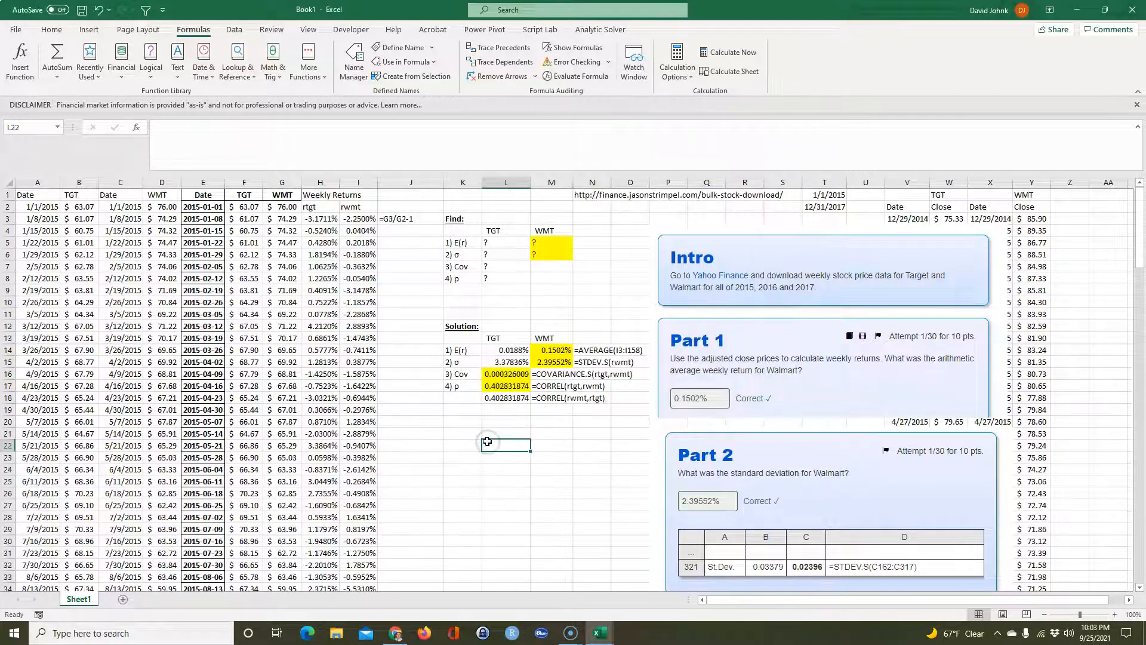
# Convert the weekly returns range H2:I158 into a table with headers.
pyautogui.moveTo(314, 207); pyautogui.dragTo(341, 238)
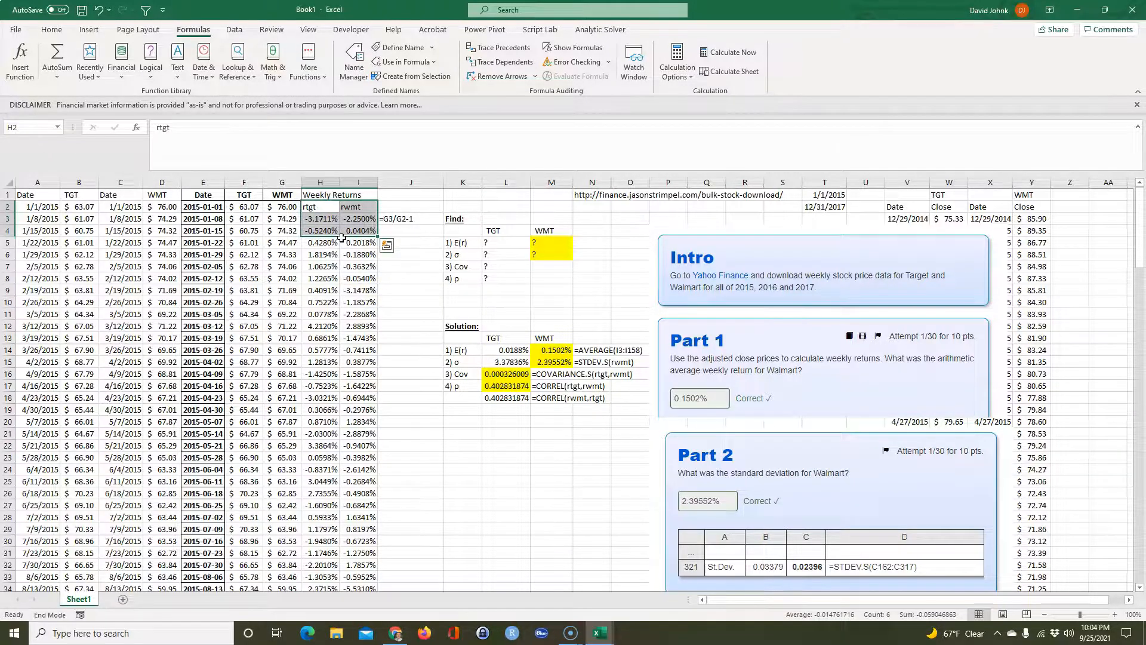
pyautogui.hotkey('ctrl', 'shift', 'Down')
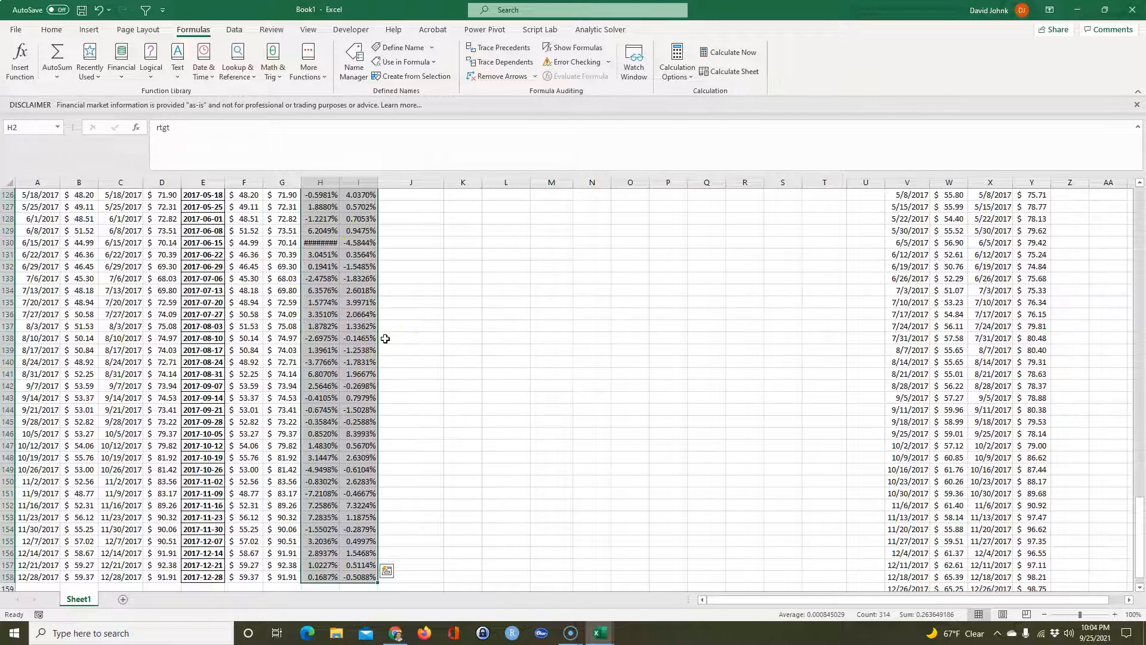
pyautogui.hotkey('ctrl', 't')
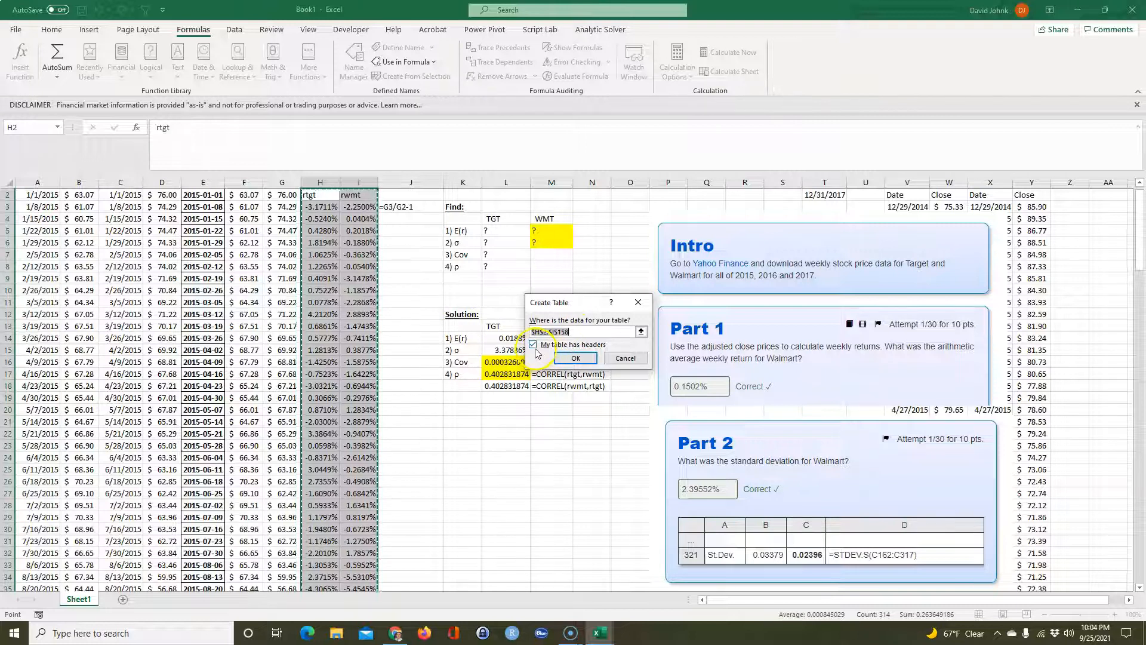
pyautogui.scroll(1, 440, 333)
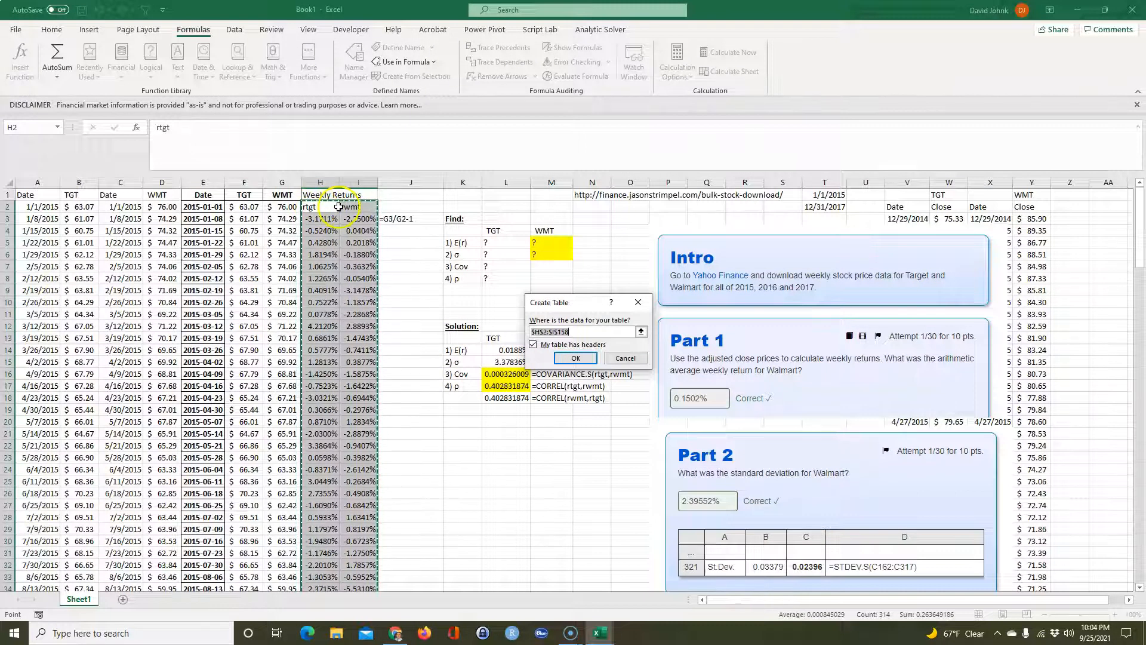
pyautogui.click(574, 357)
pyautogui.click(537, 470)
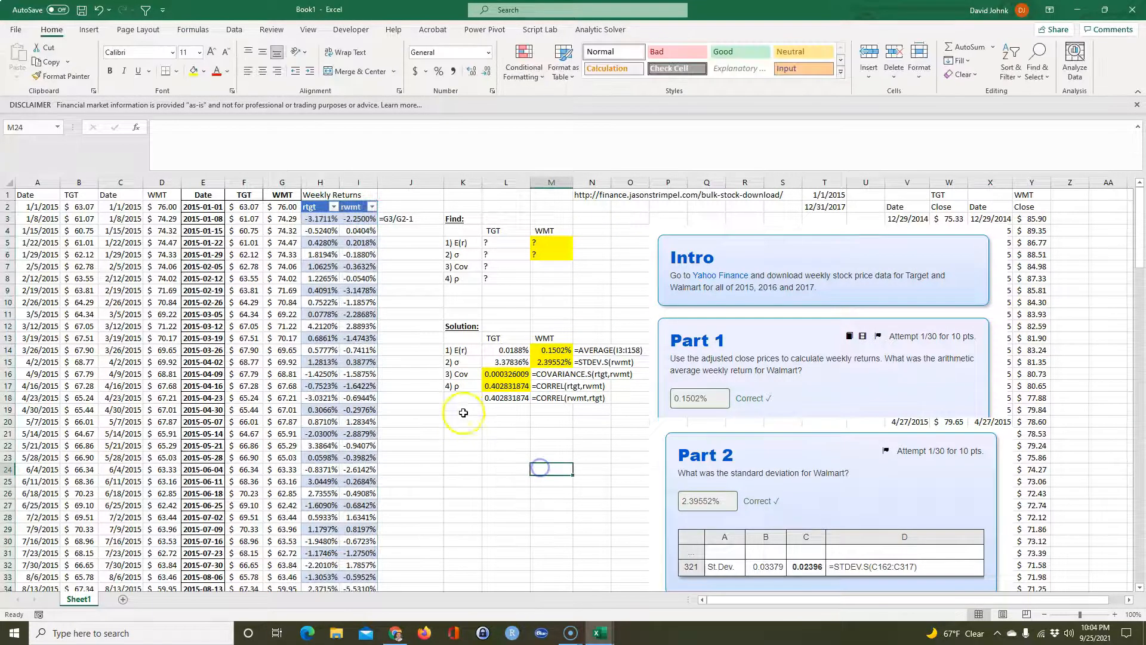
# Copy the Find grid K4:M8 to K20 without its yellow highlighting.
pyautogui.moveTo(462, 233); pyautogui.dragTo(547, 278)
pyautogui.rightClick(543, 266)
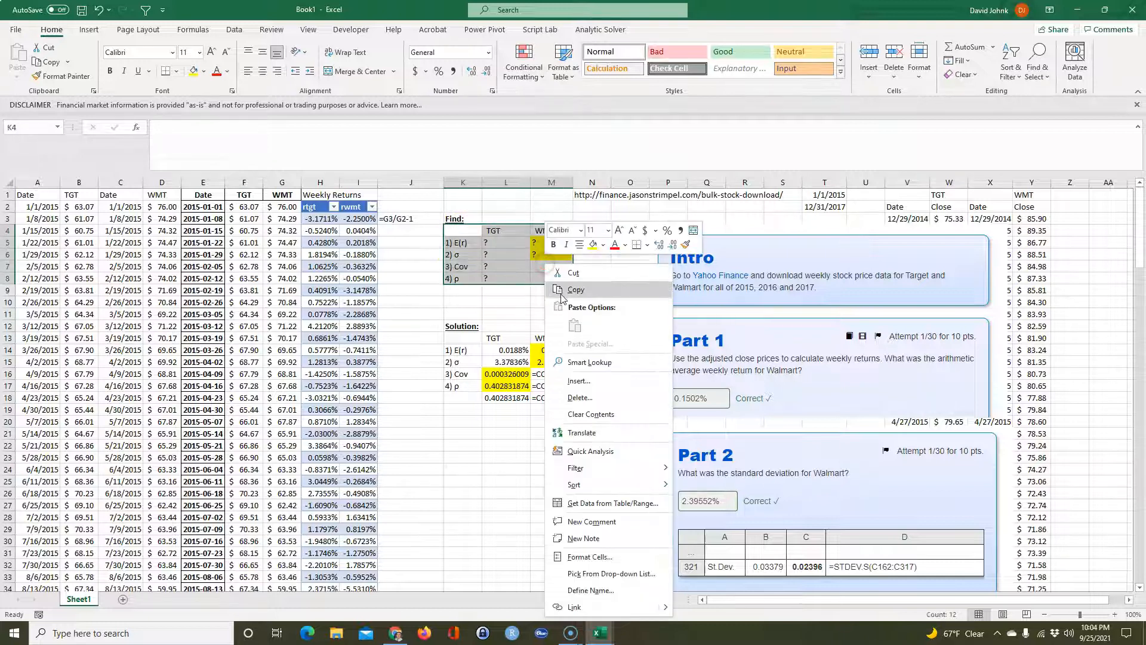
pyautogui.click(562, 293)
pyautogui.click(466, 422)
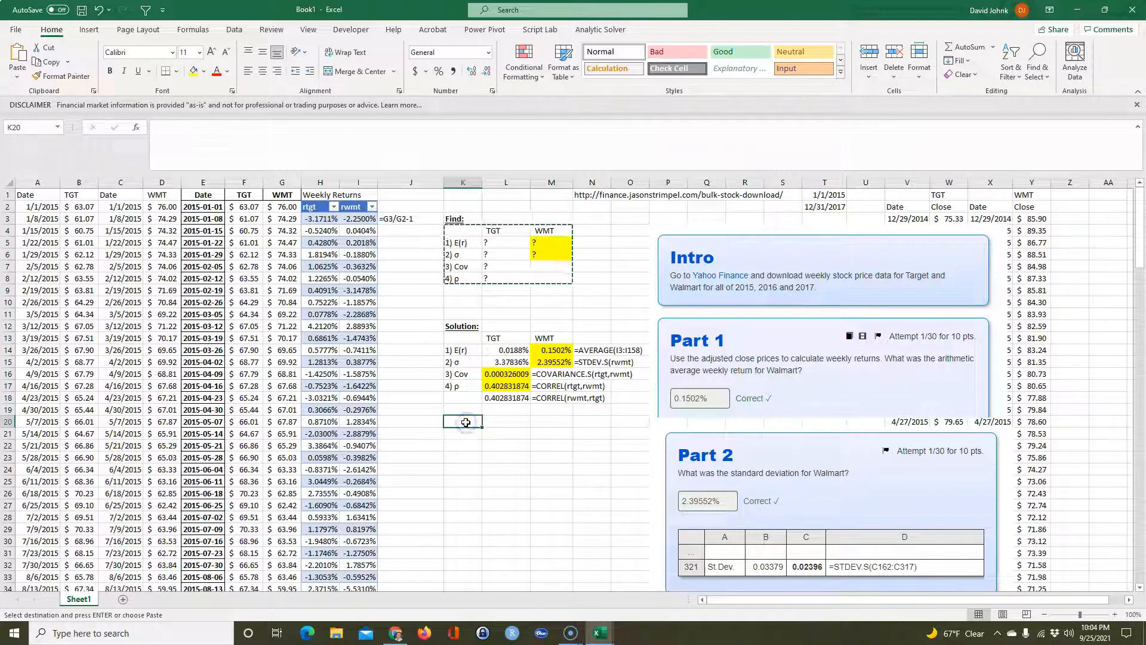
pyautogui.rightClick(466, 422)
pyautogui.click(515, 148)
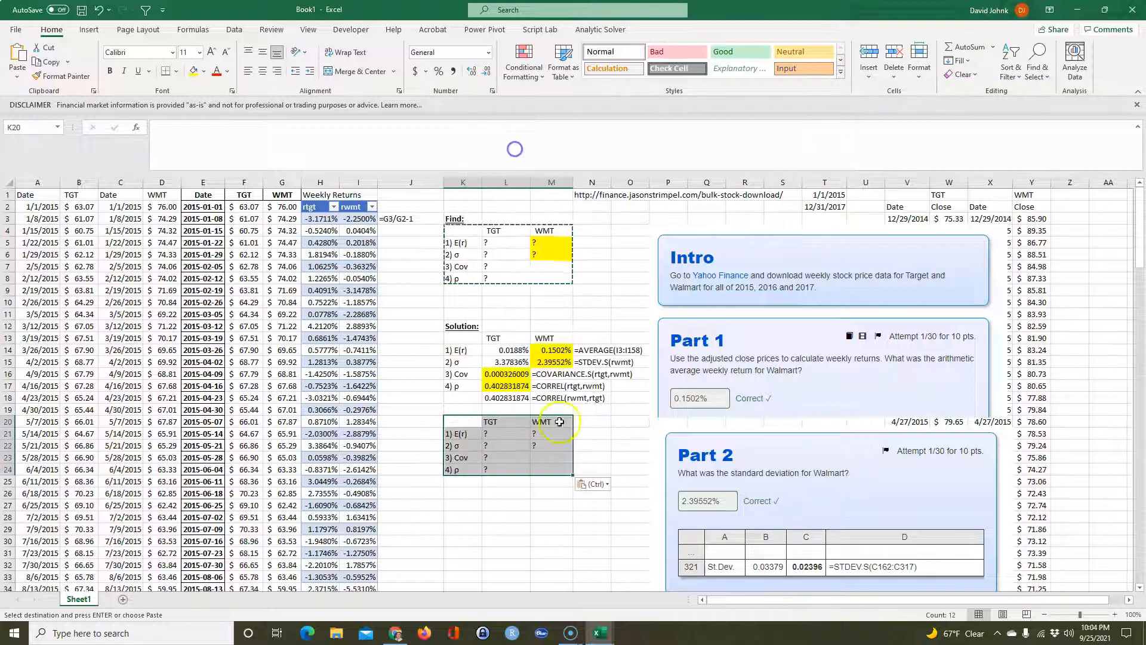
pyautogui.moveTo(548, 522); pyautogui.dragTo(547, 528)
pyautogui.click(502, 436)
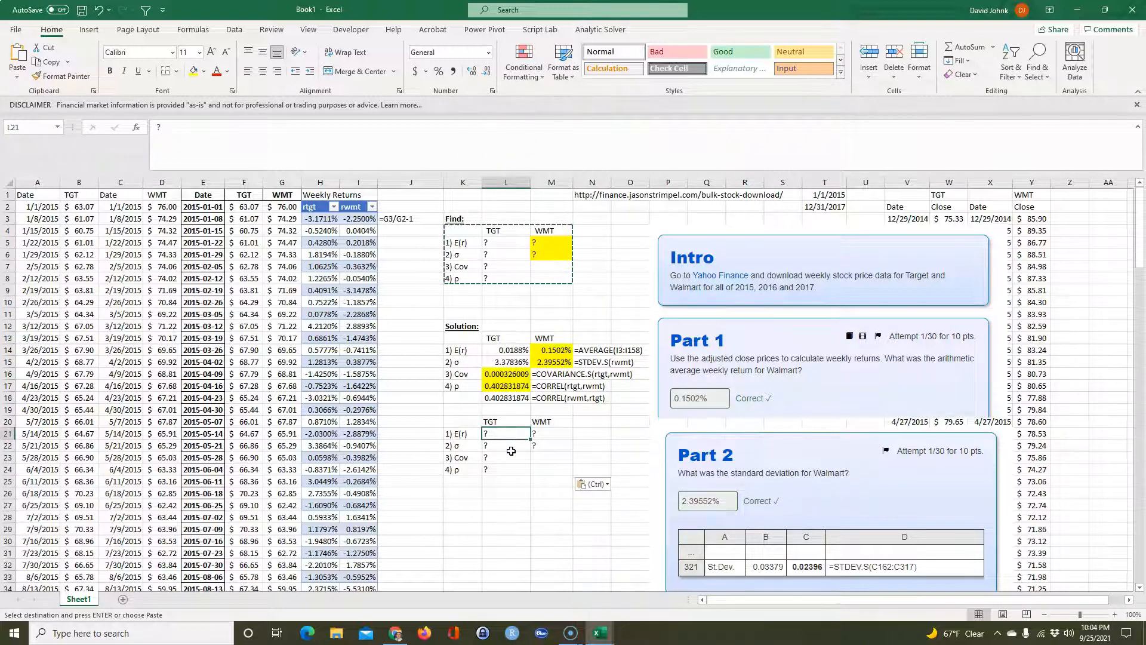
pyautogui.write('=')
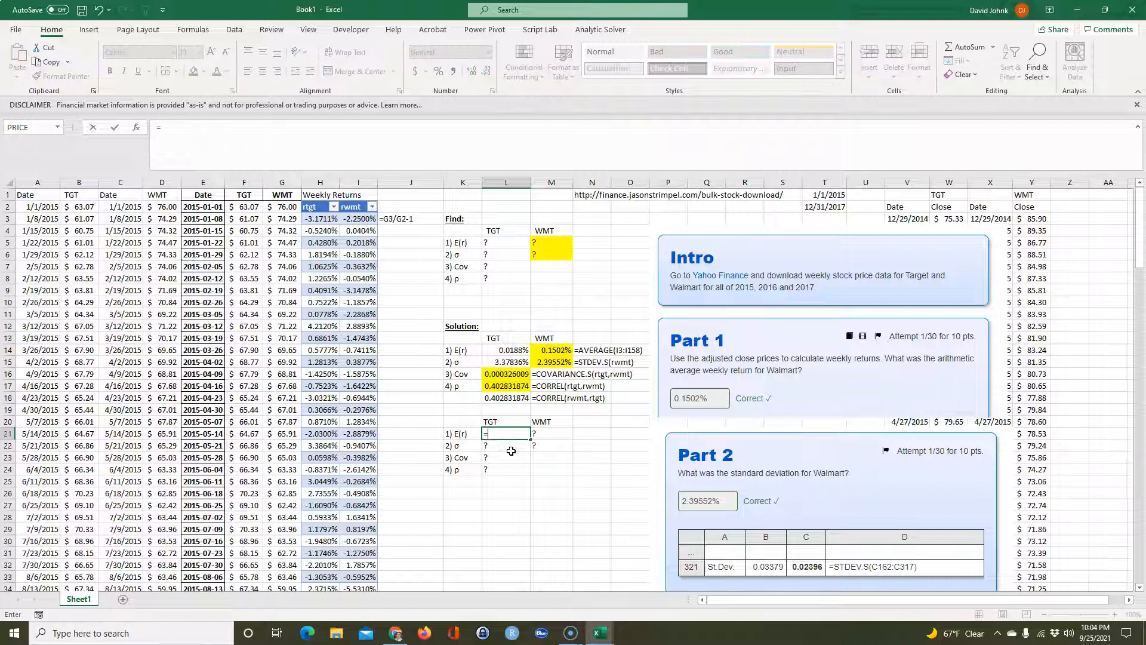
pyautogui.write('q')
pyautogui.write('ra')
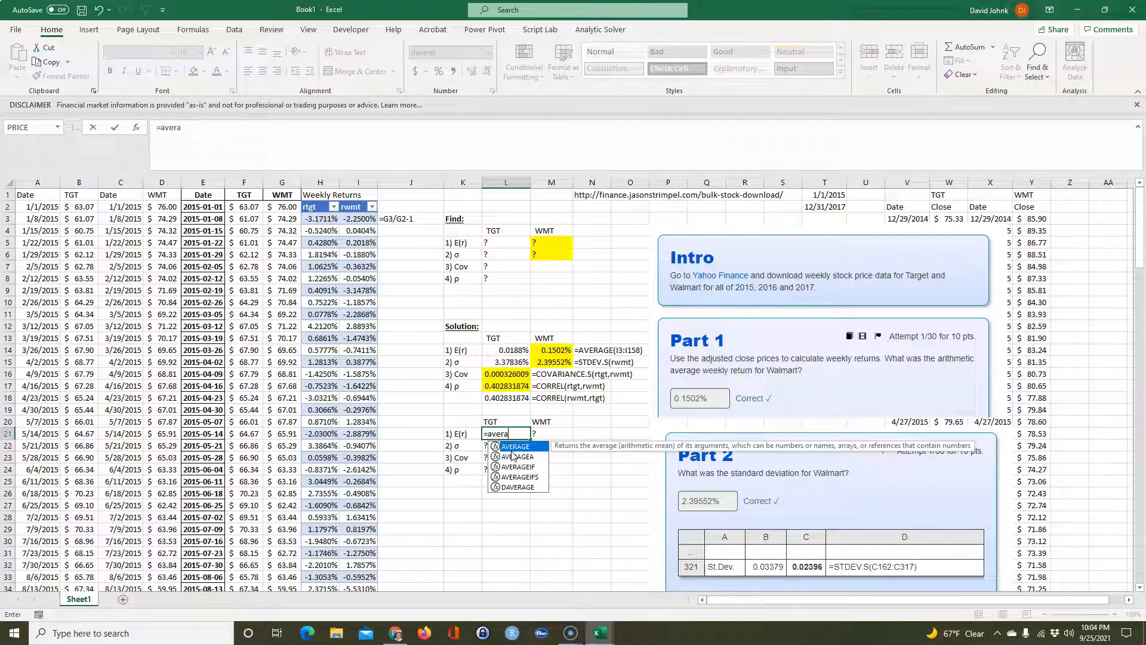
pyautogui.write('ge(')
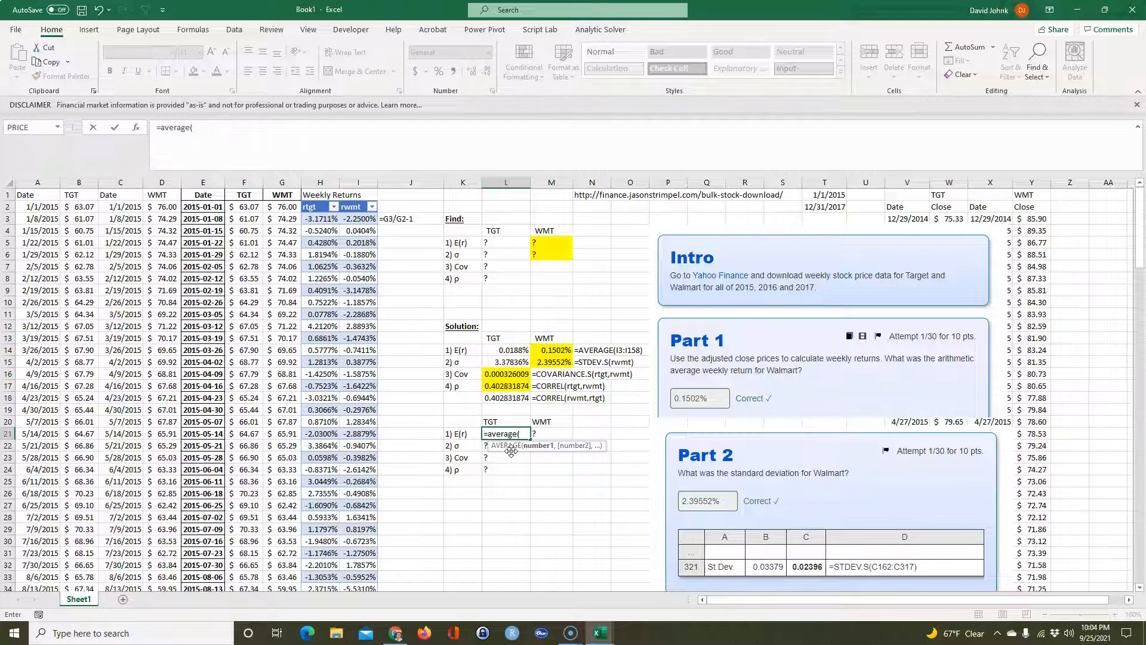
pyautogui.press('Escape')
# Rename the weekly returns table to P_11 in the Name Manager.
pyautogui.click(358, 290)
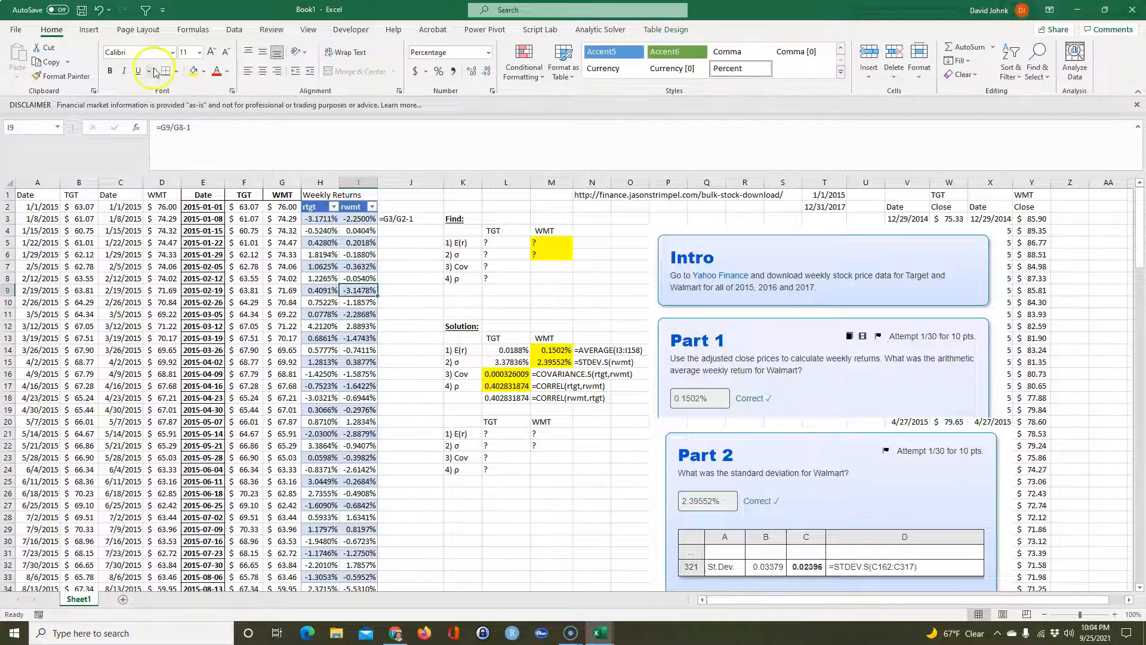
pyautogui.click(189, 29)
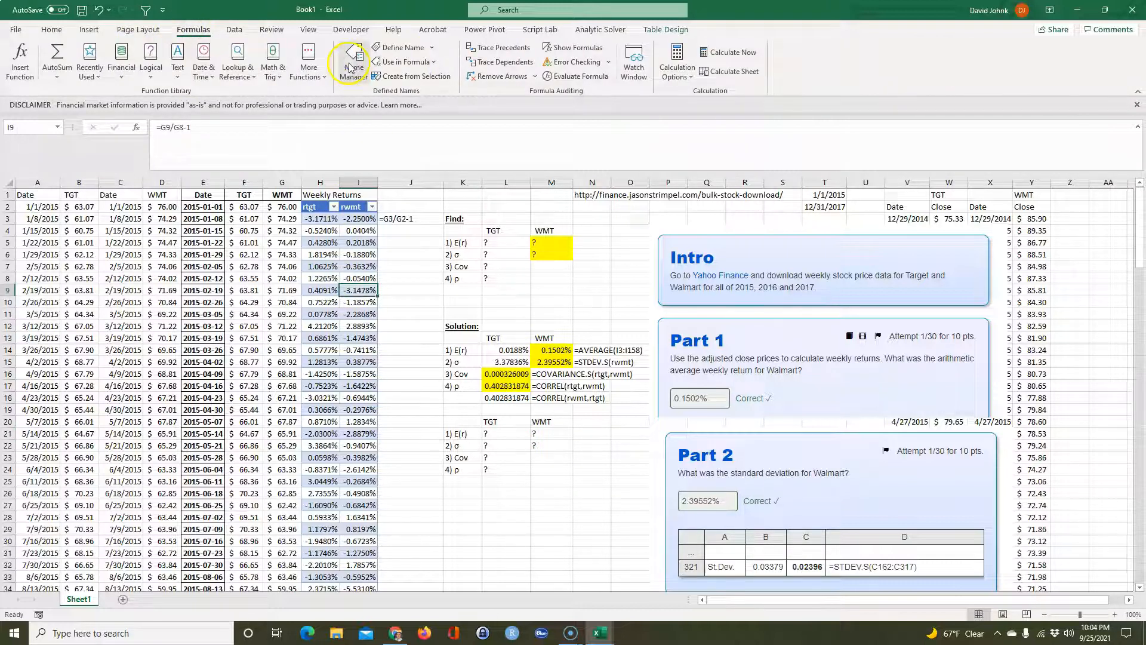
pyautogui.click(352, 67)
pyautogui.click(453, 261)
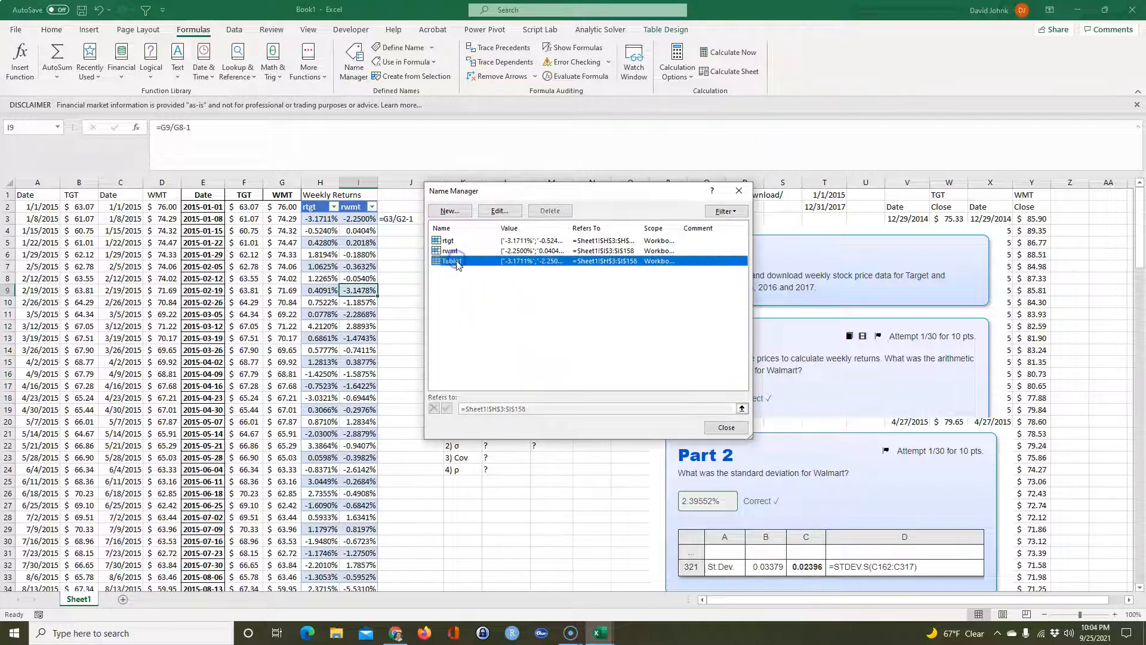
pyautogui.click(500, 210)
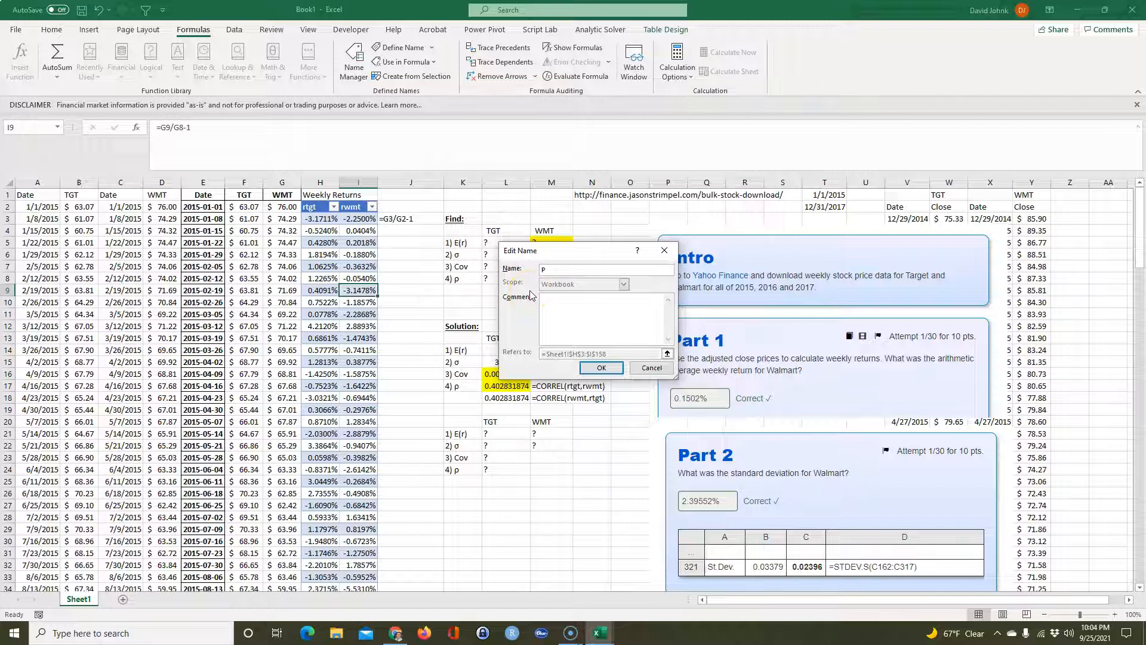
pyautogui.click(614, 367)
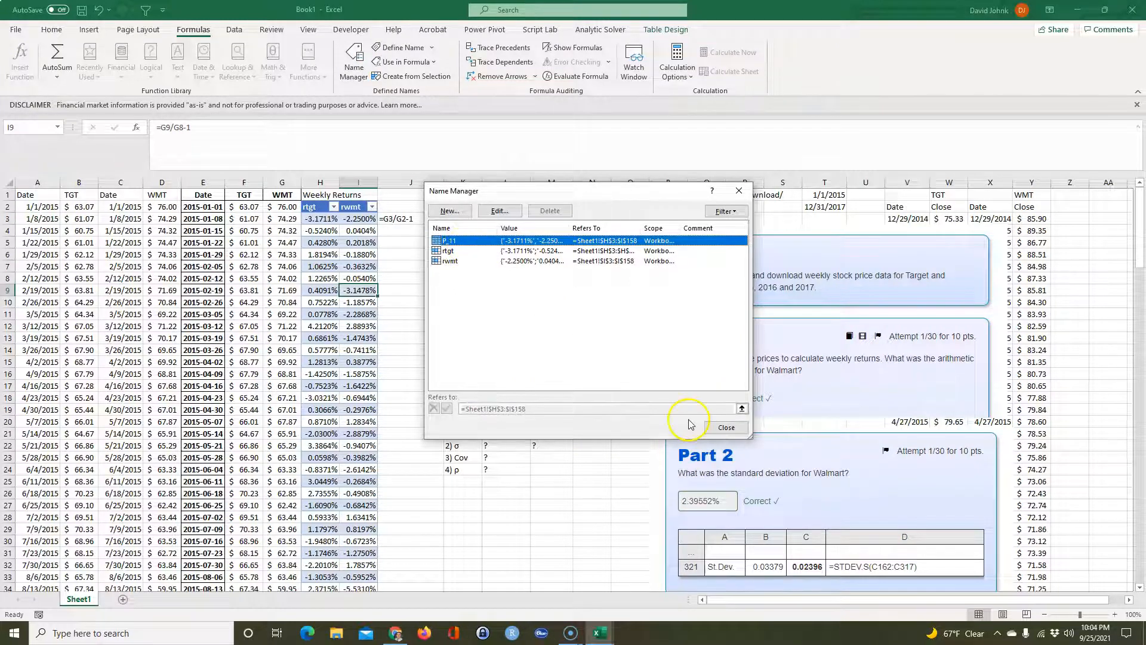
pyautogui.click(732, 426)
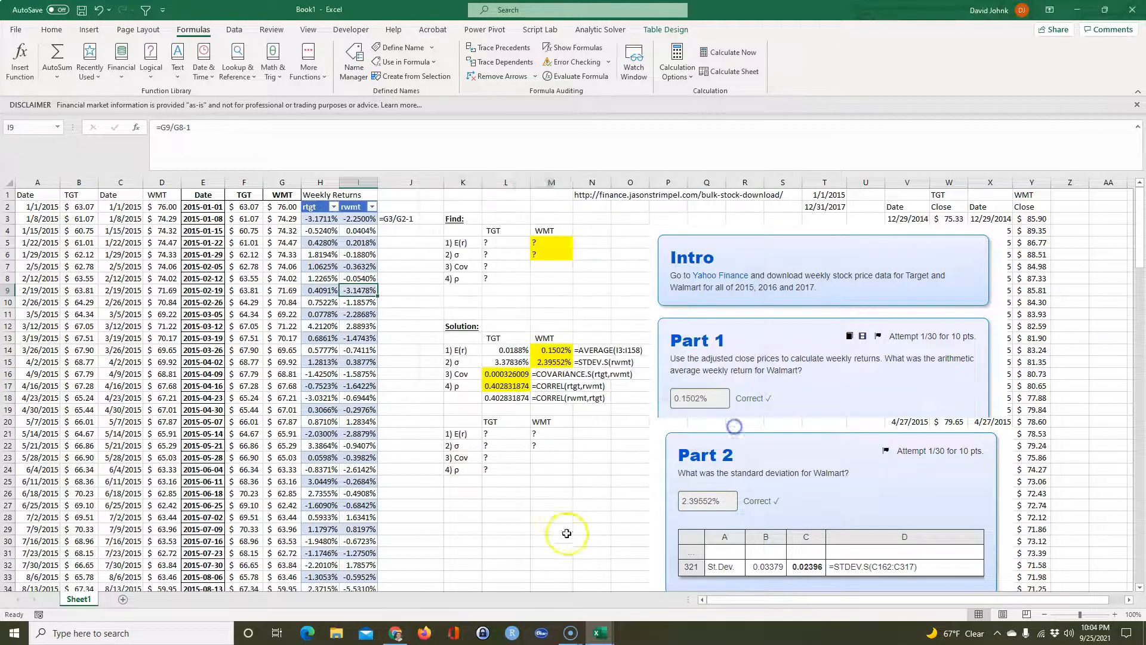
# Enter =AVERAGE(P_11[rtgt]) in L21 for Target's expected weekly return.
pyautogui.click(500, 435)
pyautogui.write('=ava')
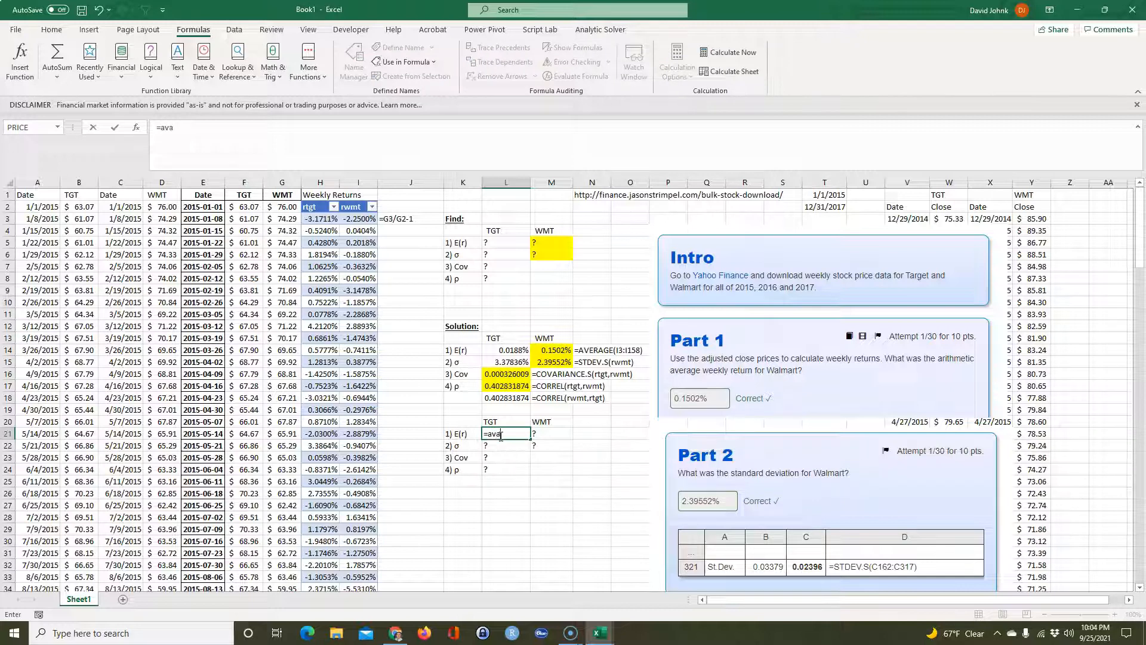
pyautogui.press('BackSpace')
pyautogui.write('erage(')
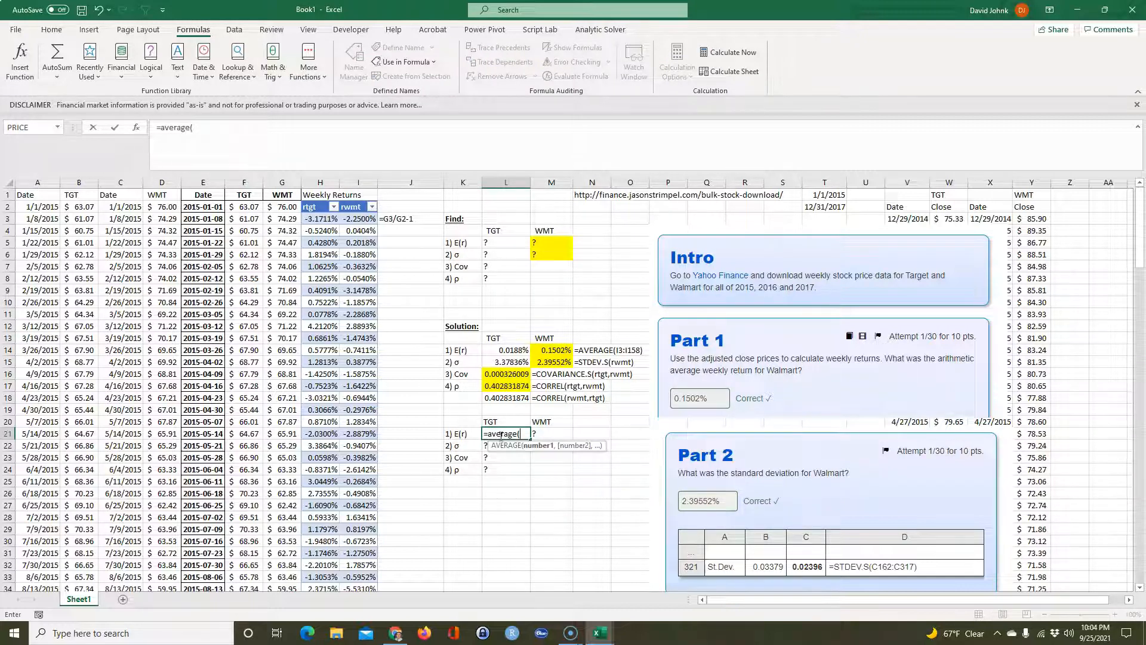
pyautogui.write('P_11')
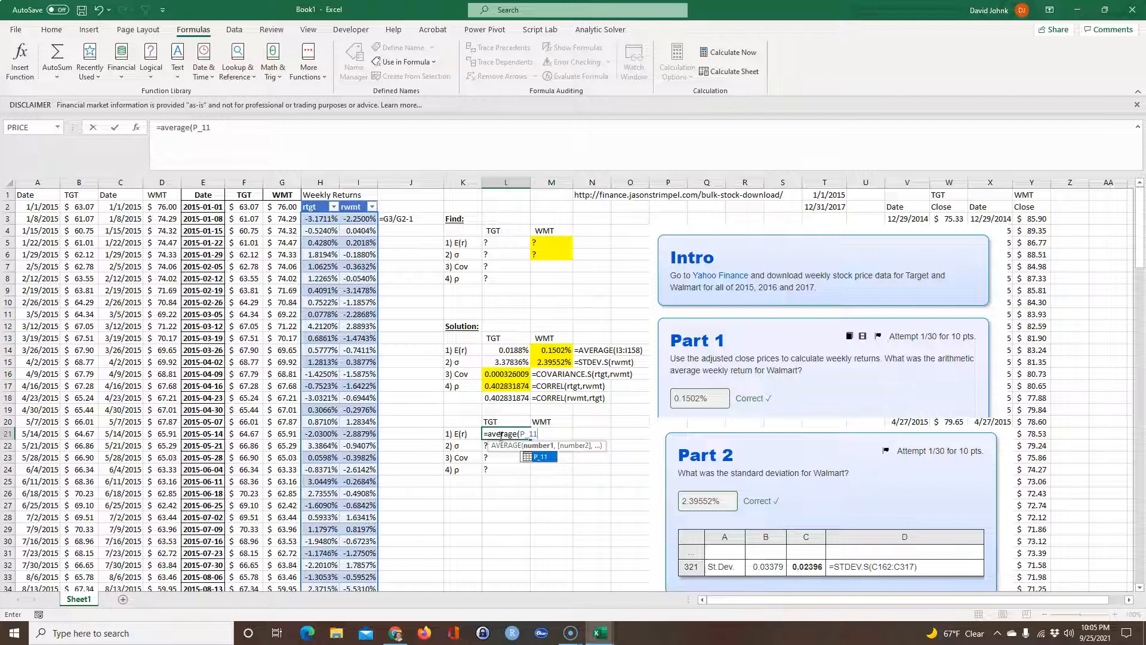
pyautogui.write('[')
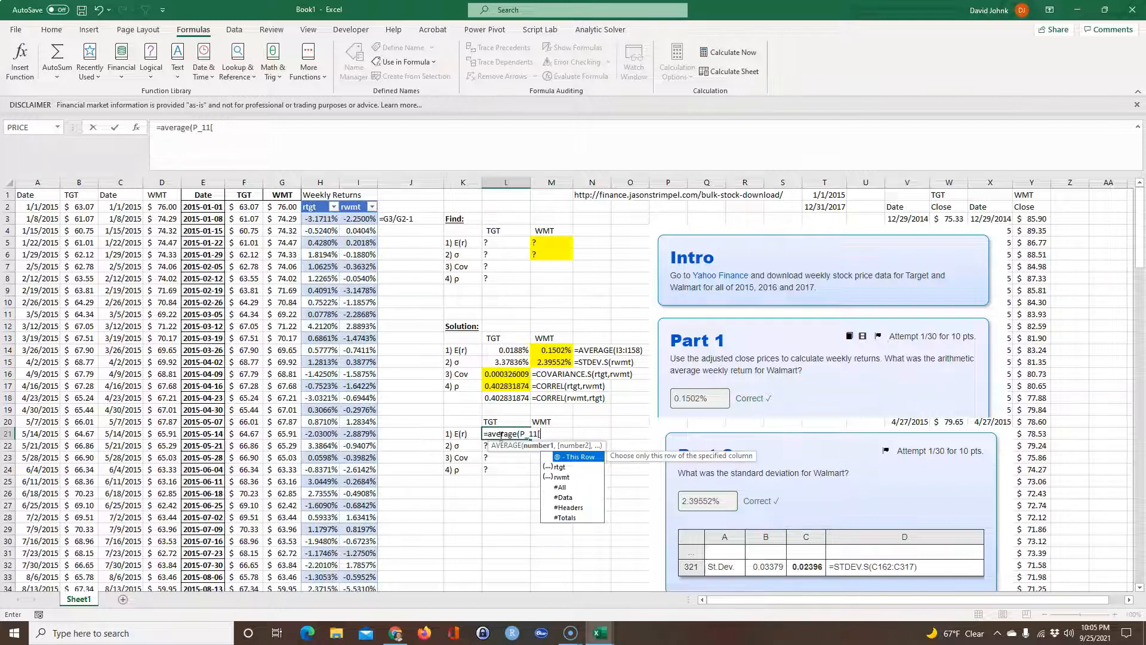
pyautogui.doubleClick(561, 469)
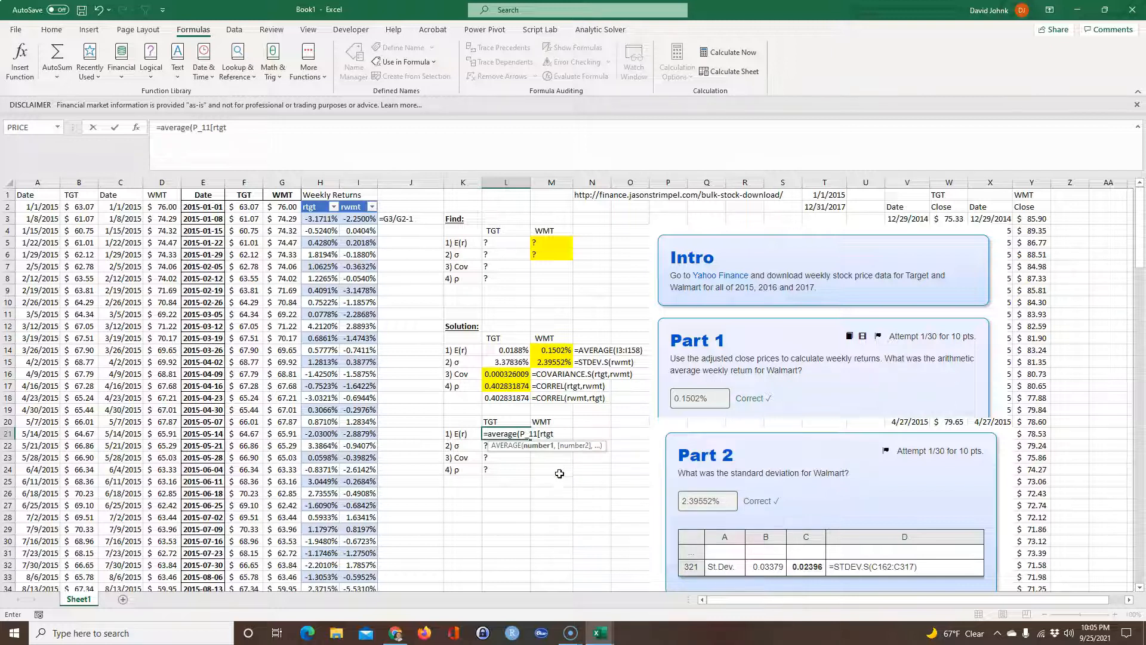
pyautogui.press('Return')
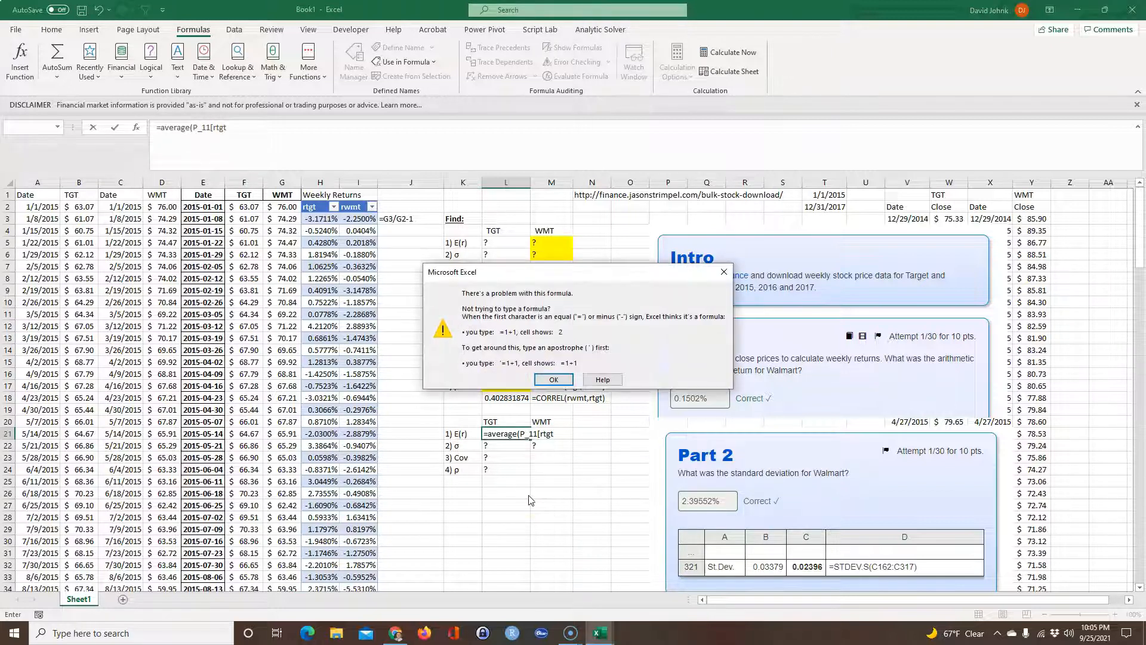
pyautogui.click(562, 384)
pyautogui.write('])')
pyautogui.press('Return')
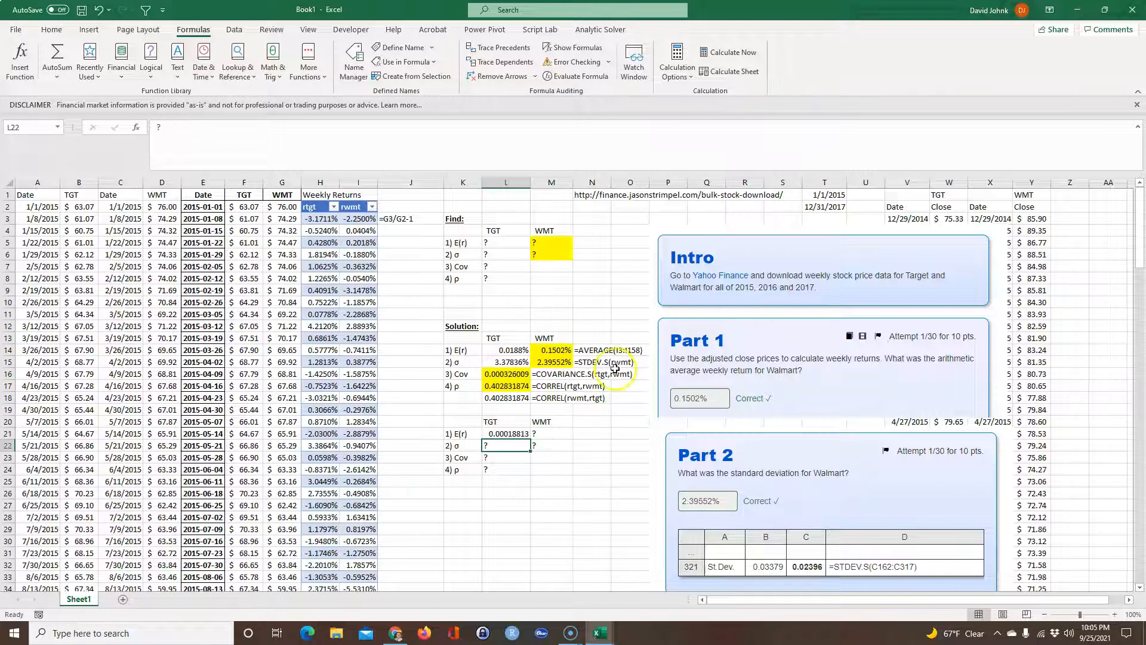
pyautogui.click(504, 433)
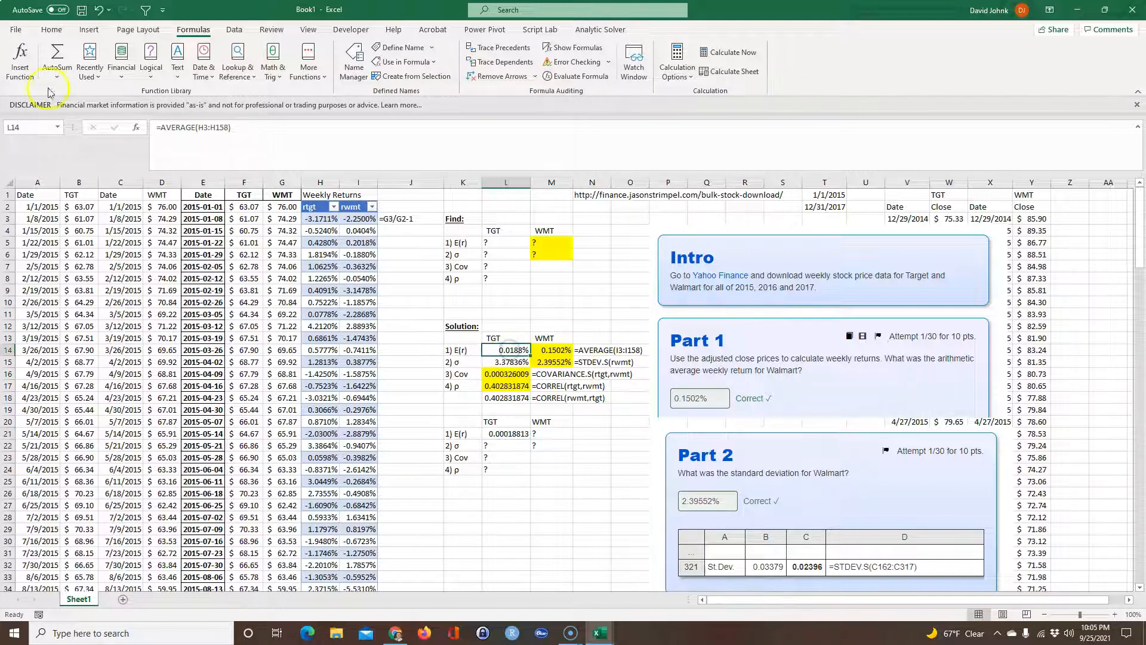
pyautogui.click(507, 516)
# Re-enter Target's expected return in L21 as an AVERAGE of the selected return cells from H3 down to the end of the column.
pyautogui.click(509, 433)
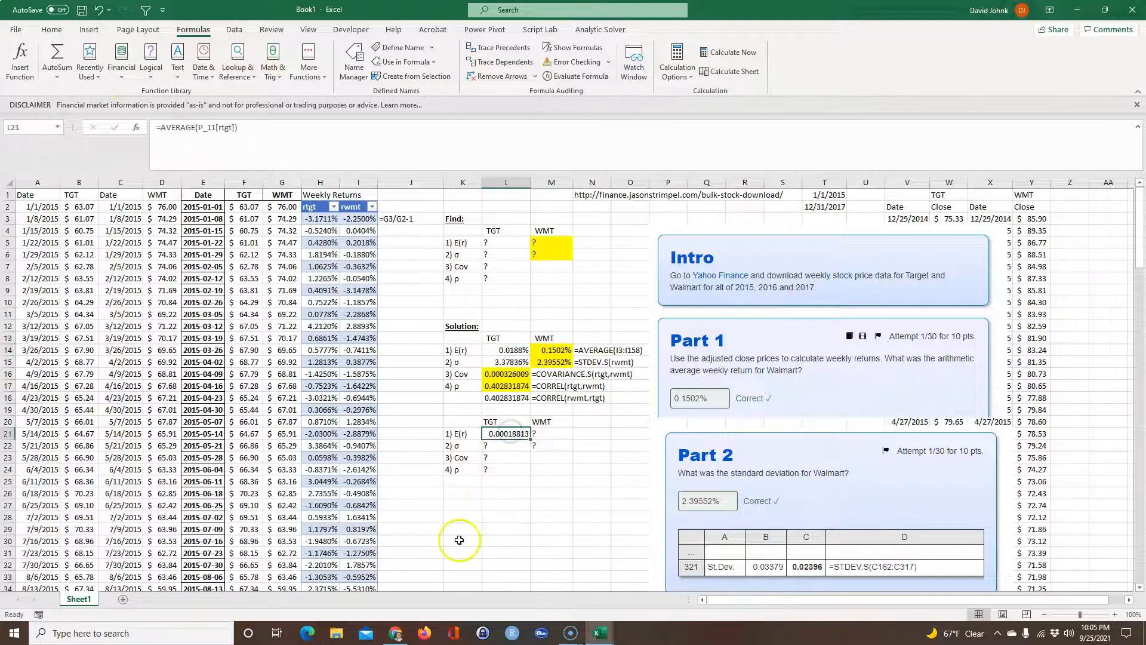
pyautogui.write('=average(')
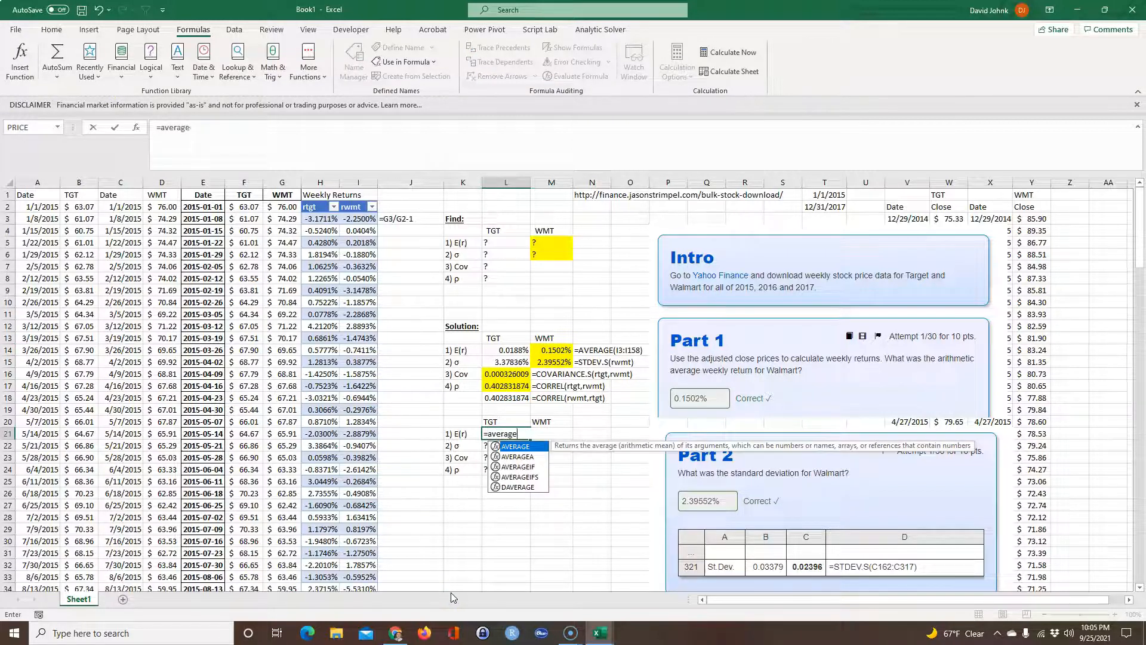
pyautogui.moveTo(320, 218); pyautogui.dragTo(317, 286)
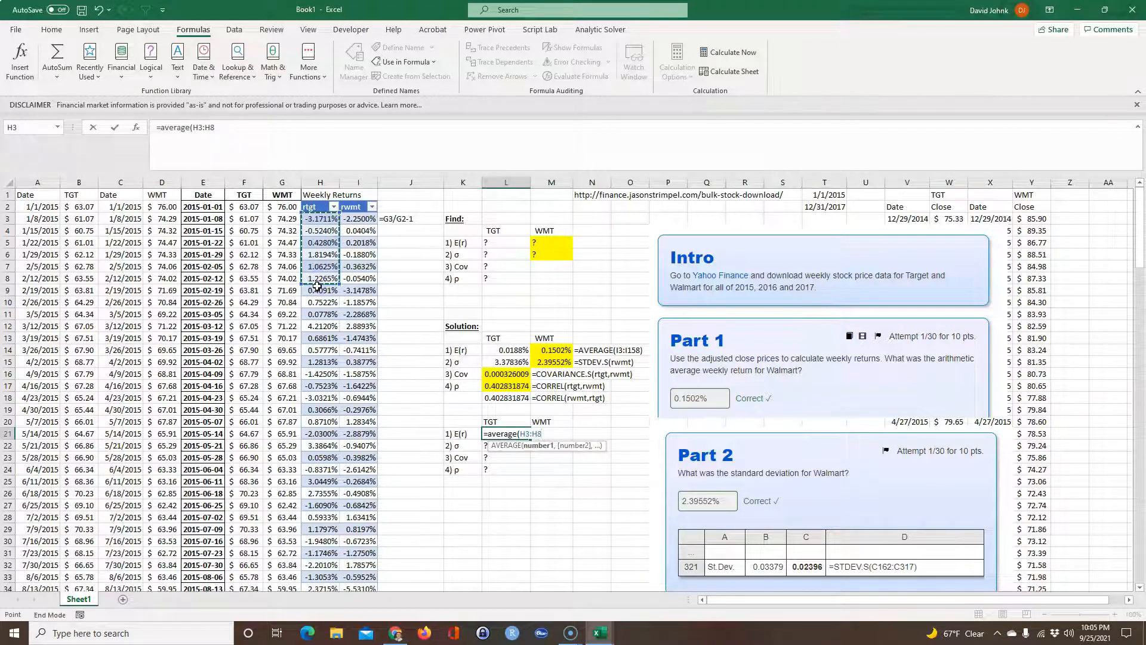
pyautogui.hotkey('ctrl', 'shift', 'Down')
pyautogui.press('Return')
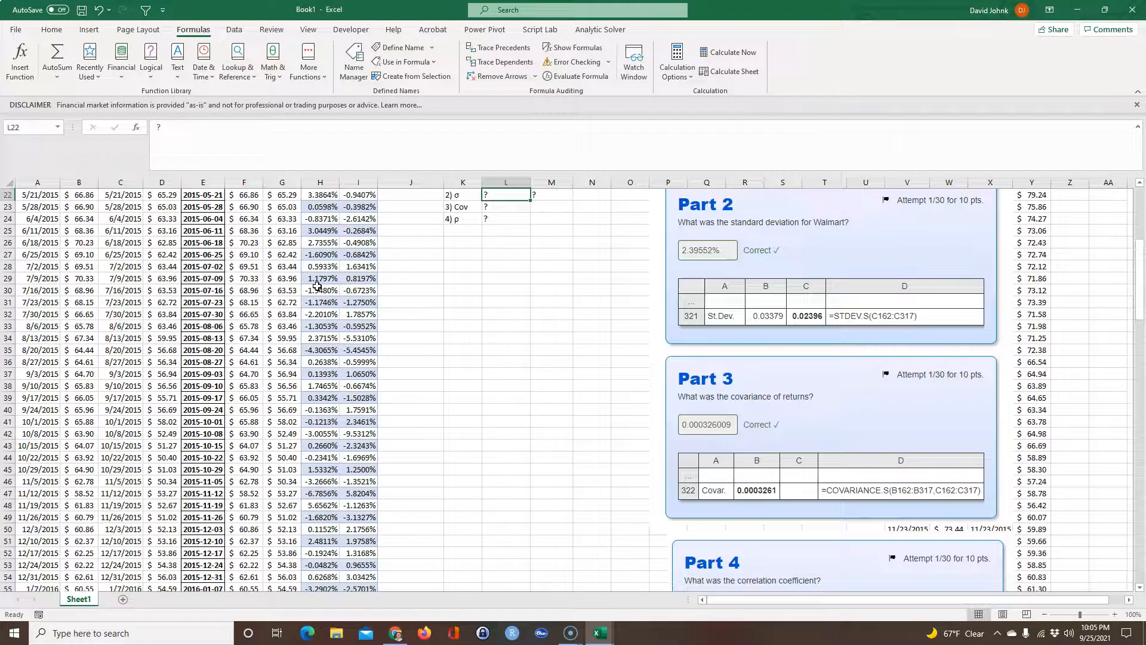
pyautogui.scroll(2, 520, 280)
# Format Target's expected return in L21 as a percentage with six decimals.
pyautogui.click(517, 256)
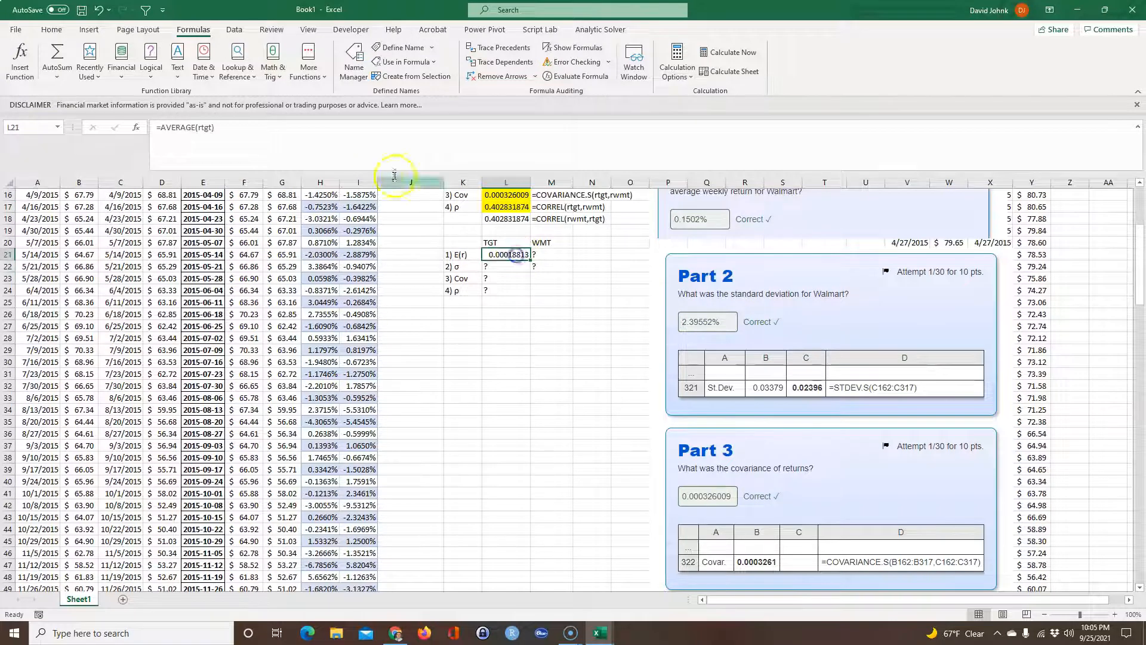
pyautogui.click(52, 30)
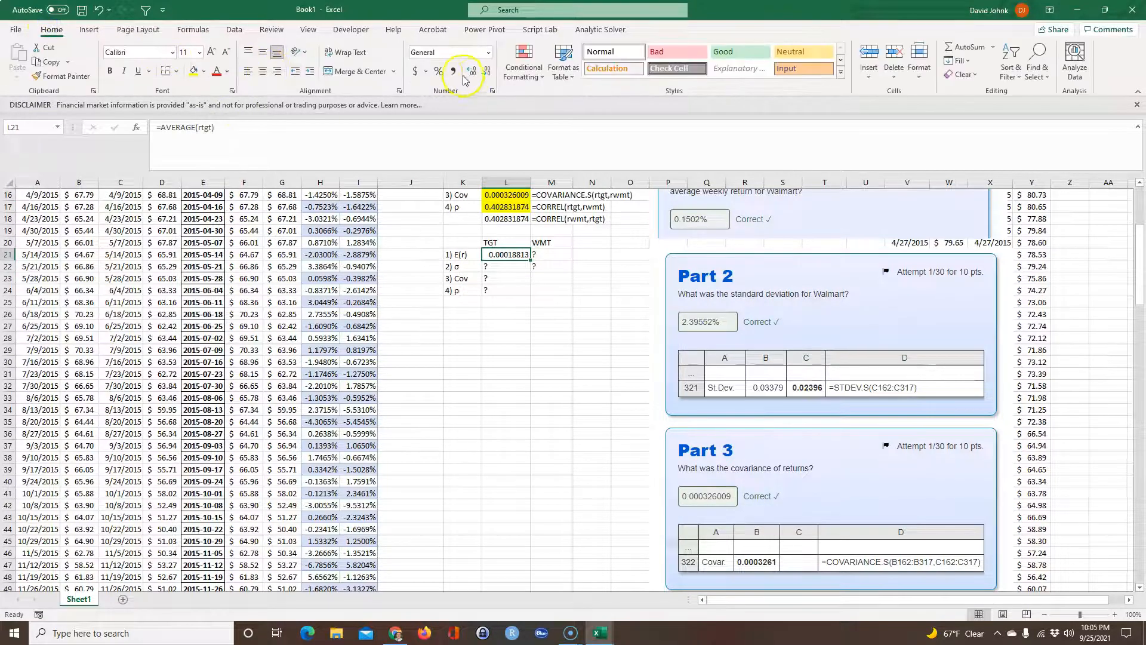
pyautogui.click(440, 72)
pyautogui.click(506, 365)
pyautogui.scroll(3, 506, 365)
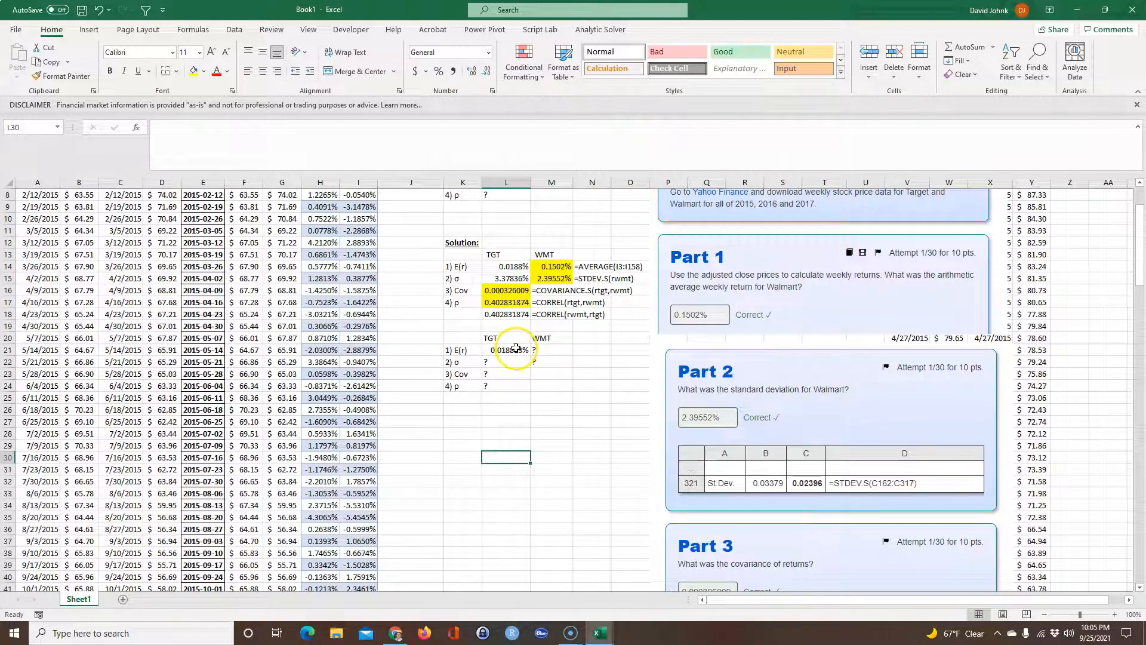
# Replace the argument of the AVERAGE formula in L21 with the structured reference P_11[rtgt].
pyautogui.doubleClick(513, 350)
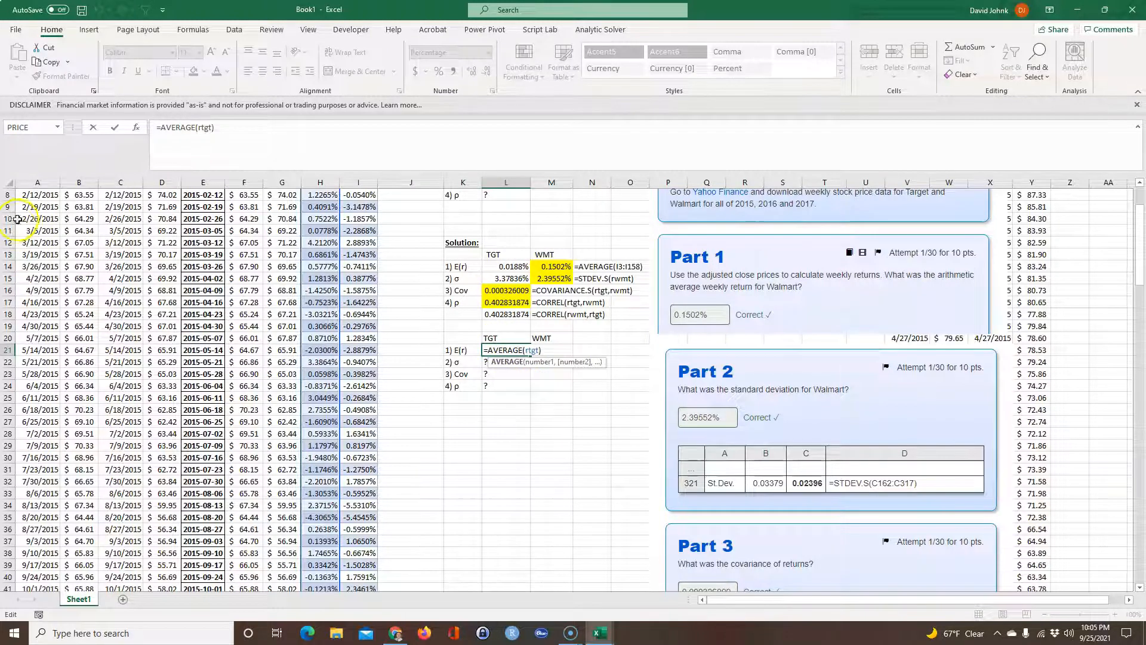
pyautogui.click(512, 435)
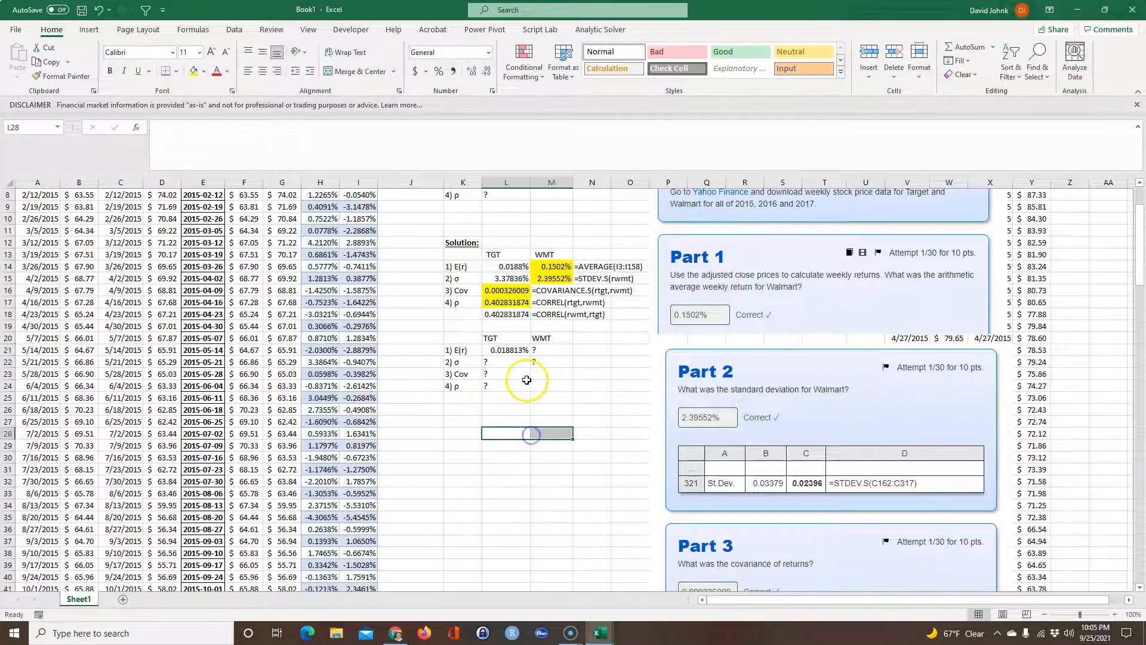
pyautogui.doubleClick(509, 350)
pyautogui.click(510, 362)
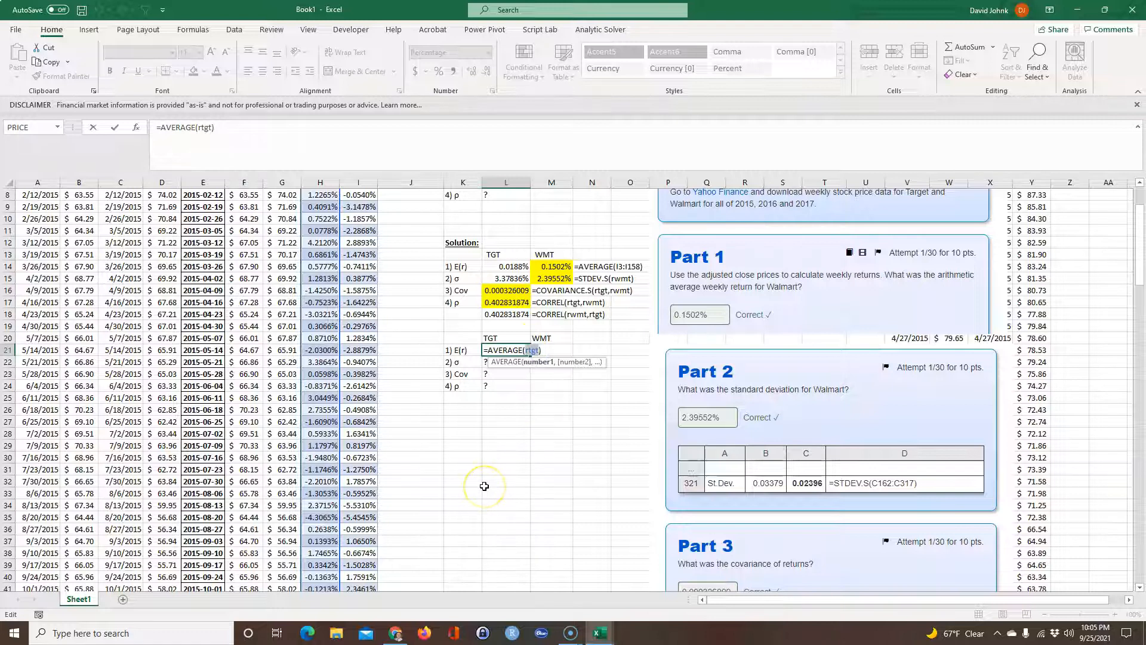
pyautogui.write('p')
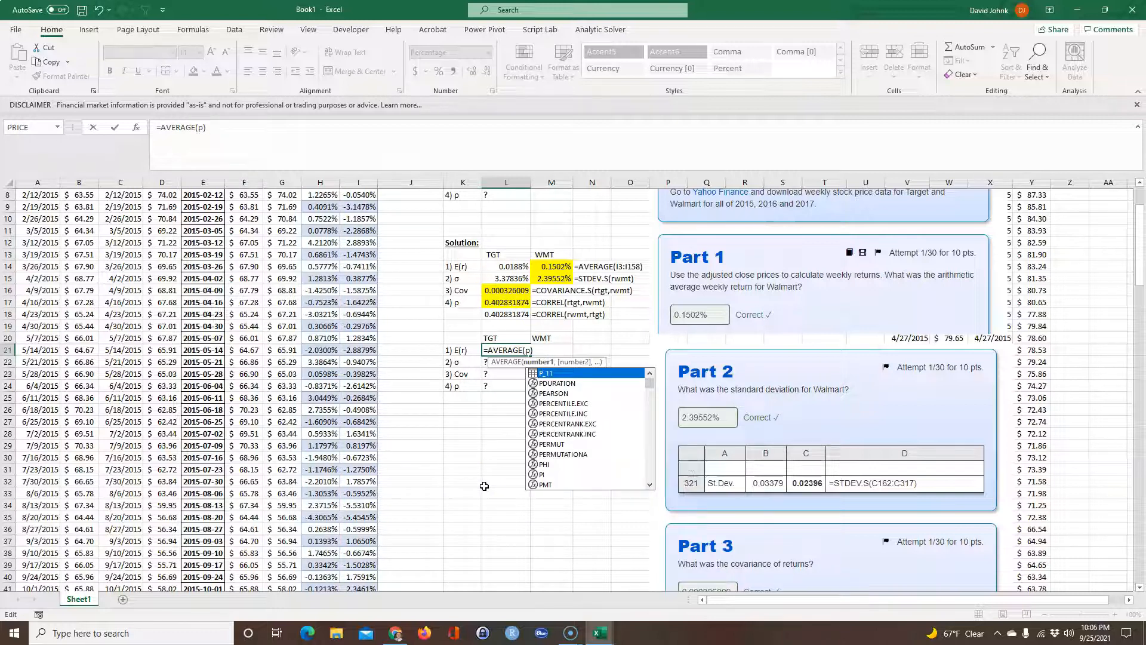
pyautogui.doubleClick(547, 373)
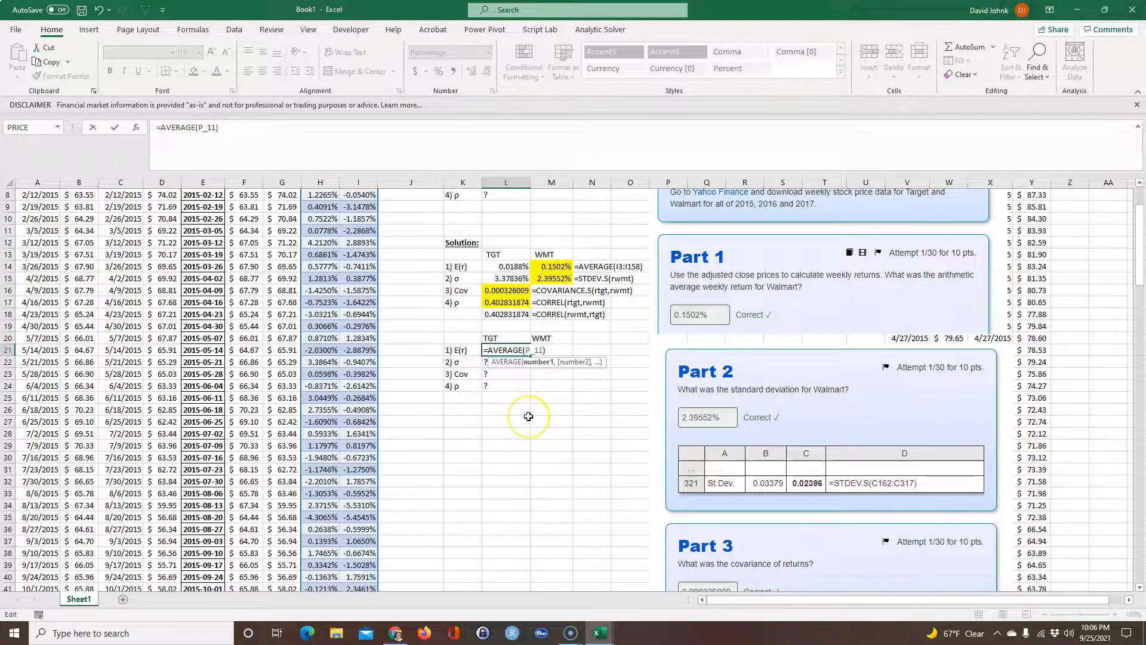
pyautogui.write('[')
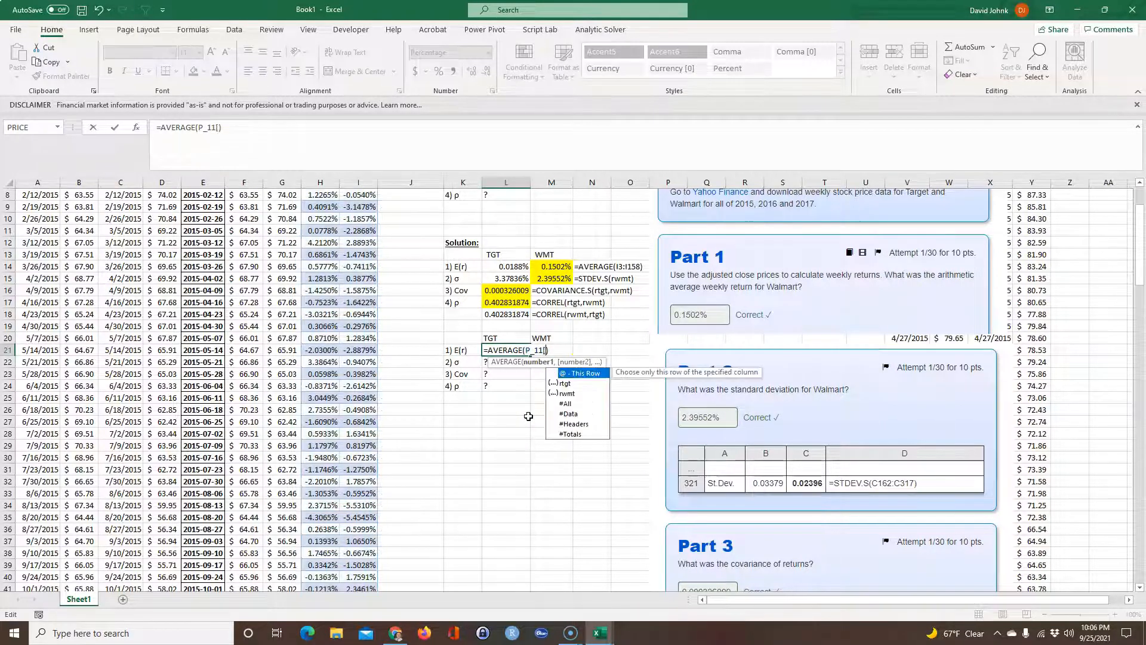
pyautogui.doubleClick(564, 383)
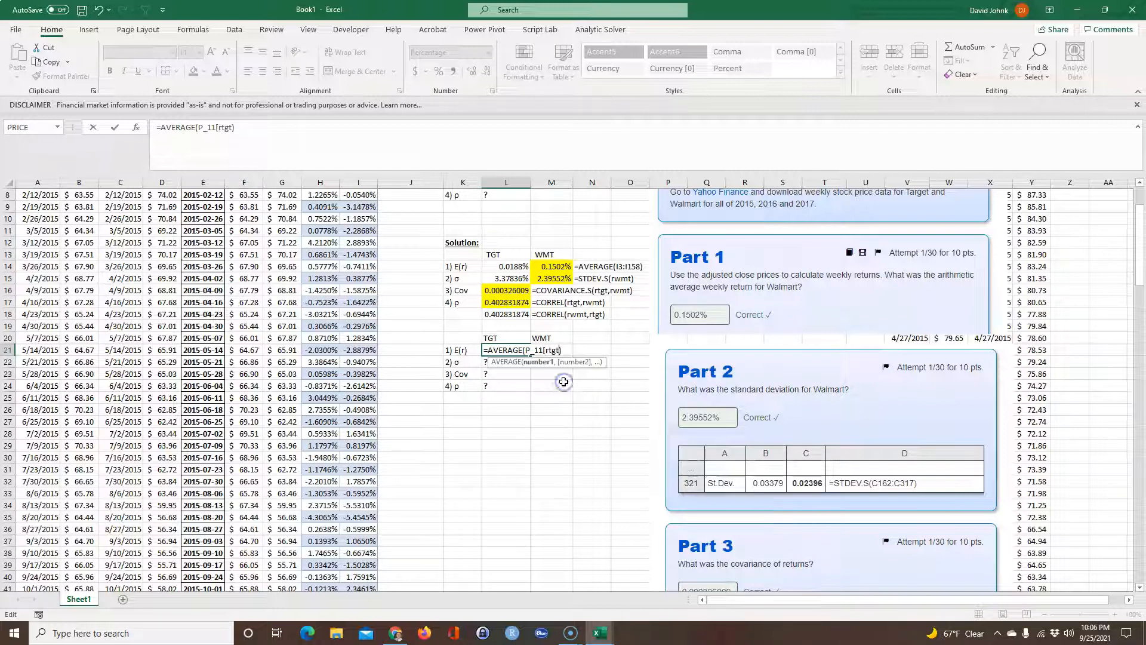
pyautogui.click(550, 395)
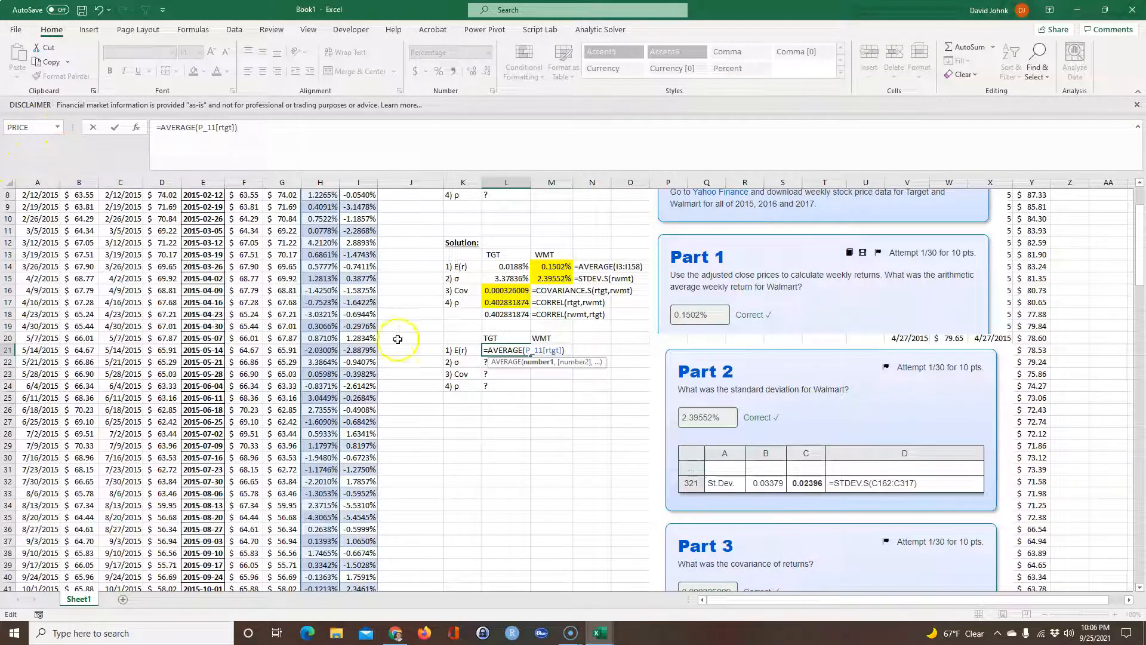
pyautogui.press('Return')
pyautogui.press('Up')
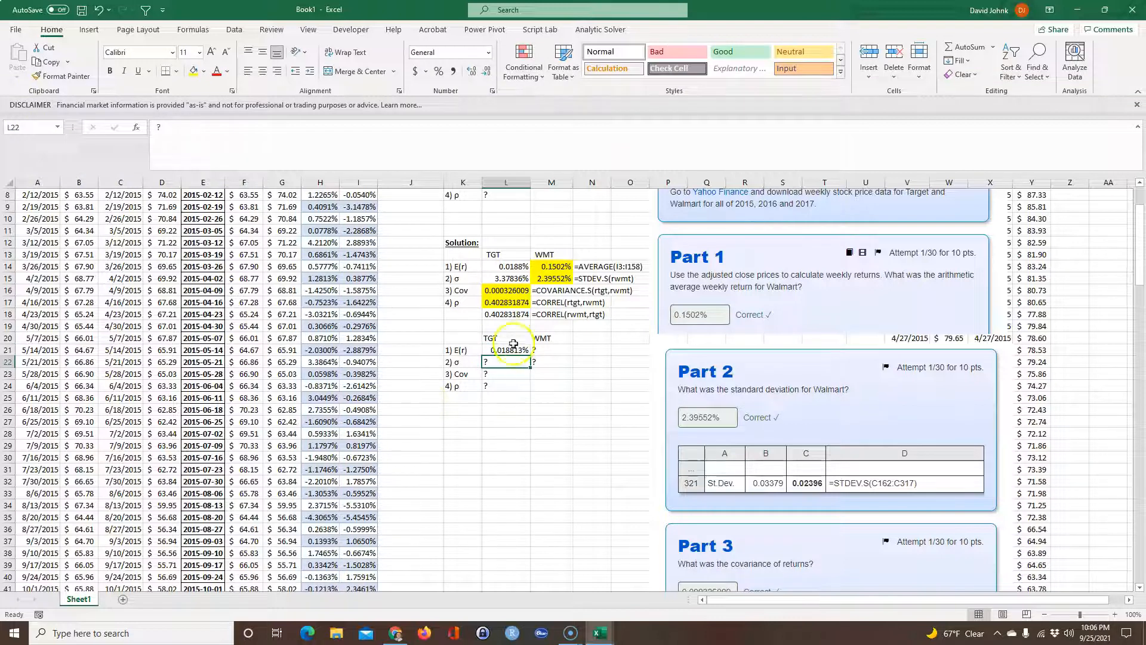
pyautogui.press('F2')
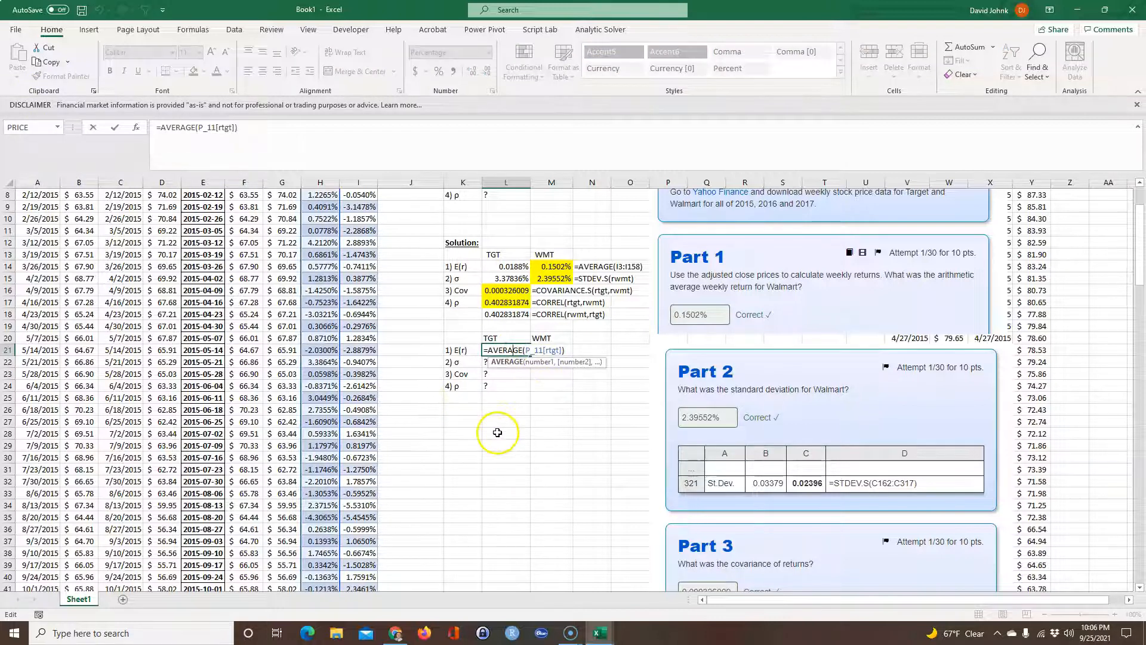
pyautogui.press('Escape')
# Fill the average formula from L21 across to M21 and check its P_11[rwmt] reference.
pyautogui.moveTo(531, 356); pyautogui.dragTo(568, 356)
pyautogui.click(553, 350)
pyautogui.press('F2')
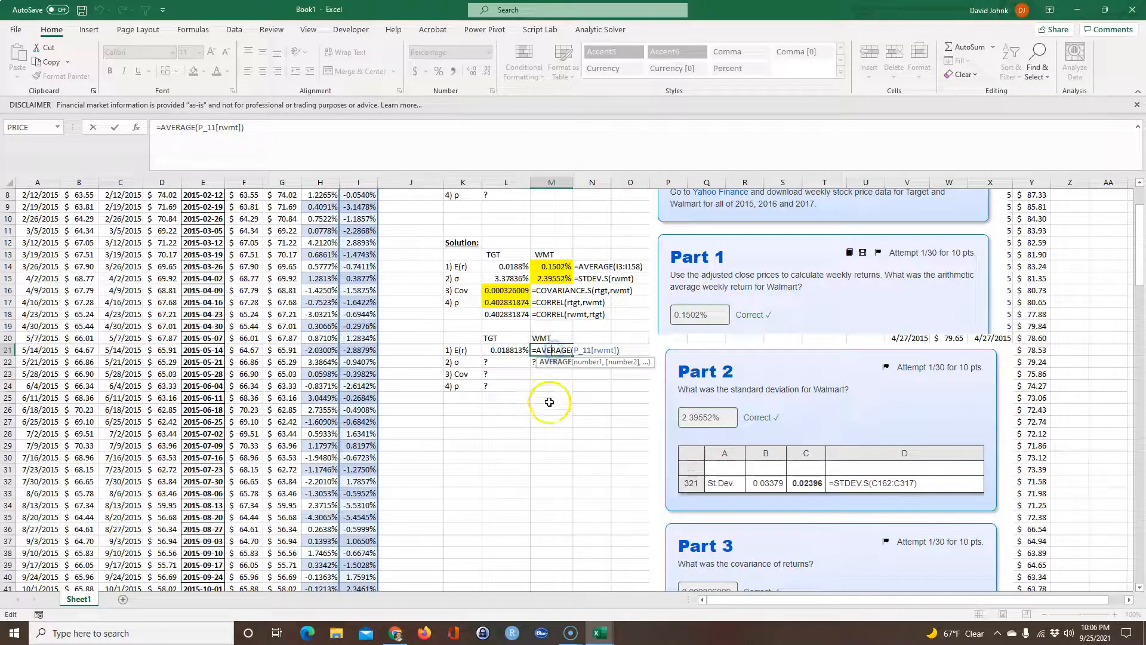
pyautogui.press('Escape')
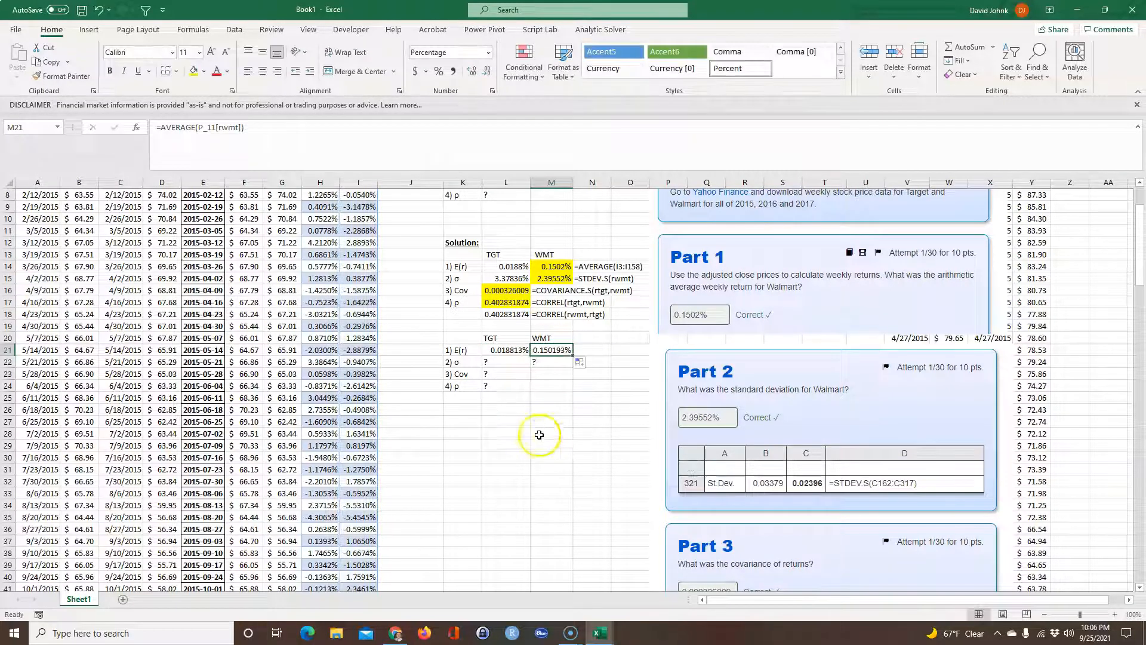
pyautogui.click(540, 435)
# Copy the average formula down to L22 with its function changed to STDEV.S, and fill it across to M22.
pyautogui.click(513, 350)
pyautogui.moveTo(529, 358); pyautogui.dragTo(528, 367)
pyautogui.doubleClick(486, 362)
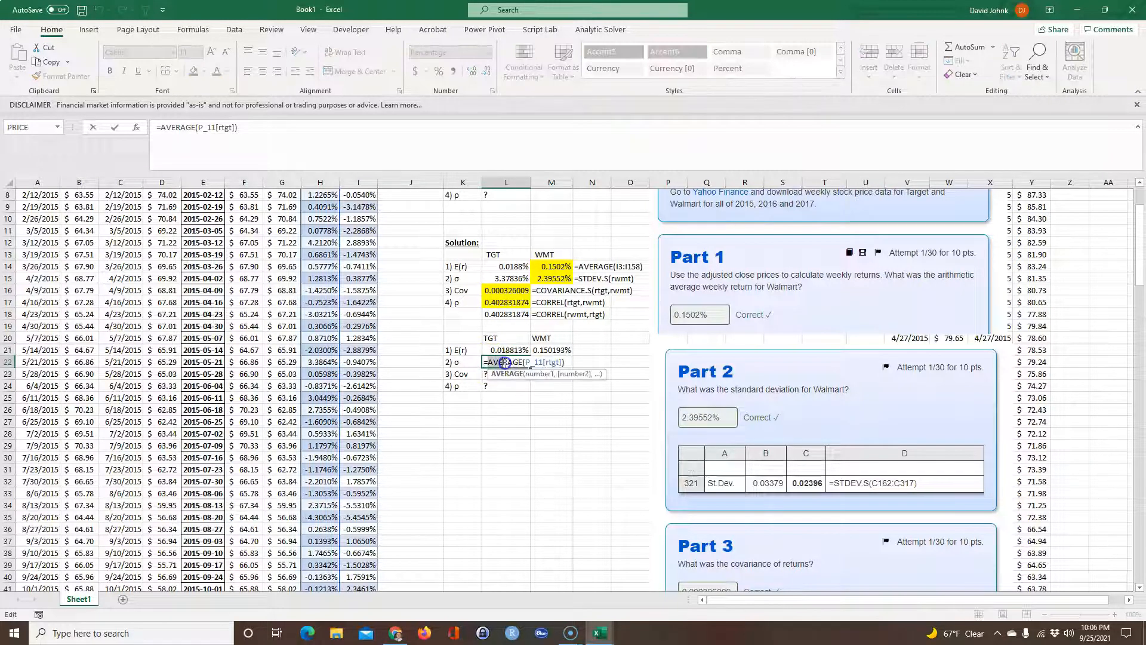
pyautogui.write('s')
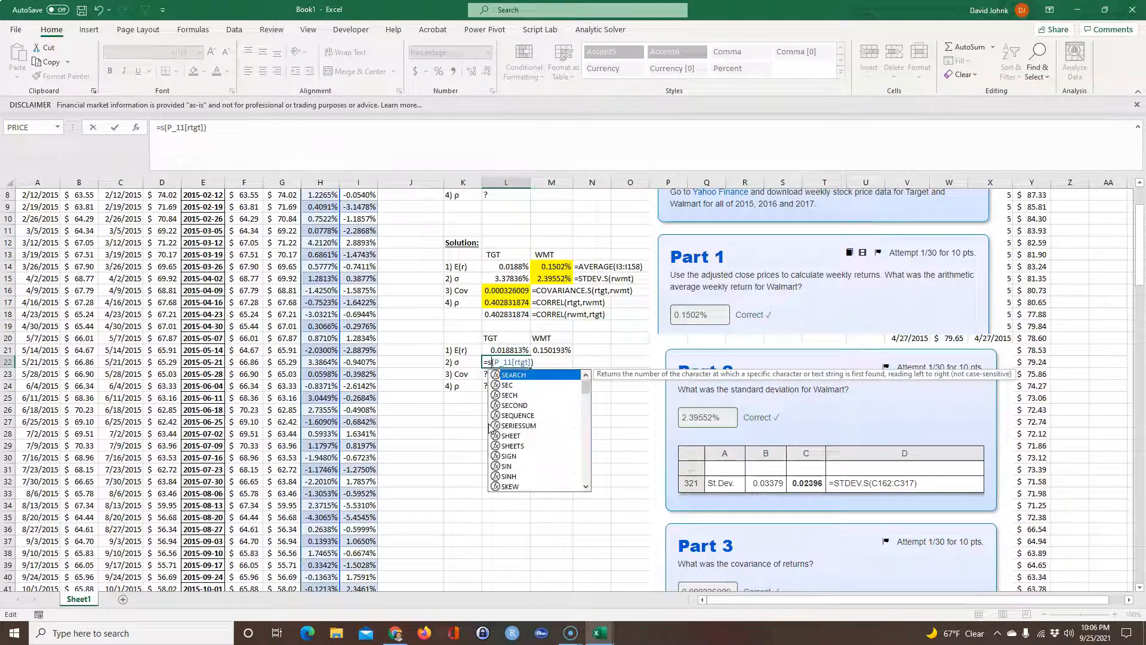
pyautogui.write('tdev.s')
pyautogui.press('Return')
pyautogui.click(512, 363)
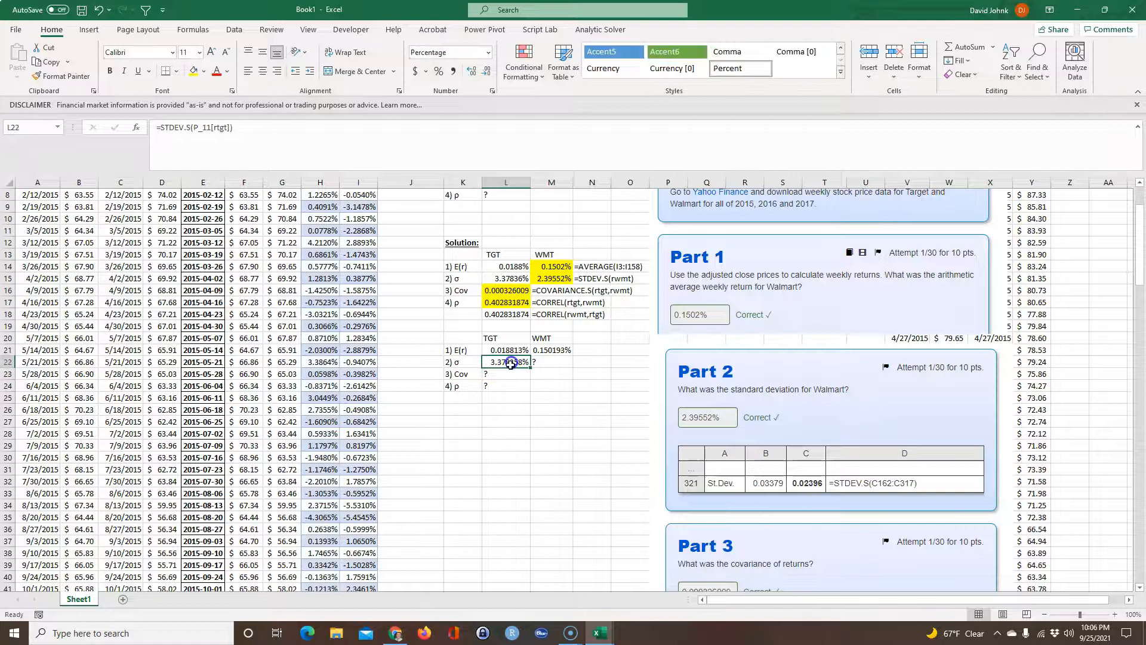
pyautogui.moveTo(530, 367); pyautogui.dragTo(560, 368)
# Copy the standard deviation formula from L22 down to L23 and change its function to COVARIANCE.S.
pyautogui.click(508, 365)
pyautogui.click(489, 373)
pyautogui.hotkey('ctrl', "'")
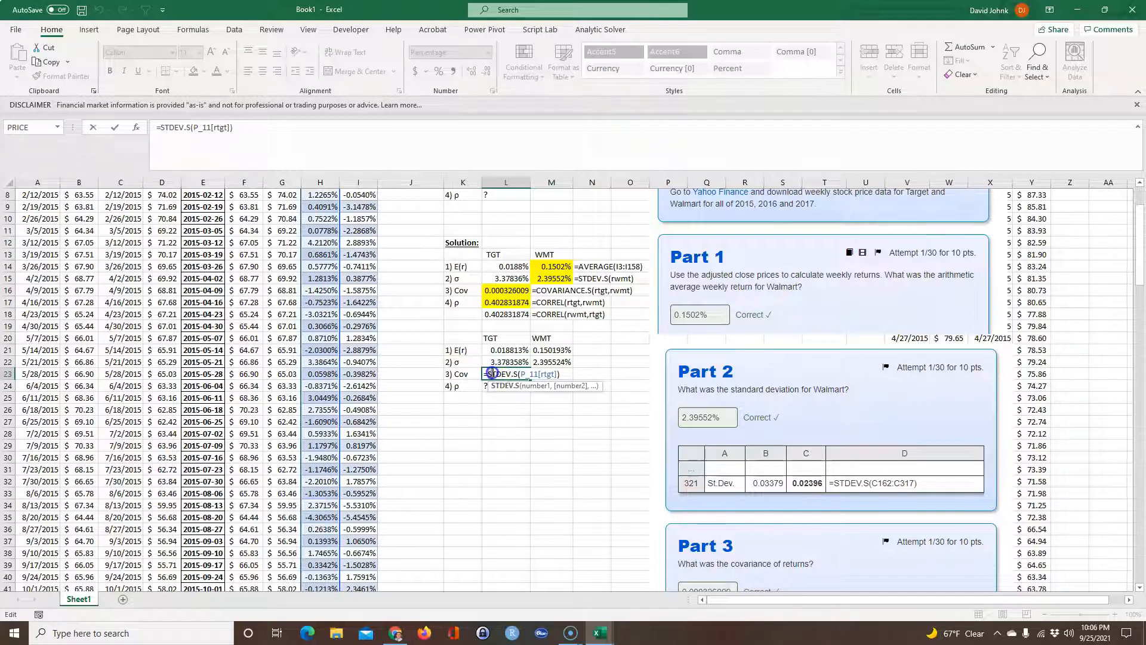
pyautogui.doubleClick(514, 375)
pyautogui.write('cov')
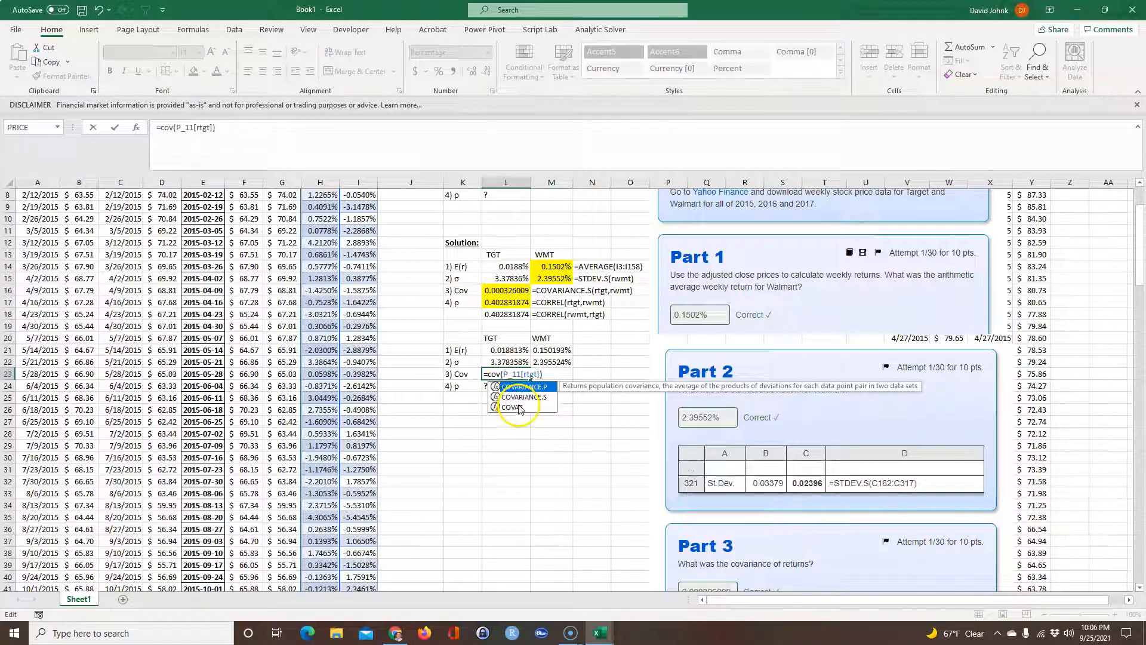
pyautogui.click(521, 398)
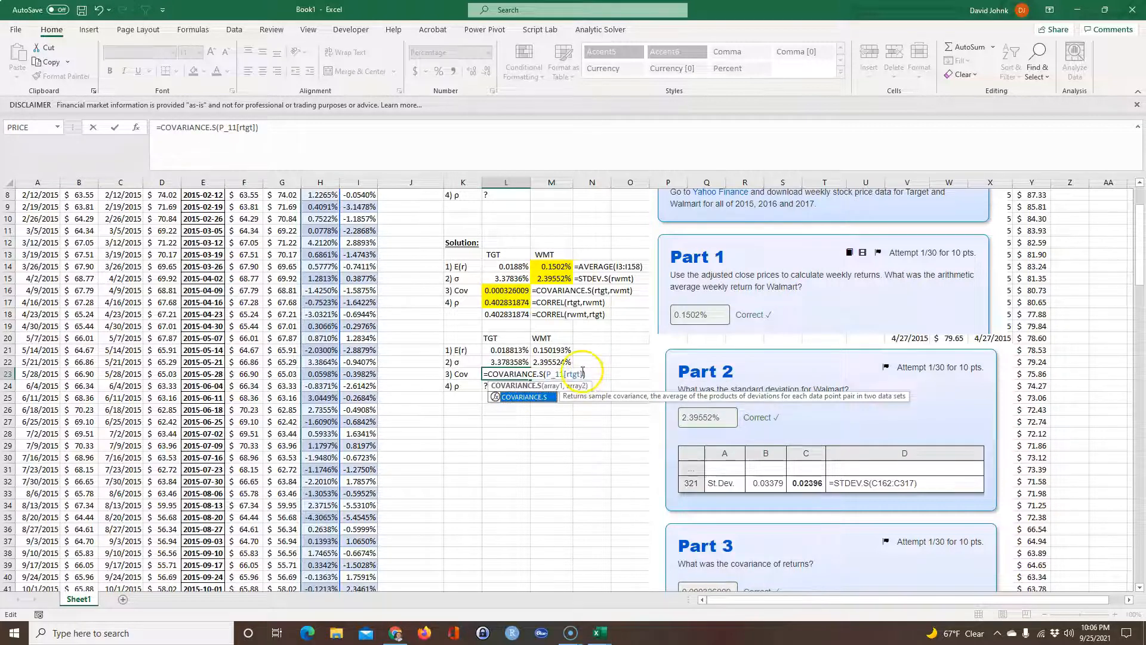
# Add P_11[rwmt] as the second array of the COVARIANCE.S formula in L23 and enter it.
pyautogui.click(583, 372)
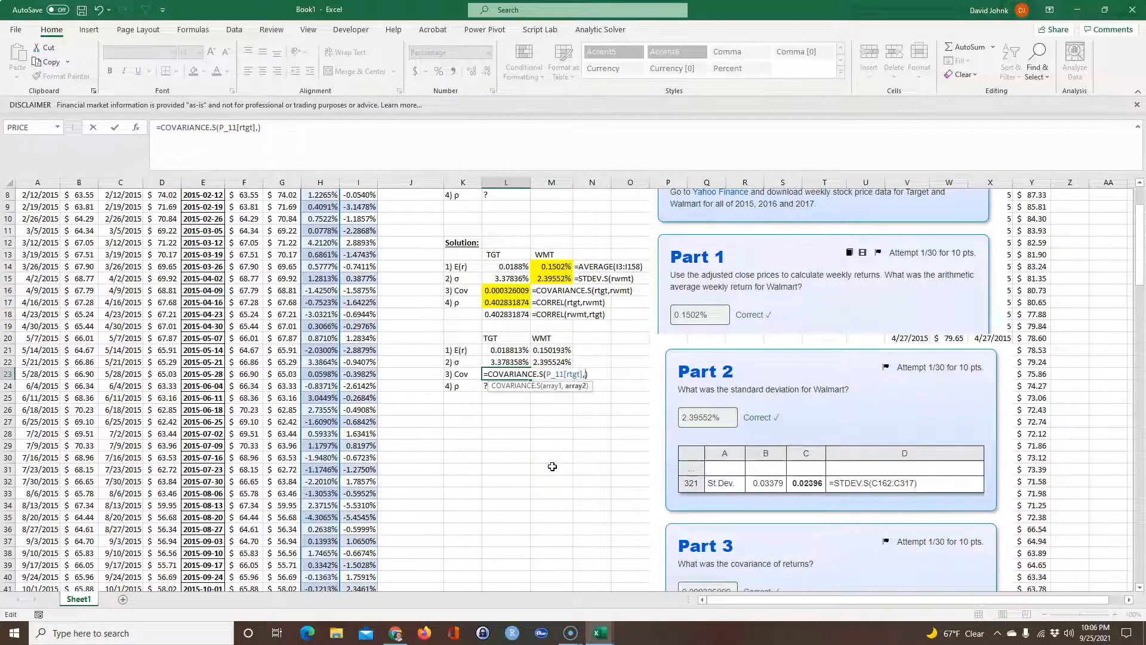
pyautogui.write(',P')
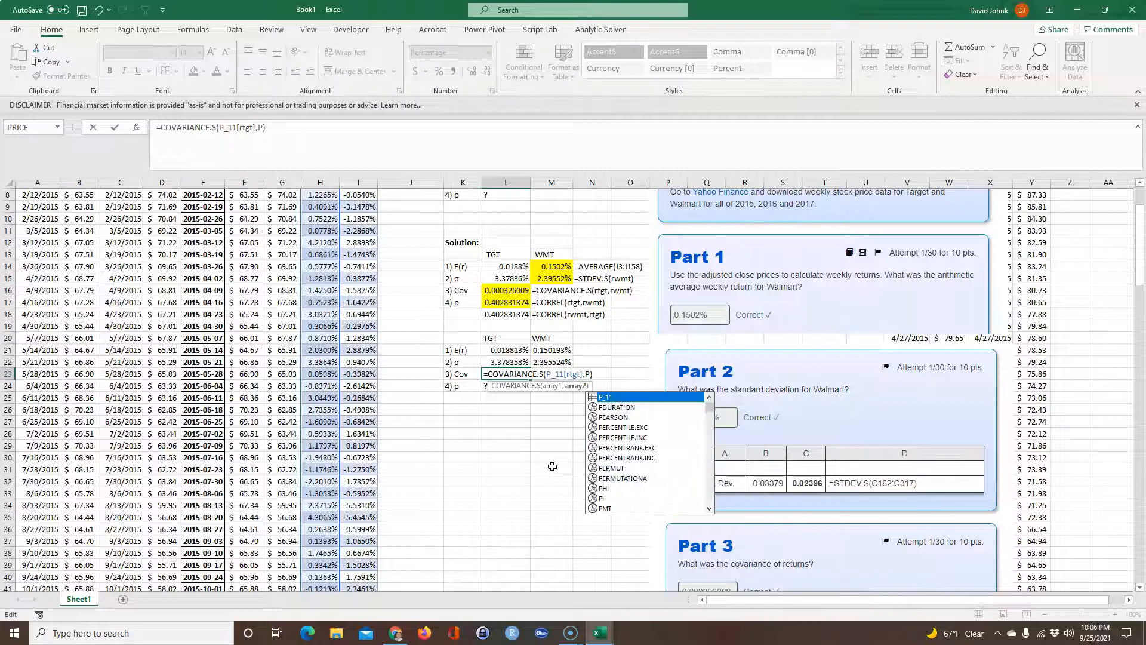
pyautogui.write('_11')
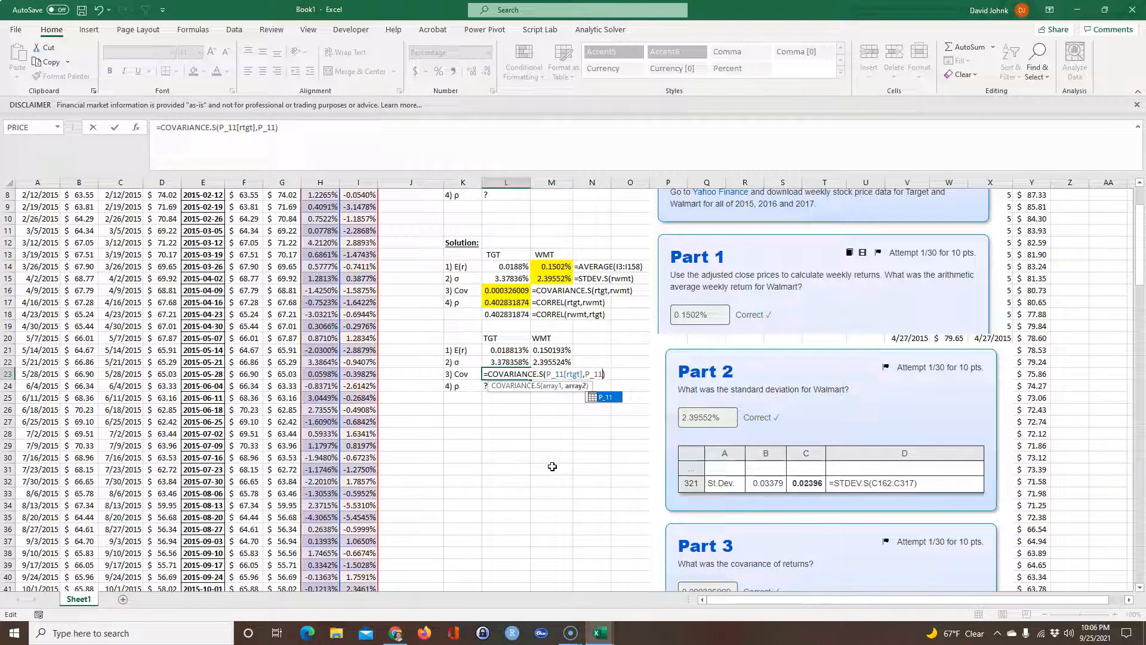
pyautogui.write('[rwm')
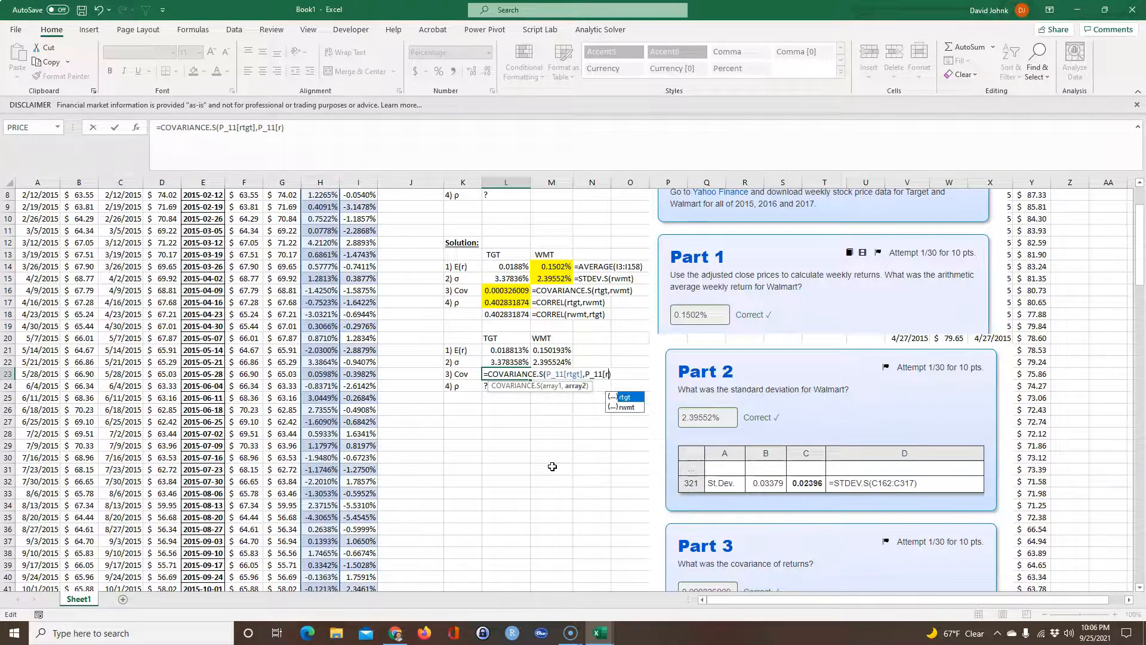
pyautogui.write('t')
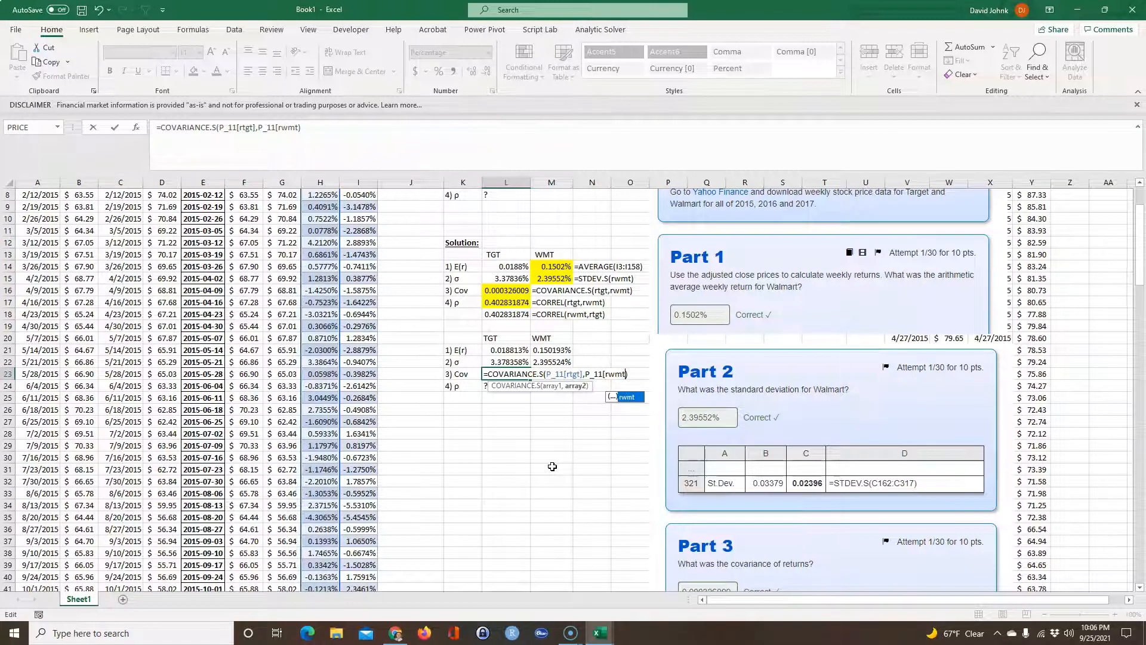
pyautogui.write(']')
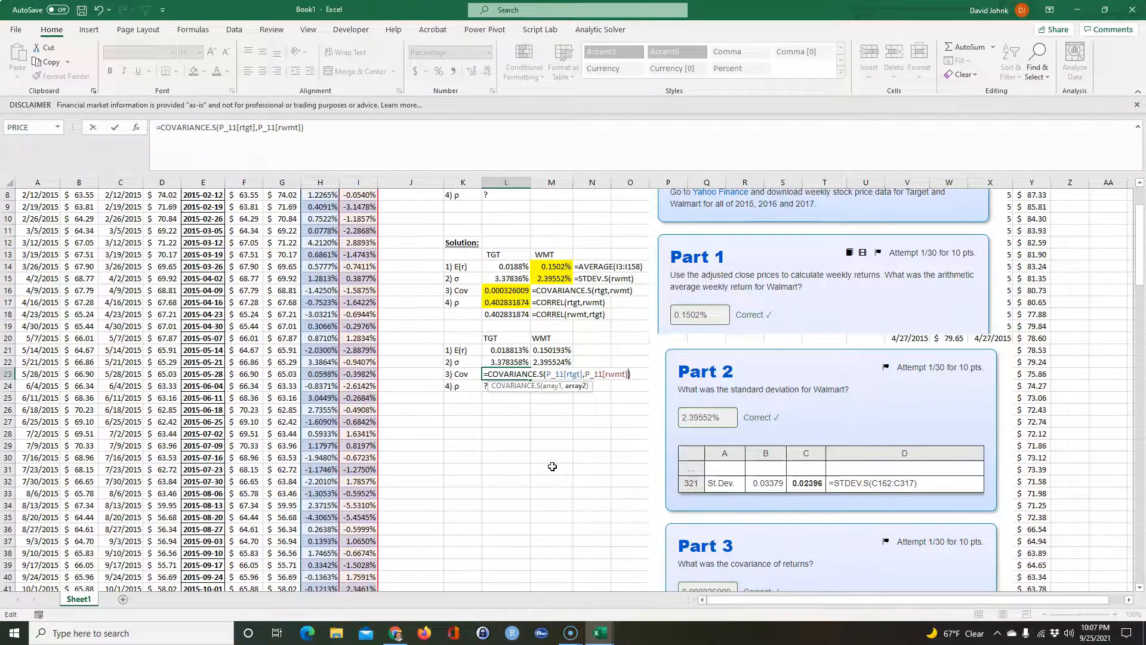
pyautogui.press('Return')
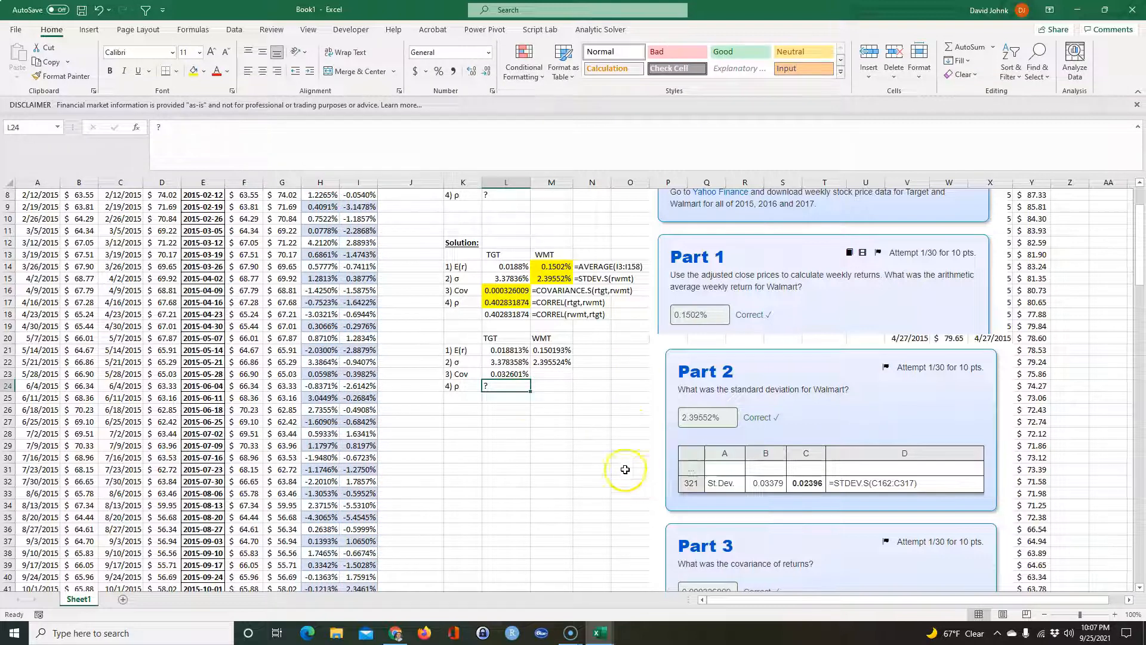
# Copy the covariance formula from L23 down to L24 and change its function to CORREL.
pyautogui.click(506, 374)
pyautogui.moveTo(530, 379); pyautogui.dragTo(514, 388)
pyautogui.doubleClick(514, 388)
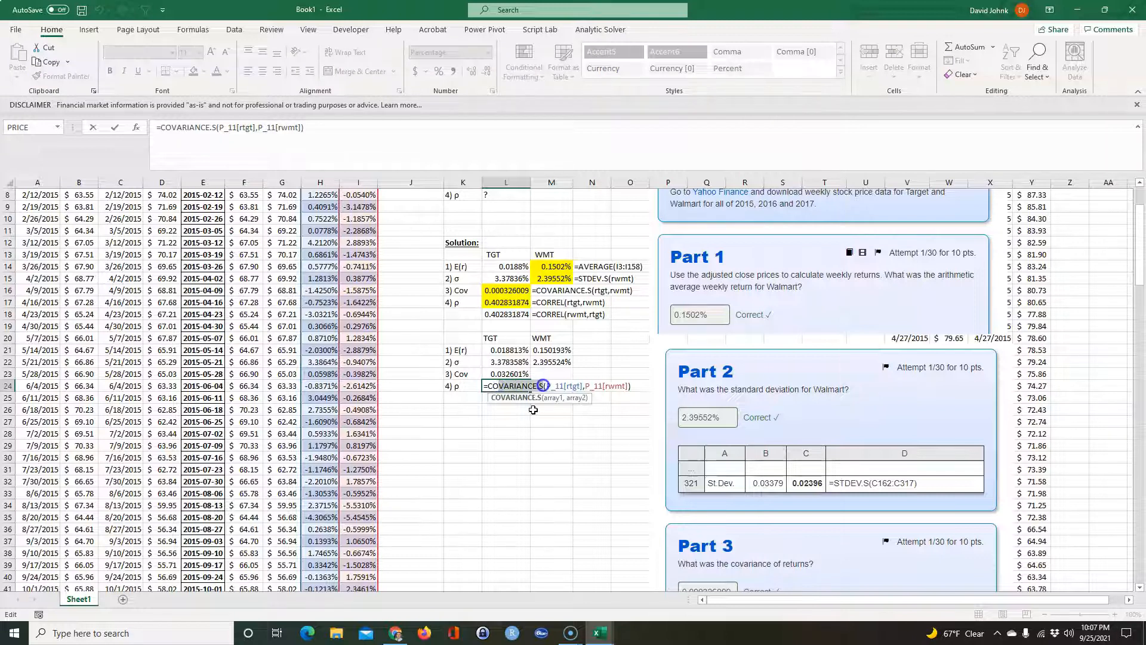
pyautogui.write('COrr')
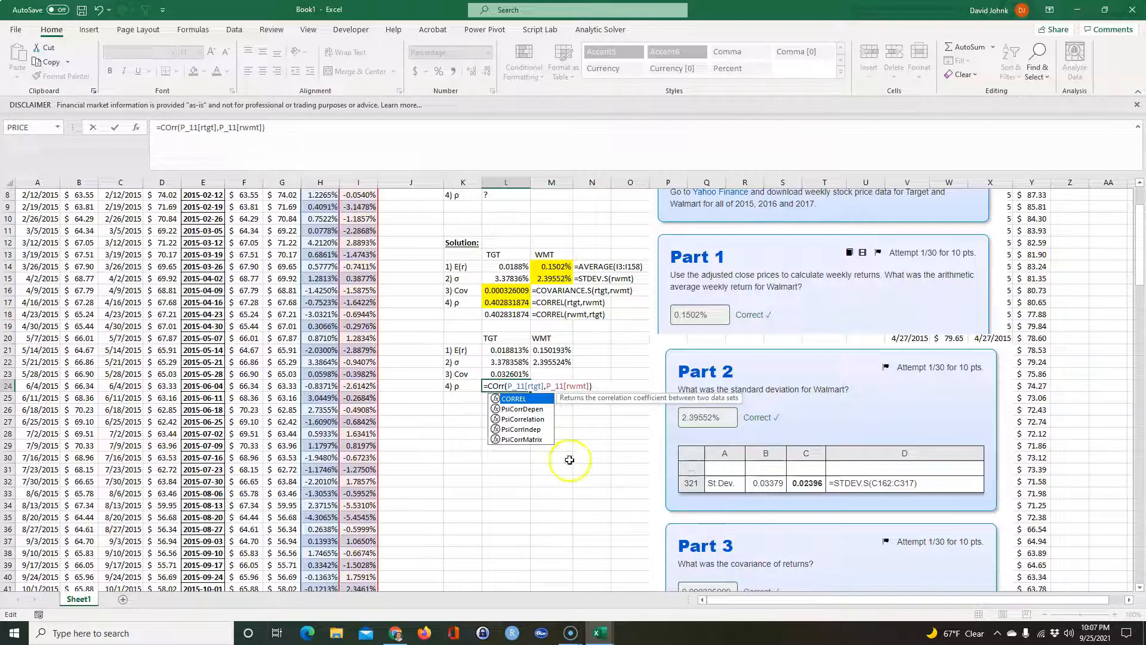
pyautogui.press('Tab')
pyautogui.press('Return')
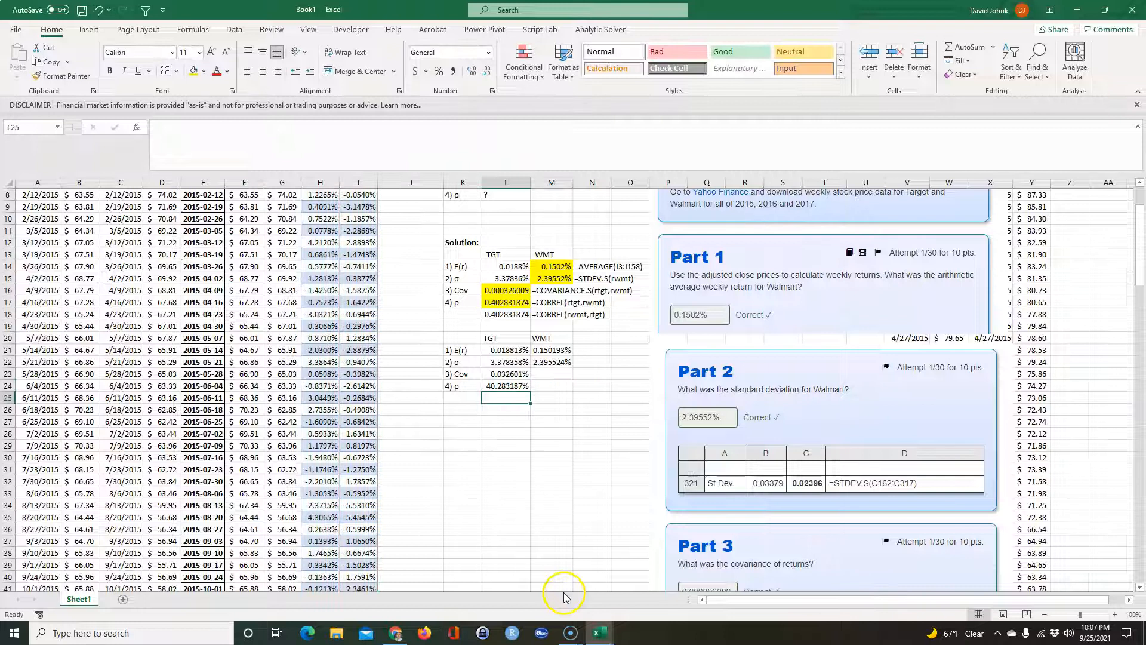
# Format L23:L24 as numbers with five decimals, and highlight the answers in M21:M22 and L23:L24 in yellow.
pyautogui.moveTo(508, 374); pyautogui.dragTo(518, 387)
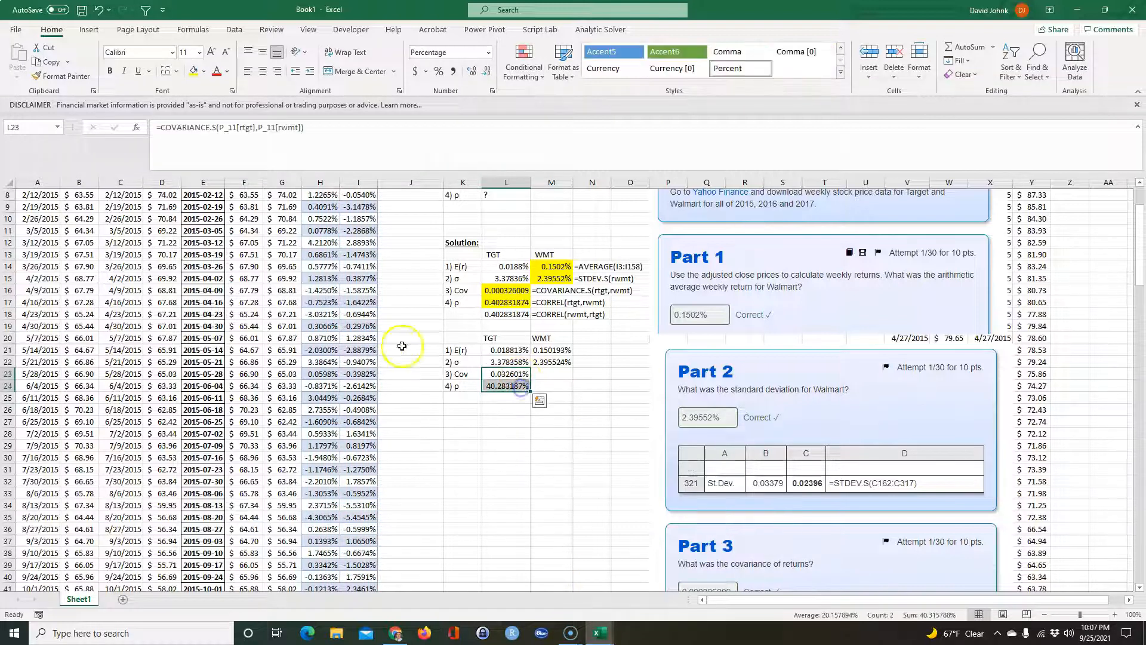
pyautogui.click(453, 71)
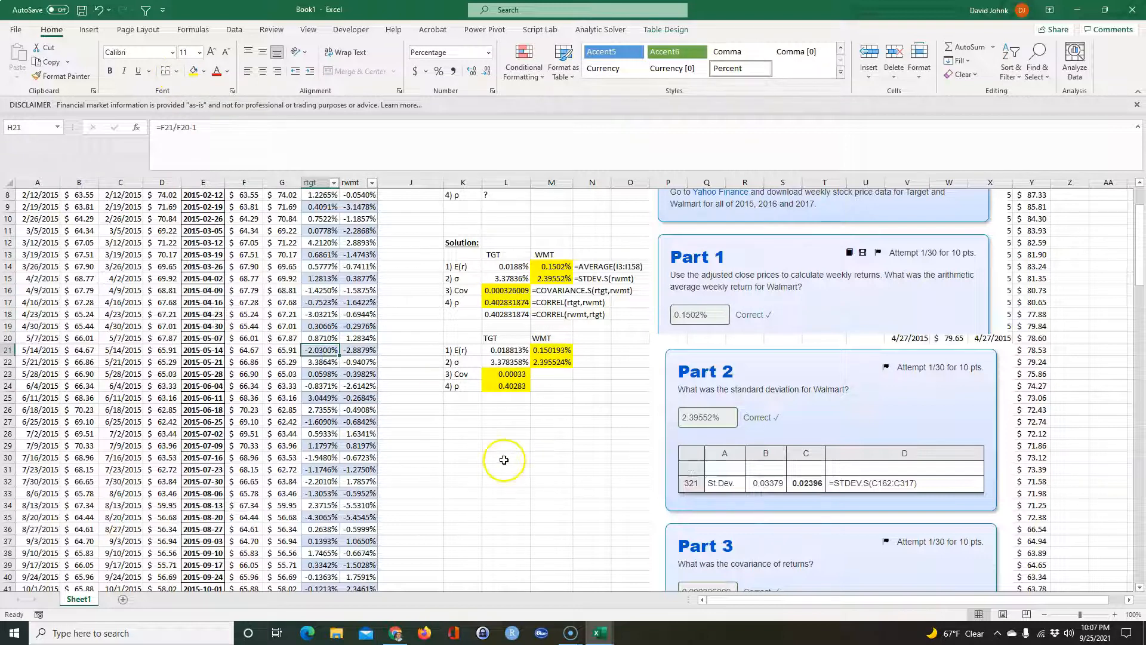
# Copy the FORMULATEXT cells N14:N15 to N21:N22 to document Walmart's average and standard deviation formulas.
pyautogui.moveTo(589, 268); pyautogui.dragTo(591, 285)
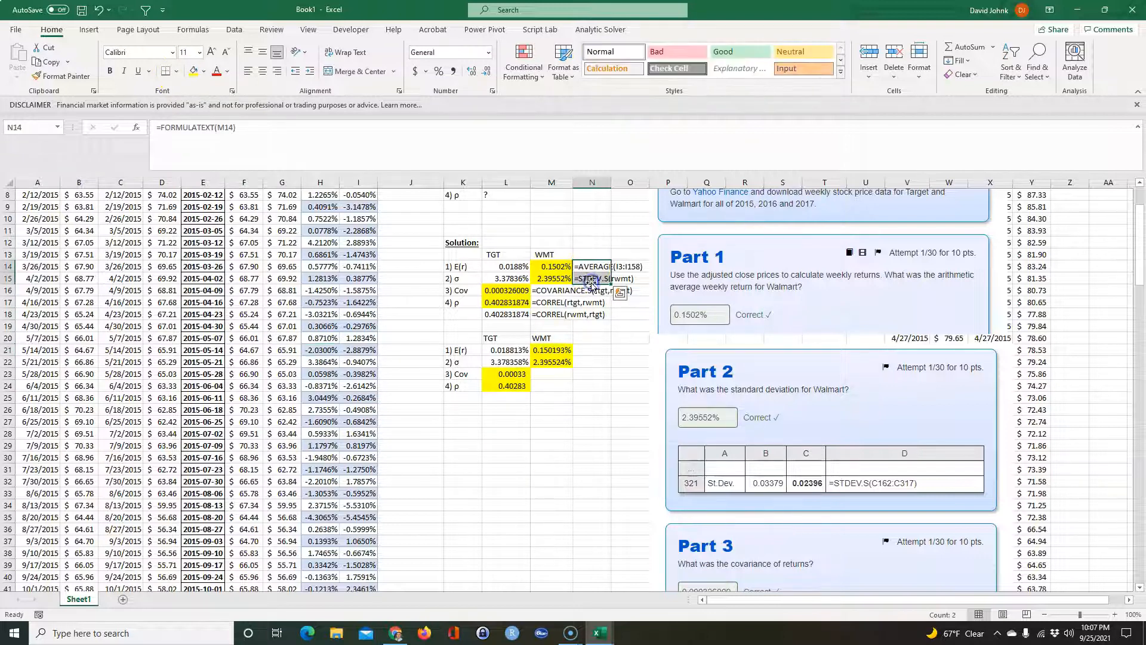
pyautogui.hotkey('ctrl', 'c')
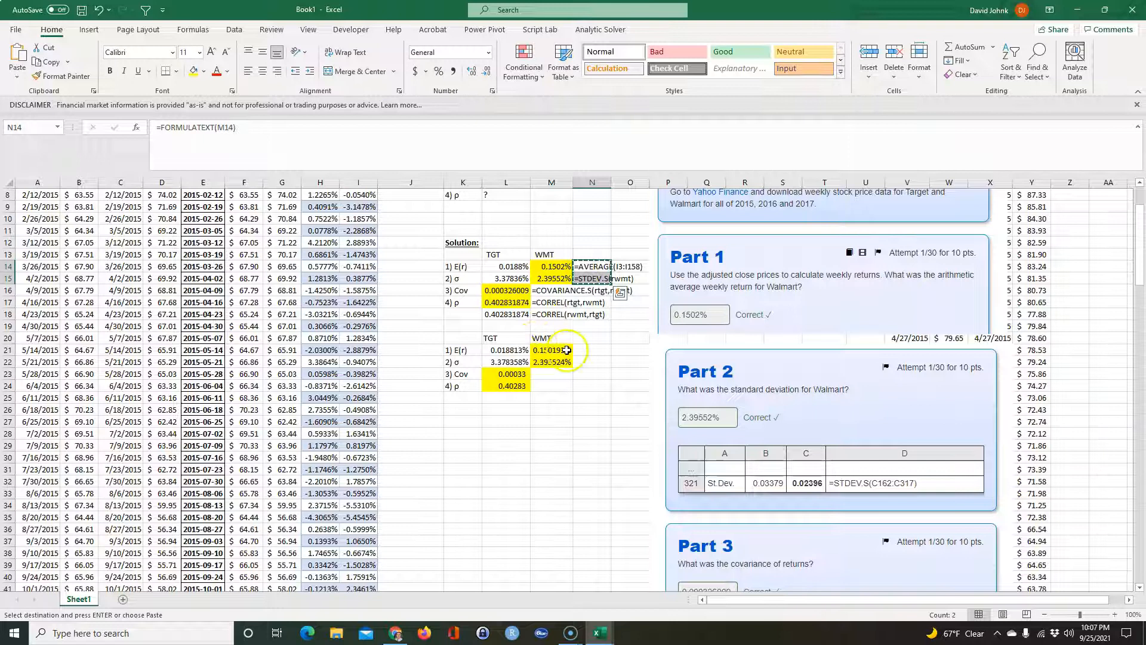
pyautogui.click(591, 350)
pyautogui.hotkey('ctrl', 'v')
# Move the Part 1 and Part 2 question pictures farther right, clear of the formula text beside the new answers.
pyautogui.moveTo(759, 313); pyautogui.dragTo(803, 312)
pyautogui.moveTo(792, 370); pyautogui.dragTo(827, 374)
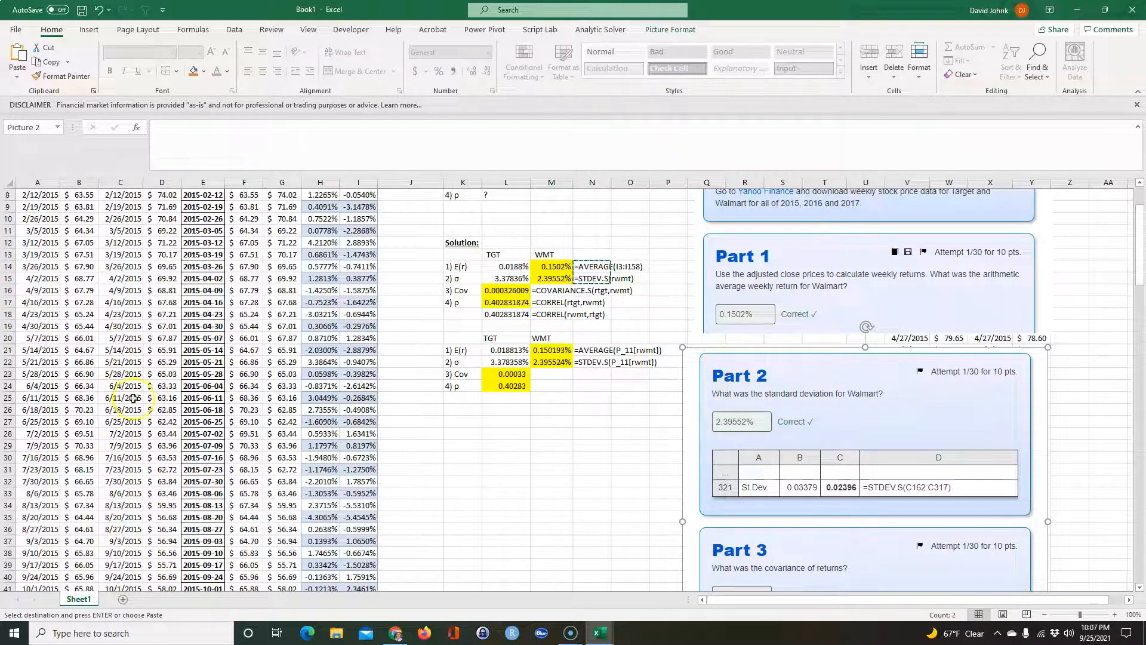
pyautogui.click(508, 354)
pyautogui.moveTo(508, 353); pyautogui.dragTo(532, 392)
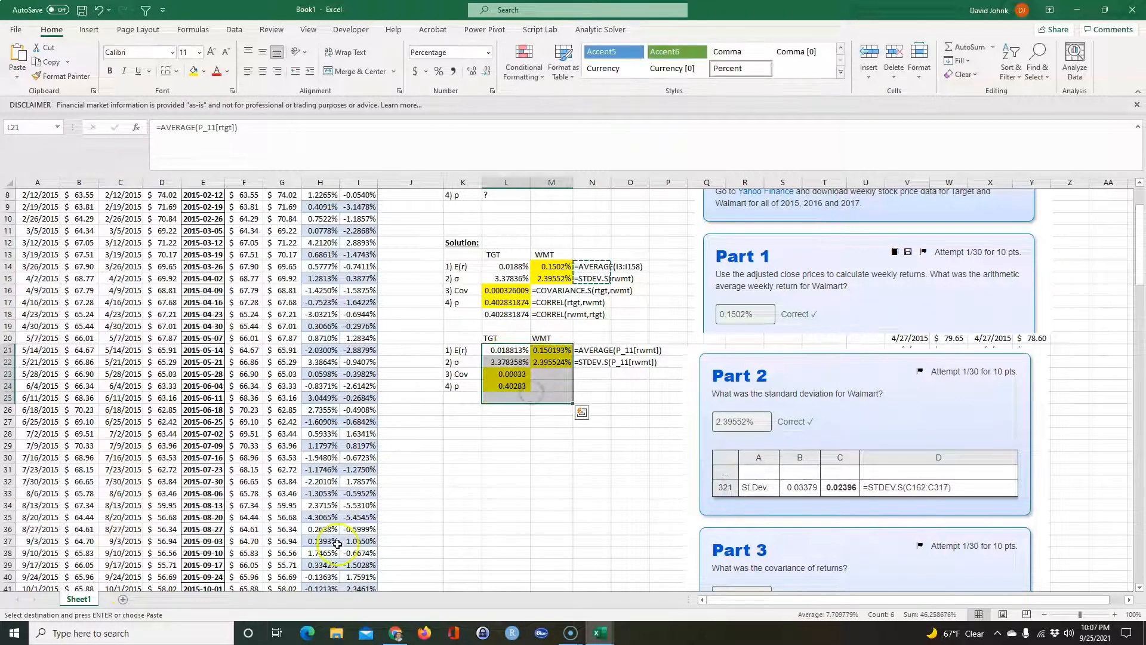
pyautogui.click(469, 482)
# Copy the FORMULATEXT cell M16 to M23:M24 to document the covariance and correlation formulas.
pyautogui.click(542, 374)
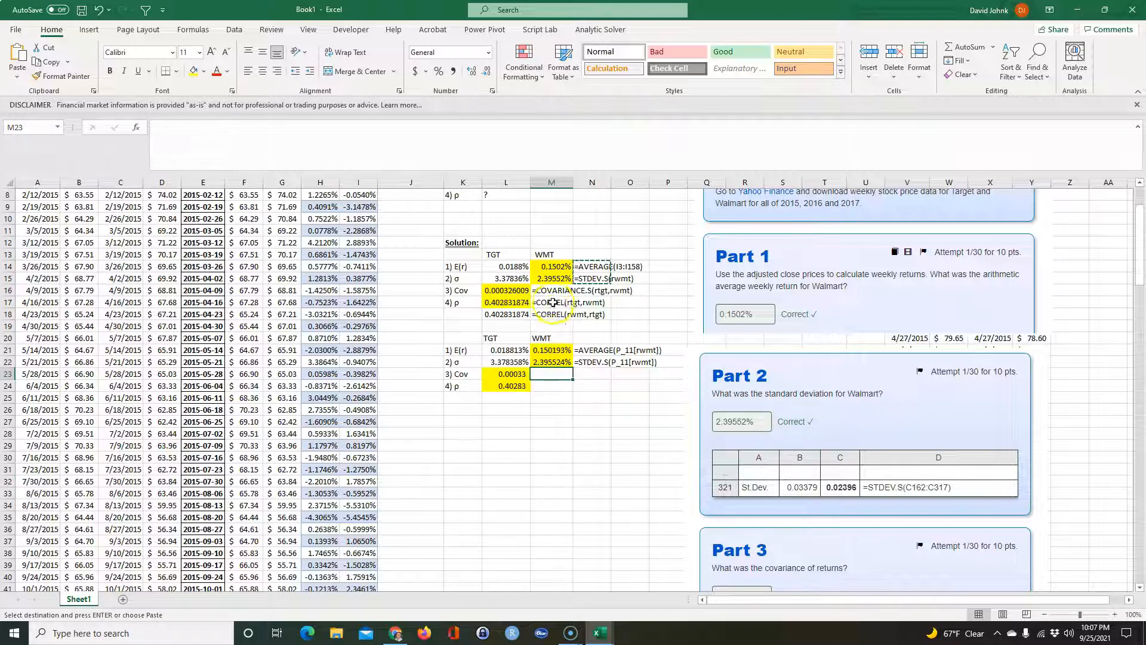
pyautogui.click(549, 291)
pyautogui.hotkey('ctrl', 'c')
pyautogui.moveTo(545, 375); pyautogui.dragTo(552, 389)
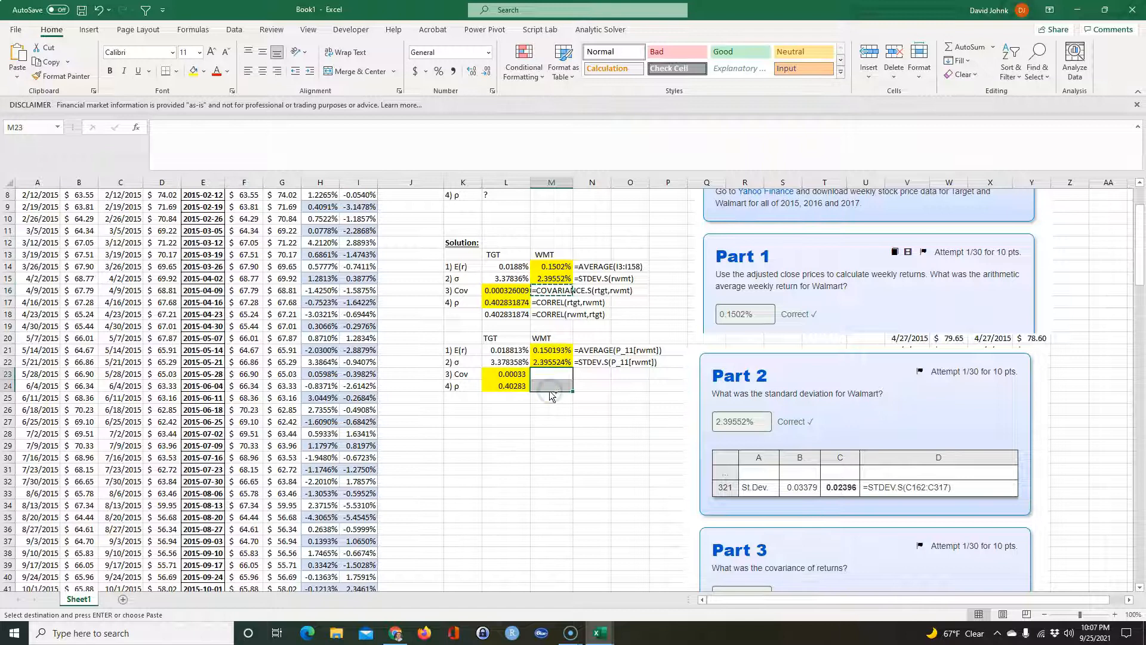
pyautogui.hotkey('ctrl', 'v')
pyautogui.click(442, 459)
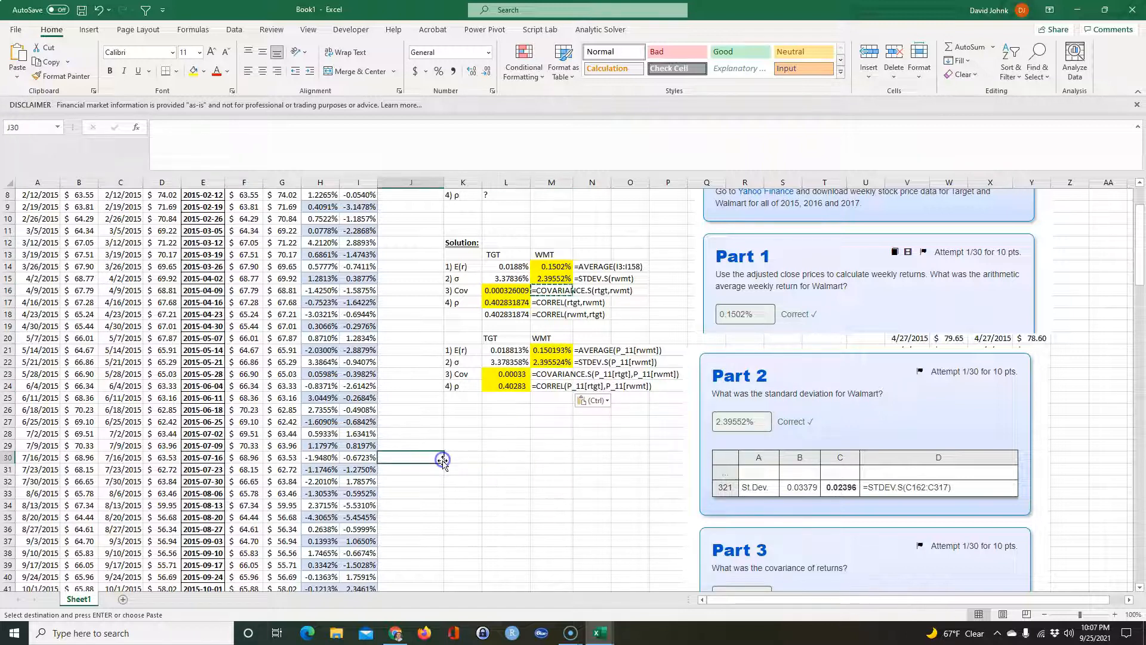
pyautogui.scroll(1, 495, 442)
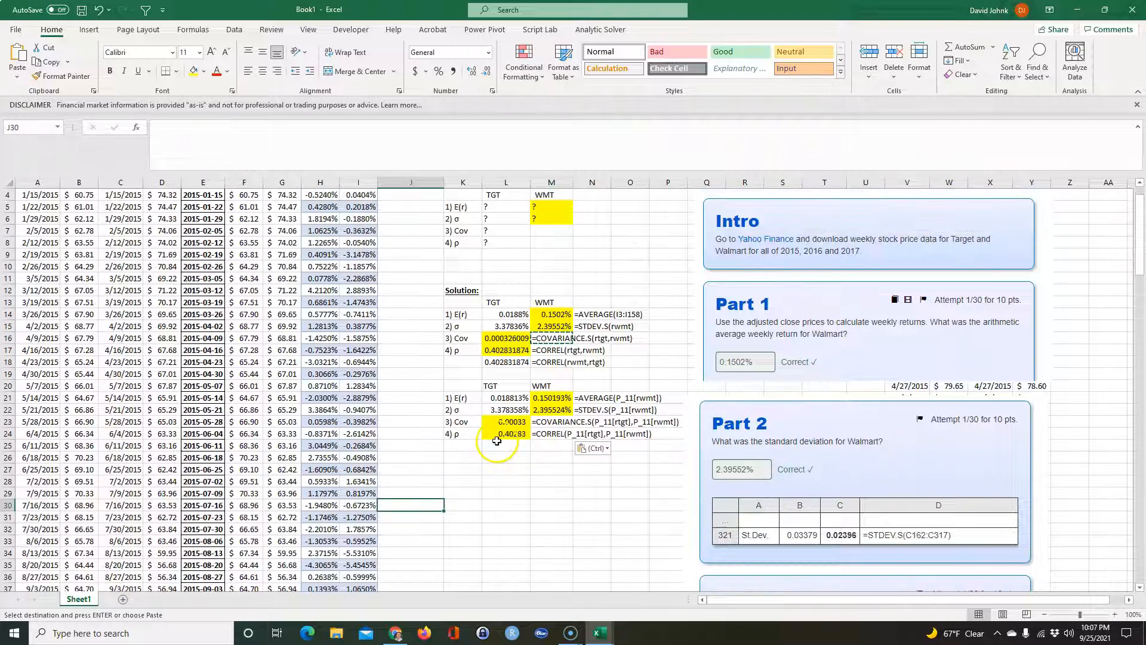
pyautogui.scroll(1, 508, 514)
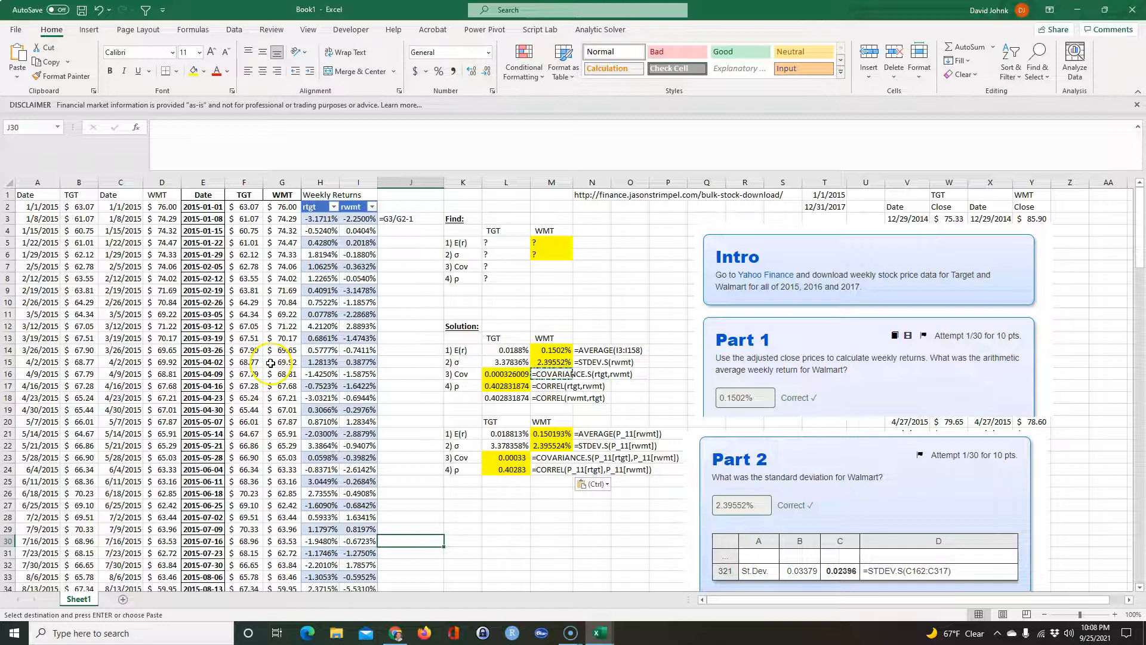
pyautogui.click(571, 633)
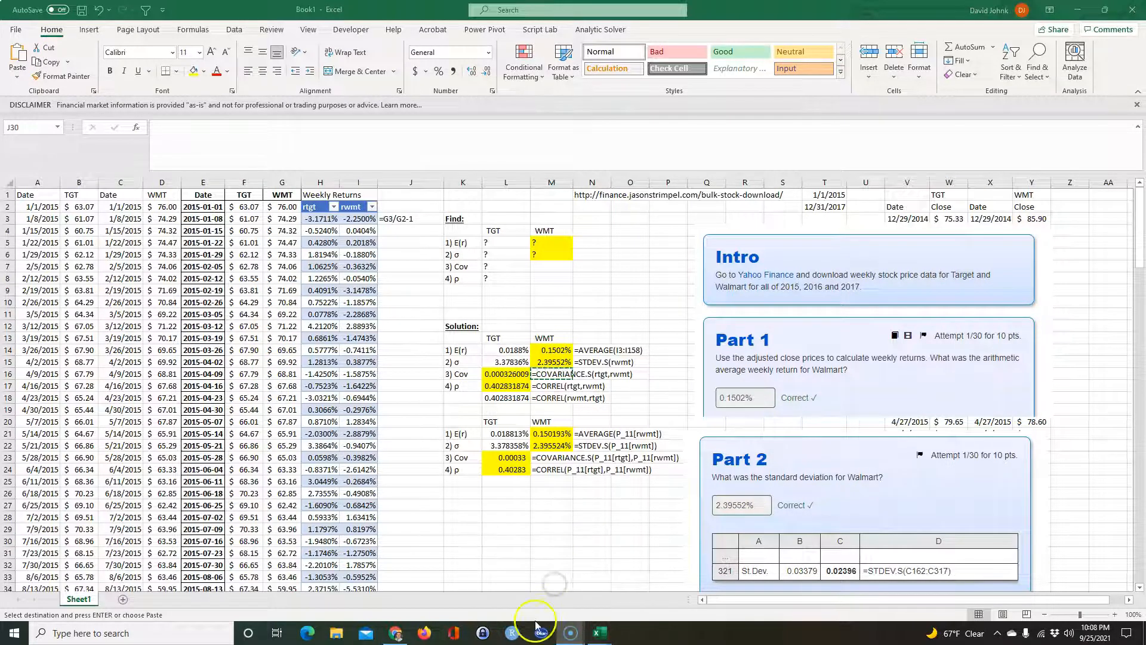